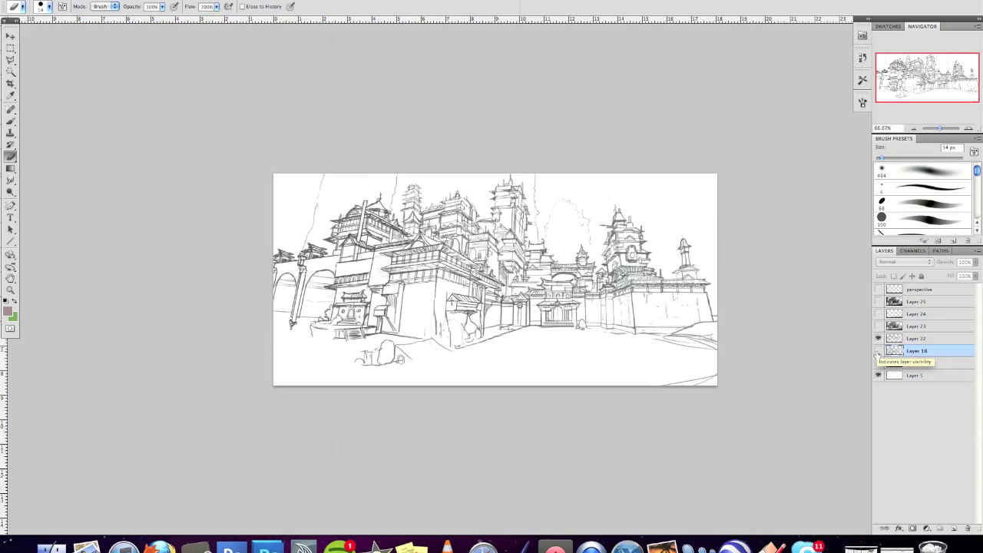
Step: Show the rough sketch on Layer 18 and reduce its opacity to 38% beneath the Layer 22 line art
{"action": "key", "text": "super+1"}
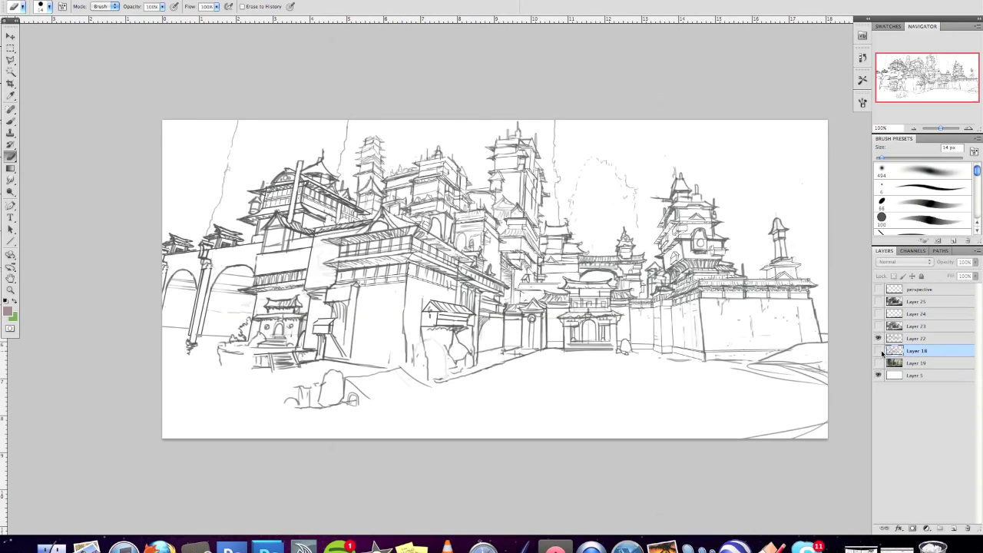
{"action": "left_click", "coordinate": [879, 350]}
{"action": "left_click", "coordinate": [879, 338]}
{"action": "left_click", "coordinate": [975, 262]}
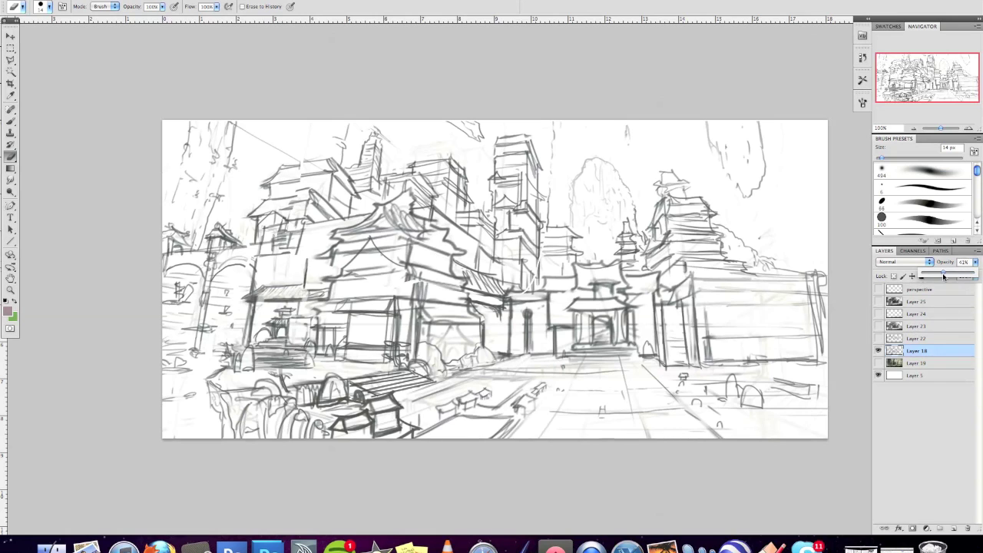
{"action": "left_click_drag", "start_coordinate": [943, 276], "coordinate": [943, 278]}
{"action": "left_click", "coordinate": [879, 338]}
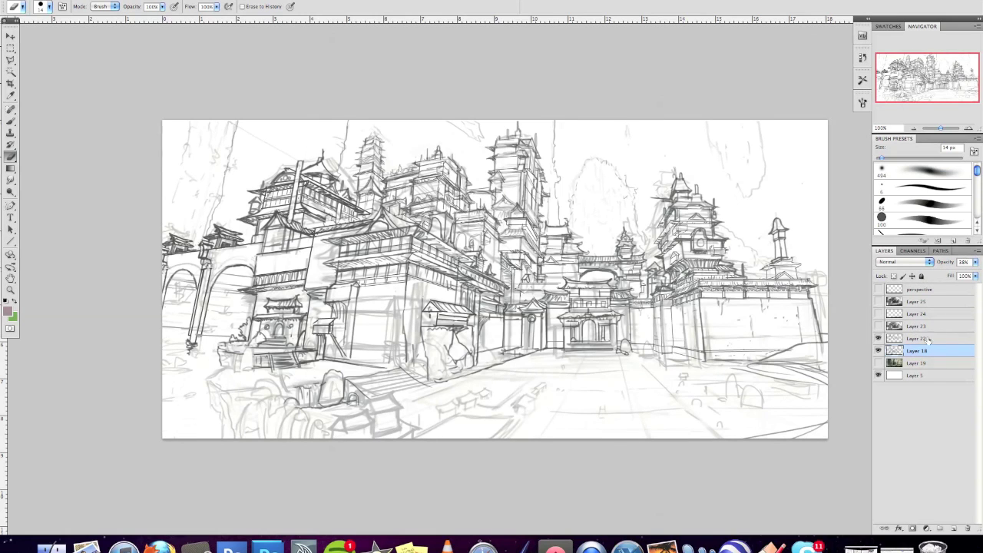
Step: Fade the Layer 18 rough sketch slightly further and make Layer 22 the active layer
{"action": "left_click", "coordinate": [975, 262]}
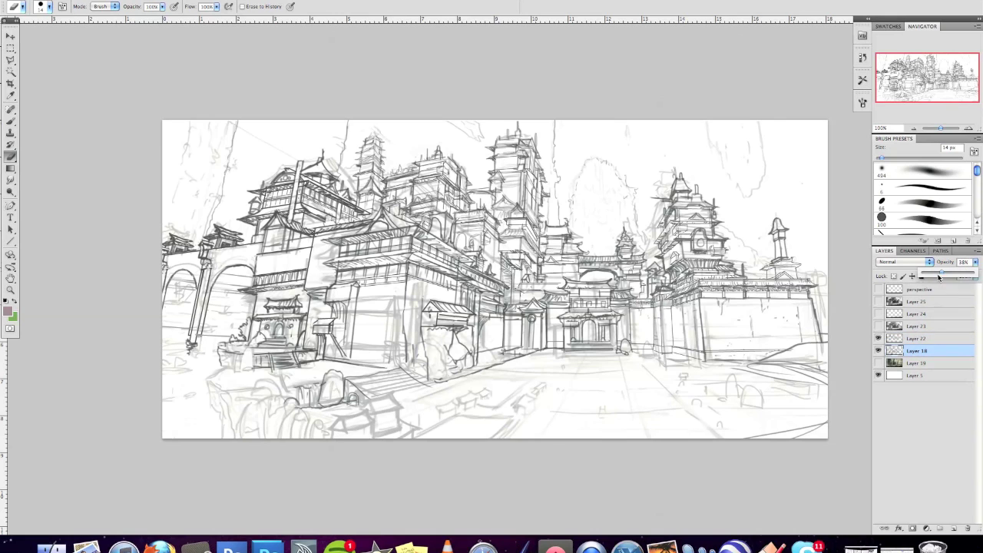
{"action": "left_click_drag", "start_coordinate": [942, 276], "coordinate": [936, 276]}
{"action": "left_click", "coordinate": [917, 338]}
Step: Show the perspective layer, check its grid with Layers 22 and 18 hidden, and turn both sketch layers back on
{"action": "left_click", "coordinate": [878, 290]}
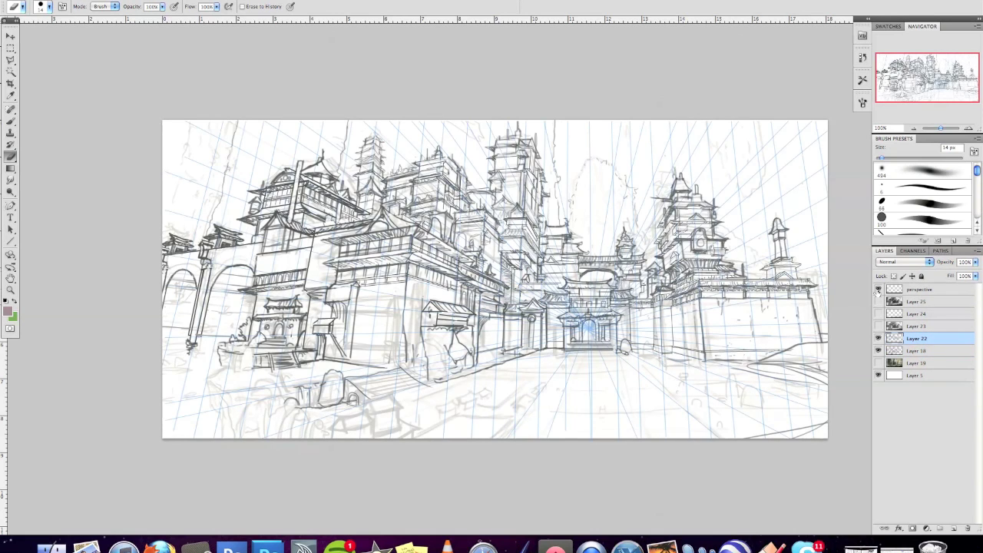
{"action": "left_click", "coordinate": [878, 338]}
{"action": "left_click", "coordinate": [879, 350]}
{"action": "left_click", "coordinate": [879, 362]}
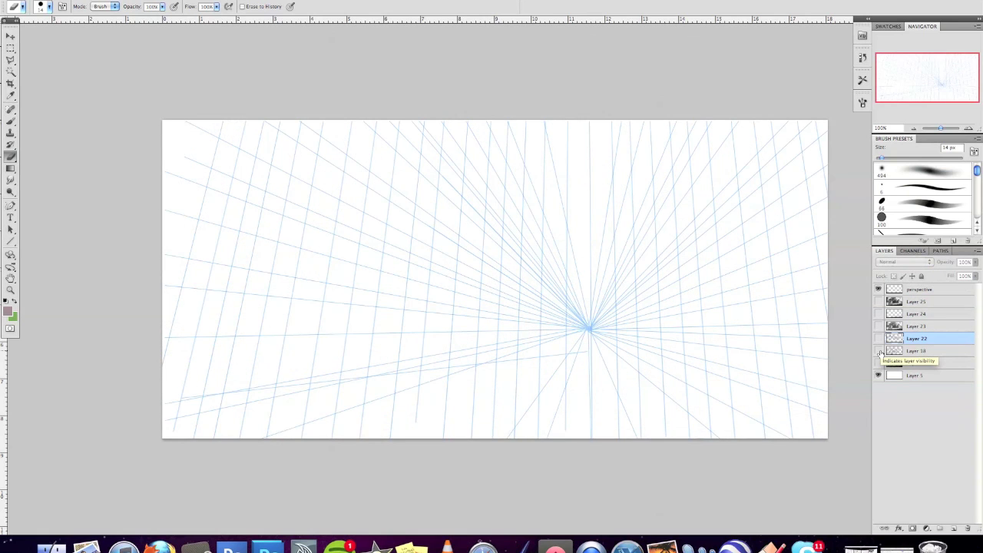
{"action": "left_click", "coordinate": [880, 351]}
{"action": "left_click", "coordinate": [879, 338]}
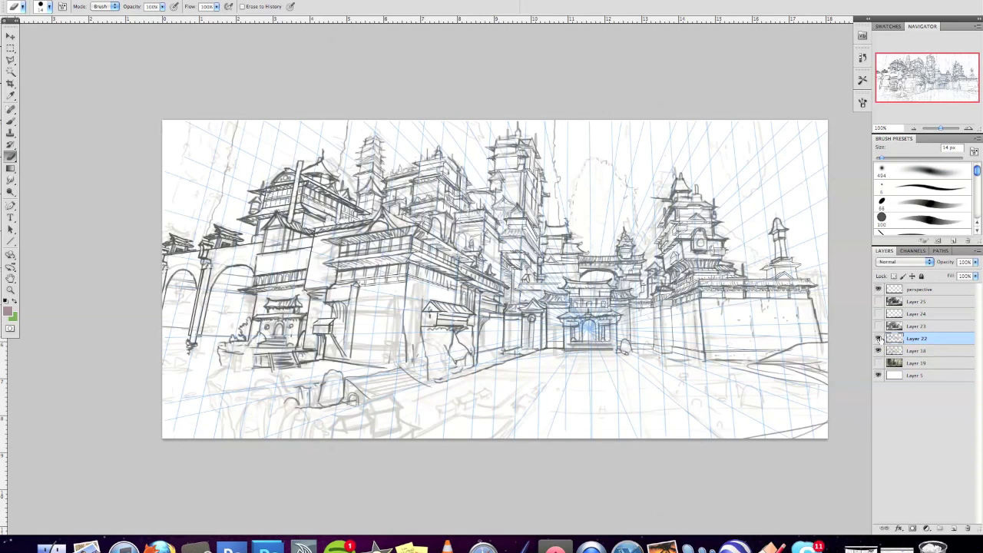
Step: Show Layers 23 and 24 over the line art and return the document to a standard floating window
{"action": "left_click", "coordinate": [879, 326]}
{"action": "left_click", "coordinate": [879, 315]}
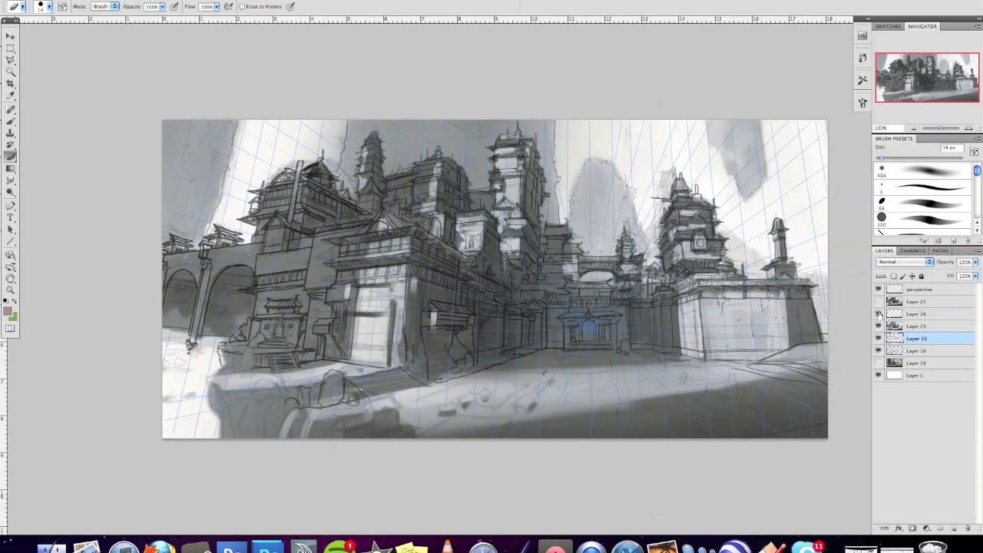
{"action": "key", "text": "f"}
{"action": "key", "text": "f"}
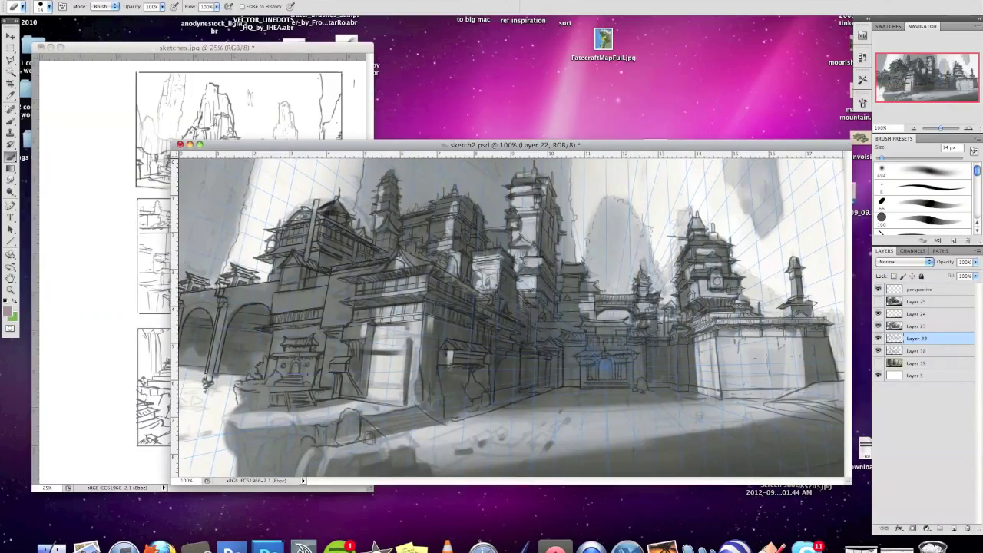
Step: Switch to the web browser and look through the Chinese fortress image results for architectural references
{"action": "key", "text": "super+Tab"}
{"action": "scroll", "coordinate": [608, 223], "scroll_direction": "down", "scroll_amount": 5}
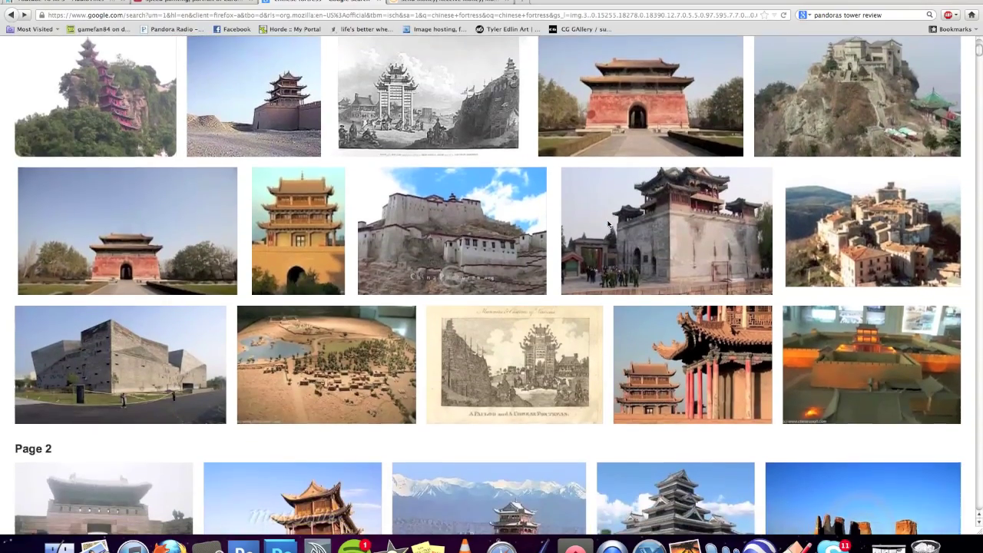
{"action": "scroll", "coordinate": [608, 224], "scroll_direction": "down", "scroll_amount": 20}
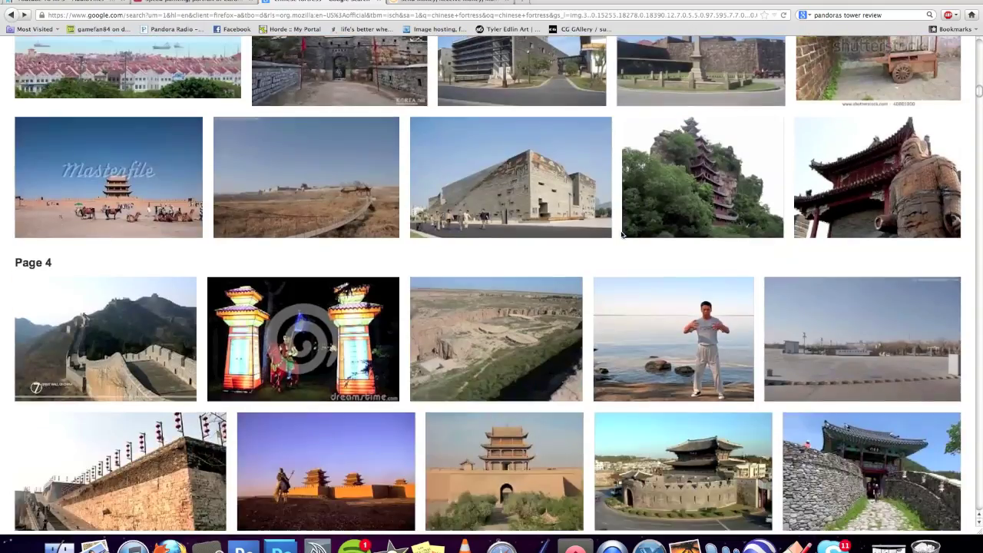
{"action": "scroll", "coordinate": [623, 234], "scroll_direction": "down", "scroll_amount": 3}
{"action": "mouse_move", "coordinate": [710, 359]}
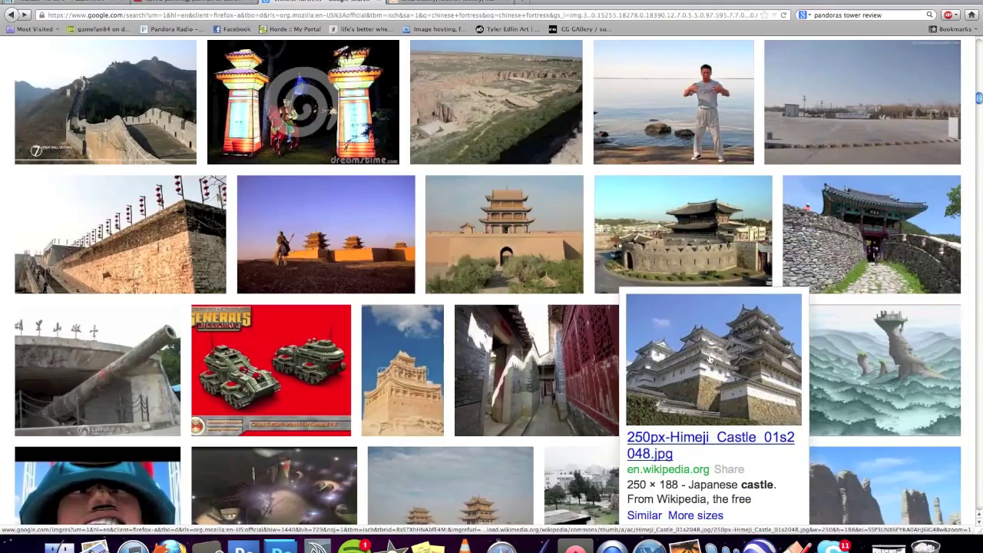
{"action": "scroll", "coordinate": [710, 360], "scroll_direction": "down", "scroll_amount": 3}
{"action": "scroll", "coordinate": [711, 360], "scroll_direction": "up", "scroll_amount": 20}
Step: Filter the Chinese fortress image results to large images and browse them
{"action": "left_click", "coordinate": [315, 177]}
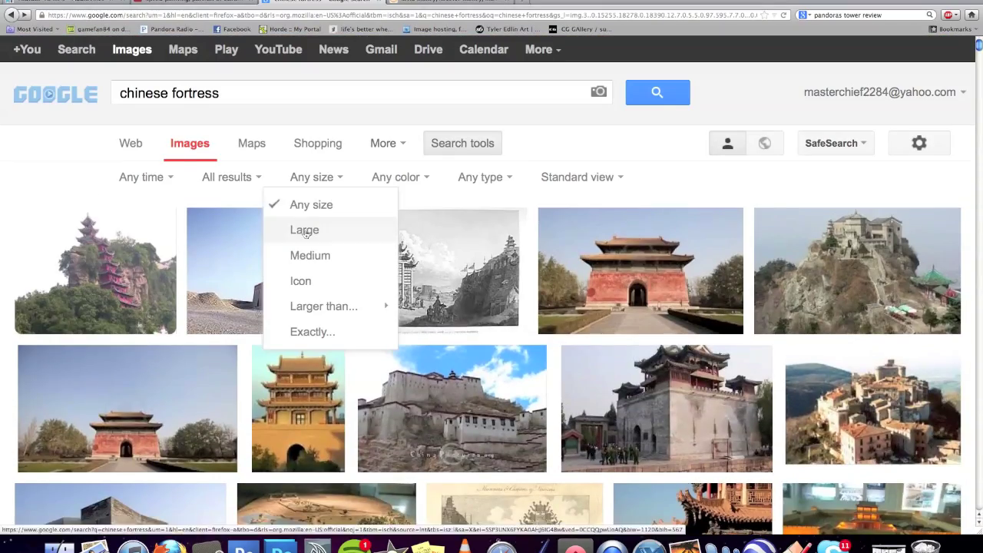
{"action": "left_click", "coordinate": [306, 230]}
{"action": "scroll", "coordinate": [306, 233], "scroll_direction": "down", "scroll_amount": 5}
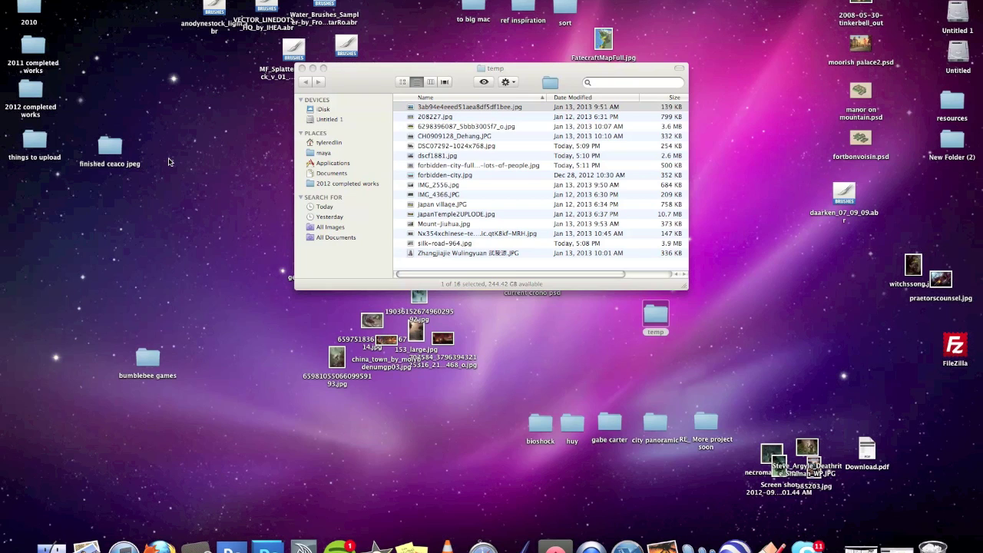
Step: Preview the saved reference photos in the temp folder one after another, from the river landscape to the pagoda, and close the preview
{"action": "key", "text": "space"}
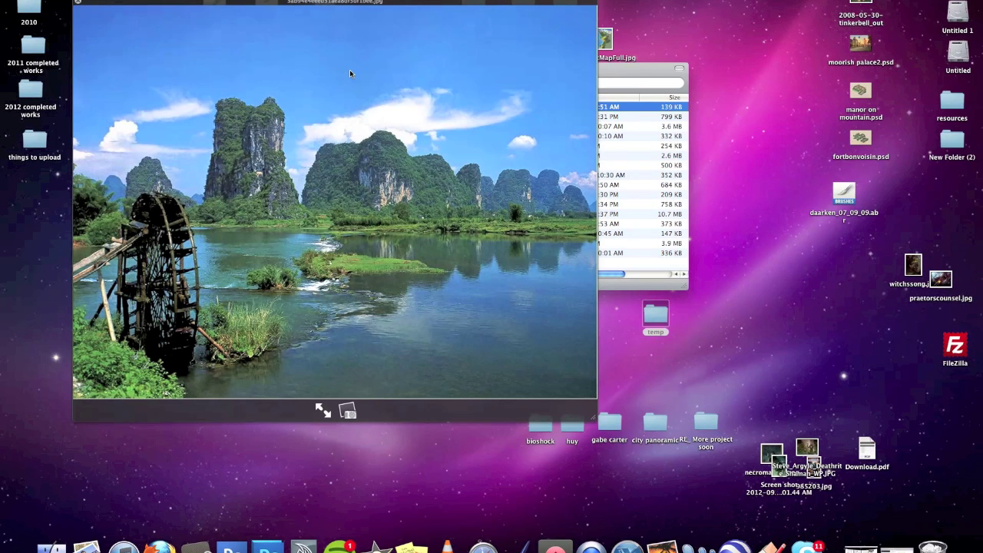
{"action": "key", "text": "Down"}
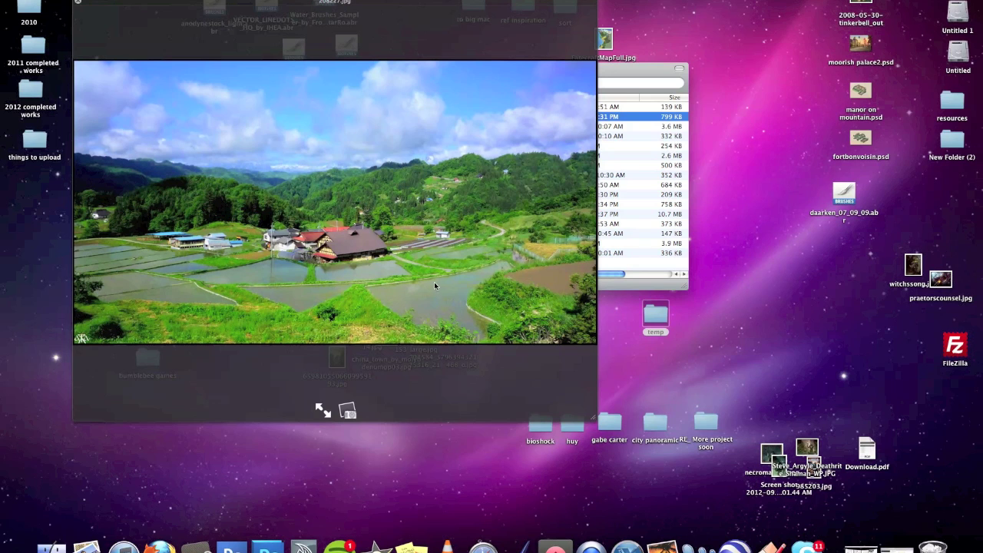
{"action": "key", "text": "Down"}
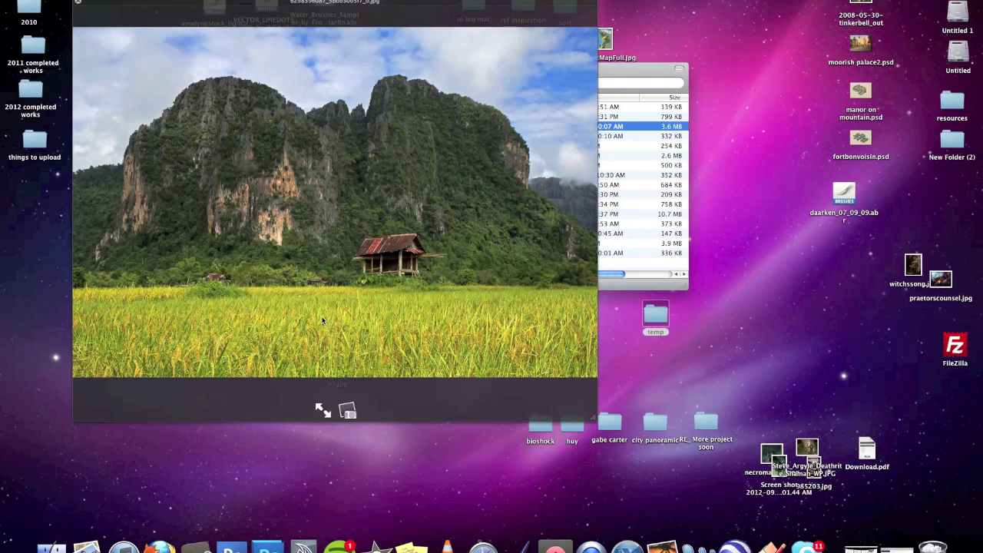
{"action": "key", "text": "Down"}
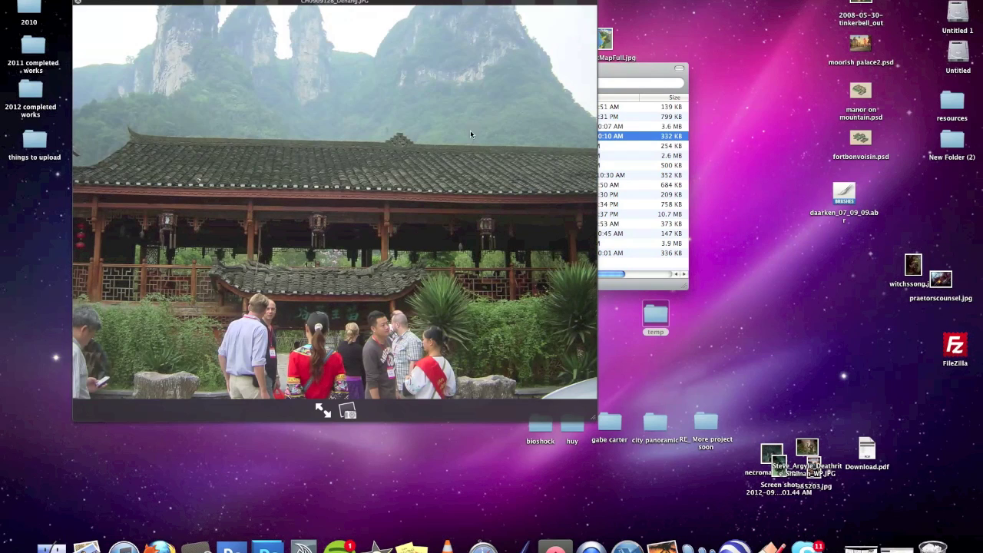
{"action": "key", "text": "Down"}
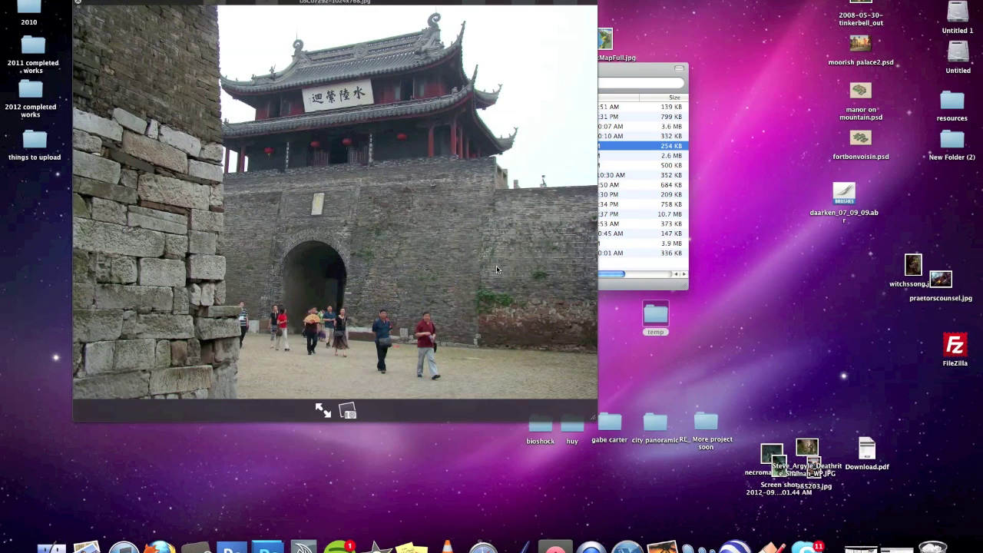
{"action": "key", "text": "Down"}
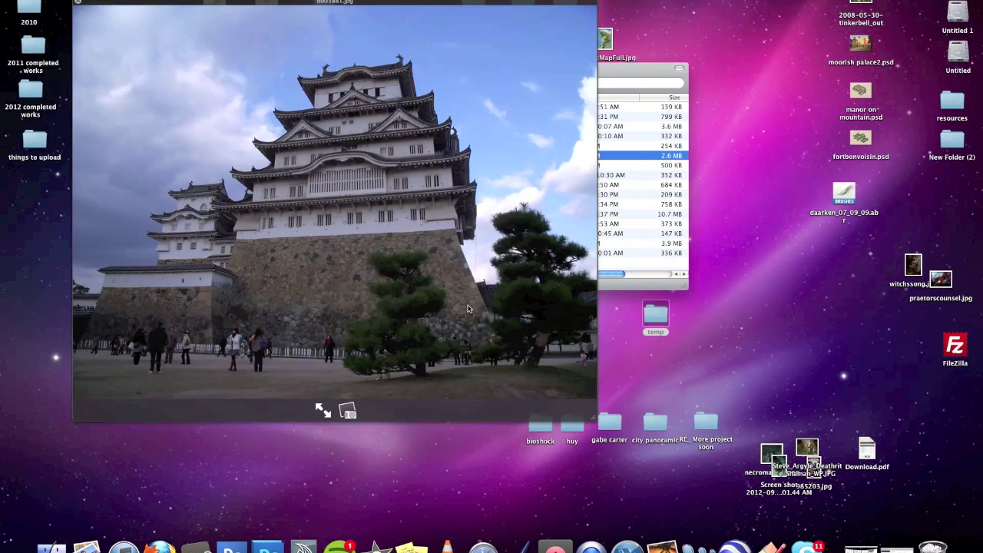
{"action": "key", "text": "Down"}
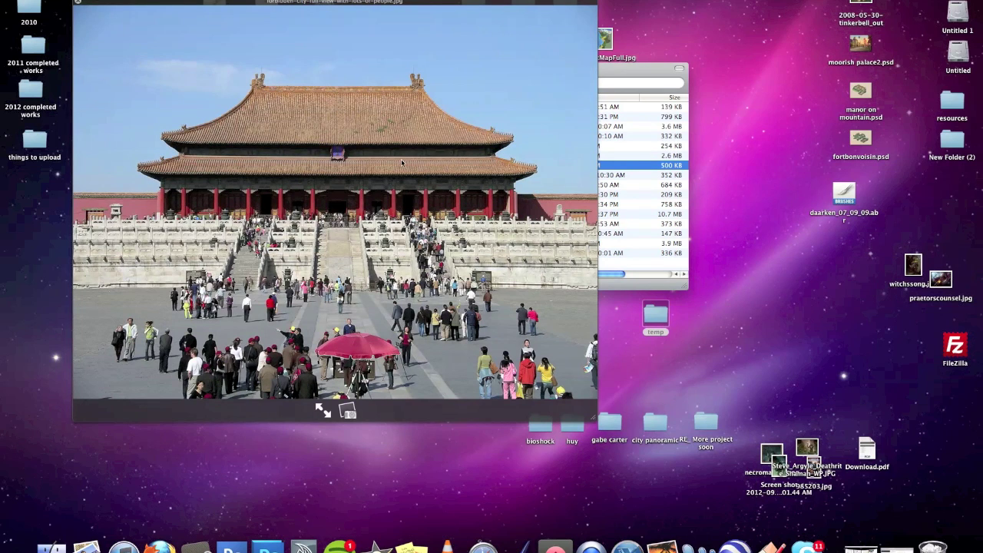
{"action": "key", "text": "Down"}
{"action": "key", "text": "Down"}
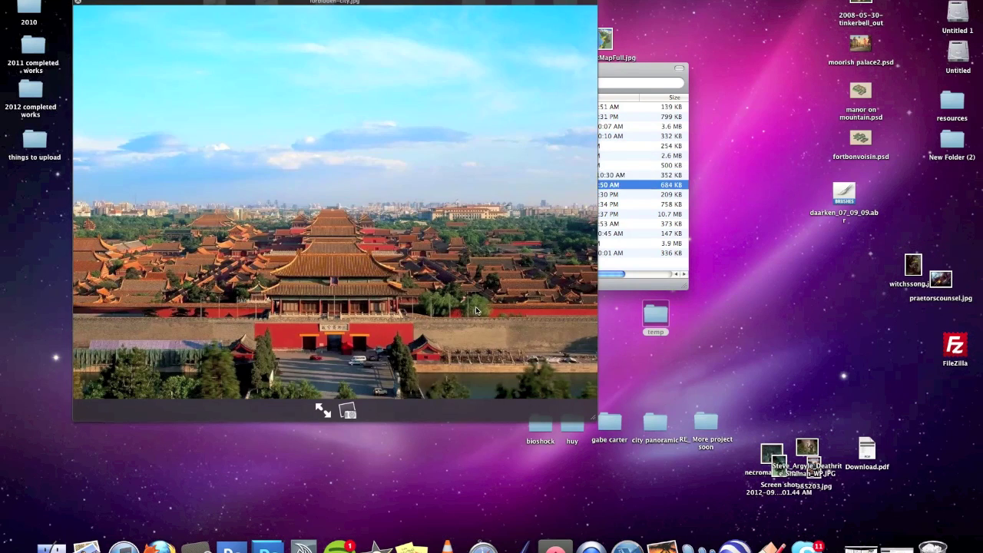
{"action": "key", "text": "Down"}
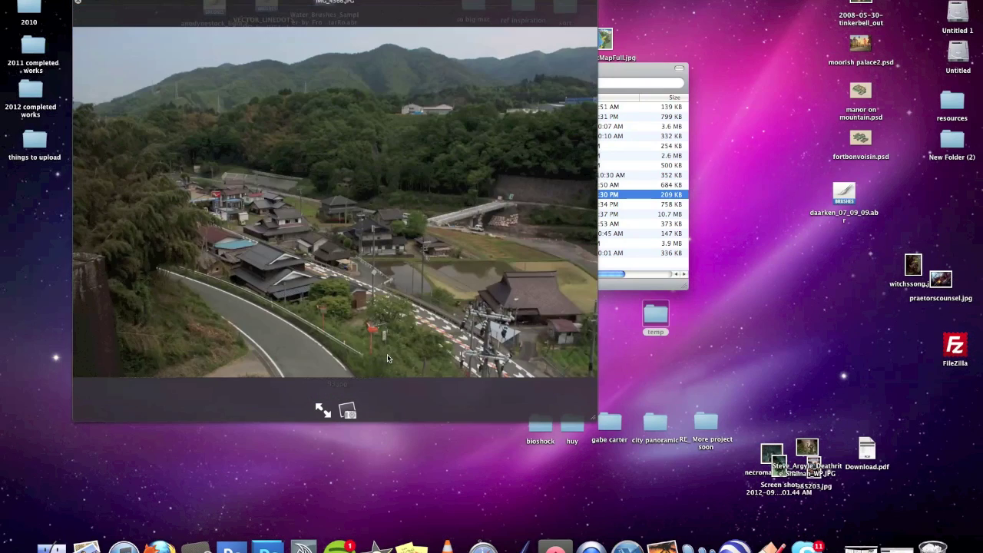
{"action": "key", "text": "Down"}
{"action": "key", "text": "Down"}
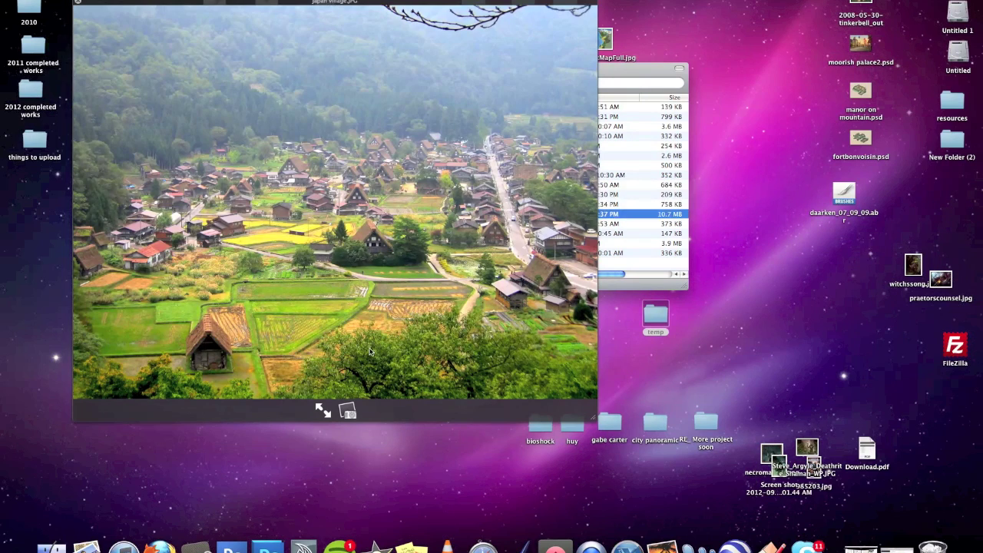
{"action": "key", "text": "Down"}
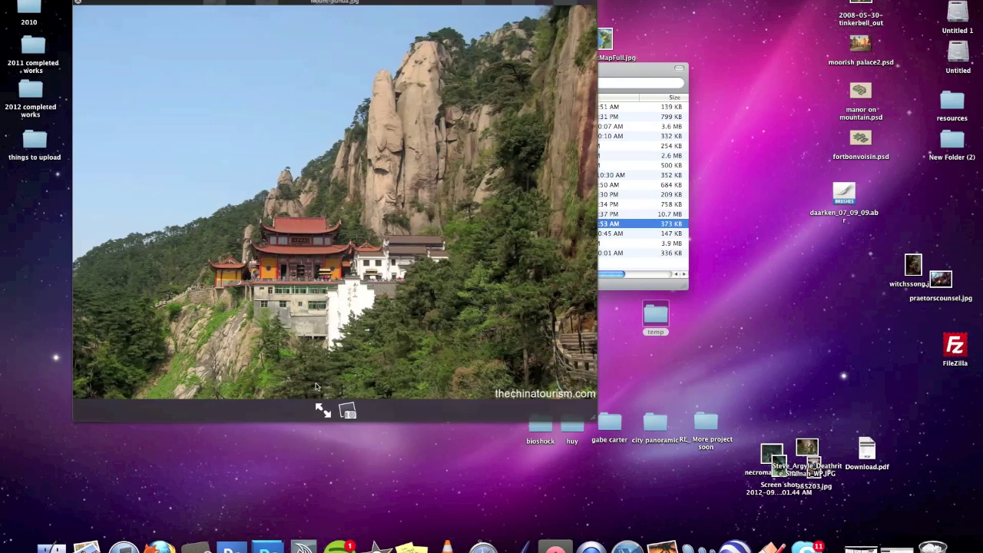
{"action": "key", "text": "Down"}
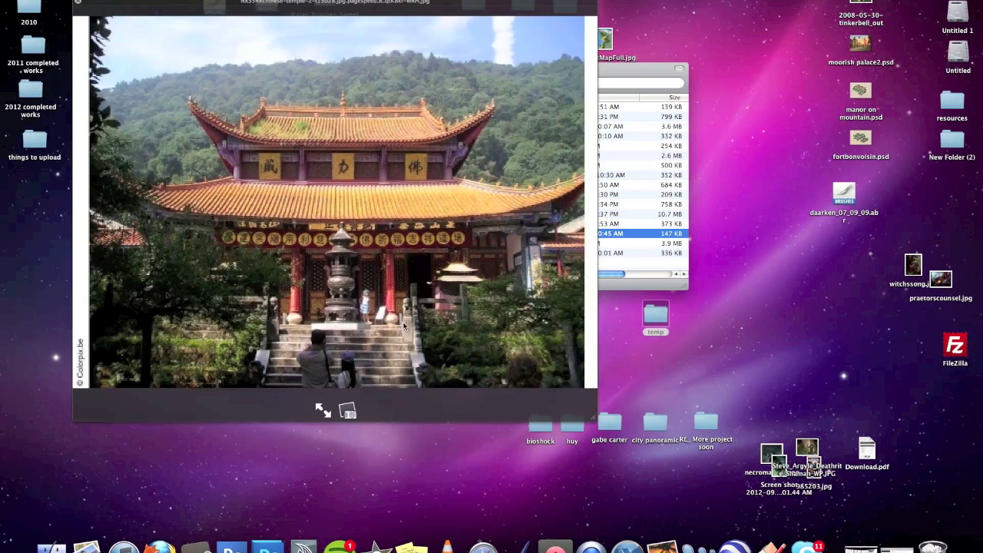
{"action": "key", "text": "Down"}
{"action": "key", "text": "Down"}
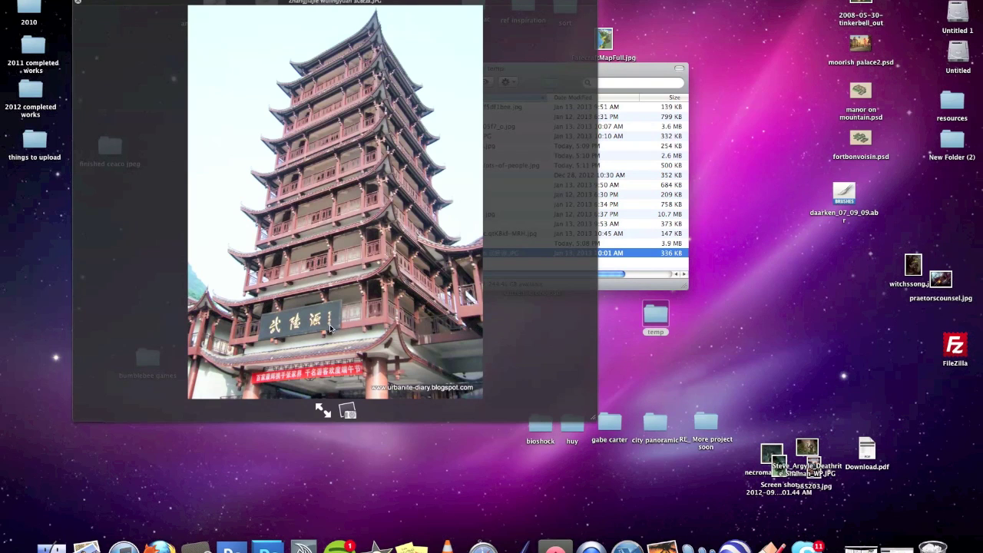
{"action": "left_click", "coordinate": [79, 4]}
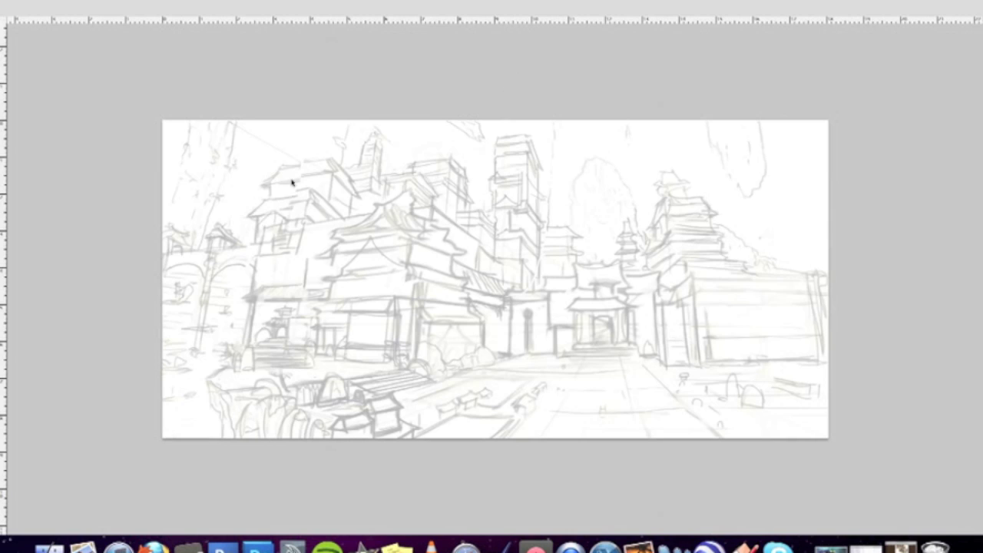
Step: Bring back the panels, zoom out to the whole canvas and fill the Multiply layer, Layer 23, with a light grey tone
{"action": "key", "text": "Tab"}
{"action": "key", "text": "super+minus"}
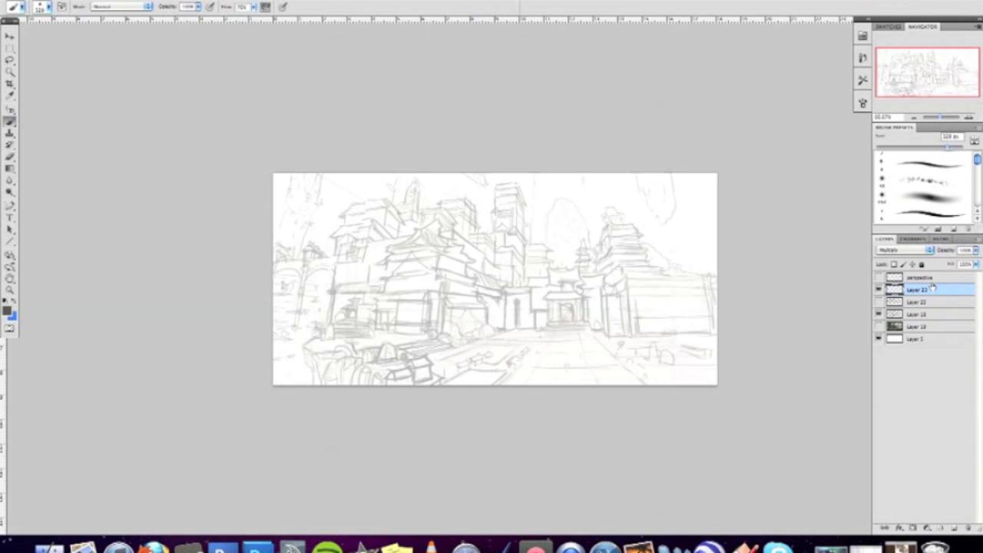
{"action": "key", "text": "alt+BackSpace"}
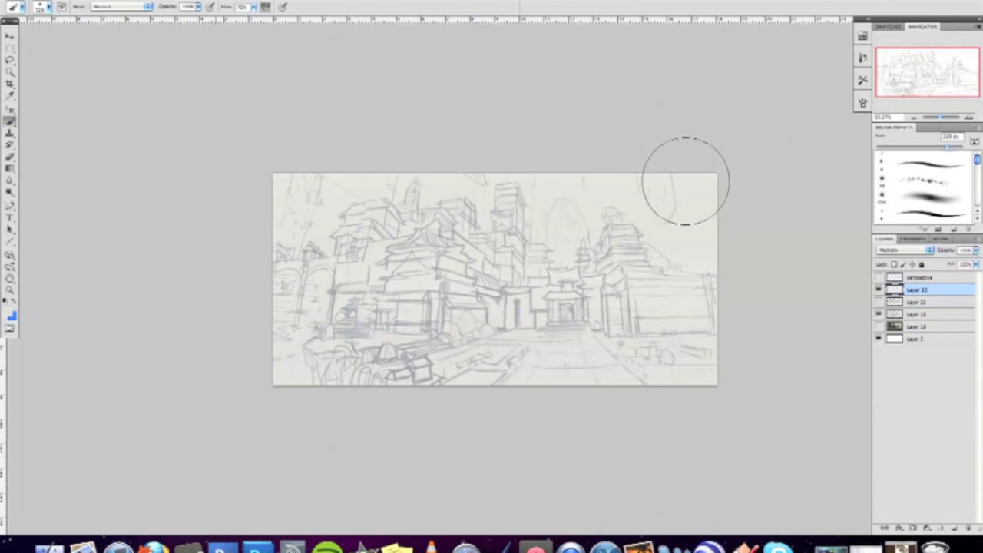
Step: Paint the sky around the rock pillars and the open area beside the lower-left cliff white, adjusting the brush size as needed
{"action": "right_click", "coordinate": [593, 238]}
{"action": "key", "text": "Return"}
{"action": "mouse_move", "coordinate": [684, 238]}
{"action": "left_mouse_down"}
{"action": "mouse_move", "coordinate": [676, 158]}
{"action": "mouse_move", "coordinate": [665, 253]}
{"action": "mouse_move", "coordinate": [644, 211]}
{"action": "mouse_move", "coordinate": [593, 182]}
{"action": "mouse_move", "coordinate": [568, 131]}
{"action": "mouse_move", "coordinate": [549, 192]}
{"action": "mouse_move", "coordinate": [570, 196]}
{"action": "left_mouse_up"}
{"action": "right_click", "coordinate": [570, 197]}
{"action": "key", "text": "Return"}
{"action": "mouse_move", "coordinate": [388, 175]}
{"action": "left_mouse_down"}
{"action": "mouse_move", "coordinate": [329, 224]}
{"action": "mouse_move", "coordinate": [309, 204]}
{"action": "left_mouse_up"}
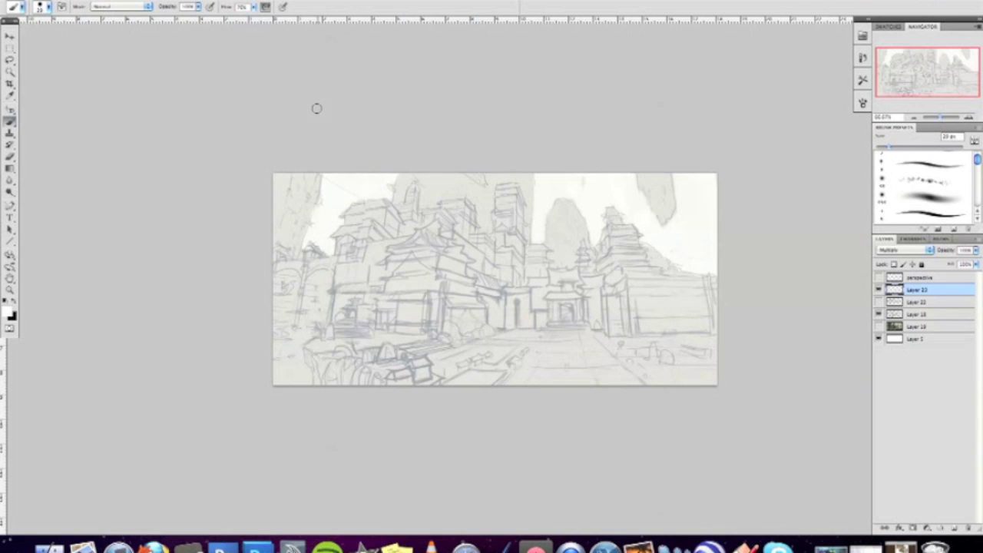
{"action": "mouse_move", "coordinate": [306, 326]}
{"action": "left_mouse_down"}
{"action": "mouse_move", "coordinate": [294, 385]}
{"action": "mouse_move", "coordinate": [265, 367]}
{"action": "mouse_move", "coordinate": [284, 322]}
{"action": "left_mouse_up"}
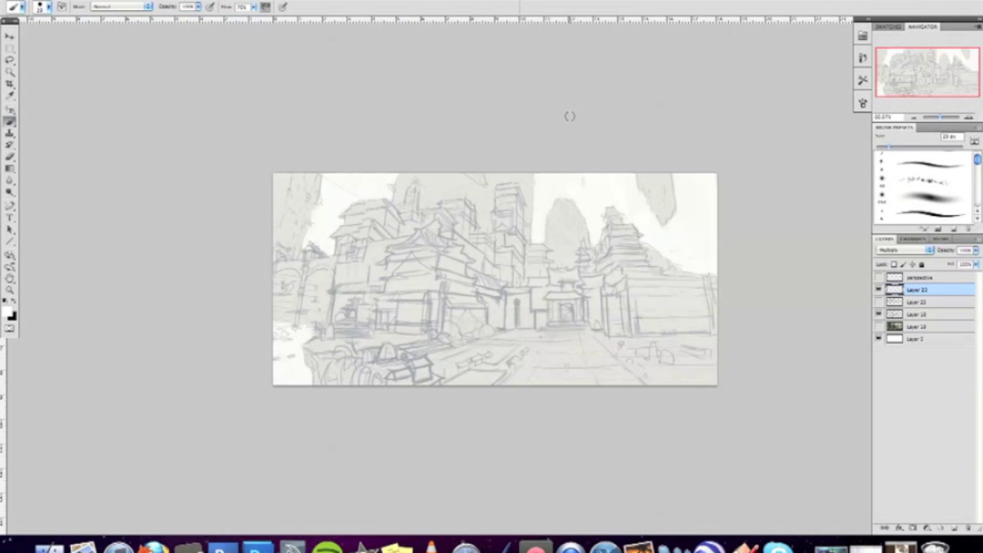
Step: Pick a darker grey and block in the tall central tower and the low buildings beside it
{"action": "left_click", "coordinate": [10, 311]}
{"action": "key", "text": "Return"}
{"action": "mouse_move", "coordinate": [497, 231]}
{"action": "left_mouse_down"}
{"action": "mouse_move", "coordinate": [516, 192]}
{"action": "mouse_move", "coordinate": [518, 240]}
{"action": "mouse_move", "coordinate": [508, 230]}
{"action": "mouse_move", "coordinate": [549, 272]}
{"action": "mouse_move", "coordinate": [577, 275]}
{"action": "left_mouse_up"}
{"action": "right_click", "coordinate": [548, 251]}
{"action": "key", "text": "Return"}
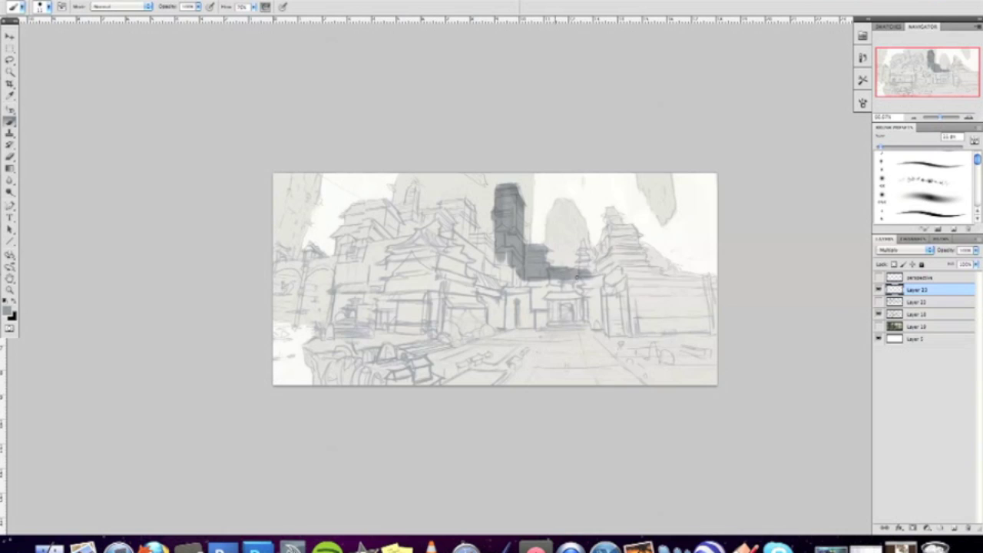
Step: Show the Layer 22 line art and block in the right-hand tower, fortress wall and ground below in mid grey
{"action": "left_click", "coordinate": [880, 302]}
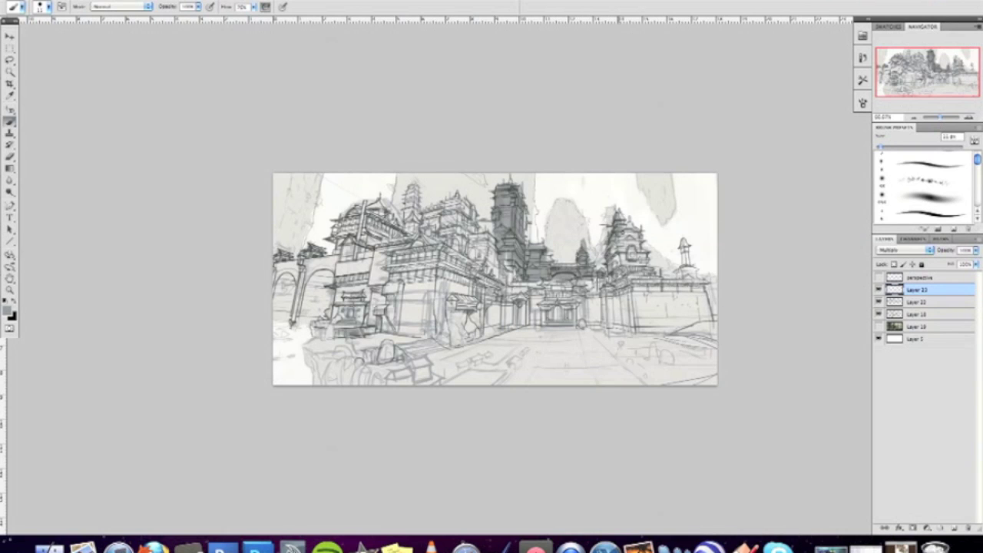
{"action": "mouse_move", "coordinate": [630, 231]}
{"action": "left_mouse_down"}
{"action": "mouse_move", "coordinate": [653, 323]}
{"action": "mouse_move", "coordinate": [714, 349]}
{"action": "mouse_move", "coordinate": [671, 309]}
{"action": "mouse_move", "coordinate": [695, 280]}
{"action": "left_mouse_up"}
{"action": "right_click", "coordinate": [660, 245]}
{"action": "key", "text": "Return"}
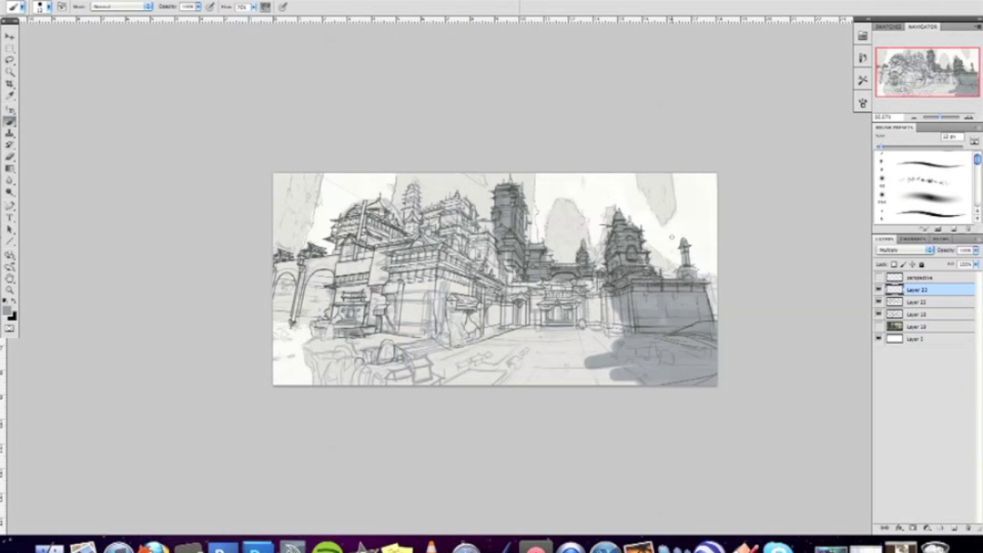
Step: Block in the slim left tower, the central gateway buildings and the ground in front of them in mid grey, adjusting brush size
{"action": "left_click_drag", "start_coordinate": [411, 184], "coordinate": [409, 261]}
{"action": "right_click", "coordinate": [501, 233]}
{"action": "key", "text": "Return"}
{"action": "left_click_drag", "start_coordinate": [500, 323], "coordinate": [571, 253]}
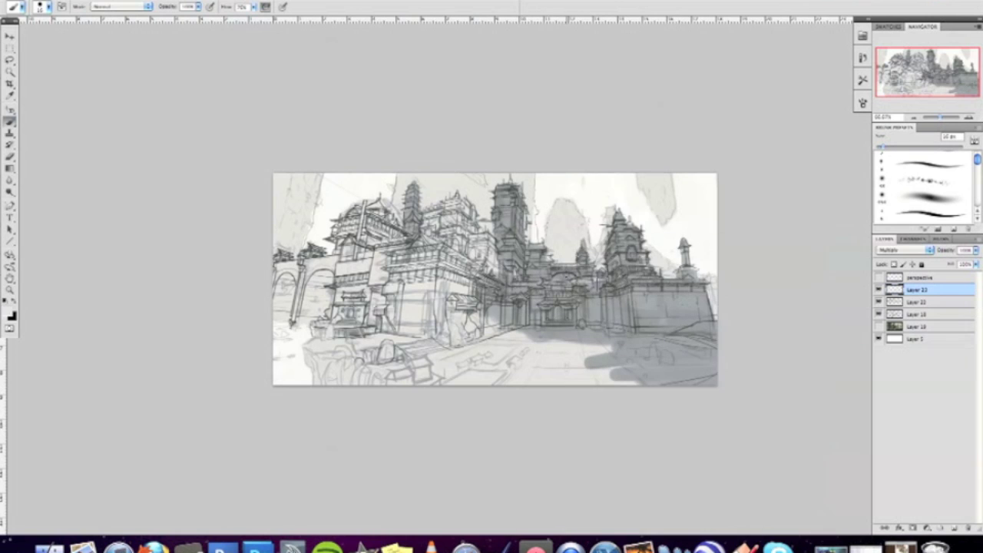
{"action": "left_click_drag", "start_coordinate": [484, 216], "coordinate": [497, 281]}
{"action": "right_click", "coordinate": [573, 233]}
{"action": "key", "text": "Return"}
{"action": "mouse_move", "coordinate": [527, 373]}
{"action": "left_mouse_down"}
{"action": "mouse_move", "coordinate": [323, 338]}
{"action": "mouse_move", "coordinate": [536, 303]}
{"action": "left_mouse_up"}
Step: Fill the remaining left-hand buildings, arched wall and foreground rocks with the same mid grey using a larger brush
{"action": "right_click", "coordinate": [438, 235]}
{"action": "key", "text": "Return"}
{"action": "mouse_move", "coordinate": [461, 204]}
{"action": "left_mouse_down"}
{"action": "mouse_move", "coordinate": [341, 238]}
{"action": "mouse_move", "coordinate": [280, 315]}
{"action": "left_mouse_up"}
{"action": "mouse_move", "coordinate": [338, 261]}
{"action": "left_mouse_down"}
{"action": "mouse_move", "coordinate": [280, 307]}
{"action": "mouse_move", "coordinate": [353, 219]}
{"action": "left_mouse_up"}
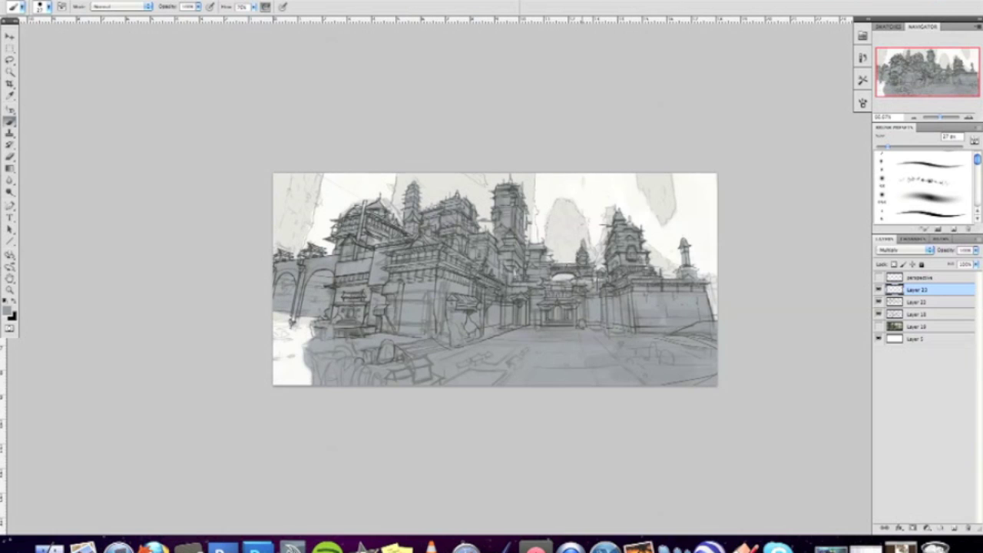
Step: Duplicate Layer 23 to deepen the grey, lower the copy's opacity and merge it down into Layer 23
{"action": "key", "text": "alt"}
{"action": "key", "text": "ctrl+j"}
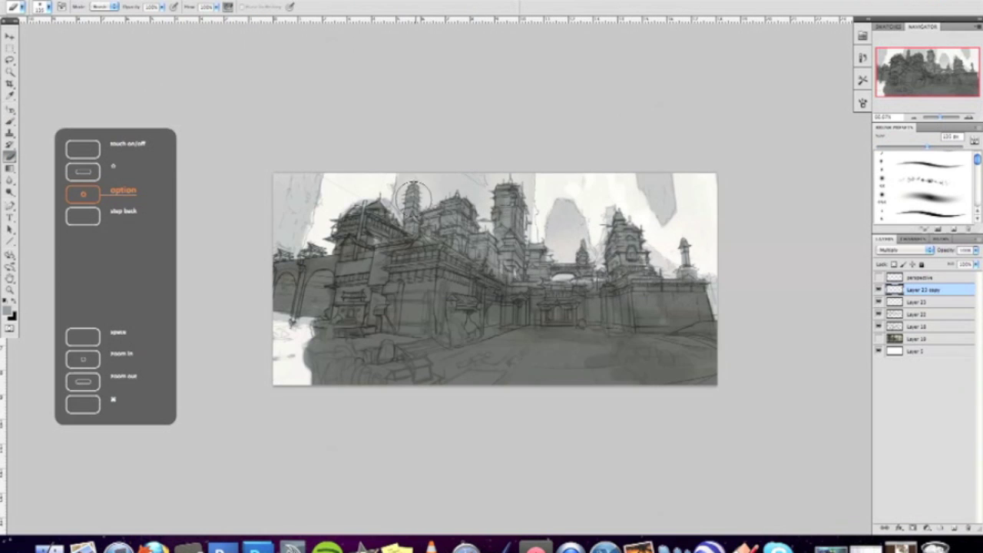
{"action": "left_click", "coordinate": [976, 249]}
{"action": "left_click_drag", "start_coordinate": [974, 263], "coordinate": [947, 264]}
{"action": "key", "text": "ctrl+e"}
{"action": "key", "text": "b"}
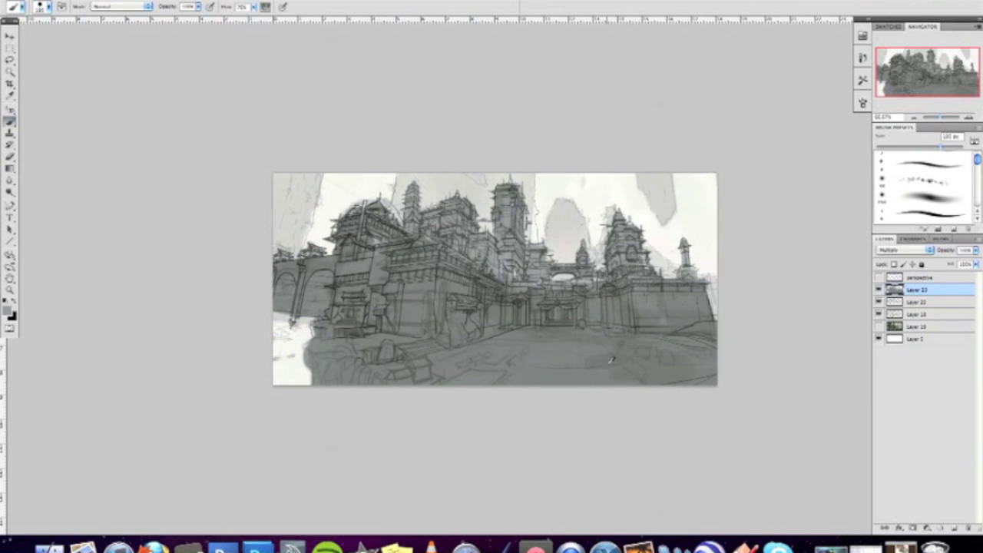
Step: Shrink the brush and paint light tones across the foreground ground and onto the left fortress wall
{"action": "key", "text": "bracketleft"}
{"action": "key", "text": "bracketleft"}
{"action": "key", "text": "bracketleft"}
{"action": "key", "text": "bracketleft"}
{"action": "key", "text": "bracketleft"}
{"action": "key", "text": "bracketleft"}
{"action": "key", "text": "bracketleft"}
{"action": "key", "text": "bracketleft"}
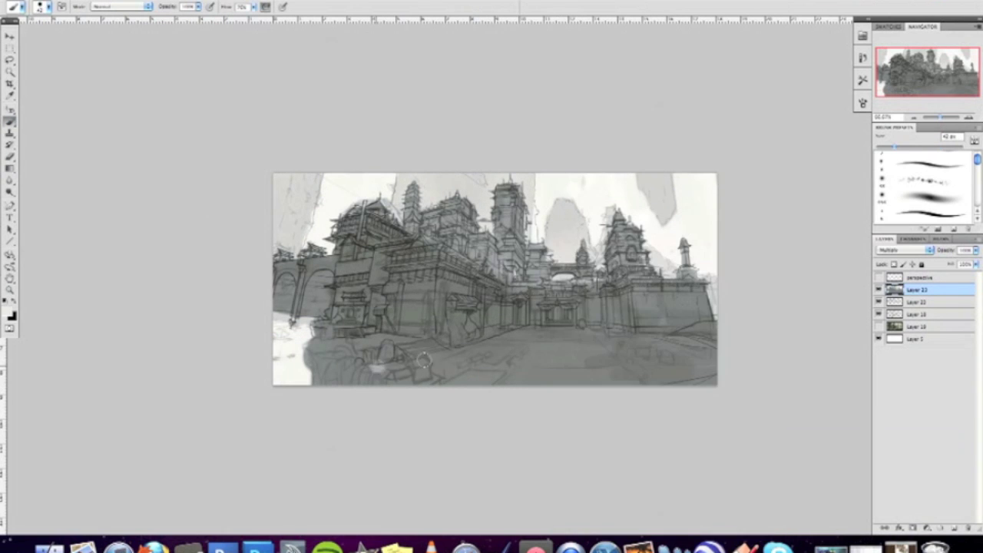
{"action": "mouse_move", "coordinate": [378, 367]}
{"action": "left_mouse_down"}
{"action": "mouse_move", "coordinate": [661, 340]}
{"action": "mouse_move", "coordinate": [419, 373]}
{"action": "mouse_move", "coordinate": [415, 298]}
{"action": "left_mouse_up"}
{"action": "right_click", "coordinate": [438, 246]}
{"action": "key", "text": "Return"}
Step: Sample a light tone and paint the sunlit face of the left fortress wall with a smaller brush, undoing the last stroke
{"action": "left_click", "coordinate": [423, 331], "text": "alt"}
{"action": "left_click_drag", "start_coordinate": [415, 341], "coordinate": [415, 274]}
{"action": "right_click", "coordinate": [431, 269]}
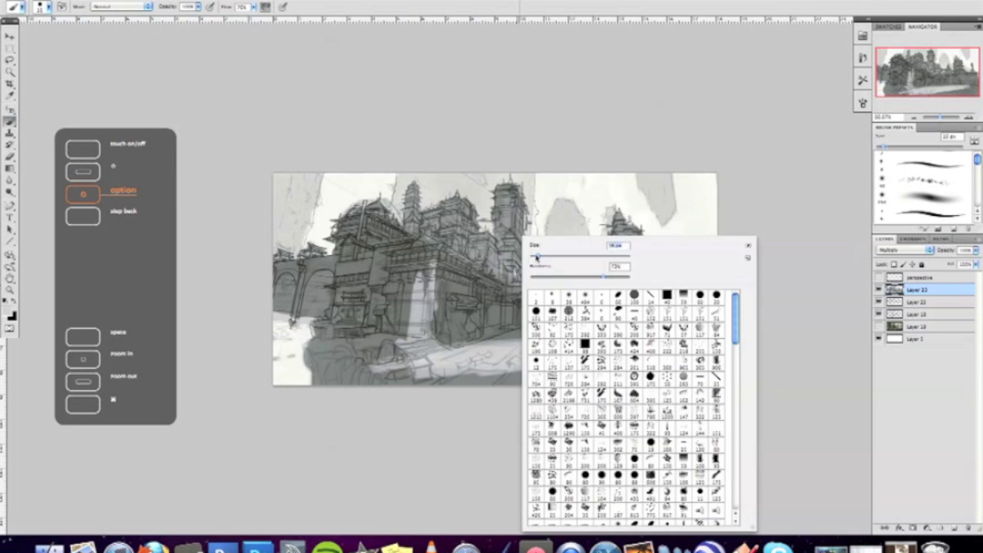
{"action": "key", "text": "Return"}
{"action": "left_click_drag", "start_coordinate": [423, 320], "coordinate": [427, 259]}
{"action": "mouse_move", "coordinate": [411, 338]}
{"action": "left_mouse_down"}
{"action": "mouse_move", "coordinate": [411, 258]}
{"action": "mouse_move", "coordinate": [427, 232]}
{"action": "left_mouse_up"}
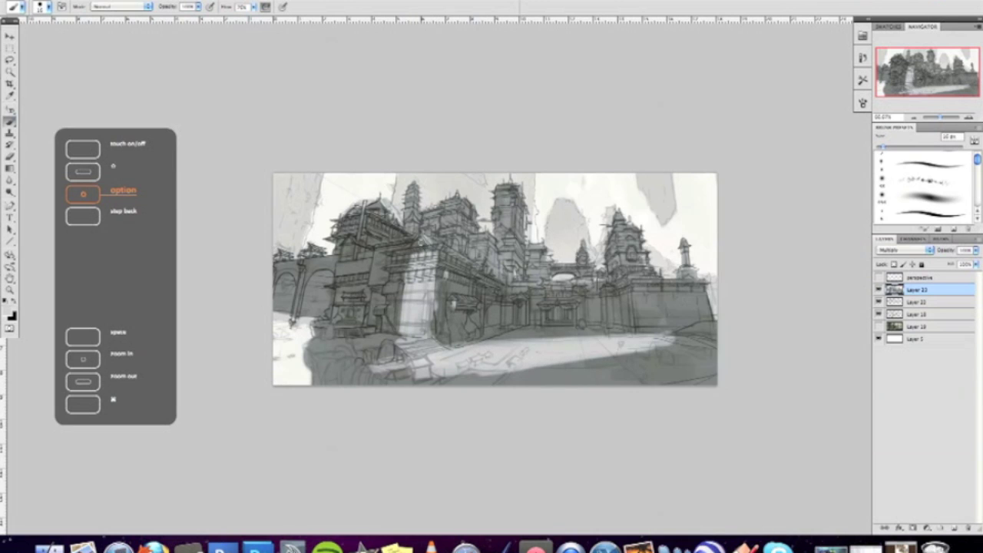
{"action": "key", "text": "ctrl+z"}
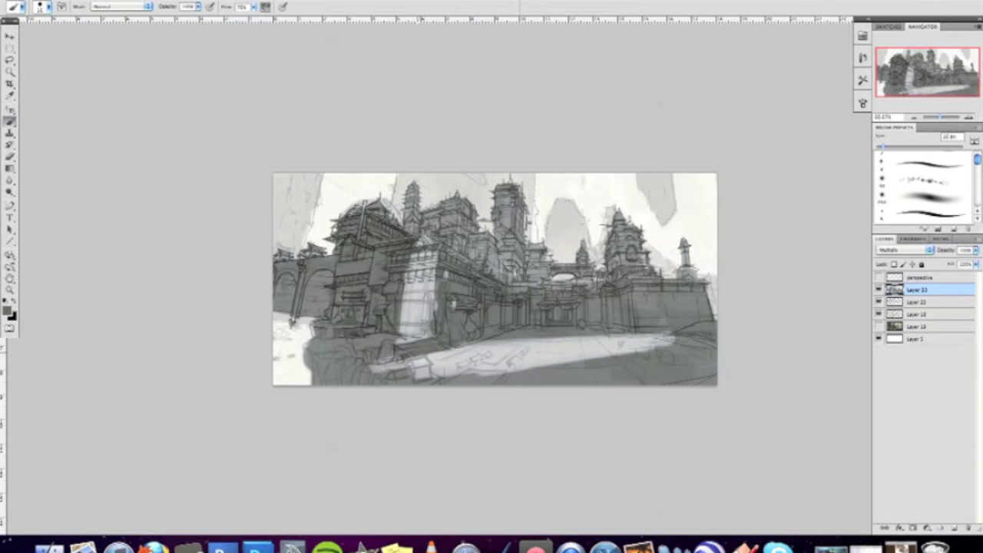
Step: Lighten the tops of the foreground rocks and the right end of the sunlit ground strip
{"action": "left_click_drag", "start_coordinate": [406, 335], "coordinate": [309, 350]}
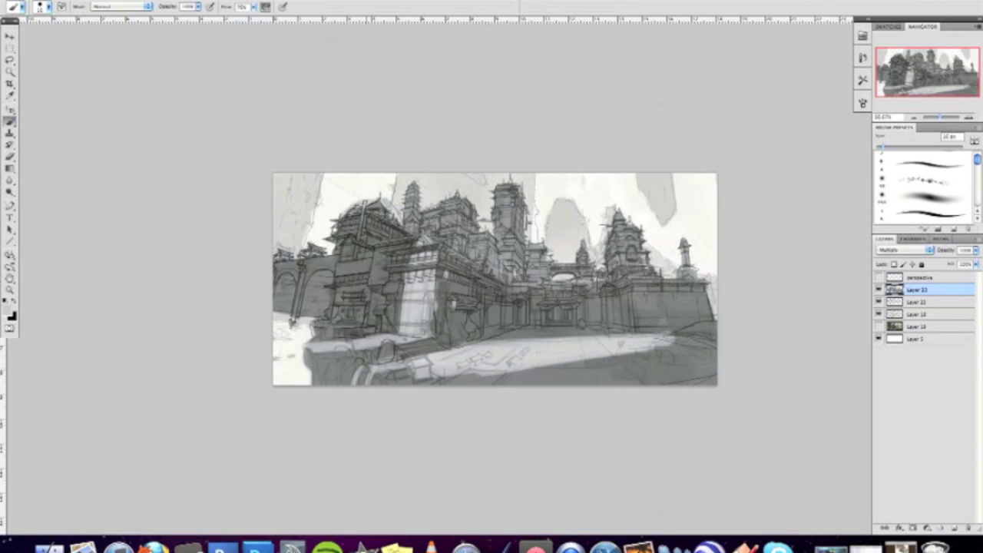
{"action": "right_click", "coordinate": [439, 237]}
{"action": "key", "text": "Escape"}
{"action": "left_click_drag", "start_coordinate": [708, 337], "coordinate": [650, 346]}
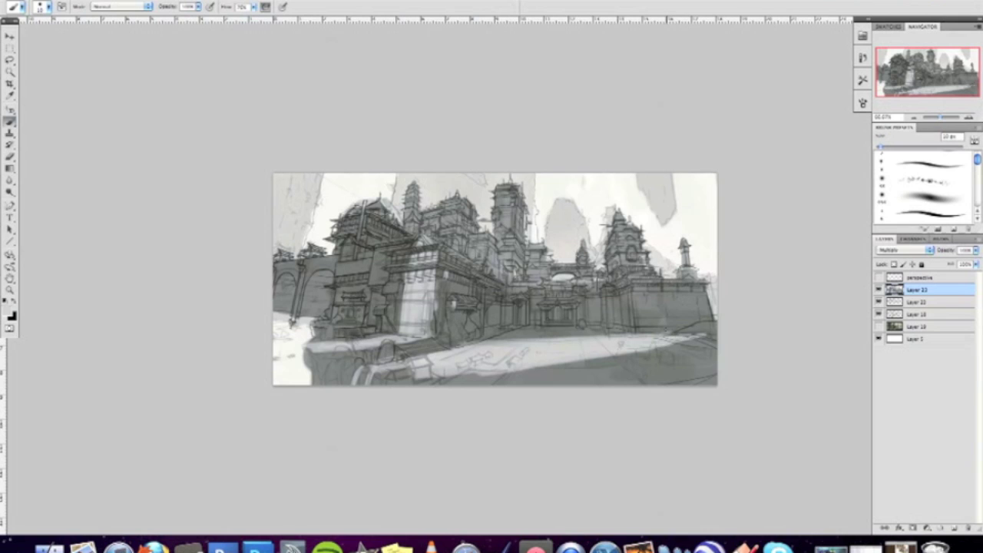
Step: Resize the brush and paint the front face of the right-hand fortress wall in a light tone
{"action": "right_click", "coordinate": [650, 342]}
{"action": "key", "text": "Escape"}
{"action": "right_click", "coordinate": [725, 328]}
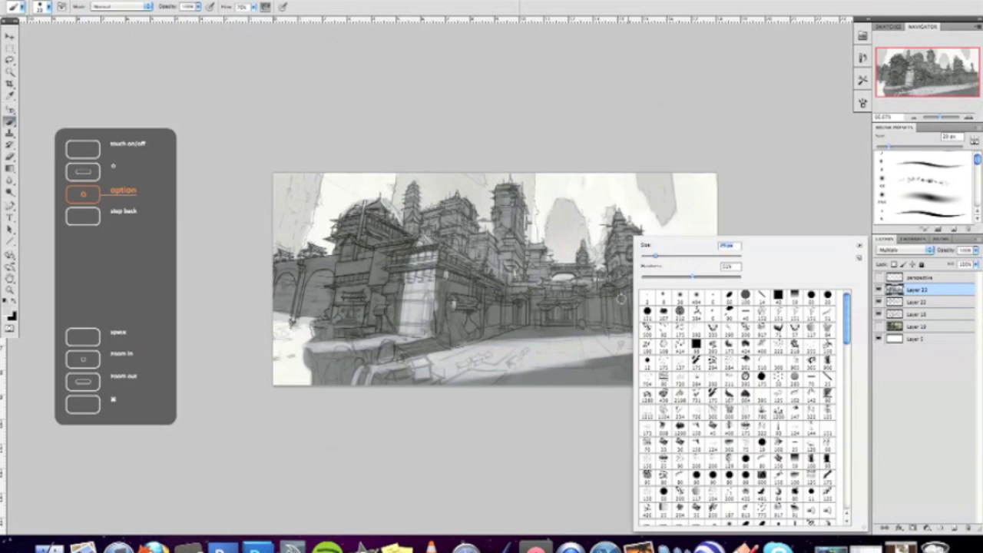
{"action": "key", "text": "Escape"}
{"action": "mouse_move", "coordinate": [622, 290]}
{"action": "left_mouse_down"}
{"action": "mouse_move", "coordinate": [625, 333]}
{"action": "mouse_move", "coordinate": [635, 292]}
{"action": "mouse_move", "coordinate": [655, 330]}
{"action": "mouse_move", "coordinate": [661, 289]}
{"action": "left_mouse_up"}
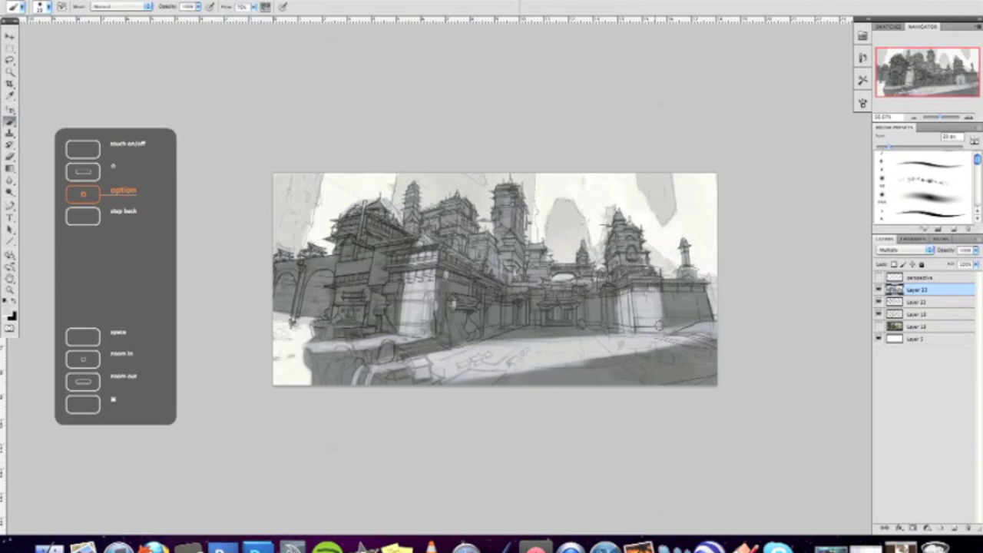
{"action": "left_click_drag", "start_coordinate": [664, 335], "coordinate": [690, 287]}
Step: Darken the shaded side of the left fortress wall and the eaves above its lit face
{"action": "right_click", "coordinate": [652, 234]}
{"action": "key", "text": "Escape"}
{"action": "key", "text": "alt"}
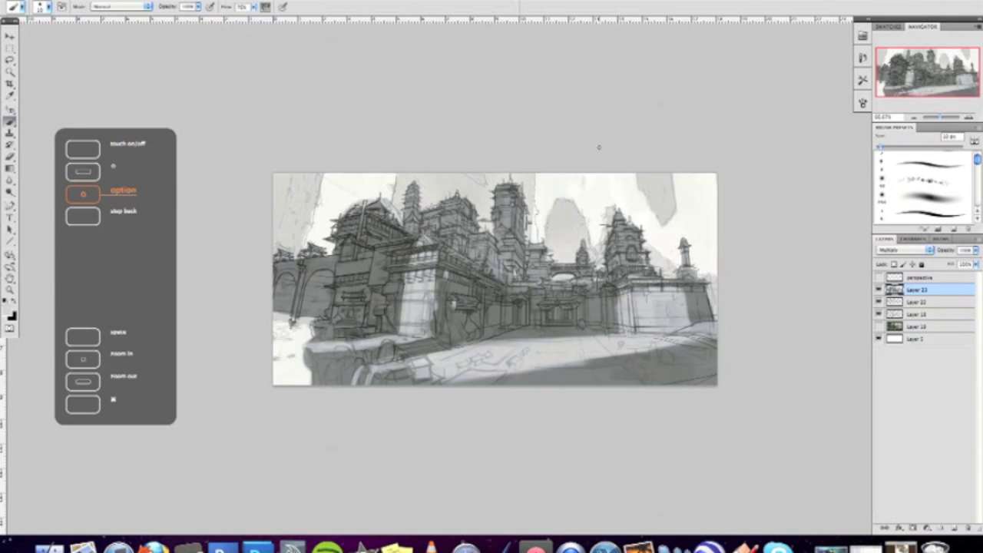
{"action": "left_click_drag", "start_coordinate": [439, 270], "coordinate": [461, 336]}
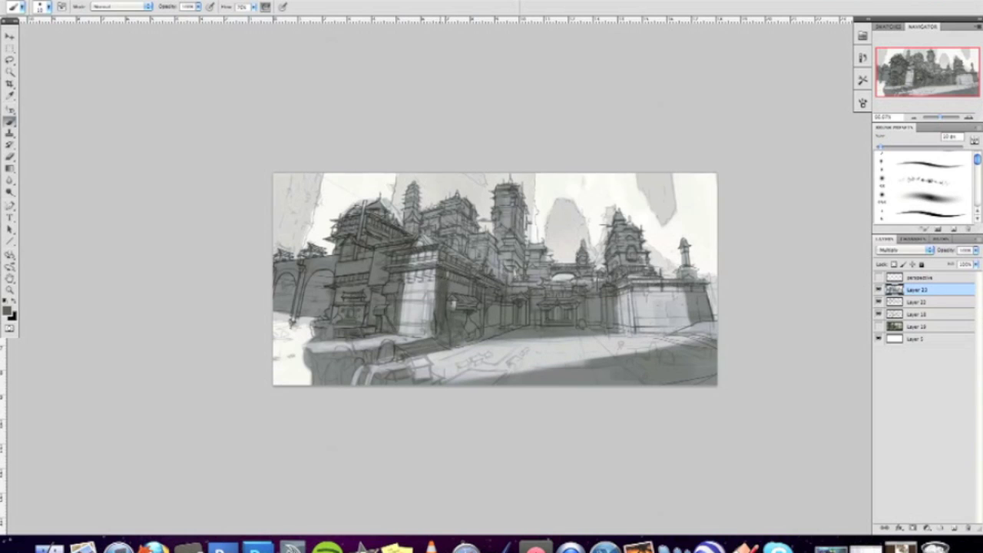
{"action": "left_click_drag", "start_coordinate": [405, 268], "coordinate": [468, 248]}
{"action": "left_click_drag", "start_coordinate": [449, 302], "coordinate": [499, 323]}
{"action": "right_click", "coordinate": [478, 326]}
{"action": "key", "text": "Escape"}
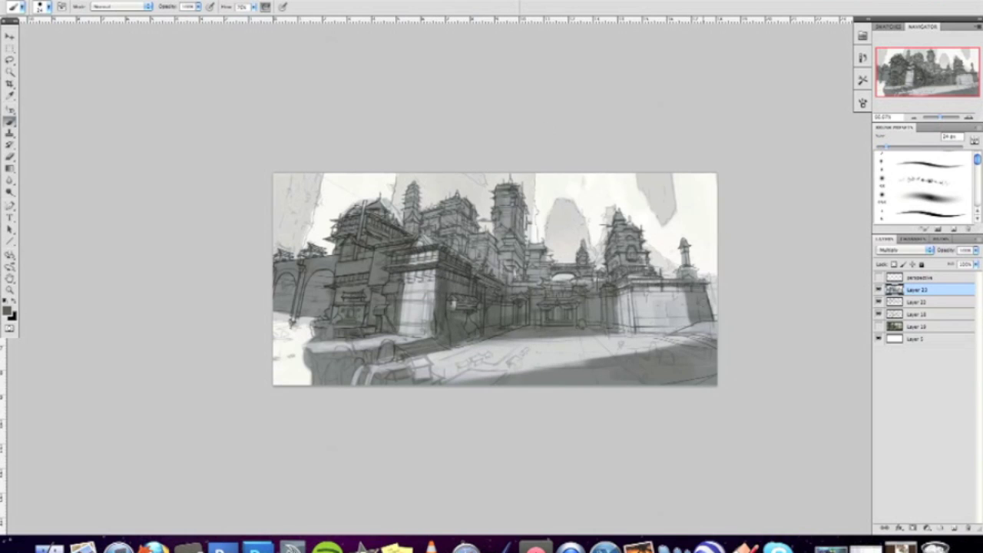
Step: Dab small dark shadows beside the scattered stones on the sunlit ground using a very small brush
{"action": "key", "text": "alt"}
{"action": "right_click", "coordinate": [526, 326]}
{"action": "key", "text": "Return"}
{"action": "left_click_drag", "start_coordinate": [472, 361], "coordinate": [481, 365]}
{"action": "left_click_drag", "start_coordinate": [456, 370], "coordinate": [470, 365]}
{"action": "left_click_drag", "start_coordinate": [517, 353], "coordinate": [531, 367]}
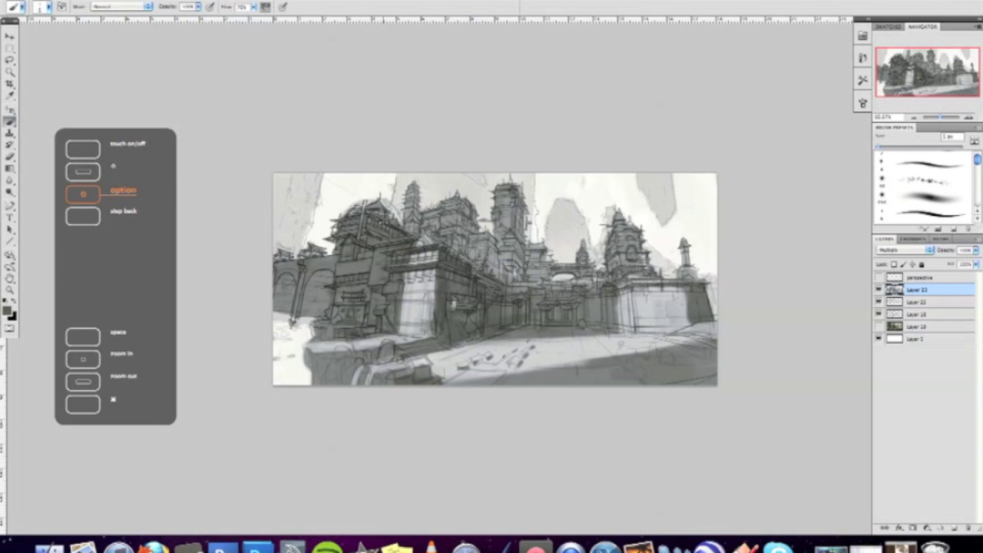
Step: Sample darker greys and shade the recess beside the right-hand fortress wall and the body of the right-hand tower
{"action": "left_click", "coordinate": [492, 332], "text": "alt"}
{"action": "right_click", "coordinate": [538, 265]}
{"action": "key", "text": "Return"}
{"action": "key", "text": "alt"}
{"action": "left_click", "coordinate": [518, 317], "text": "alt"}
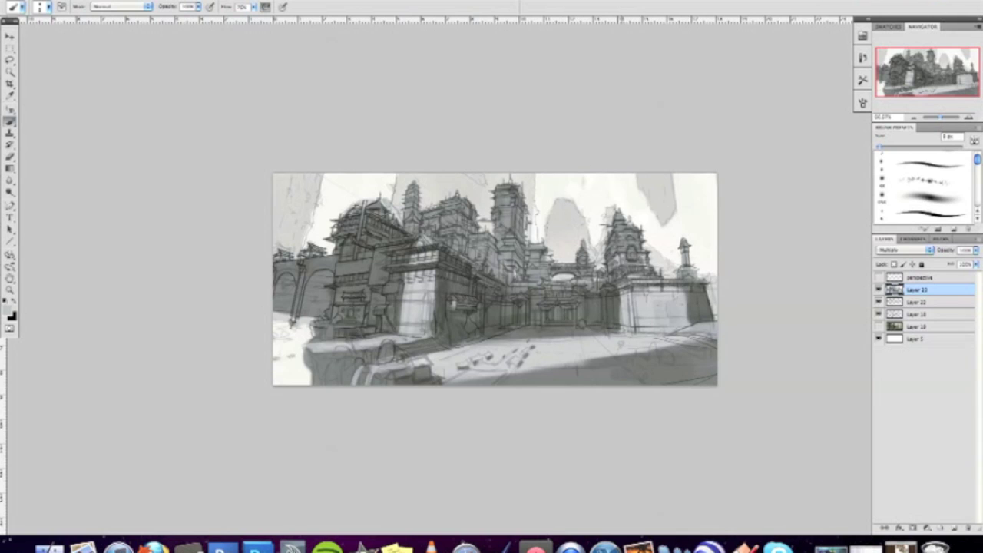
{"action": "left_click_drag", "start_coordinate": [641, 232], "coordinate": [616, 277]}
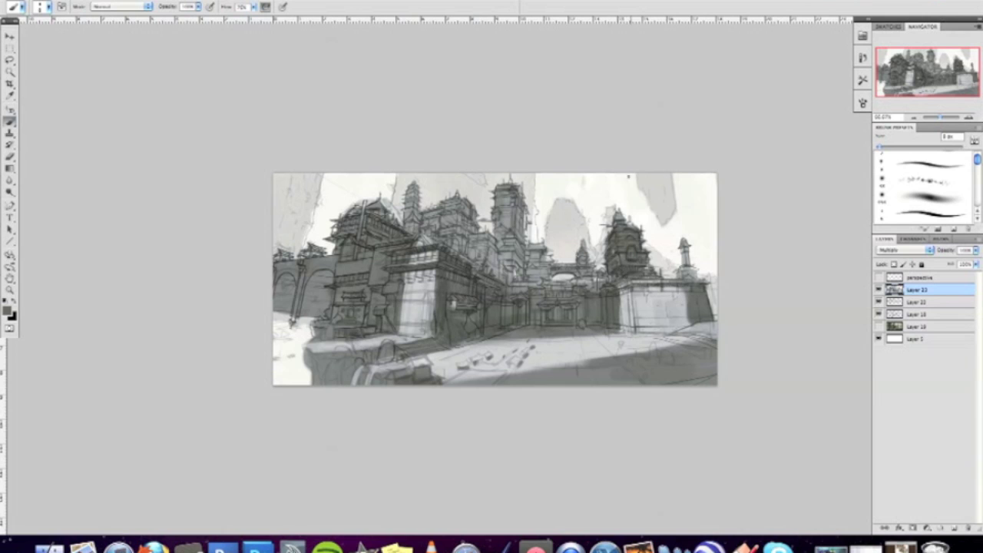
{"action": "key", "text": "alt"}
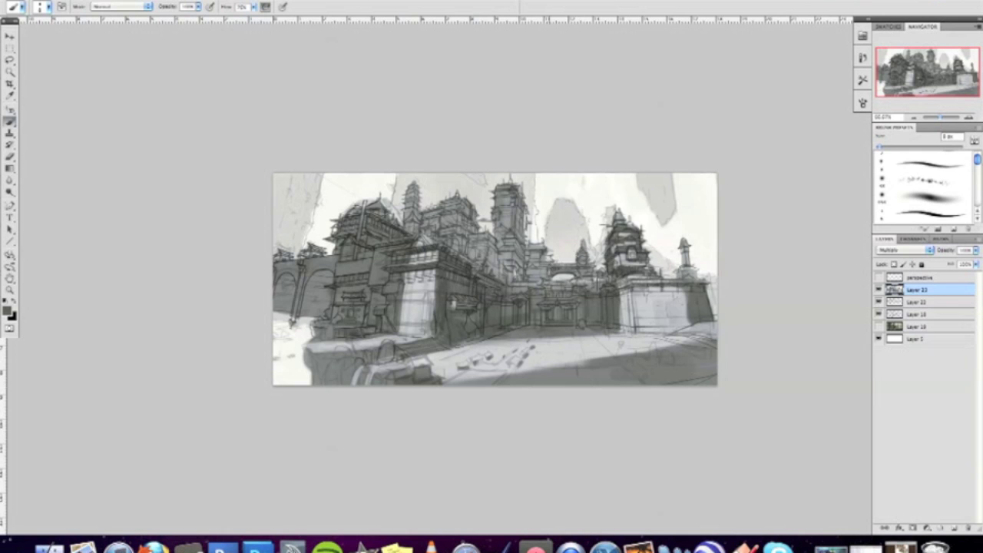
Step: Darken the shaded sides of the tall central tower and the buildings next to it, varying the brush size
{"action": "mouse_move", "coordinate": [514, 200]}
{"action": "left_mouse_down"}
{"action": "mouse_move", "coordinate": [519, 278]}
{"action": "mouse_move", "coordinate": [491, 290]}
{"action": "left_mouse_up"}
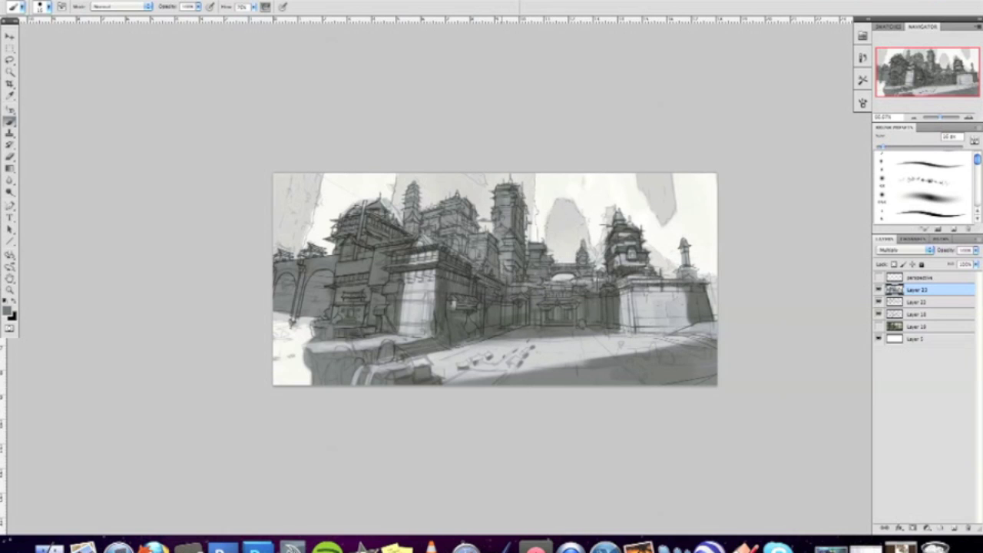
{"action": "right_click", "coordinate": [461, 236]}
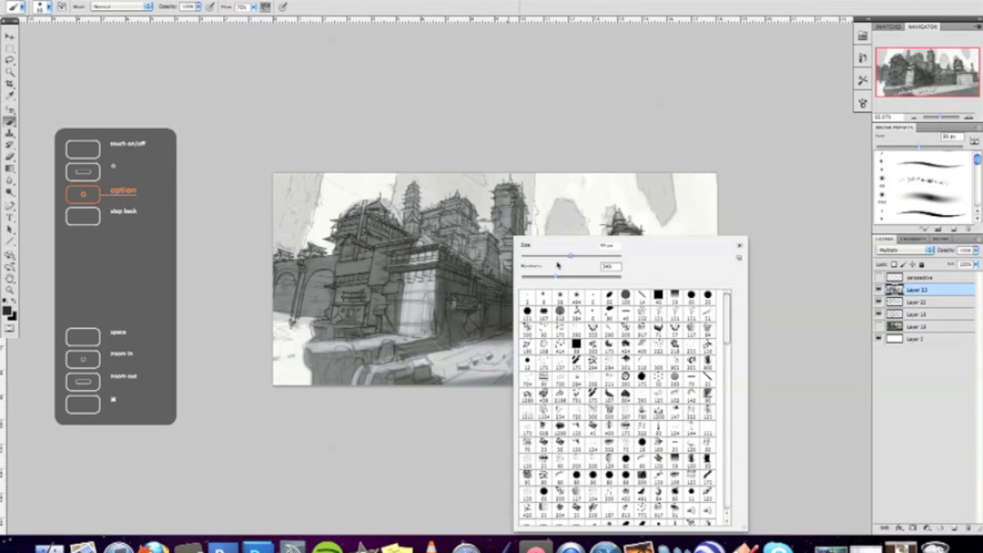
{"action": "left_click_drag", "start_coordinate": [540, 255], "coordinate": [607, 246]}
{"action": "key", "text": "Return"}
{"action": "mouse_move", "coordinate": [492, 241]}
{"action": "left_mouse_down"}
{"action": "mouse_move", "coordinate": [518, 204]}
{"action": "mouse_move", "coordinate": [461, 229]}
{"action": "left_mouse_up"}
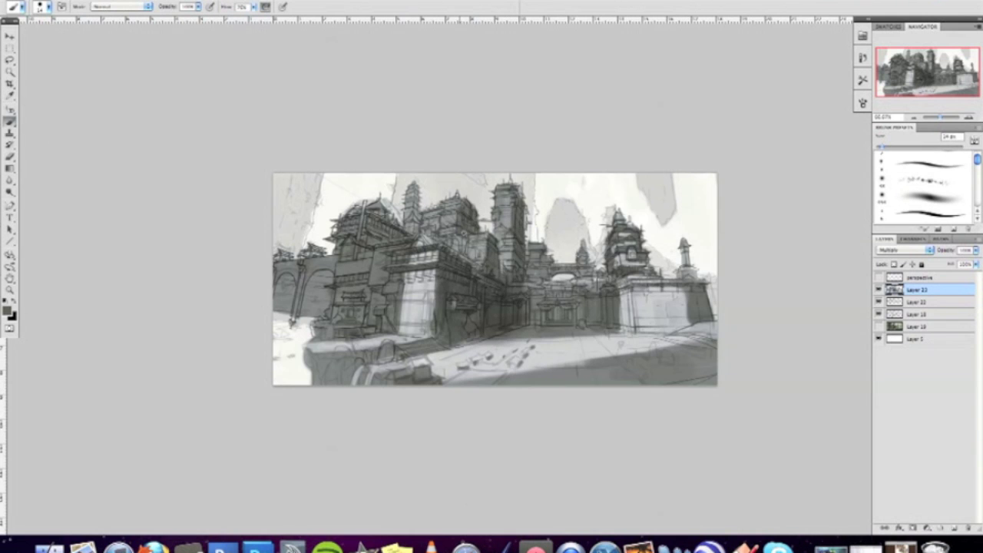
Step: Darken the slim left tower and the arch openings in the far-left wall
{"action": "right_click", "coordinate": [331, 234]}
{"action": "key", "text": "Return"}
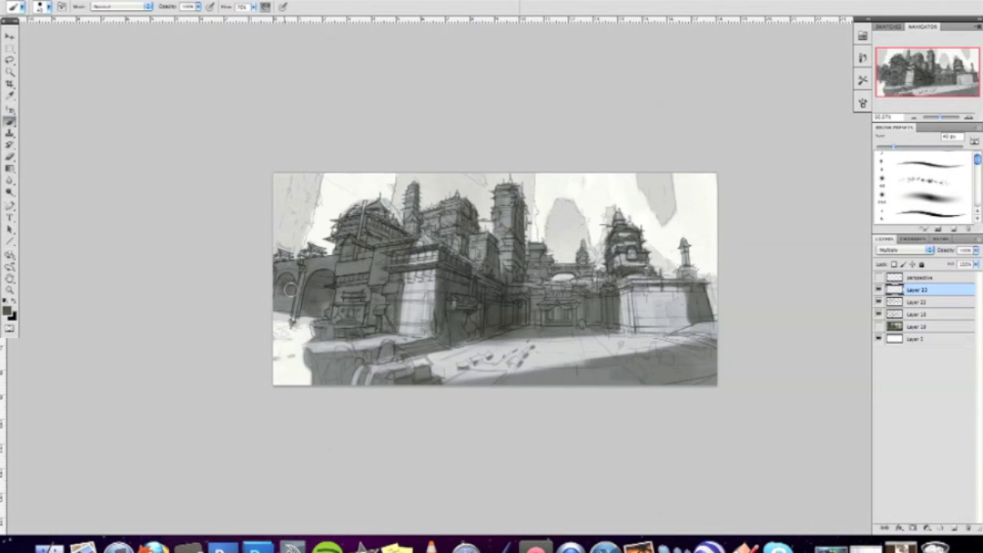
{"action": "right_click", "coordinate": [570, 231]}
{"action": "key", "text": "Return"}
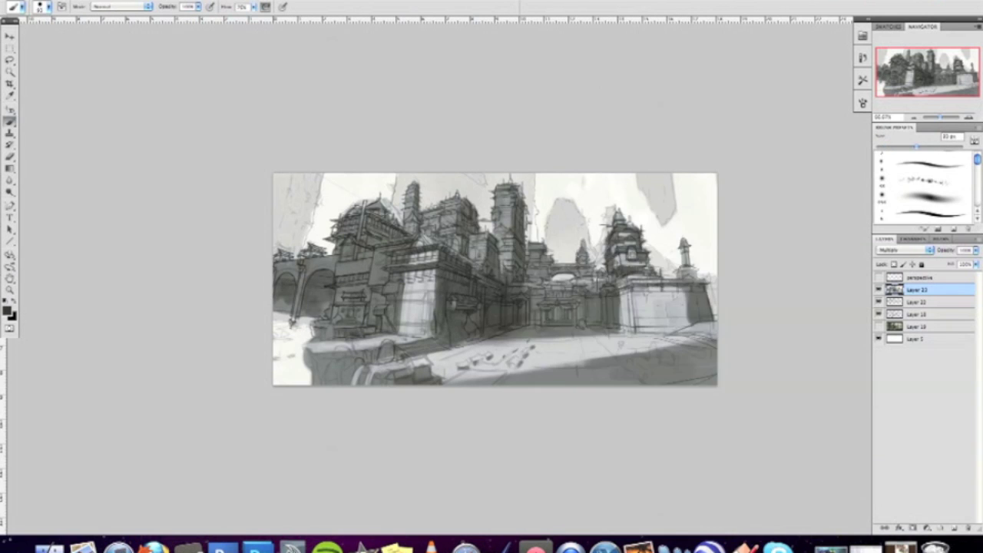
Step: Paint the background rock pillars in a cool mid grey and tidy their edges, adjusting the brush size
{"action": "right_click", "coordinate": [548, 243]}
{"action": "key", "text": "Return"}
{"action": "right_click", "coordinate": [437, 234]}
{"action": "key", "text": "Return"}
{"action": "mouse_move", "coordinate": [281, 231]}
{"action": "left_mouse_down"}
{"action": "mouse_move", "coordinate": [292, 169]}
{"action": "mouse_move", "coordinate": [410, 153]}
{"action": "mouse_move", "coordinate": [530, 161]}
{"action": "left_mouse_up"}
{"action": "left_click_drag", "start_coordinate": [538, 219], "coordinate": [559, 238]}
{"action": "mouse_move", "coordinate": [673, 188]}
{"action": "left_mouse_down"}
{"action": "mouse_move", "coordinate": [662, 160]}
{"action": "mouse_move", "coordinate": [670, 223]}
{"action": "left_mouse_up"}
{"action": "right_click", "coordinate": [653, 202]}
{"action": "key", "text": "Return"}
{"action": "right_click", "coordinate": [542, 216]}
{"action": "key", "text": "Return"}
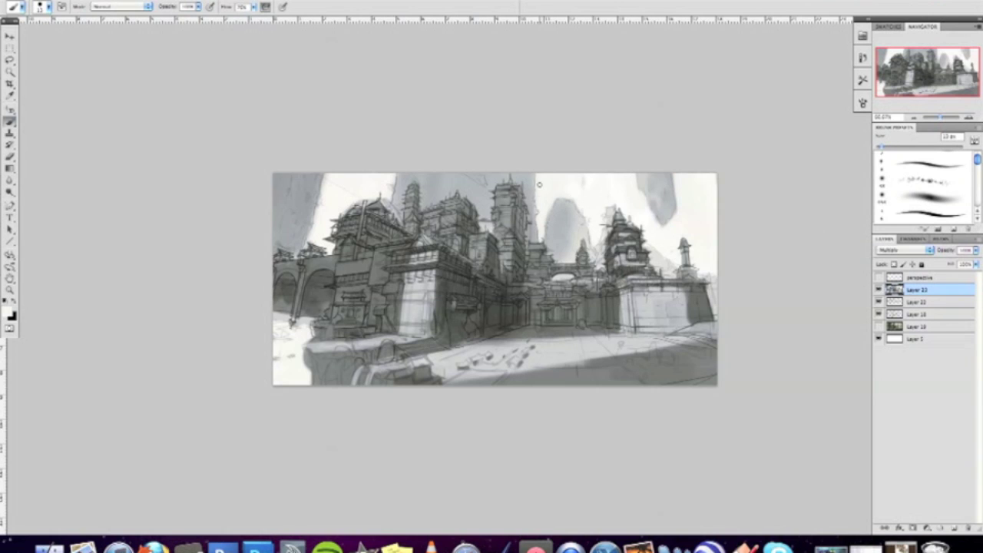
Step: Change the painting colour and rework the tones along the sunlit ground and its scattered stones
{"action": "left_click", "coordinate": [10, 311]}
{"action": "key", "text": "Return"}
{"action": "left_click_drag", "start_coordinate": [431, 360], "coordinate": [667, 344]}
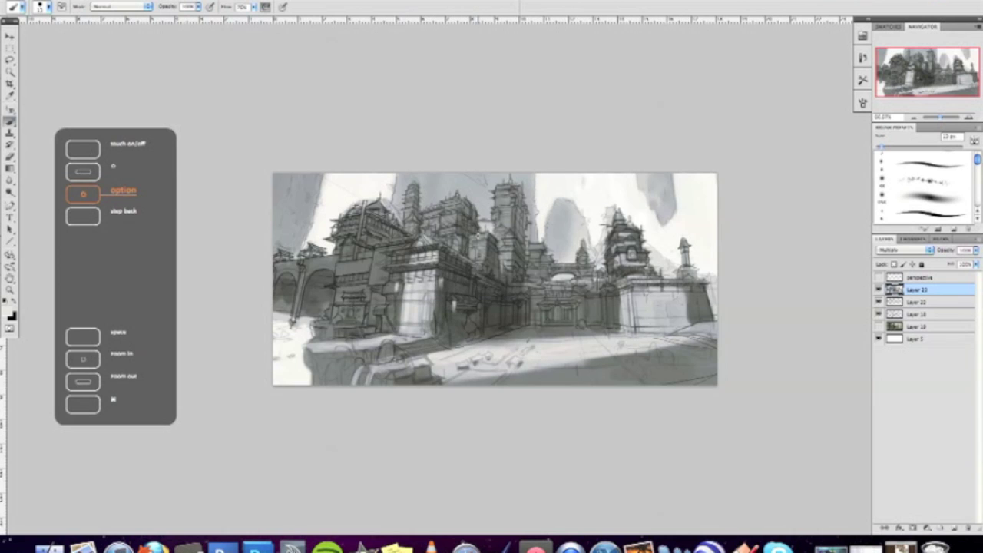
Step: Darken the broad rock pillar behind the central towers with a large brush, stepping back an unwanted stroke
{"action": "right_click", "coordinate": [492, 223]}
{"action": "key", "text": "Return"}
{"action": "right_click", "coordinate": [494, 211]}
{"action": "key", "text": "super+alt+z"}
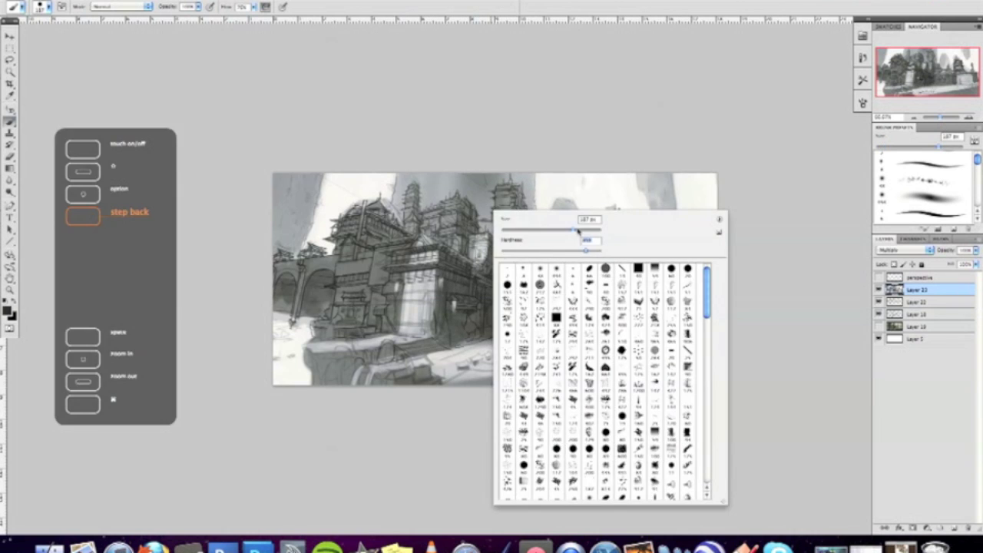
{"action": "left_click_drag", "start_coordinate": [578, 231], "coordinate": [584, 230]}
{"action": "key", "text": "Return"}
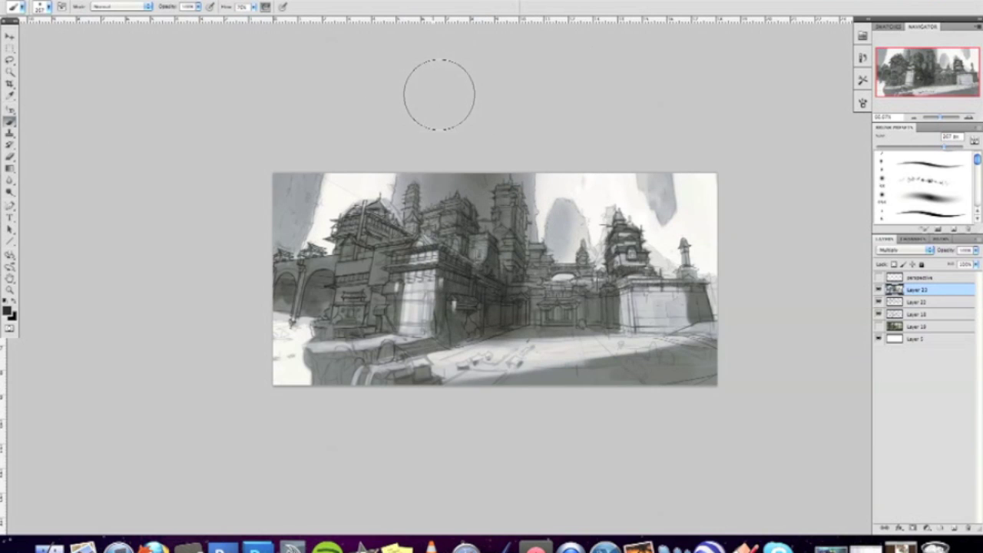
{"action": "key", "text": "bracketleft"}
{"action": "key", "text": "bracketleft"}
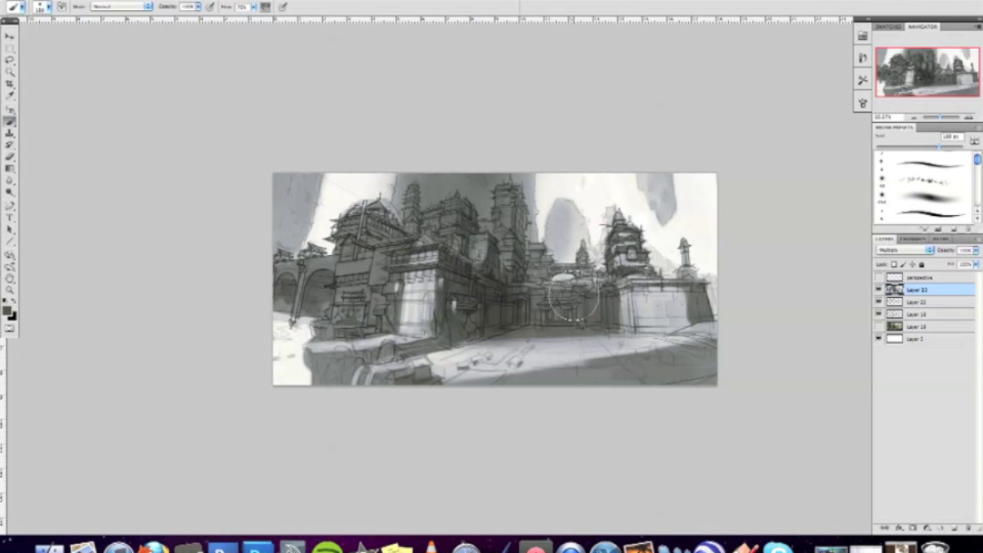
Step: Lasso the central towers and fortress block and brush tone across the selected area with a large brush
{"action": "right_click", "coordinate": [578, 238]}
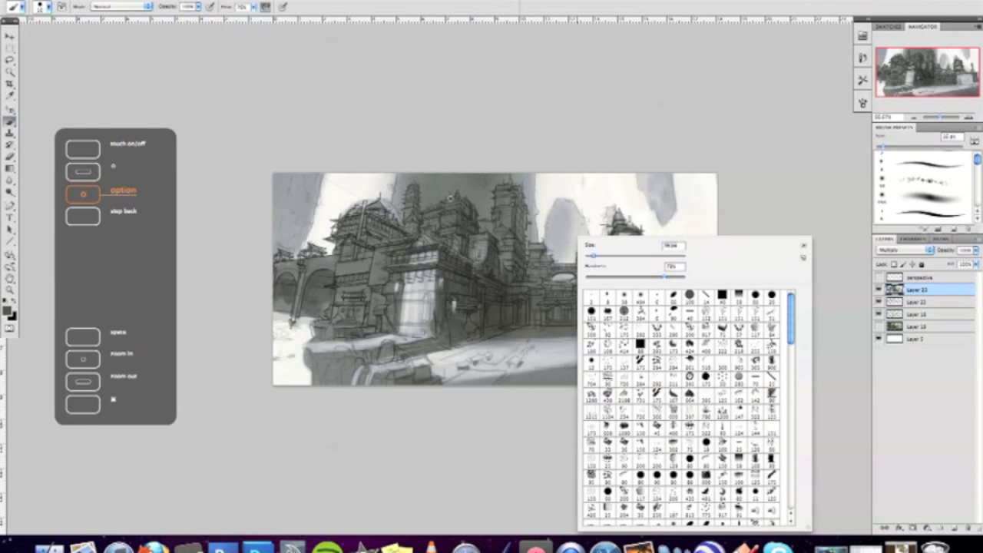
{"action": "key", "text": "l"}
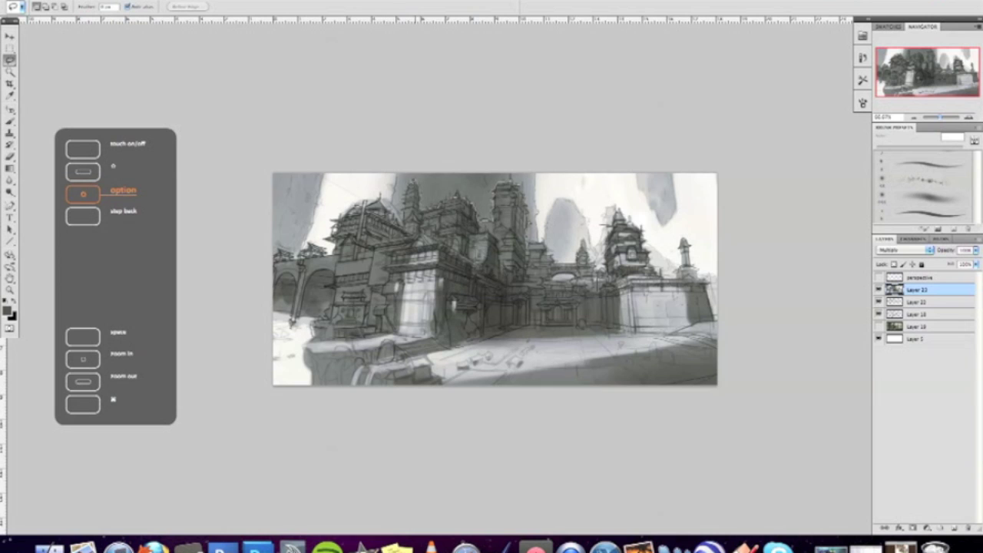
{"action": "key", "text": "b"}
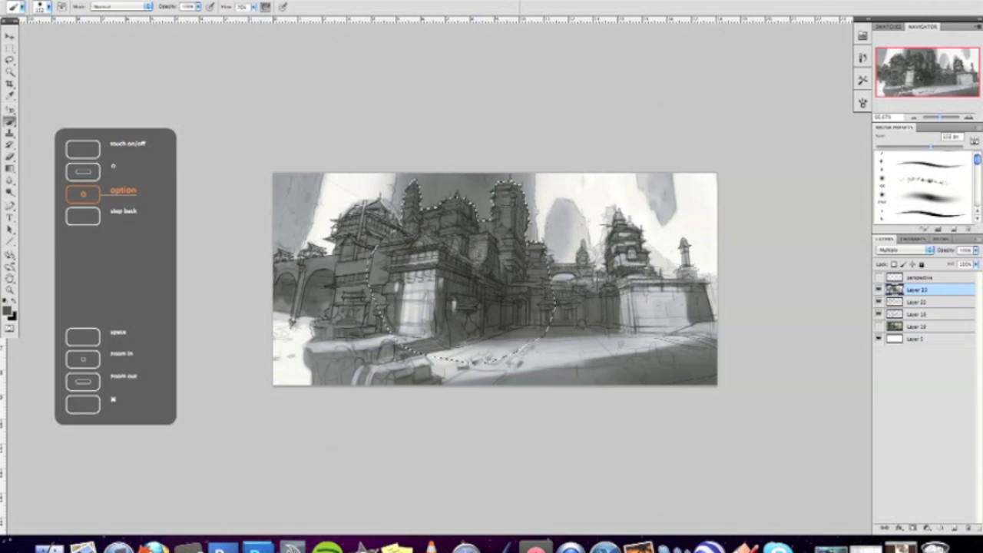
{"action": "right_click", "coordinate": [570, 248]}
{"action": "key", "text": "Escape"}
{"action": "left_click_drag", "start_coordinate": [610, 172], "coordinate": [400, 307]}
Step: Reduce the brush to a very small size and refine the lit face of the left fortress wall with light accents
{"action": "right_click", "coordinate": [548, 258]}
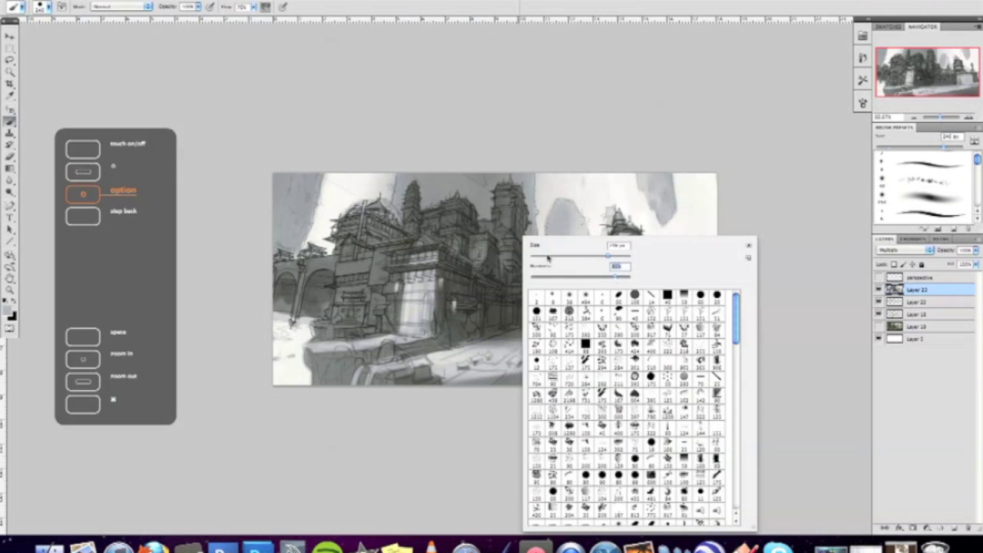
{"action": "left_click", "coordinate": [548, 258]}
{"action": "right_click", "coordinate": [570, 256]}
{"action": "key", "text": "Escape"}
{"action": "right_click", "coordinate": [471, 256]}
{"action": "key", "text": "Escape"}
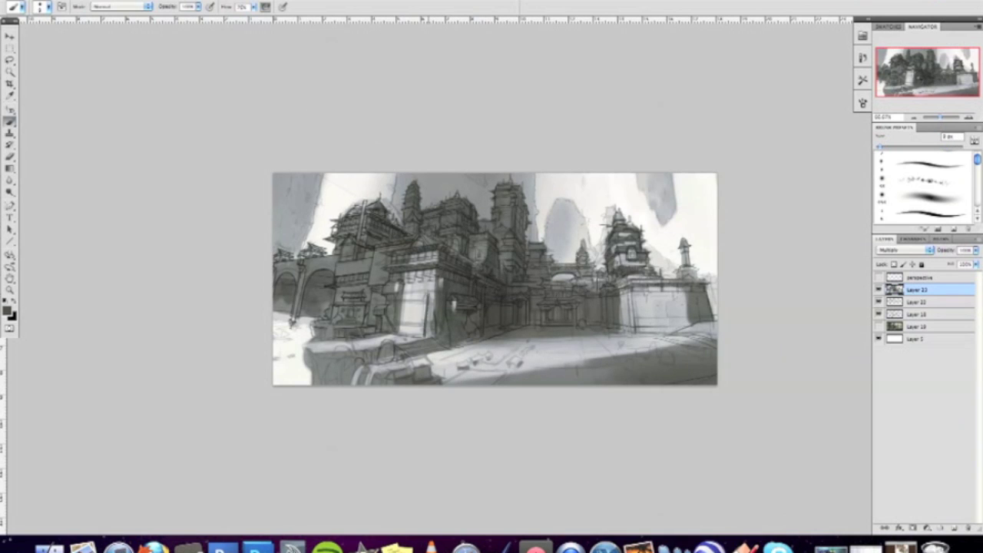
{"action": "mouse_move", "coordinate": [425, 292]}
{"action": "left_mouse_down"}
{"action": "mouse_move", "coordinate": [424, 330]}
{"action": "mouse_move", "coordinate": [392, 321]}
{"action": "left_mouse_up"}
{"action": "key", "text": "x"}
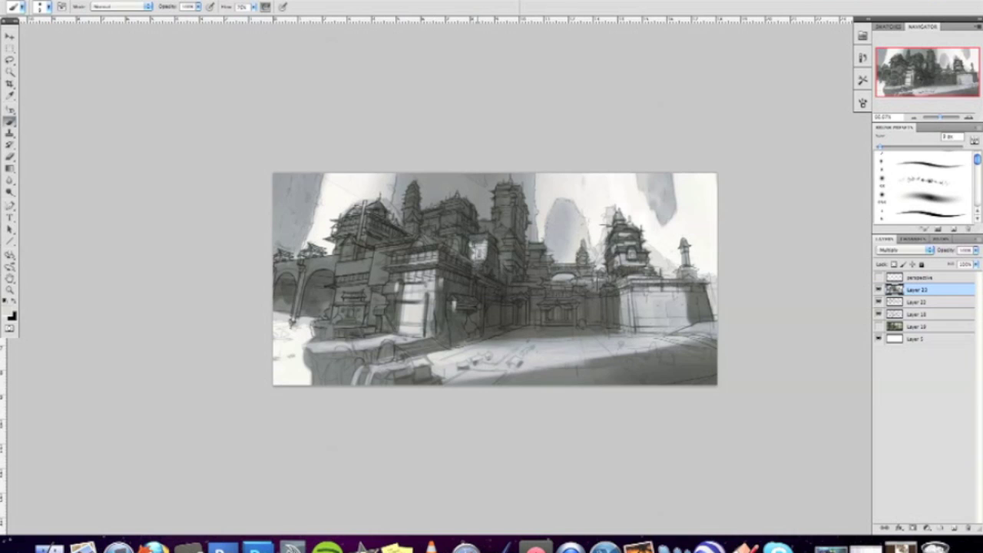
Step: Sample light tones and paint lit faces on the central tower, the right fortress wall and the buildings beside the arched bridge with a small brush
{"action": "key", "text": "alt"}
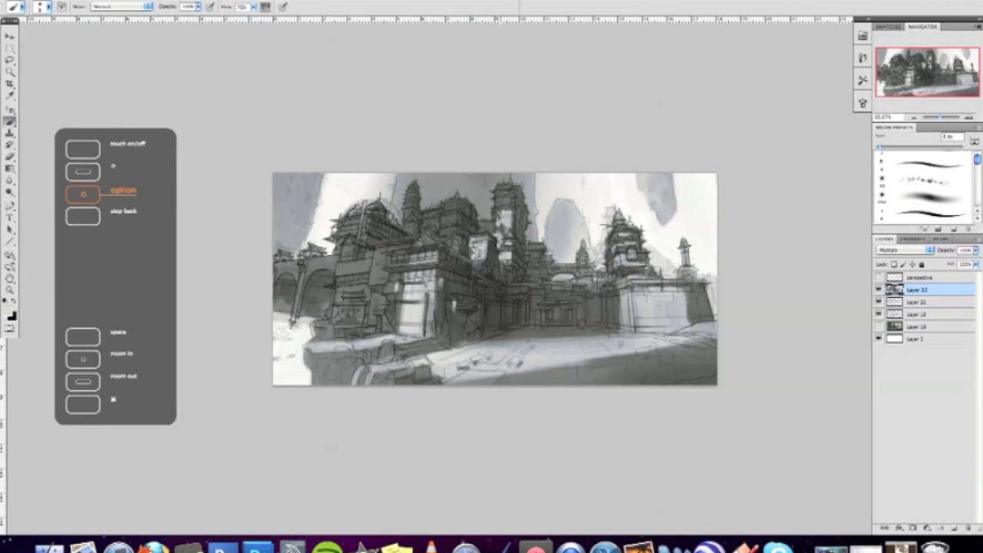
{"action": "right_click", "coordinate": [517, 225]}
{"action": "key", "text": "Escape"}
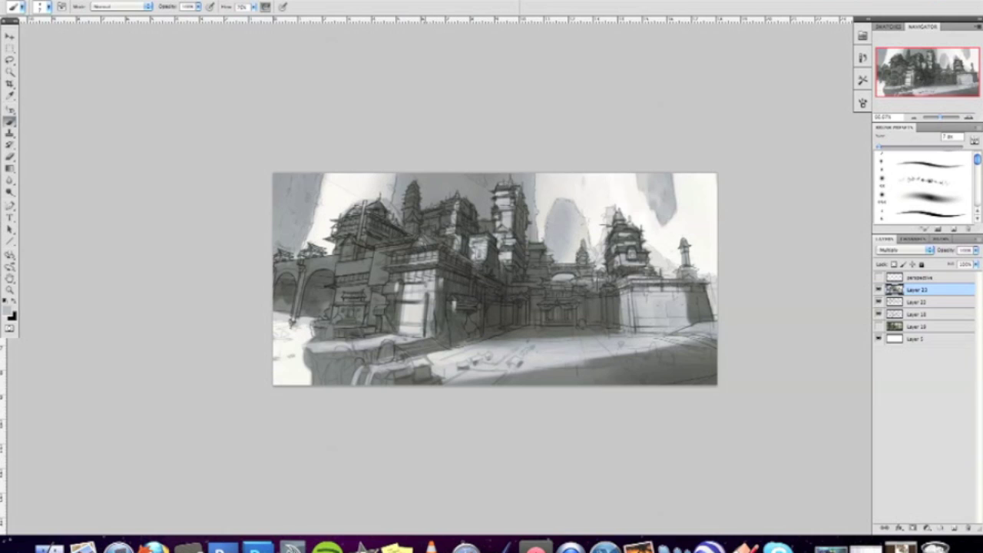
{"action": "left_click_drag", "start_coordinate": [630, 300], "coordinate": [622, 329]}
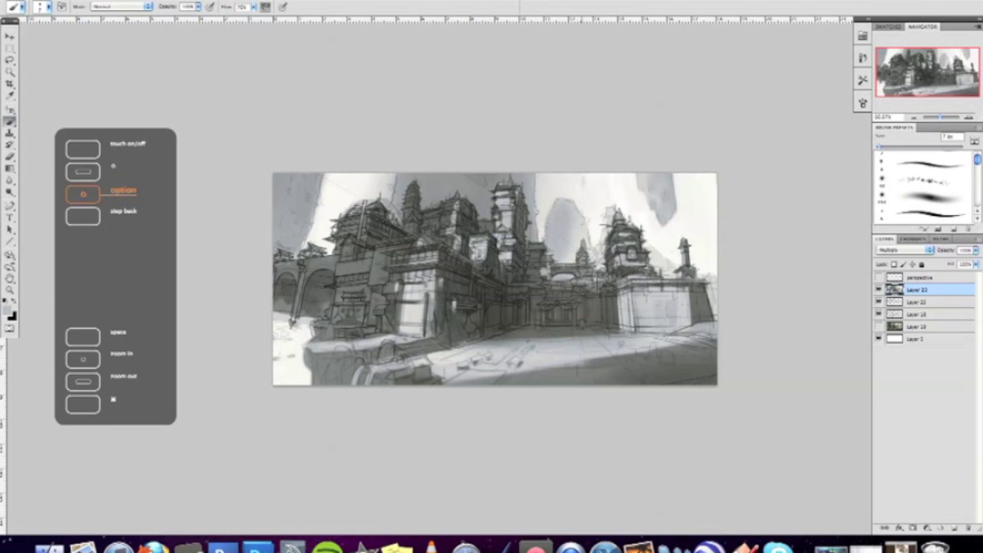
{"action": "left_click", "coordinate": [575, 276], "text": "alt"}
{"action": "left_click_drag", "start_coordinate": [578, 272], "coordinate": [590, 316]}
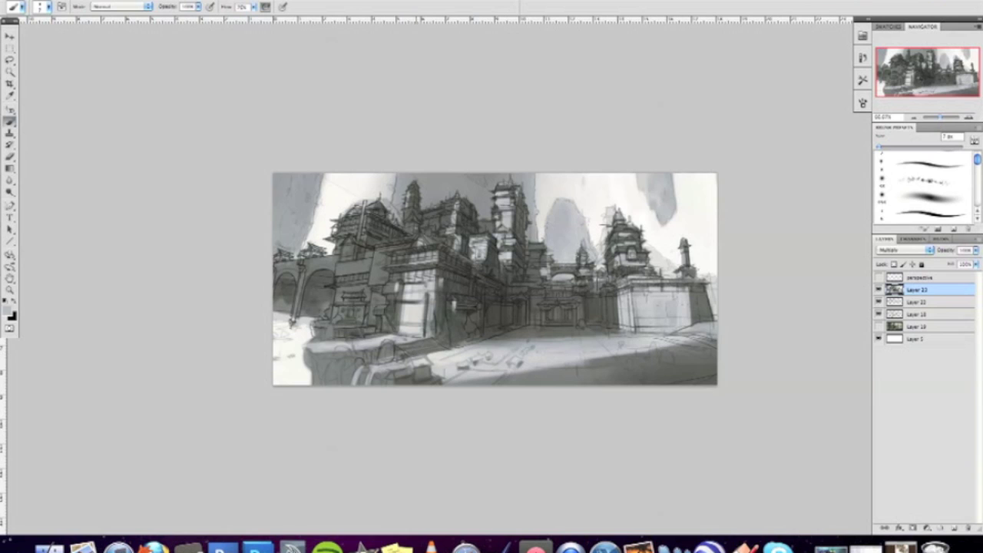
Step: Add a new layer and soften the tones over the sunlit ground with a large soft brush
{"action": "left_click", "coordinate": [927, 529]}
{"action": "right_click", "coordinate": [522, 235]}
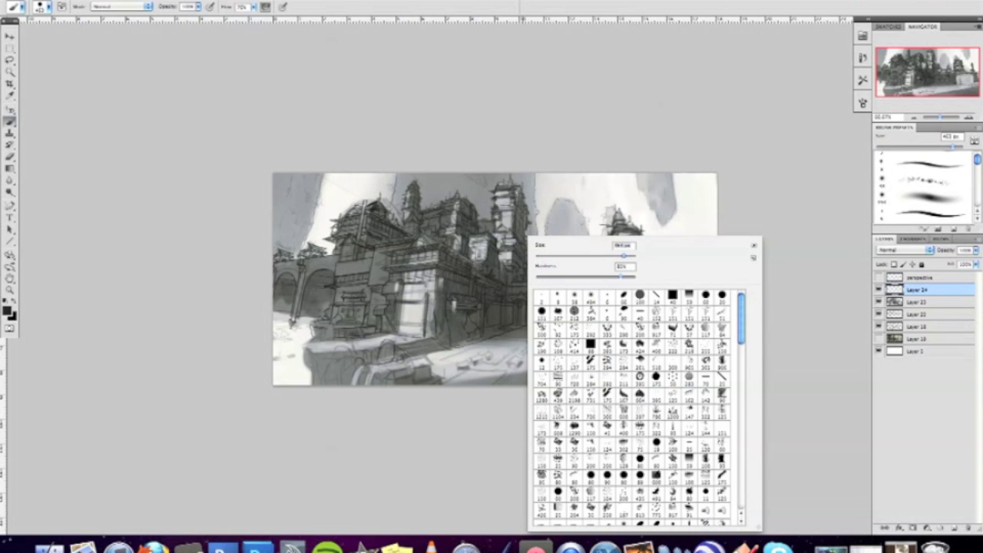
{"action": "key", "text": "Return"}
{"action": "right_click", "coordinate": [660, 296]}
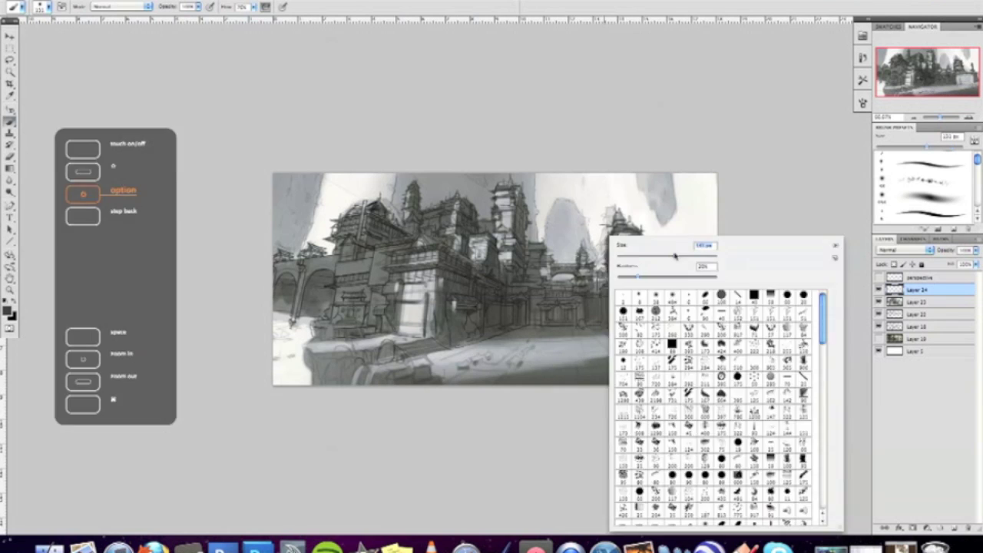
{"action": "key", "text": "Return"}
Step: On another new layer, smooth the foreground shadow and haze the rock pillar behind the towers, resizing the soft brush as needed
{"action": "key", "text": "super+shift+alt+n"}
{"action": "right_click", "coordinate": [618, 302]}
{"action": "key", "text": "Return"}
{"action": "right_click", "coordinate": [692, 323]}
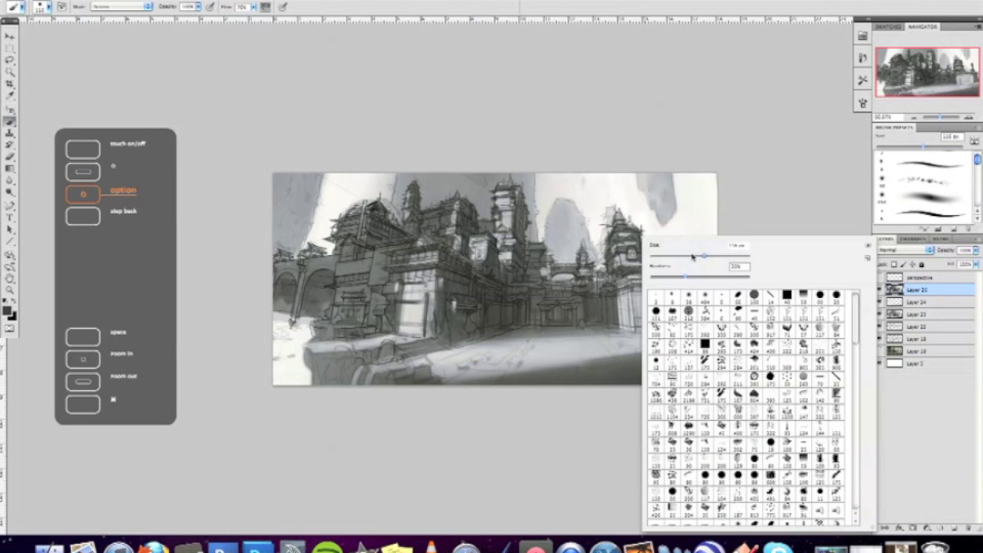
{"action": "key", "text": "Return"}
{"action": "right_click", "coordinate": [645, 166]}
{"action": "key", "text": "Return"}
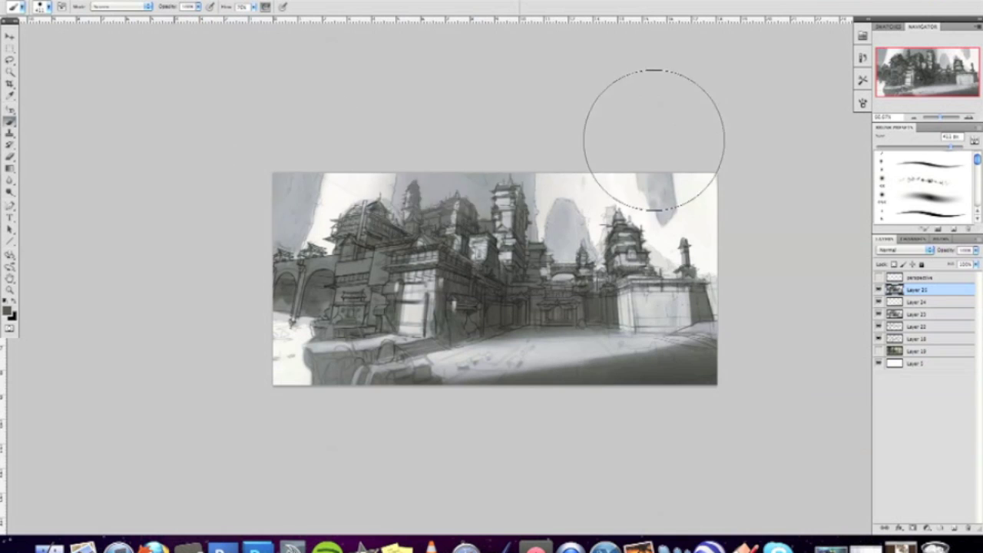
Step: Change the brush blending mode, deepen the left and central background pillars, and return the brush to Normal mode with a smaller tip
{"action": "left_click", "coordinate": [119, 6]}
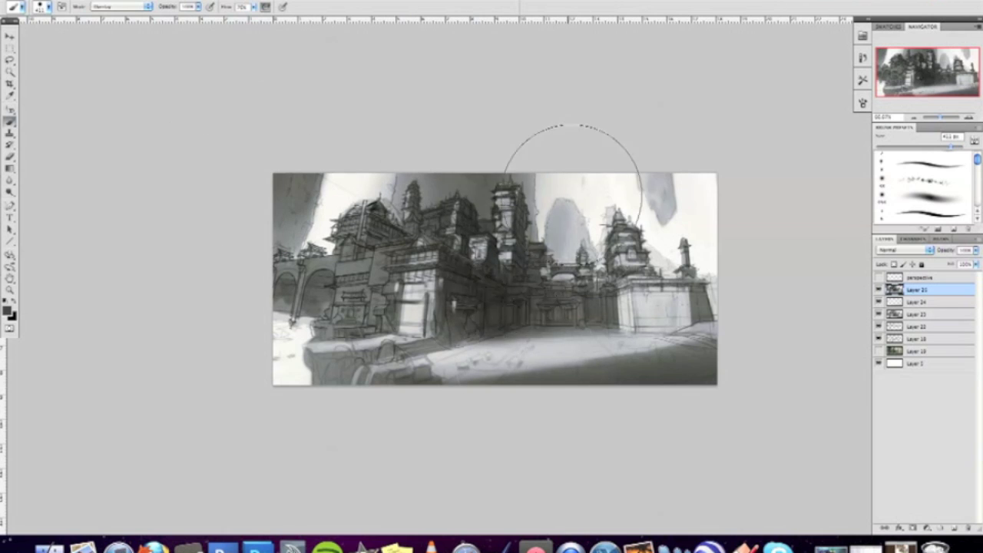
{"action": "right_click", "coordinate": [441, 231]}
{"action": "left_click", "coordinate": [122, 6]}
{"action": "key", "text": "Escape"}
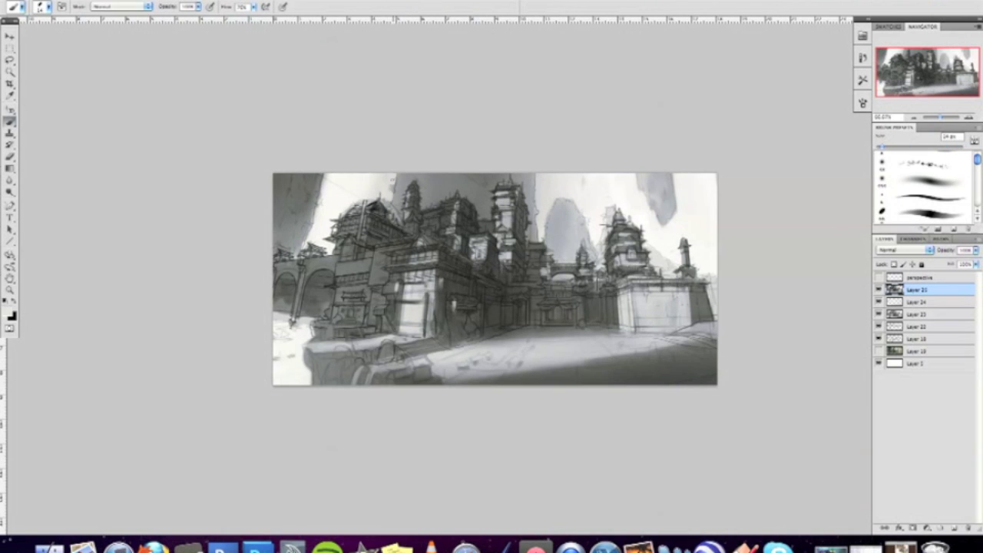
Step: Paint small flying birds into the sky and clean up the edges of the slim rock pillar with sampled tones
{"action": "left_click", "coordinate": [313, 307], "text": "alt"}
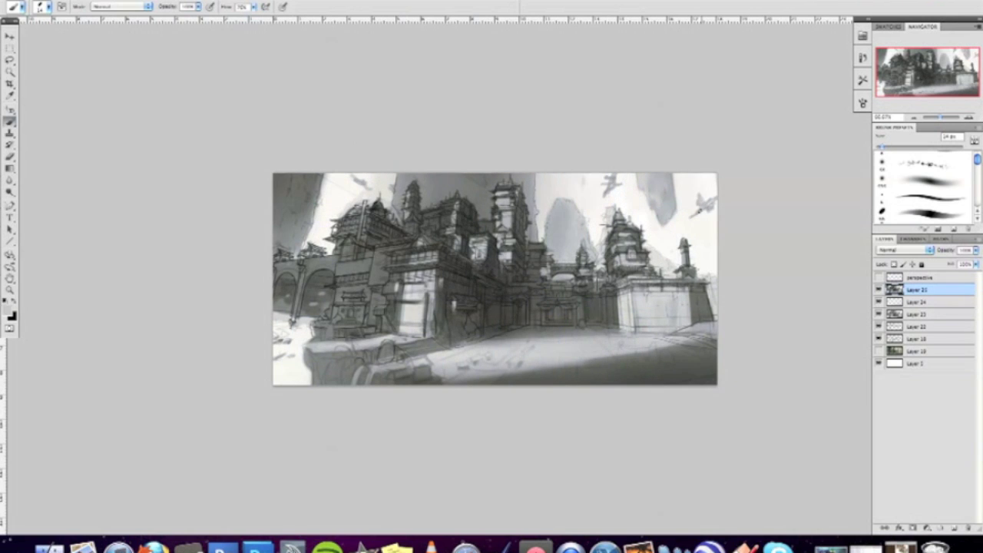
{"action": "left_click_drag", "start_coordinate": [537, 234], "coordinate": [555, 178]}
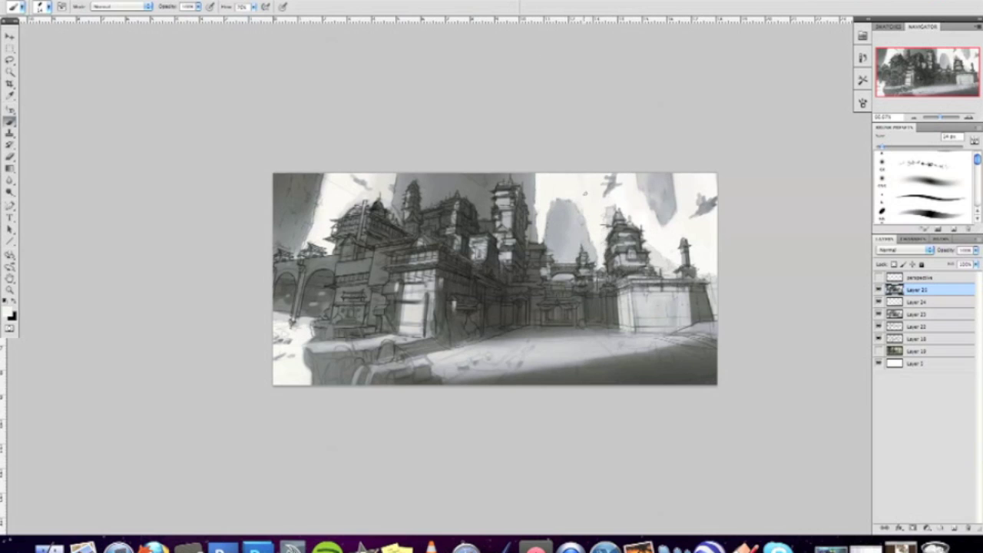
{"action": "left_click", "coordinate": [583, 229], "text": "alt"}
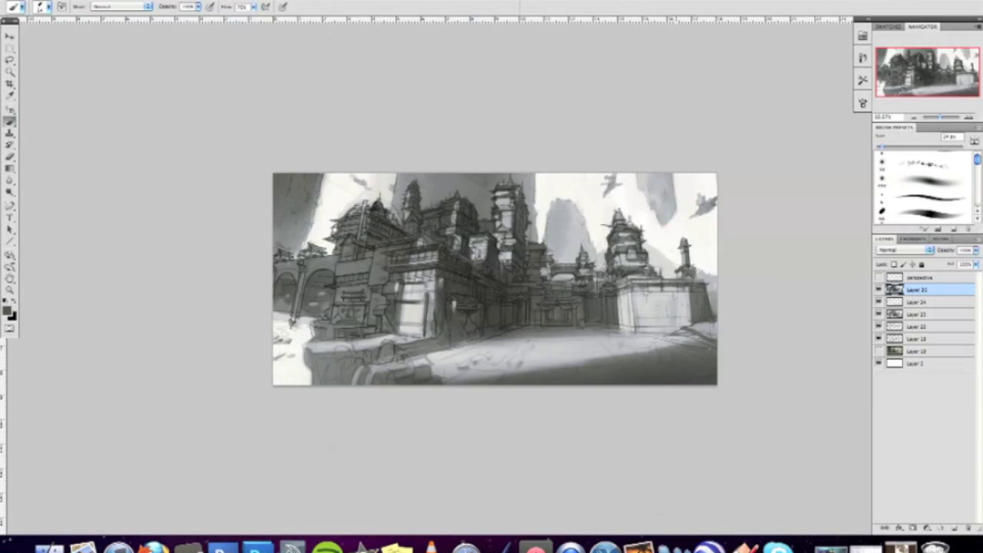
Step: Define the foreground rock ledge, a dark boulder and the small stones across the ground, using sampled greys and small brush sizes
{"action": "key", "text": "alt"}
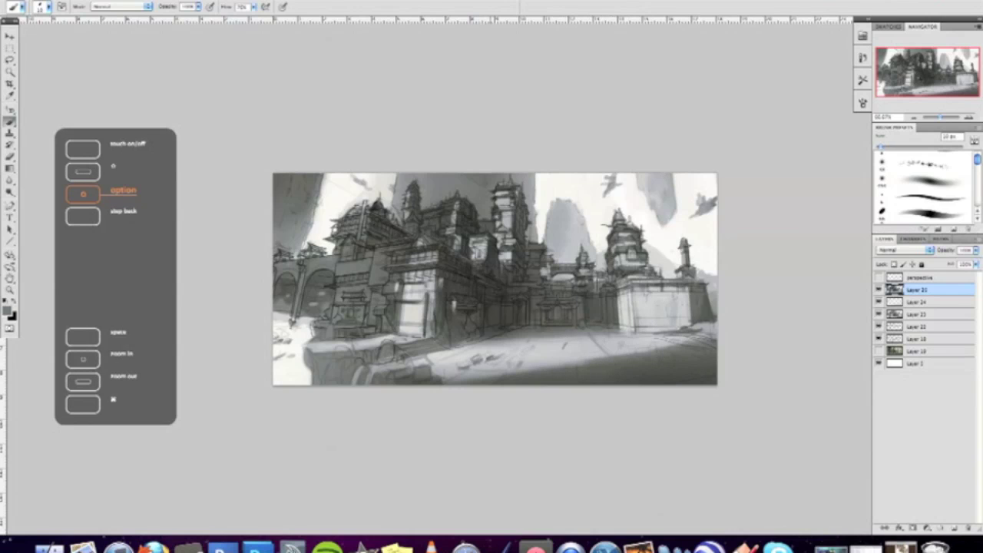
{"action": "left_click_drag", "start_coordinate": [510, 367], "coordinate": [531, 355]}
{"action": "left_click_drag", "start_coordinate": [429, 358], "coordinate": [470, 346]}
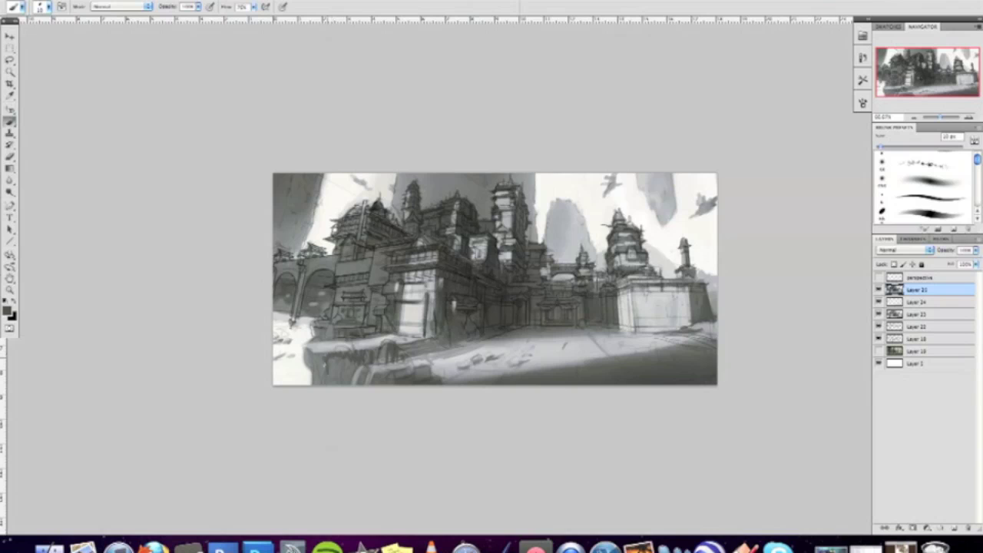
{"action": "right_click", "coordinate": [574, 237]}
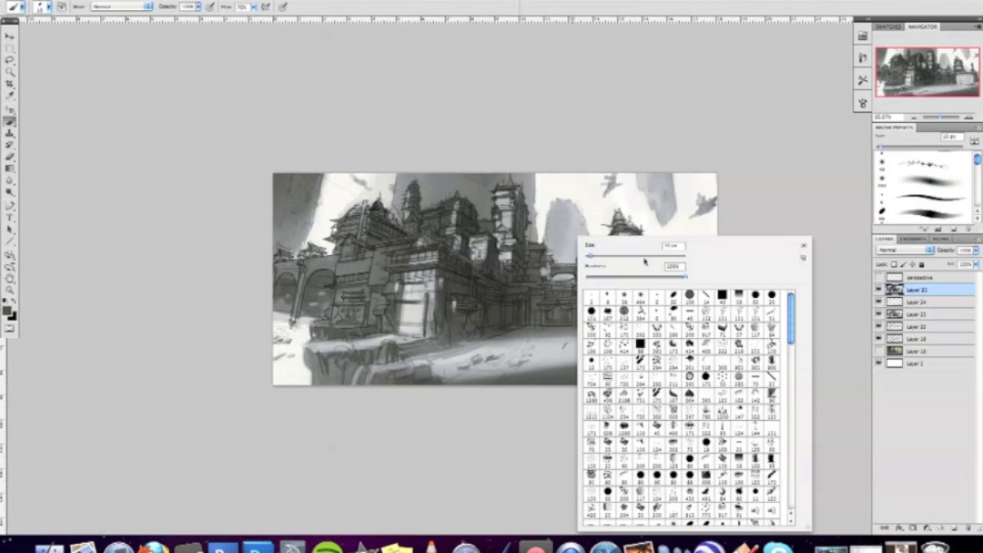
{"action": "key", "text": "Return"}
{"action": "key", "text": "alt"}
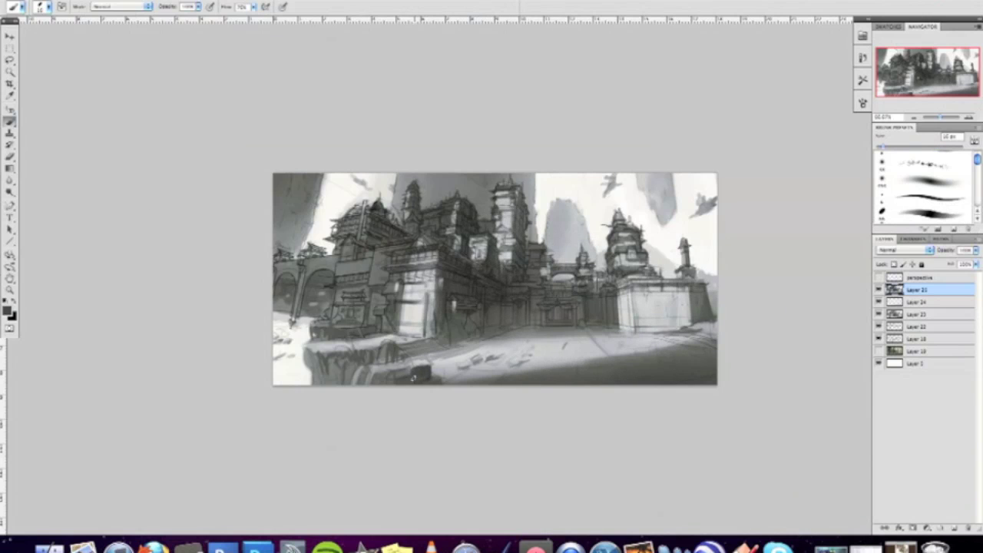
{"action": "left_click_drag", "start_coordinate": [560, 360], "coordinate": [588, 353]}
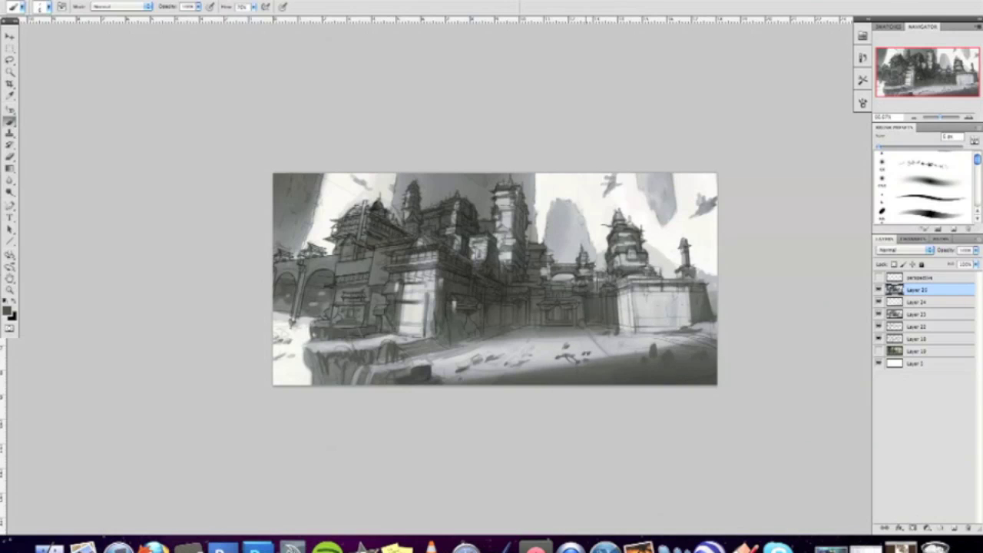
Step: Switch brushes and add fine details to the small shapes scattered across the lit ground
{"action": "right_click", "coordinate": [524, 230]}
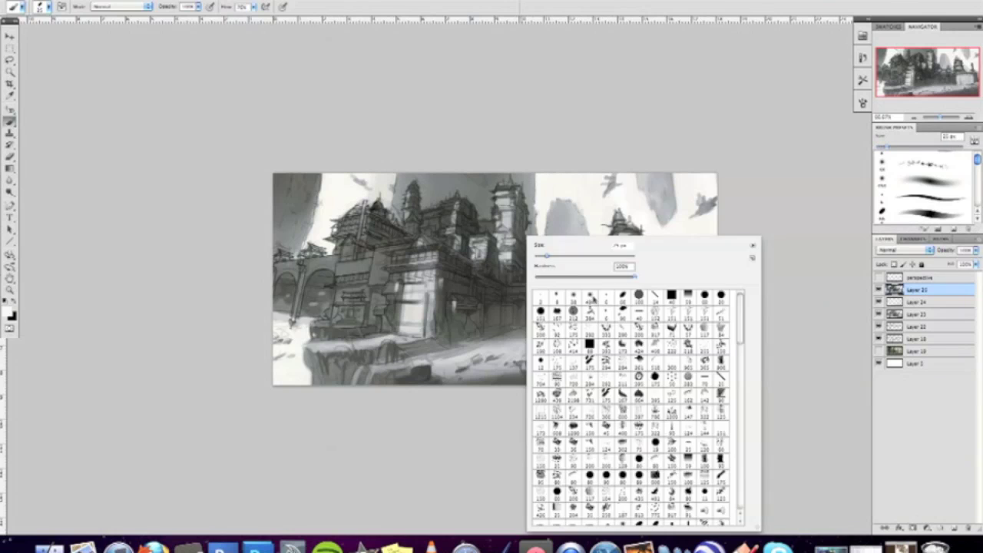
{"action": "key", "text": "Return"}
{"action": "key", "text": "alt"}
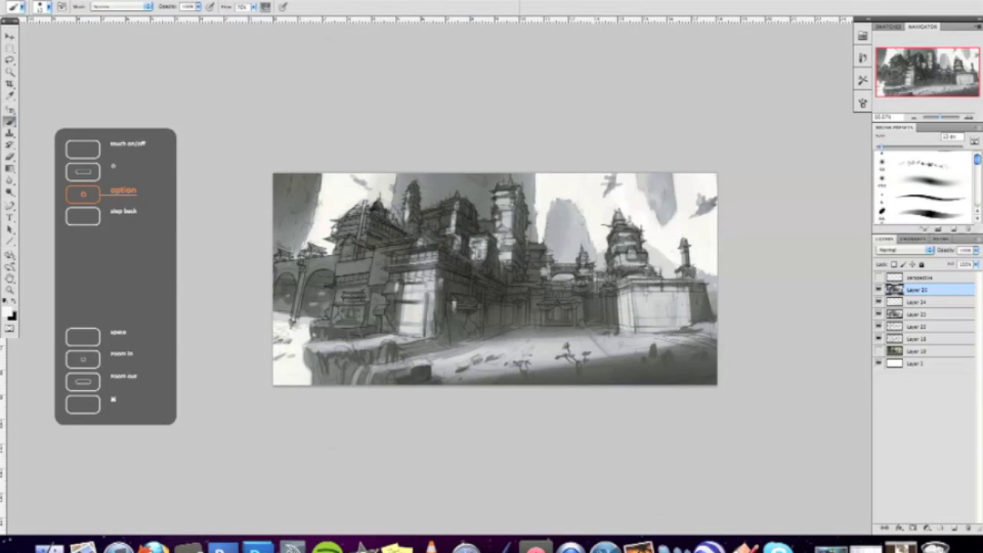
{"action": "right_click", "coordinate": [529, 236]}
{"action": "key", "text": "Return"}
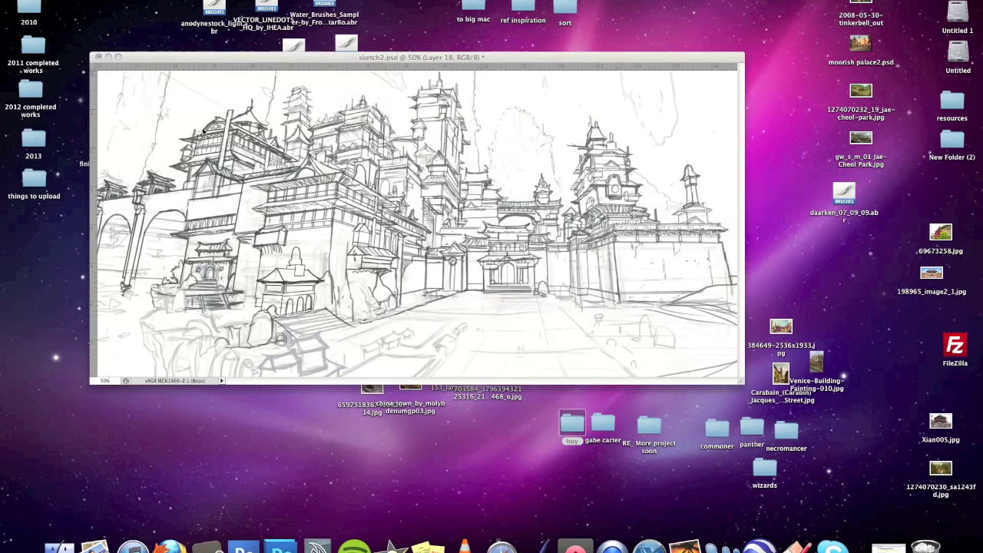
Step: Arrange the sketch2.psd and landscape reference windows, show the sketch full screen and check its image size without changing it
{"action": "key", "text": "Tab"}
{"action": "mouse_move", "coordinate": [279, 57]}
{"action": "left_mouse_down"}
{"action": "mouse_move", "coordinate": [359, 71]}
{"action": "mouse_move", "coordinate": [339, 66]}
{"action": "left_mouse_up"}
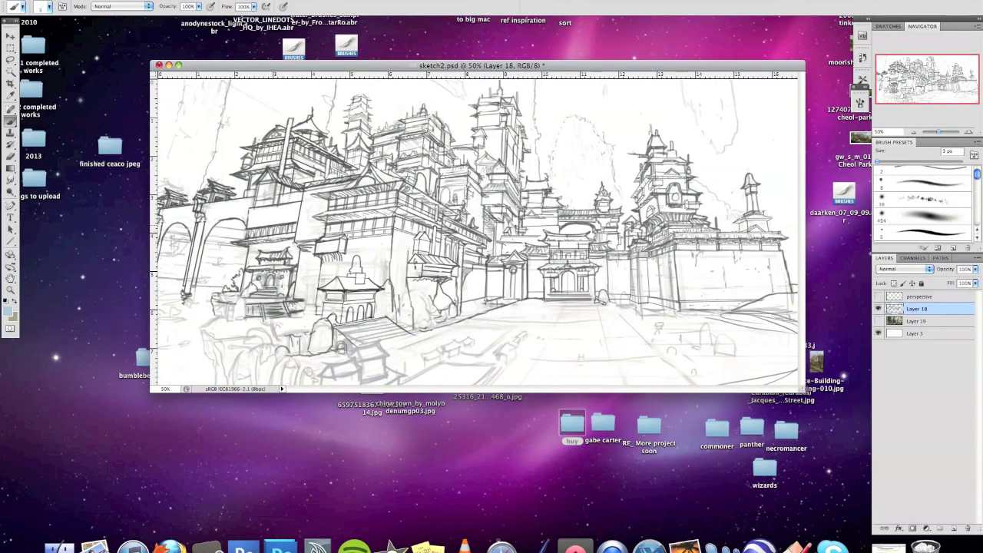
{"action": "key", "text": "ctrl+Tab"}
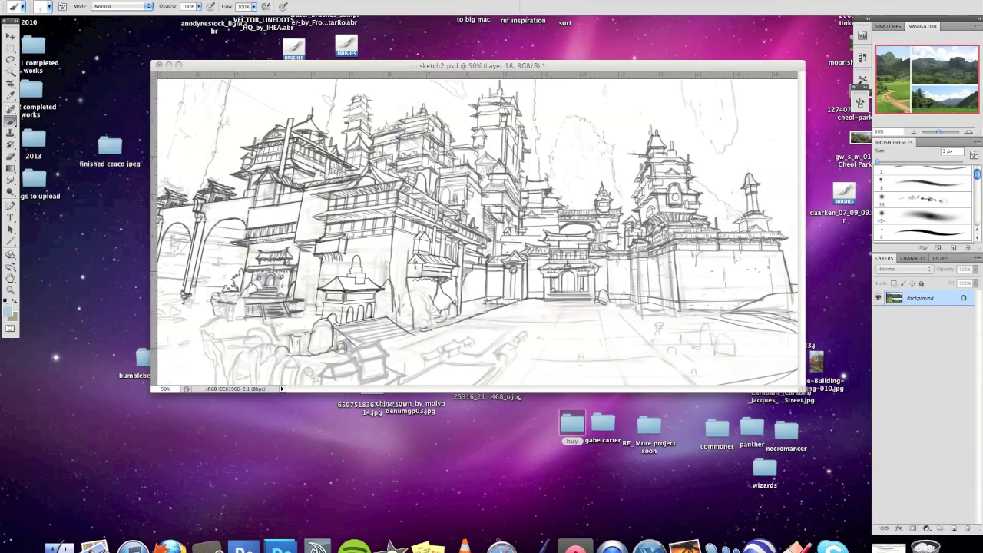
{"action": "mouse_move", "coordinate": [726, 181]}
{"action": "left_mouse_down"}
{"action": "mouse_move", "coordinate": [341, 97]}
{"action": "mouse_move", "coordinate": [416, 176]}
{"action": "mouse_move", "coordinate": [330, 156]}
{"action": "mouse_move", "coordinate": [477, 153]}
{"action": "mouse_move", "coordinate": [957, 230]}
{"action": "left_mouse_up"}
{"action": "key", "text": "f"}
{"action": "key", "text": "super+alt+i"}
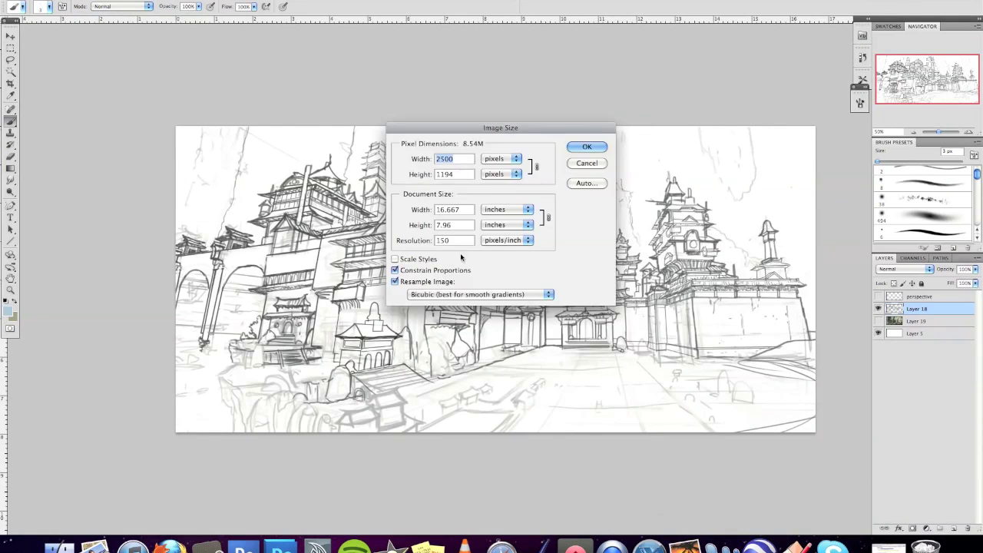
{"action": "key", "text": "Escape"}
Step: Add a layer under the line art and wash it with pale blue sky and olive green over the buildings and ground using a large soft brush
{"action": "key", "text": "super+shift+alt+n"}
{"action": "mouse_move", "coordinate": [808, 220]}
{"action": "left_mouse_down"}
{"action": "mouse_move", "coordinate": [782, 105]}
{"action": "mouse_move", "coordinate": [361, 168]}
{"action": "mouse_move", "coordinate": [323, 368]}
{"action": "mouse_move", "coordinate": [799, 361]}
{"action": "mouse_move", "coordinate": [231, 400]}
{"action": "left_mouse_up"}
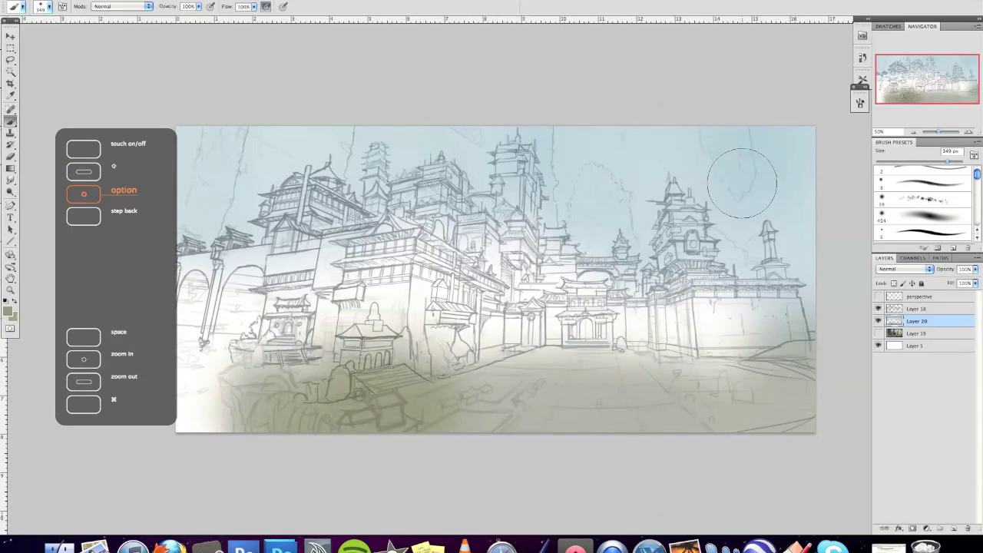
{"action": "left_click_drag", "start_coordinate": [284, 148], "coordinate": [430, 323]}
{"action": "left_click_drag", "start_coordinate": [431, 322], "coordinate": [768, 307]}
{"action": "mouse_move", "coordinate": [461, 254]}
{"action": "left_mouse_down"}
{"action": "mouse_move", "coordinate": [799, 292]}
{"action": "mouse_move", "coordinate": [522, 230]}
{"action": "mouse_move", "coordinate": [428, 231]}
{"action": "mouse_move", "coordinate": [144, 292]}
{"action": "mouse_move", "coordinate": [330, 432]}
{"action": "left_mouse_up"}
Step: Choose a hard flat brush and block dark grey-green tone into the lower-left foreground rocks and parts of the courtyard ground
{"action": "right_click", "coordinate": [849, 211]}
{"action": "double_click", "coordinate": [769, 230]}
{"action": "mouse_move", "coordinate": [223, 385]}
{"action": "left_mouse_down"}
{"action": "mouse_move", "coordinate": [246, 426]}
{"action": "mouse_move", "coordinate": [307, 430]}
{"action": "left_mouse_up"}
{"action": "mouse_move", "coordinate": [414, 346]}
{"action": "left_mouse_down"}
{"action": "mouse_move", "coordinate": [421, 275]}
{"action": "mouse_move", "coordinate": [549, 358]}
{"action": "left_mouse_up"}
Step: Block in the background rock pillars across the scene with flat muted teal, adjusting the brush size between areas
{"action": "left_click_drag", "start_coordinate": [577, 219], "coordinate": [596, 169]}
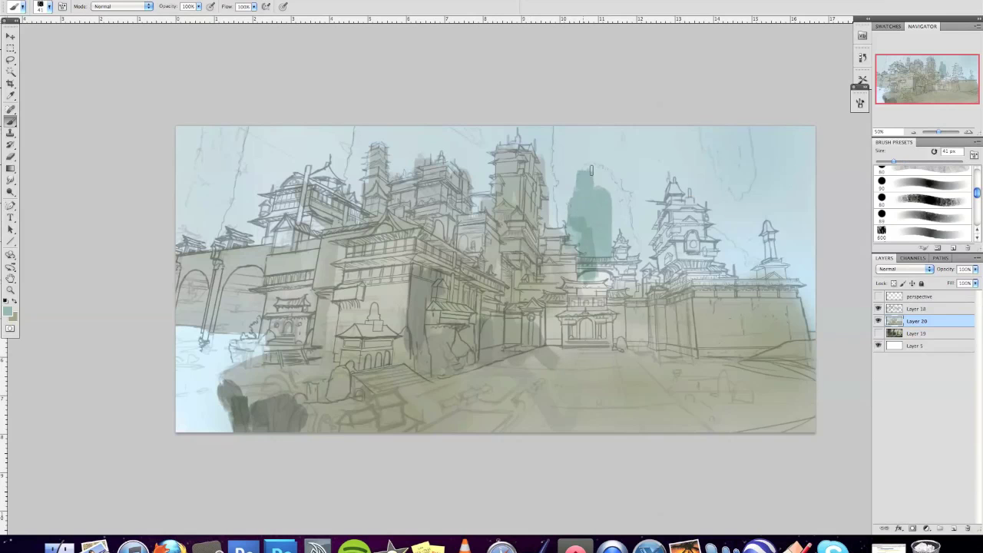
{"action": "left_click_drag", "start_coordinate": [607, 277], "coordinate": [615, 169]}
{"action": "left_click_drag", "start_coordinate": [707, 130], "coordinate": [738, 192]}
{"action": "mouse_move", "coordinate": [549, 130]}
{"action": "left_mouse_down"}
{"action": "mouse_move", "coordinate": [549, 231]}
{"action": "mouse_move", "coordinate": [476, 184]}
{"action": "left_mouse_up"}
{"action": "right_click", "coordinate": [526, 222]}
{"action": "left_click_drag", "start_coordinate": [526, 221], "coordinate": [511, 221]}
{"action": "mouse_move", "coordinate": [461, 129]}
{"action": "left_mouse_down"}
{"action": "mouse_move", "coordinate": [362, 157]}
{"action": "mouse_move", "coordinate": [350, 208]}
{"action": "left_mouse_up"}
{"action": "left_click_drag", "start_coordinate": [239, 129], "coordinate": [181, 246]}
{"action": "left_click_drag", "start_coordinate": [231, 181], "coordinate": [185, 249]}
Step: Enlarge the brush to 79 px and fill the sky between the pillars with flat light blue
{"action": "right_click", "coordinate": [717, 201]}
{"action": "mouse_move", "coordinate": [759, 210]}
{"action": "left_mouse_down"}
{"action": "mouse_move", "coordinate": [803, 154]}
{"action": "mouse_move", "coordinate": [799, 308]}
{"action": "left_mouse_up"}
{"action": "left_click_drag", "start_coordinate": [691, 131], "coordinate": [598, 153]}
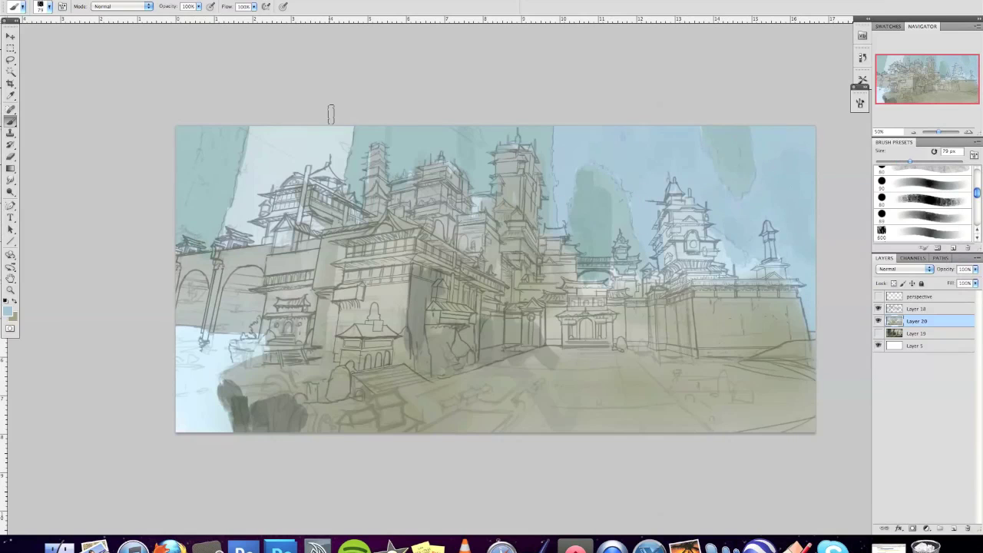
{"action": "mouse_move", "coordinate": [330, 111]}
{"action": "left_mouse_down"}
{"action": "mouse_move", "coordinate": [270, 117]}
{"action": "mouse_move", "coordinate": [252, 197]}
{"action": "mouse_move", "coordinate": [292, 125]}
{"action": "left_mouse_up"}
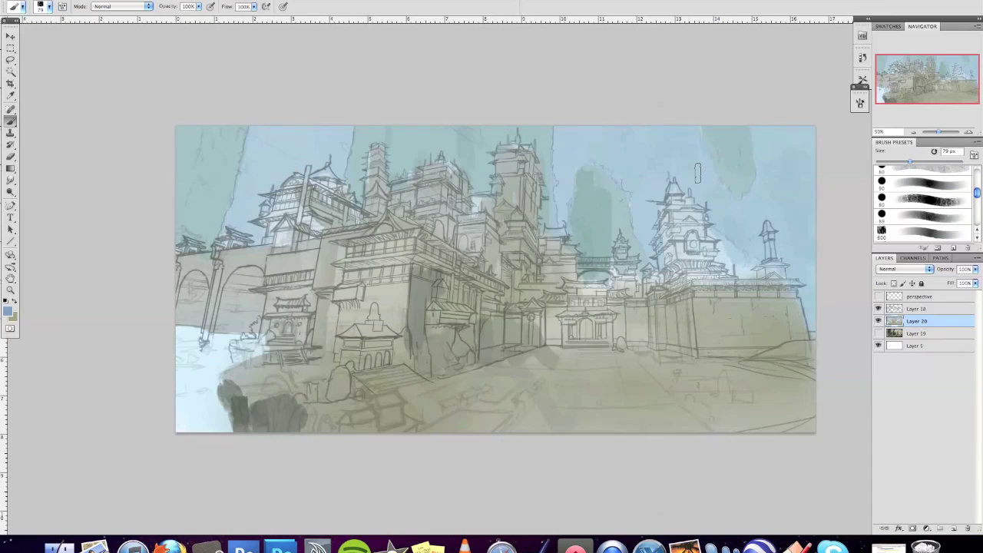
Step: Reduce the brush size and repaint the sky around the pillars and towers in a deeper blue
{"action": "key", "text": "bracketleft"}
{"action": "key", "text": "bracketleft"}
{"action": "key", "text": "bracketleft"}
{"action": "left_click_drag", "start_coordinate": [560, 131], "coordinate": [592, 219]}
{"action": "mouse_move", "coordinate": [599, 154]}
{"action": "left_mouse_down"}
{"action": "mouse_move", "coordinate": [714, 189]}
{"action": "mouse_move", "coordinate": [795, 261]}
{"action": "left_mouse_up"}
{"action": "left_click_drag", "start_coordinate": [776, 222], "coordinate": [799, 315]}
{"action": "left_click_drag", "start_coordinate": [330, 121], "coordinate": [230, 238]}
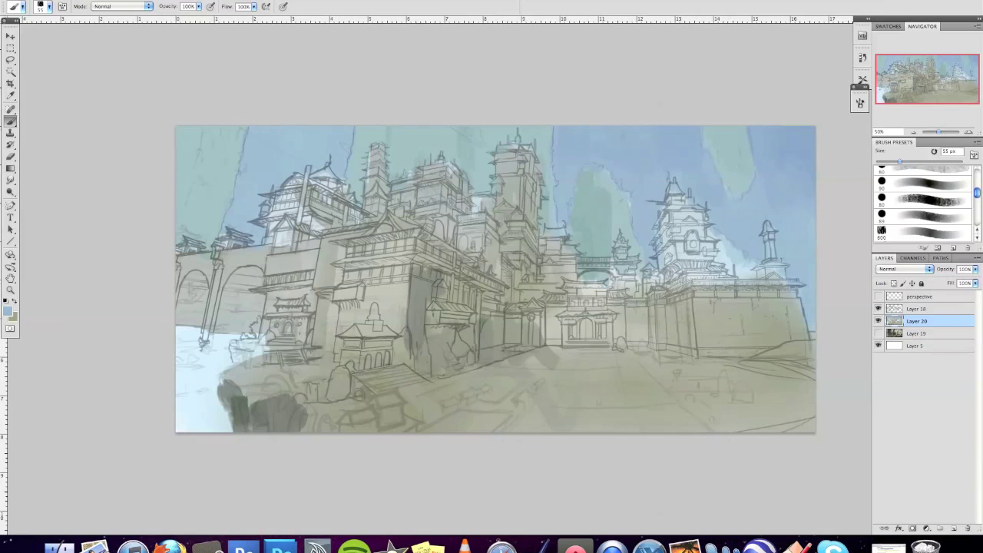
Step: Repaint the broad rock pillar behind the central towers in dark green
{"action": "left_click_drag", "start_coordinate": [538, 129], "coordinate": [476, 181]}
{"action": "left_click_drag", "start_coordinate": [492, 130], "coordinate": [400, 207]}
{"action": "mouse_move", "coordinate": [396, 129]}
{"action": "left_mouse_down"}
{"action": "mouse_move", "coordinate": [353, 180]}
{"action": "mouse_move", "coordinate": [458, 136]}
{"action": "left_mouse_up"}
Step: Deepen the slim middle pillar and the hanging right-hand pillar with dark teal green, and start darkening the left pillar
{"action": "left_click_drag", "start_coordinate": [538, 142], "coordinate": [592, 261]}
{"action": "left_click_drag", "start_coordinate": [568, 176], "coordinate": [622, 284]}
{"action": "left_click_drag", "start_coordinate": [630, 222], "coordinate": [638, 284]}
{"action": "mouse_move", "coordinate": [738, 131]}
{"action": "left_mouse_down"}
{"action": "mouse_move", "coordinate": [734, 192]}
{"action": "mouse_move", "coordinate": [722, 173]}
{"action": "left_mouse_up"}
{"action": "left_click_drag", "start_coordinate": [230, 129], "coordinate": [229, 178]}
{"action": "left_click_drag", "start_coordinate": [584, 207], "coordinate": [638, 268]}
{"action": "left_click_drag", "start_coordinate": [568, 223], "coordinate": [615, 292]}
{"action": "left_click_drag", "start_coordinate": [584, 161], "coordinate": [619, 246]}
{"action": "left_click_drag", "start_coordinate": [714, 129], "coordinate": [737, 192]}
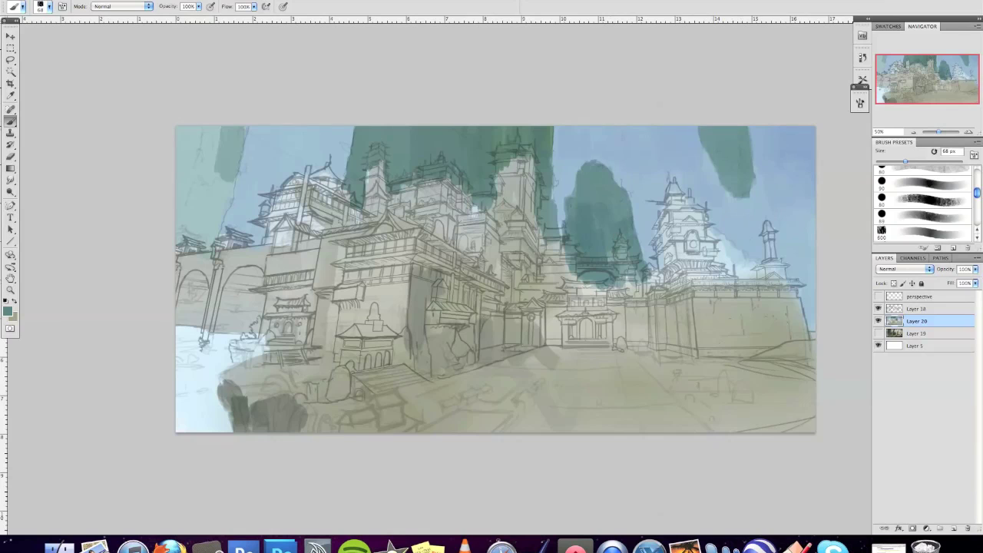
Step: Enlarge the brush and cover the left pillar and the upper part of the broad central pillar in dark blue-green
{"action": "key", "text": "bracketright"}
{"action": "key", "text": "bracketright"}
{"action": "left_click_drag", "start_coordinate": [221, 150], "coordinate": [230, 245]}
{"action": "left_click_drag", "start_coordinate": [184, 154], "coordinate": [231, 250]}
{"action": "left_click_drag", "start_coordinate": [492, 129], "coordinate": [453, 215]}
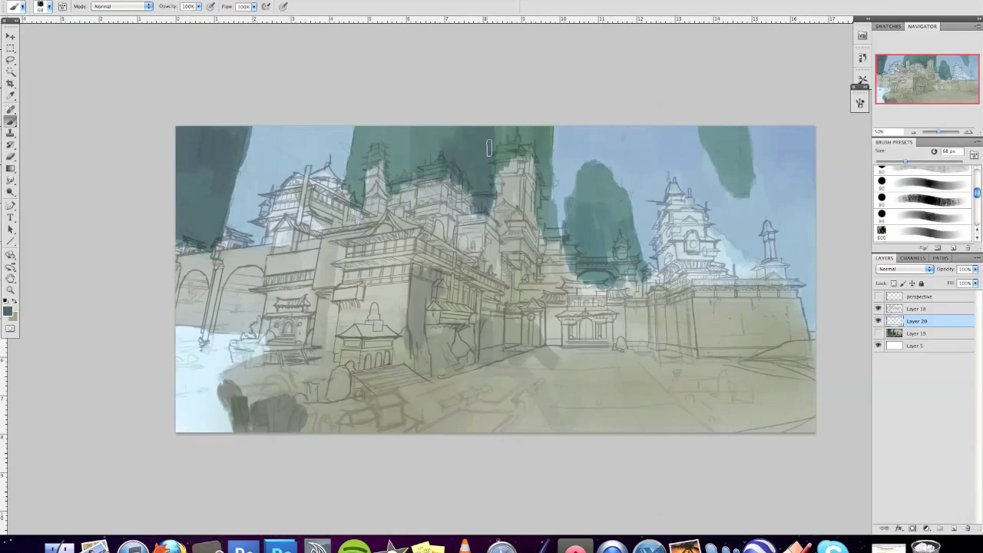
{"action": "left_click_drag", "start_coordinate": [454, 129], "coordinate": [376, 176]}
{"action": "left_click_drag", "start_coordinate": [599, 199], "coordinate": [622, 267]}
Step: Brush bright light blue into the low sky near the right horizon and over the water area at the lower left
{"action": "left_click_drag", "start_coordinate": [768, 230], "coordinate": [807, 265]}
{"action": "right_click", "coordinate": [680, 223]}
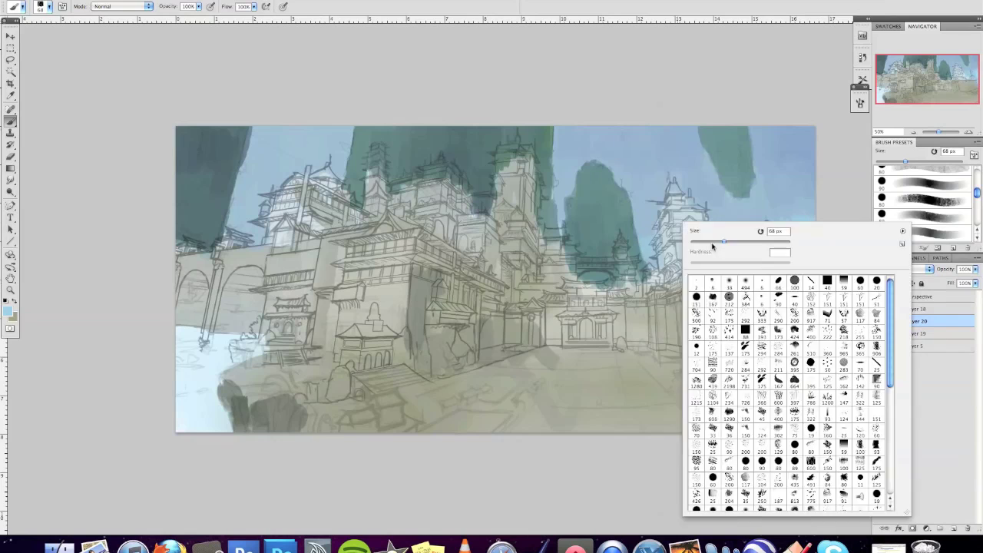
{"action": "right_click", "coordinate": [258, 235]}
{"action": "key", "text": "Return"}
{"action": "left_click_drag", "start_coordinate": [223, 338], "coordinate": [233, 344]}
Step: Lay dark olive shadow over the central fortress faces, gate and adjoining courtyard ground with a large soft brush
{"action": "right_click", "coordinate": [611, 246]}
{"action": "key", "text": "Return"}
{"action": "mouse_move", "coordinate": [431, 230]}
{"action": "left_mouse_down"}
{"action": "mouse_move", "coordinate": [434, 369]}
{"action": "mouse_move", "coordinate": [715, 369]}
{"action": "left_mouse_up"}
{"action": "right_click", "coordinate": [562, 251]}
{"action": "key", "text": "Return"}
{"action": "left_click_drag", "start_coordinate": [399, 231], "coordinate": [699, 322]}
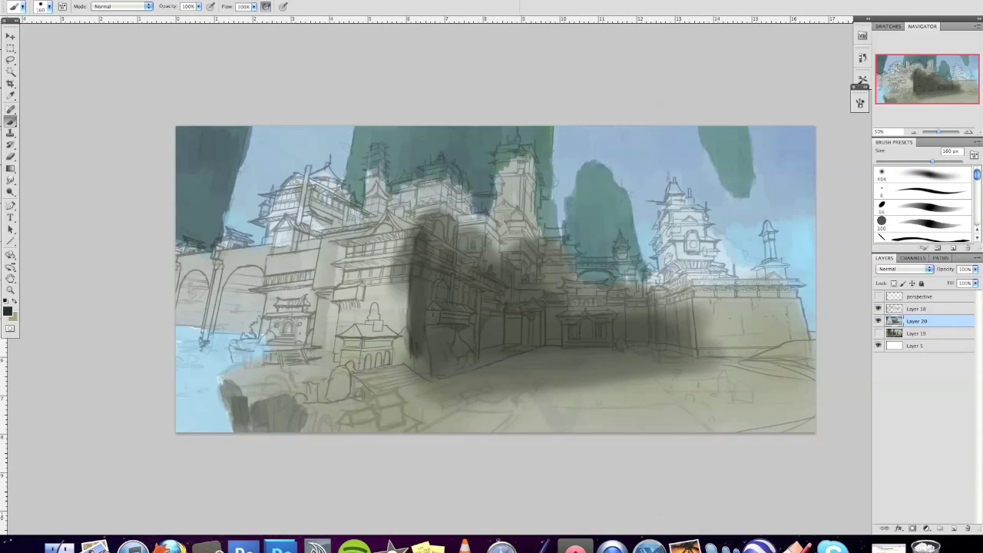
Step: Resize the brush and spread grey-green shade over the left fortress block and neighbouring buildings
{"action": "right_click", "coordinate": [565, 246]}
{"action": "key", "text": "Return"}
{"action": "left_click_drag", "start_coordinate": [307, 177], "coordinate": [676, 346]}
Step: Shade the right pagoda tower and its fortress wall in blue-grey, adjusting the brush size and choosing another tip from the brush list
{"action": "right_click", "coordinate": [703, 256]}
{"action": "key", "text": "Return"}
{"action": "right_click", "coordinate": [769, 253]}
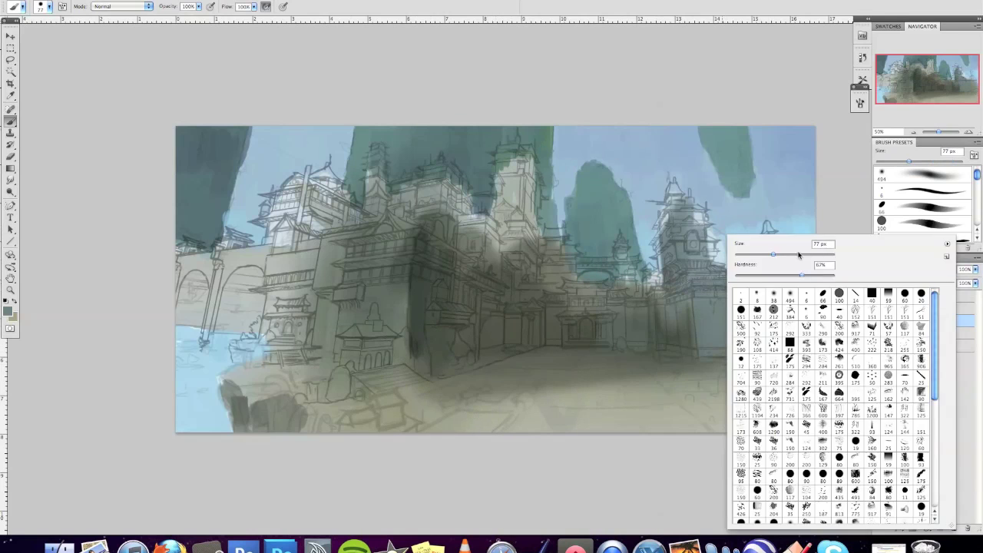
{"action": "key", "text": "Return"}
{"action": "right_click", "coordinate": [743, 256]}
{"action": "left_click_drag", "start_coordinate": [908, 388], "coordinate": [909, 449]}
{"action": "key", "text": "Return"}
{"action": "mouse_move", "coordinate": [665, 185]}
{"action": "left_mouse_down"}
{"action": "mouse_move", "coordinate": [691, 265]}
{"action": "mouse_move", "coordinate": [769, 261]}
{"action": "mouse_move", "coordinate": [722, 277]}
{"action": "left_mouse_up"}
Step: Paint dark vertical foliage-like strokes along the right wall's base, beside the gate and in front of the left fortress with a textured brush
{"action": "mouse_move", "coordinate": [806, 257]}
{"action": "left_mouse_down"}
{"action": "mouse_move", "coordinate": [799, 350]}
{"action": "mouse_move", "coordinate": [750, 361]}
{"action": "left_mouse_up"}
{"action": "key", "text": "d"}
{"action": "key", "text": "bracketright"}
{"action": "key", "text": "bracketright"}
{"action": "left_click_drag", "start_coordinate": [677, 308], "coordinate": [674, 350]}
{"action": "left_click_drag", "start_coordinate": [637, 295], "coordinate": [630, 349]}
{"action": "left_click_drag", "start_coordinate": [600, 311], "coordinate": [591, 349]}
{"action": "left_click_drag", "start_coordinate": [465, 331], "coordinate": [457, 396]}
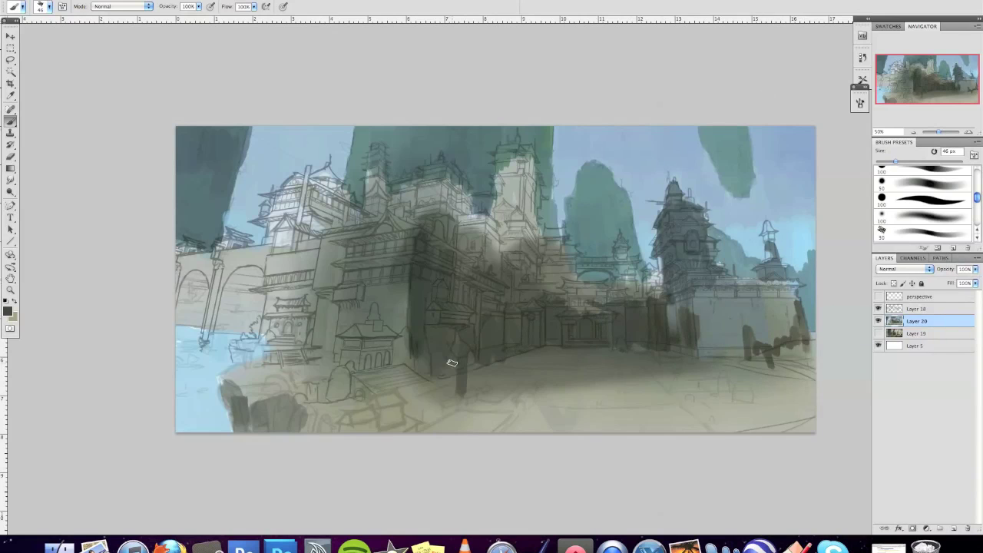
Step: Choose a dusty red and block it loosely over the right fortress wall below the pagoda
{"action": "left_click", "coordinate": [7, 310]}
{"action": "left_click", "coordinate": [909, 362]}
{"action": "mouse_move", "coordinate": [699, 304]}
{"action": "left_mouse_down"}
{"action": "mouse_move", "coordinate": [705, 348]}
{"action": "mouse_move", "coordinate": [750, 325]}
{"action": "mouse_move", "coordinate": [688, 327]}
{"action": "left_mouse_up"}
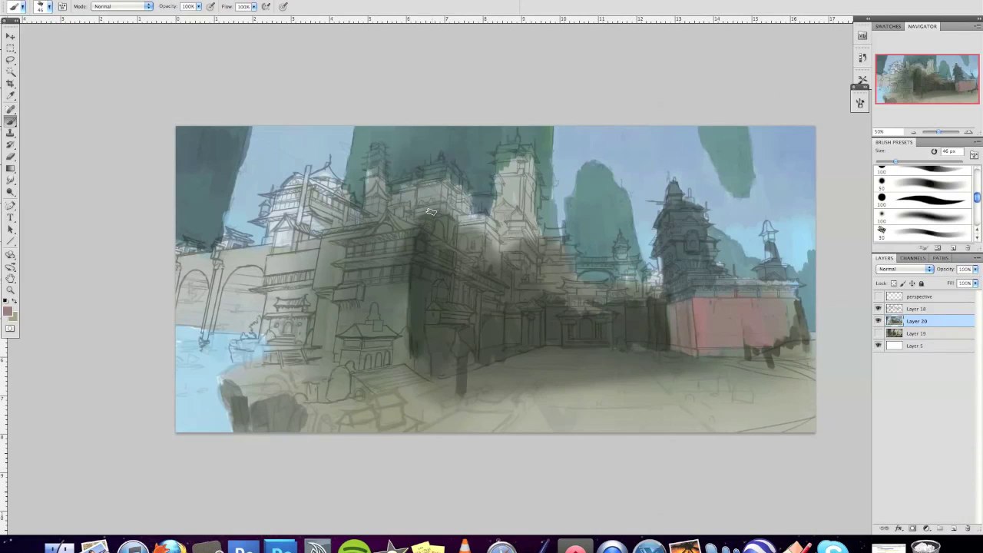
Step: Add a new layer and wash muted teal over the central and left fortress buildings with a large soft brush
{"action": "right_click", "coordinate": [681, 66]}
{"action": "key", "text": "Return"}
{"action": "left_click", "coordinate": [955, 529]}
{"action": "left_click", "coordinate": [8, 311]}
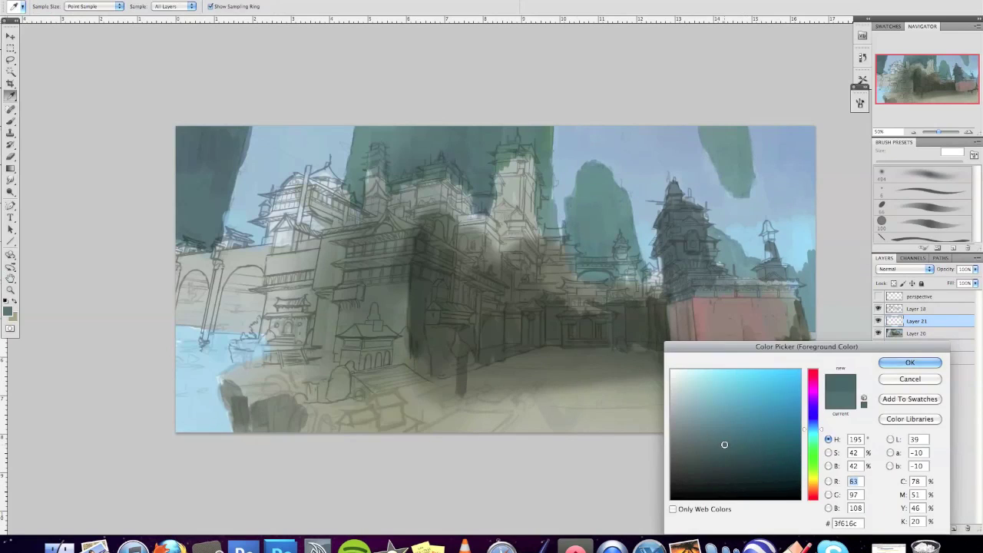
{"action": "left_click", "coordinate": [909, 362]}
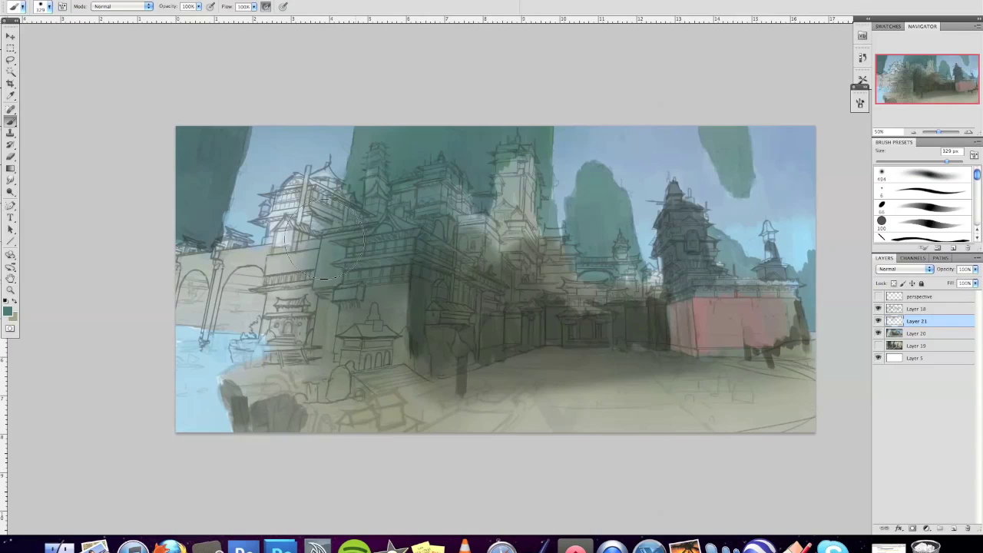
{"action": "left_click", "coordinate": [487, 257], "text": "alt"}
{"action": "left_click_drag", "start_coordinate": [487, 257], "coordinate": [307, 292]}
Step: Cover the sunlit courtyard ground with bright grass green, reducing the soft brush between passes
{"action": "mouse_move", "coordinate": [415, 419]}
{"action": "left_mouse_down"}
{"action": "mouse_move", "coordinate": [692, 407]}
{"action": "mouse_move", "coordinate": [799, 384]}
{"action": "left_mouse_up"}
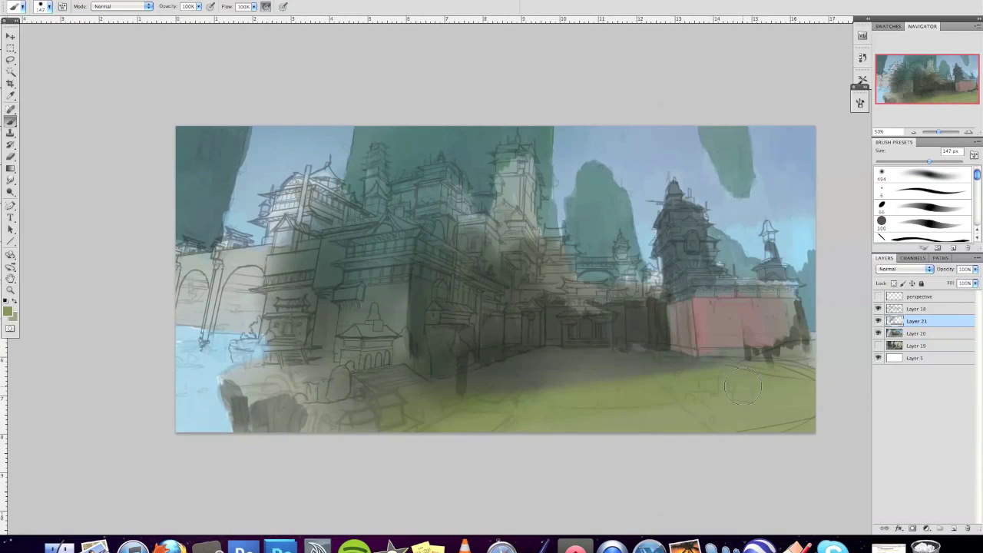
{"action": "right_click", "coordinate": [657, 229]}
{"action": "key", "text": "Return"}
{"action": "mouse_move", "coordinate": [430, 399]}
{"action": "left_mouse_down"}
{"action": "mouse_move", "coordinate": [670, 372]}
{"action": "mouse_move", "coordinate": [477, 356]}
{"action": "left_mouse_up"}
Step: Fill out the red of the right fortress wall with a 59 px textured brush
{"action": "right_click", "coordinate": [643, 361]}
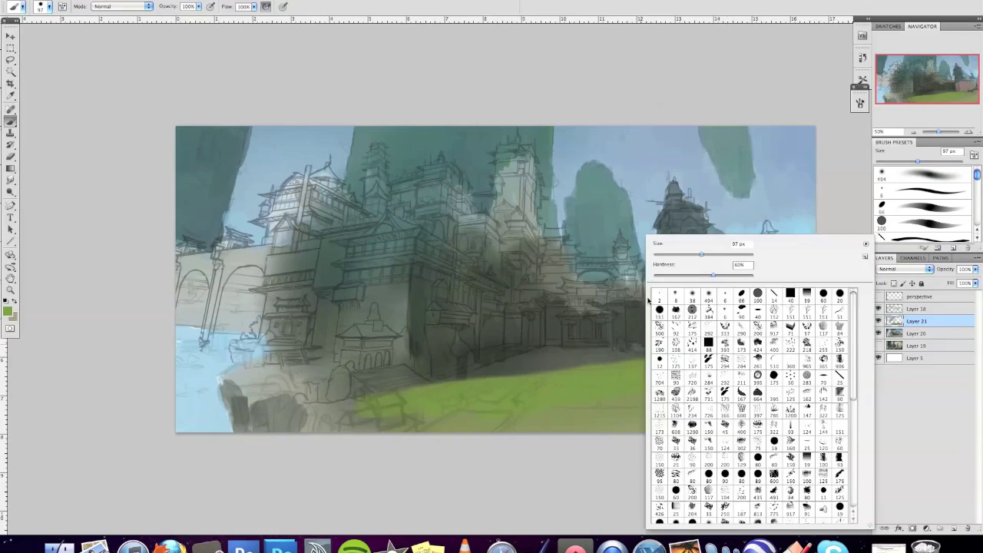
{"action": "key", "text": "Return"}
{"action": "left_click", "coordinate": [621, 285], "text": "alt"}
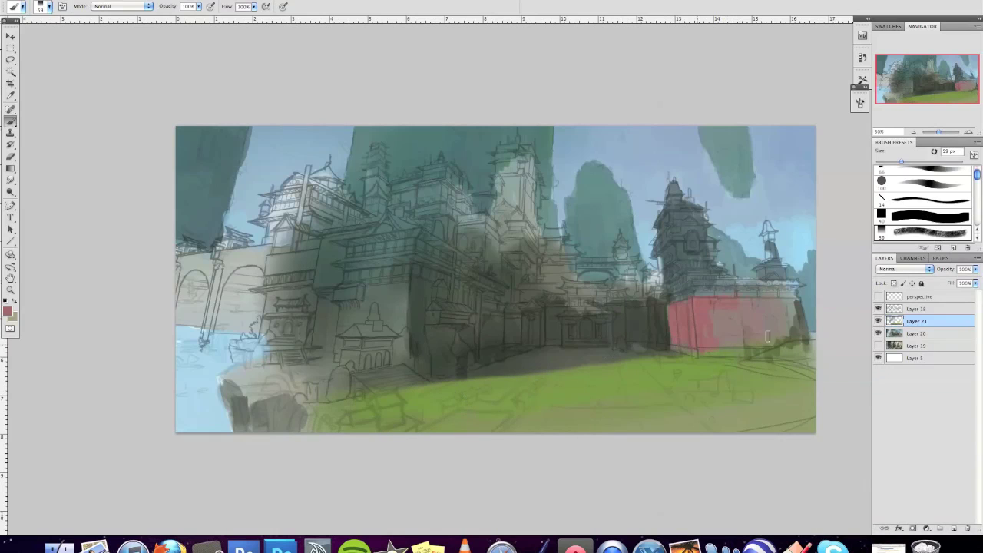
{"action": "left_click_drag", "start_coordinate": [766, 336], "coordinate": [777, 308]}
{"action": "left_click", "coordinate": [706, 317], "text": "alt"}
{"action": "key", "text": "Return"}
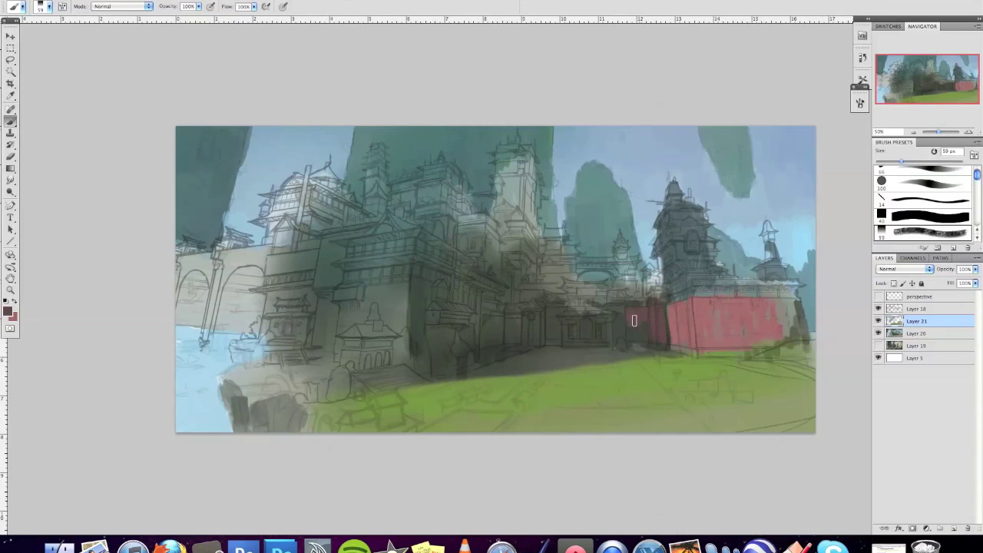
Step: Extend the red to the walls around the gate and the left fortress's lower faces with a 40 px textured brush
{"action": "right_click", "coordinate": [635, 320]}
{"action": "key", "text": "Return"}
{"action": "left_click_drag", "start_coordinate": [553, 309], "coordinate": [557, 338]}
{"action": "mouse_move", "coordinate": [410, 280]}
{"action": "left_mouse_down"}
{"action": "mouse_move", "coordinate": [420, 353]}
{"action": "mouse_move", "coordinate": [376, 299]}
{"action": "left_mouse_up"}
{"action": "left_click", "coordinate": [415, 315], "text": "alt"}
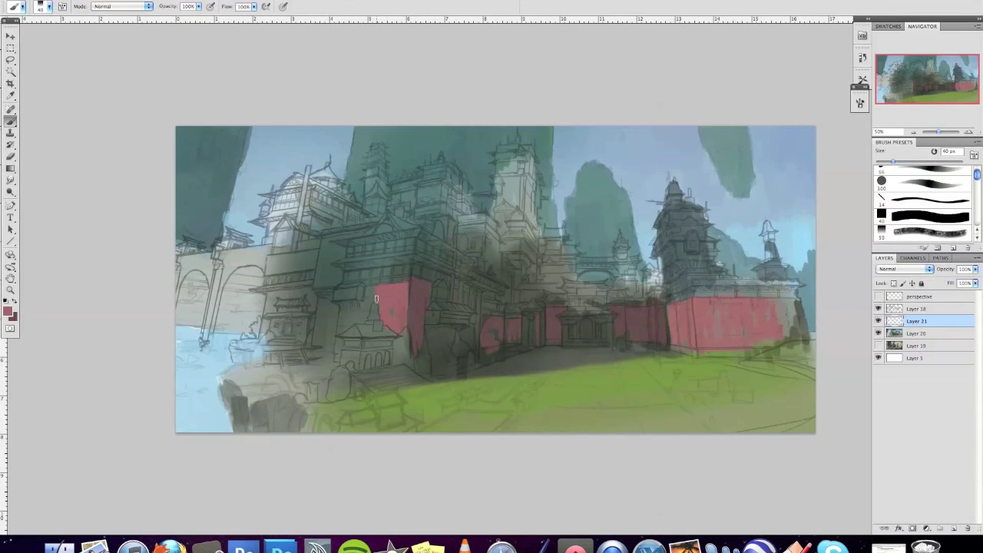
Step: Cast a dark green shadow across the courtyard's foreground with a 267 px soft brush
{"action": "right_click", "coordinate": [635, 238]}
{"action": "left_click_drag", "start_coordinate": [653, 251], "coordinate": [737, 251]}
{"action": "key", "text": "Return"}
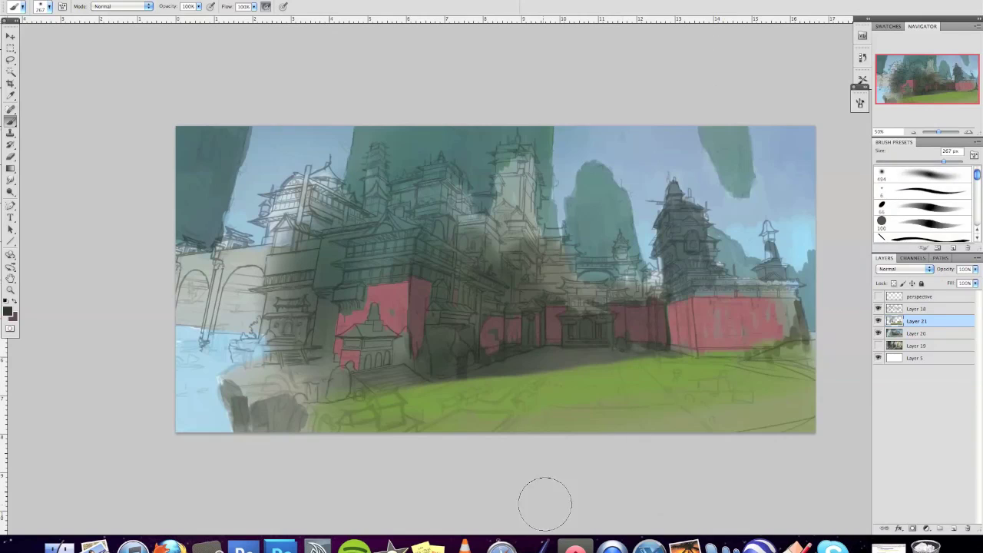
{"action": "mouse_move", "coordinate": [545, 504]}
{"action": "left_mouse_down"}
{"action": "mouse_move", "coordinate": [801, 391]}
{"action": "mouse_move", "coordinate": [491, 400]}
{"action": "mouse_move", "coordinate": [630, 361]}
{"action": "left_mouse_up"}
Step: Paint a dark olive grass strip along the courtyard's far edge with a 31 px textured brush
{"action": "right_click", "coordinate": [614, 237]}
{"action": "left_click", "coordinate": [773, 296]}
{"action": "key", "text": "F5"}
{"action": "key", "text": "Return"}
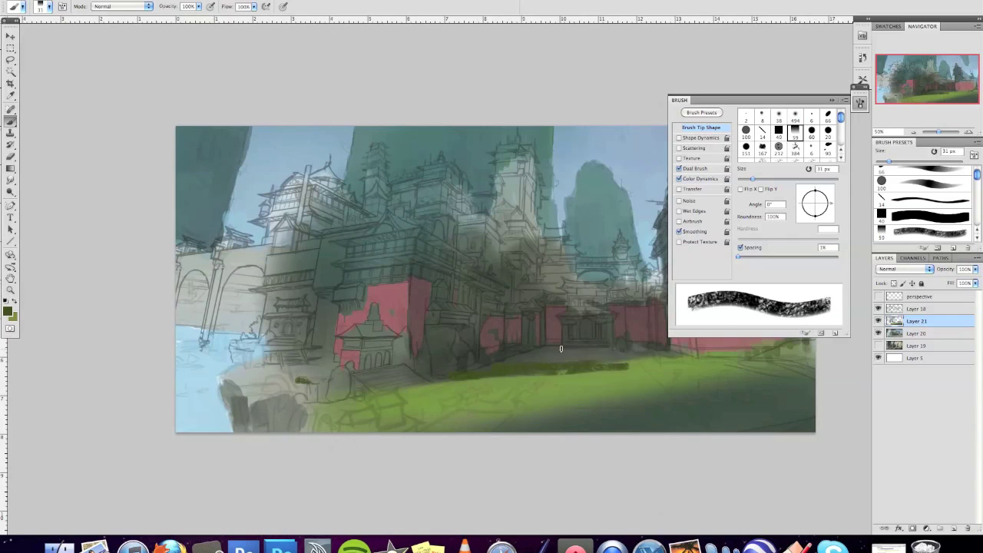
Step: Set the brush opacity to 71%, paint grass over the left cliff top and a dark eave across the left fortress
{"action": "key", "text": "7"}
{"action": "key", "text": "1"}
{"action": "right_click", "coordinate": [463, 233]}
{"action": "key", "text": "Return"}
{"action": "left_click_drag", "start_coordinate": [227, 377], "coordinate": [306, 367]}
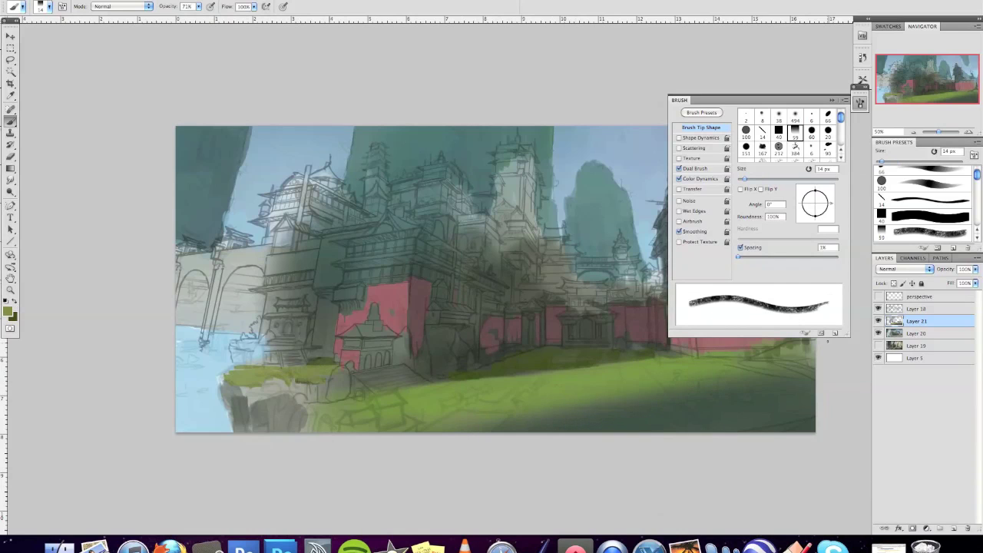
{"action": "left_click_drag", "start_coordinate": [337, 243], "coordinate": [423, 235]}
{"action": "key", "text": "F5"}
Step: Sample light blue from the sky and dab clouds around the right pagoda with a 46 px textured brush
{"action": "left_click", "coordinate": [749, 196], "text": "alt"}
{"action": "right_click", "coordinate": [749, 195]}
{"action": "key", "text": "Return"}
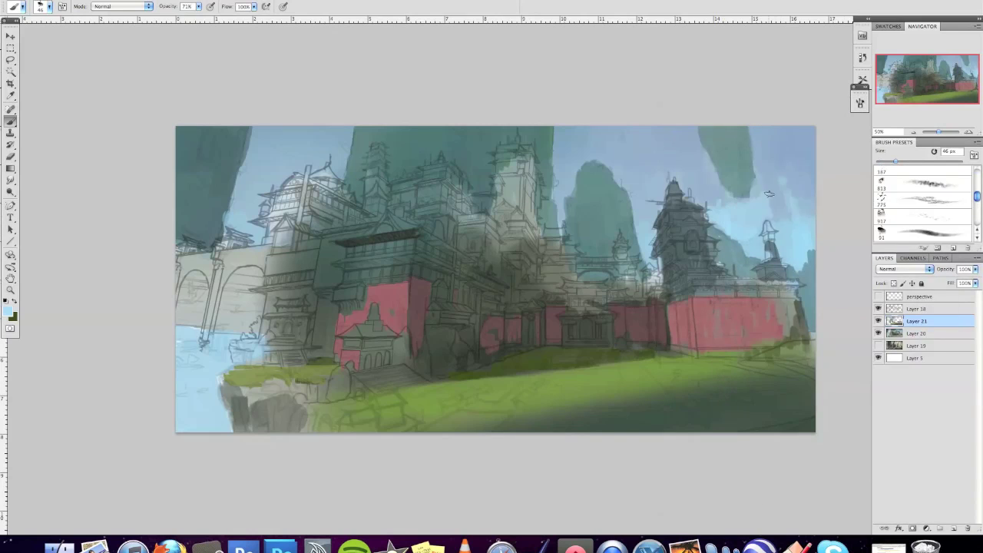
Step: Paint the left bridge's arches and the cliff's shaded cracks dark brown with a textured brush
{"action": "right_click", "coordinate": [655, 234]}
{"action": "key", "text": "Return"}
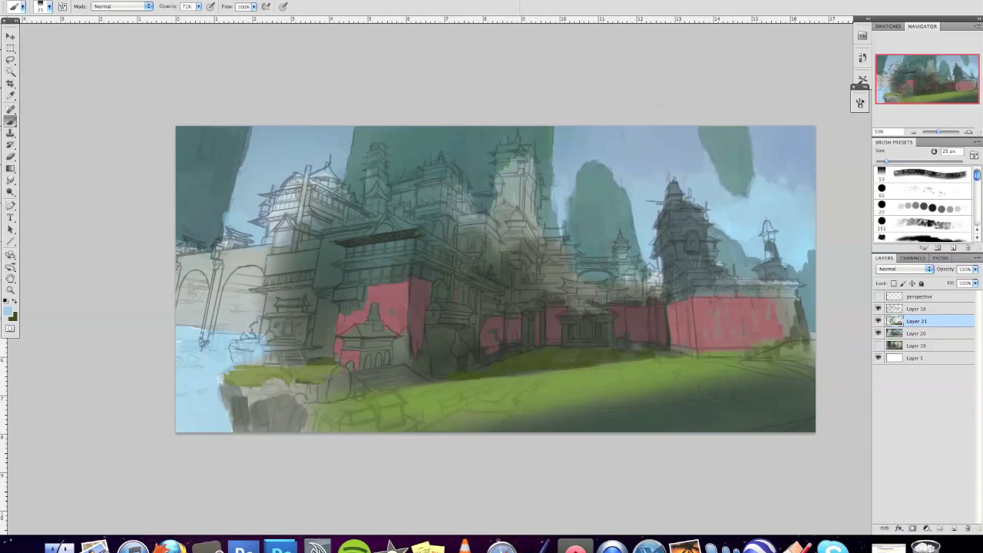
{"action": "left_click", "coordinate": [253, 277], "text": "alt"}
{"action": "left_click_drag", "start_coordinate": [261, 273], "coordinate": [230, 327]}
{"action": "right_click", "coordinate": [215, 235]}
{"action": "key", "text": "Return"}
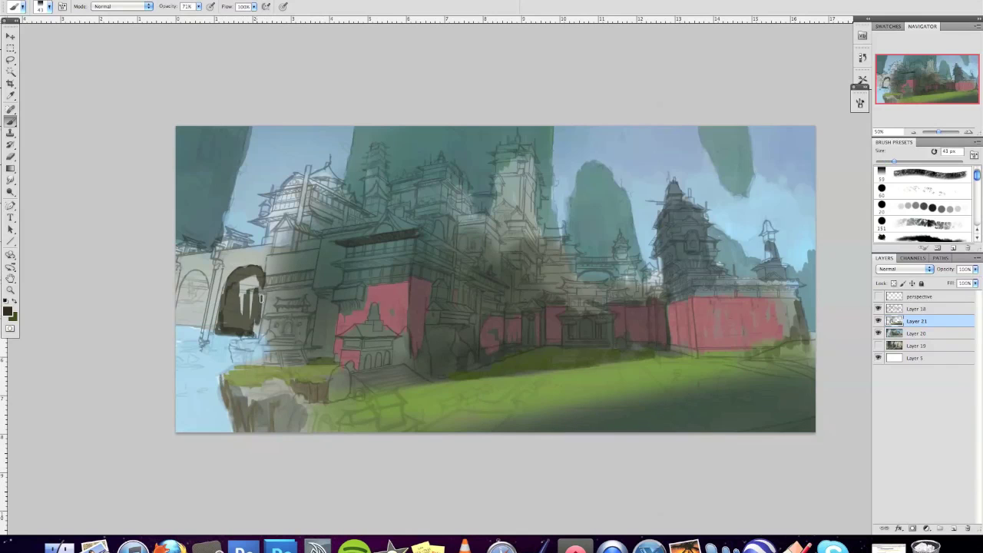
{"action": "left_click_drag", "start_coordinate": [238, 269], "coordinate": [253, 330]}
{"action": "left_click_drag", "start_coordinate": [192, 270], "coordinate": [192, 330]}
Step: Darken the left dome building's roof edge, the tall central tower's shaded side and the small roofs beside it
{"action": "left_click_drag", "start_coordinate": [319, 187], "coordinate": [370, 217]}
{"action": "right_click", "coordinate": [588, 234]}
{"action": "key", "text": "Return"}
{"action": "left_click_drag", "start_coordinate": [533, 156], "coordinate": [530, 288]}
{"action": "mouse_move", "coordinate": [544, 227]}
{"action": "left_mouse_down"}
{"action": "mouse_move", "coordinate": [561, 229]}
{"action": "mouse_move", "coordinate": [545, 243]}
{"action": "left_mouse_up"}
{"action": "left_click_drag", "start_coordinate": [562, 276], "coordinate": [607, 290]}
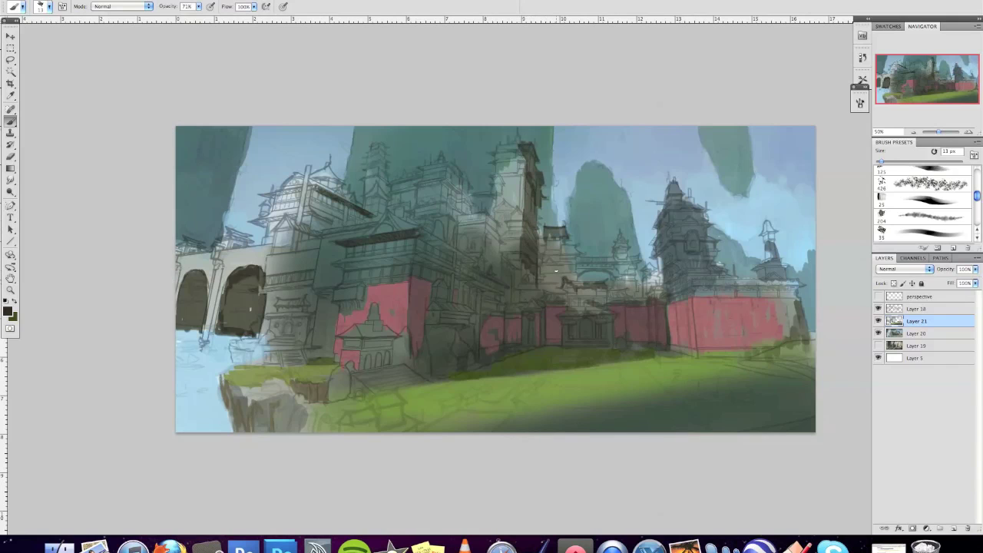
Step: Add a pale highlight along the right wall's top and ochre panels on the right pagoda
{"action": "right_click", "coordinate": [631, 232]}
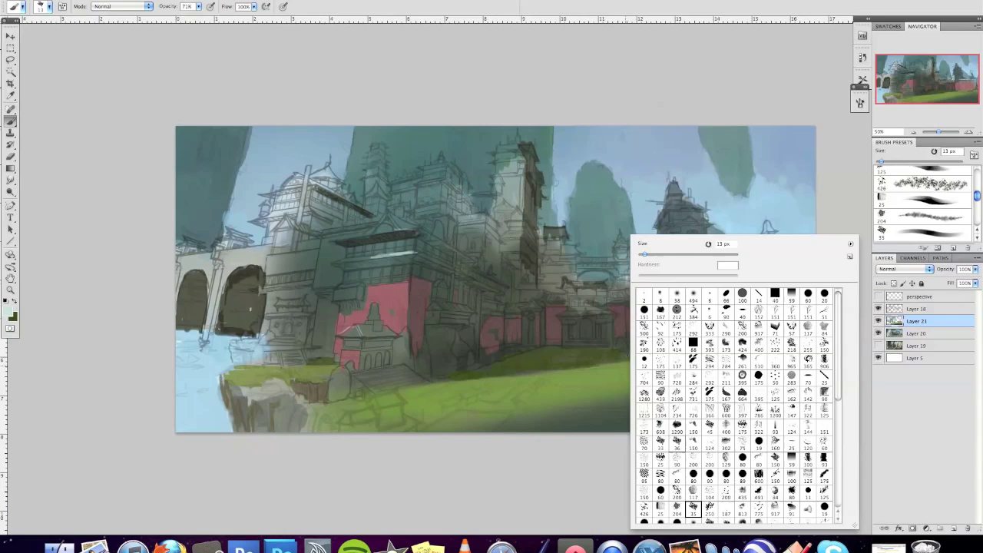
{"action": "key", "text": "Return"}
{"action": "key", "text": "Return"}
{"action": "right_click", "coordinate": [694, 235]}
{"action": "key", "text": "Return"}
Step: Block in the distant arched bridge and the adjoining buildings in dark teal with a small textured brush
{"action": "left_click", "coordinate": [680, 243], "text": "alt"}
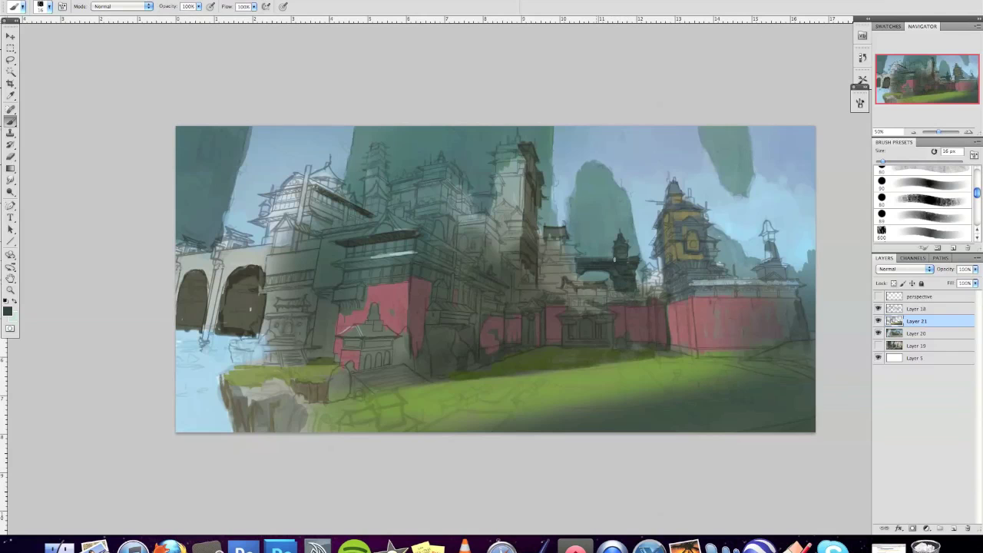
{"action": "right_click", "coordinate": [564, 223]}
{"action": "key", "text": "Return"}
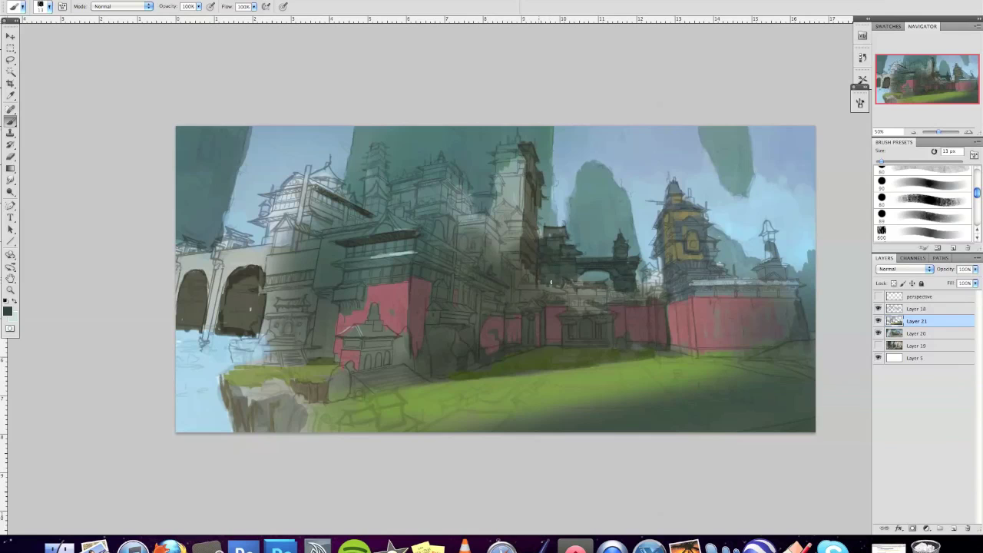
Step: Deepen the central and left rock pillars with dark teal using a 432 px soft brush
{"action": "right_click", "coordinate": [550, 283]}
{"action": "key", "text": "Return"}
{"action": "key", "text": "Return"}
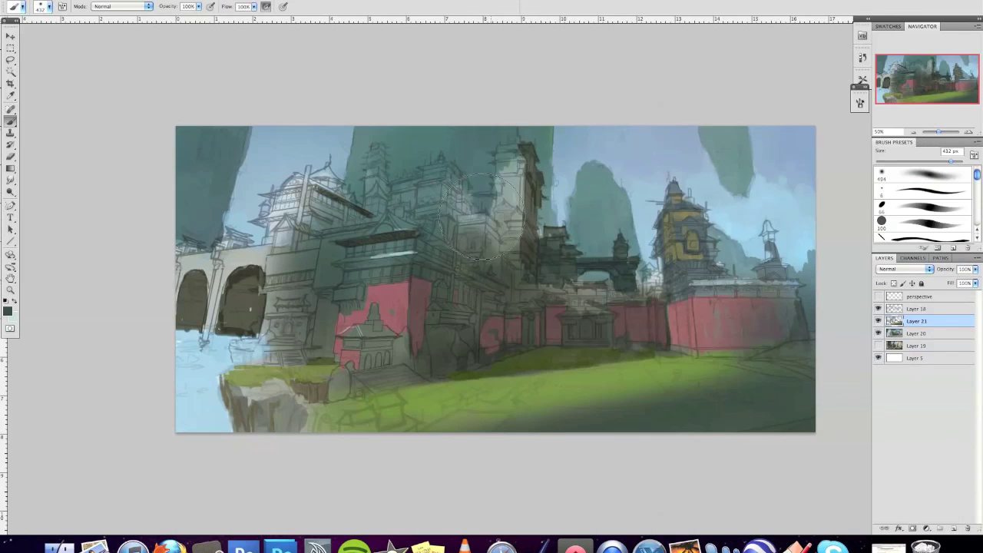
Step: Paint pale yellow sunlit panels on the tall central tower and its shorter neighbour with a 19 px brush
{"action": "right_click", "coordinate": [461, 246]}
{"action": "key", "text": "Return"}
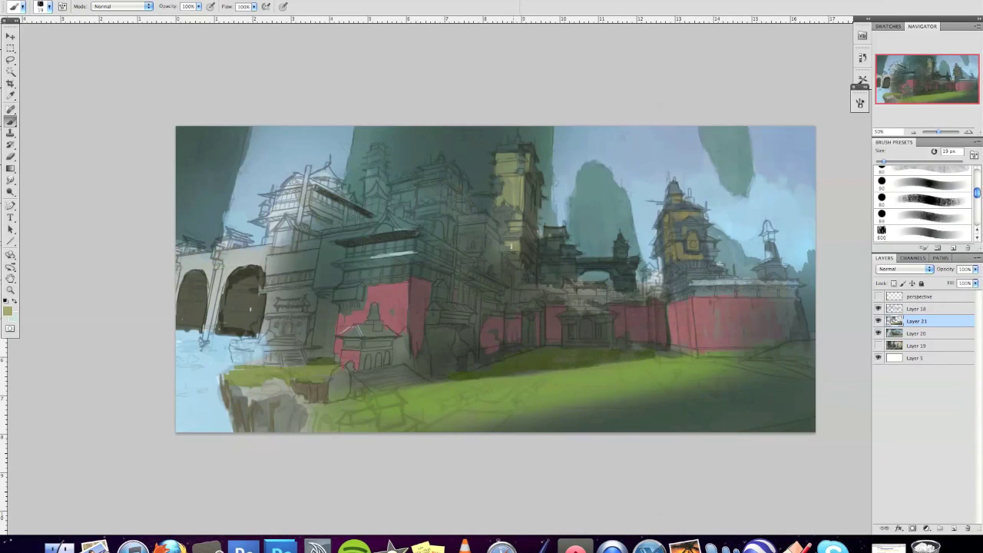
{"action": "key", "text": "Return"}
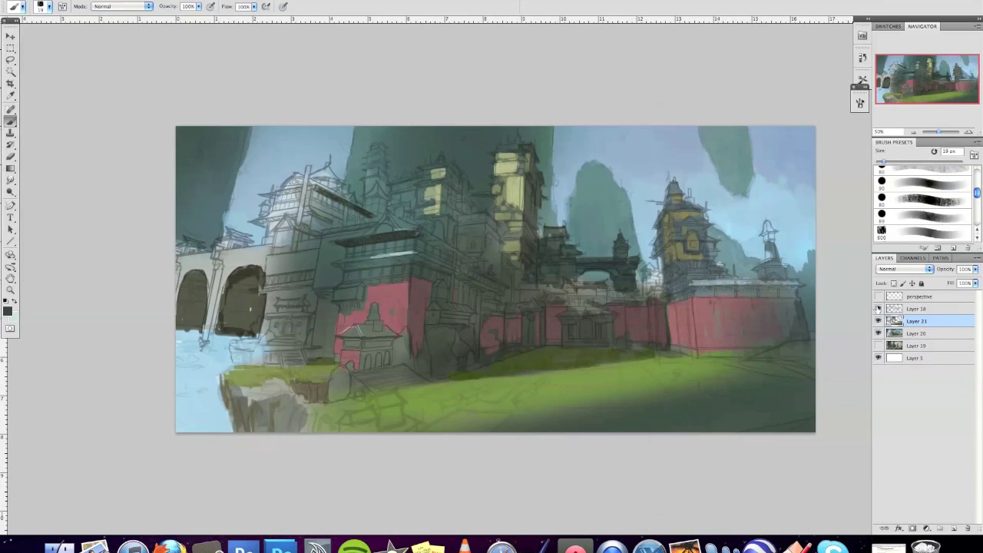
Step: Darken the central buildings beside the yellow towers with the sketch lines hidden, and compare with the lines shown
{"action": "key", "text": "ctrl+comma"}
{"action": "mouse_move", "coordinate": [490, 220]}
{"action": "left_mouse_down"}
{"action": "mouse_move", "coordinate": [407, 178]}
{"action": "mouse_move", "coordinate": [454, 174]}
{"action": "left_mouse_up"}
{"action": "left_click_drag", "start_coordinate": [464, 249], "coordinate": [446, 219]}
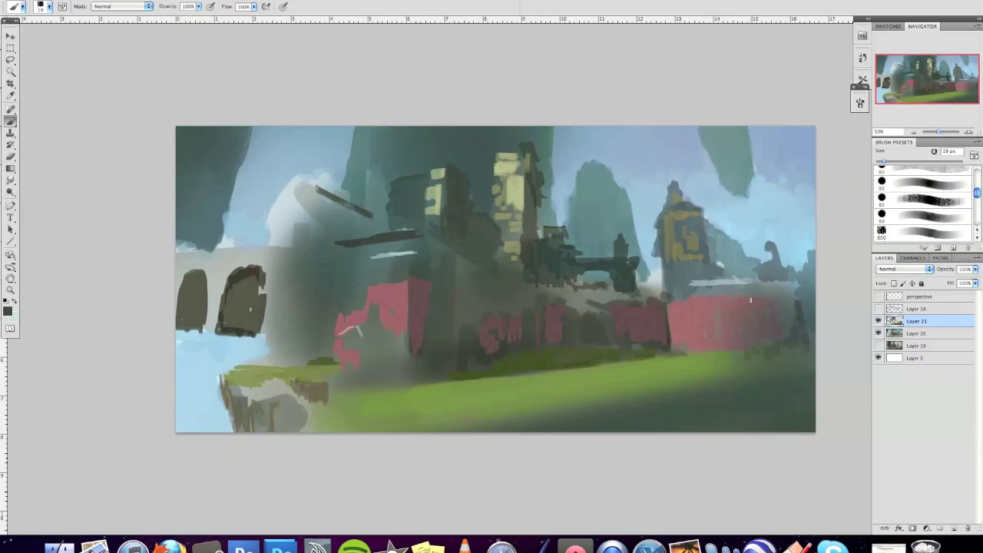
{"action": "key", "text": "ctrl+comma"}
{"action": "key", "text": "ctrl+comma"}
{"action": "key", "text": "ctrl+comma"}
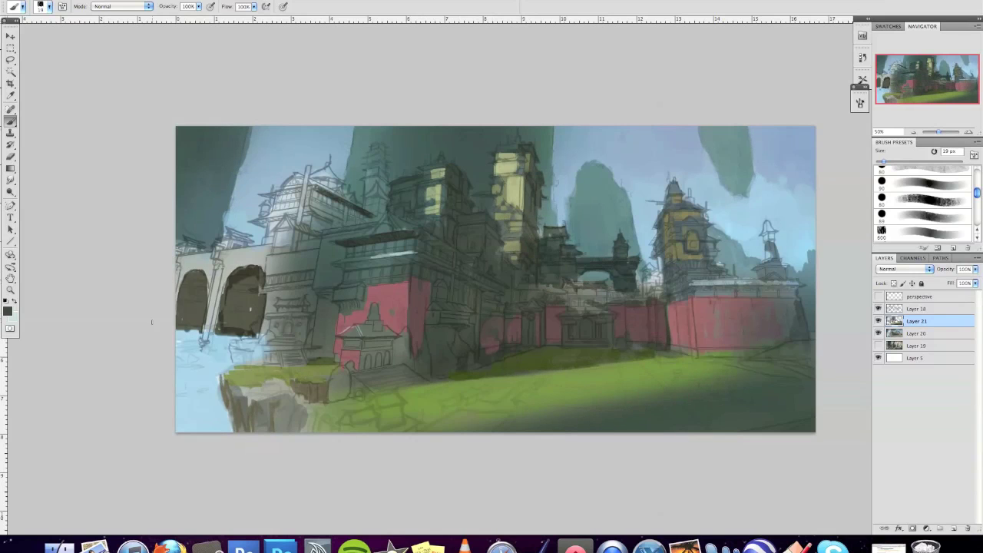
Step: Shade the left bridge and the left fortress's outer edge in dark grey-green, toggling the sketch lines to check the shapes
{"action": "left_click_drag", "start_coordinate": [180, 315], "coordinate": [268, 307]}
{"action": "left_click_drag", "start_coordinate": [181, 262], "coordinate": [277, 254]}
{"action": "left_click_drag", "start_coordinate": [325, 236], "coordinate": [326, 346]}
{"action": "key", "text": "ctrl+comma"}
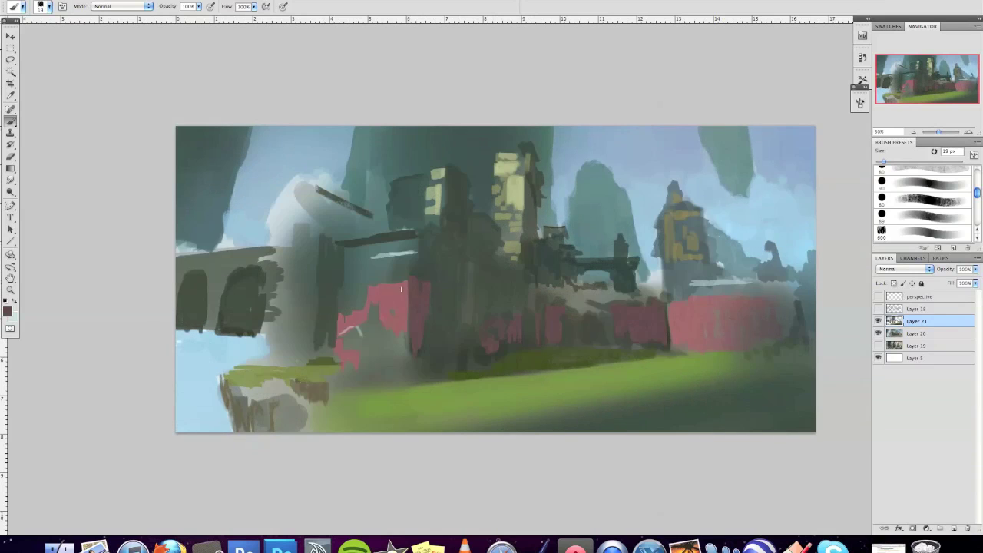
{"action": "key", "text": "ctrl+comma"}
{"action": "key", "text": "ctrl+comma"}
{"action": "key", "text": "ctrl+comma"}
{"action": "key", "text": "ctrl+comma"}
Step: Model the distant rock pillar behind the arched bridge in blue-grey, varying the brush between 21 and 32 px
{"action": "key", "text": "ctrl+plus"}
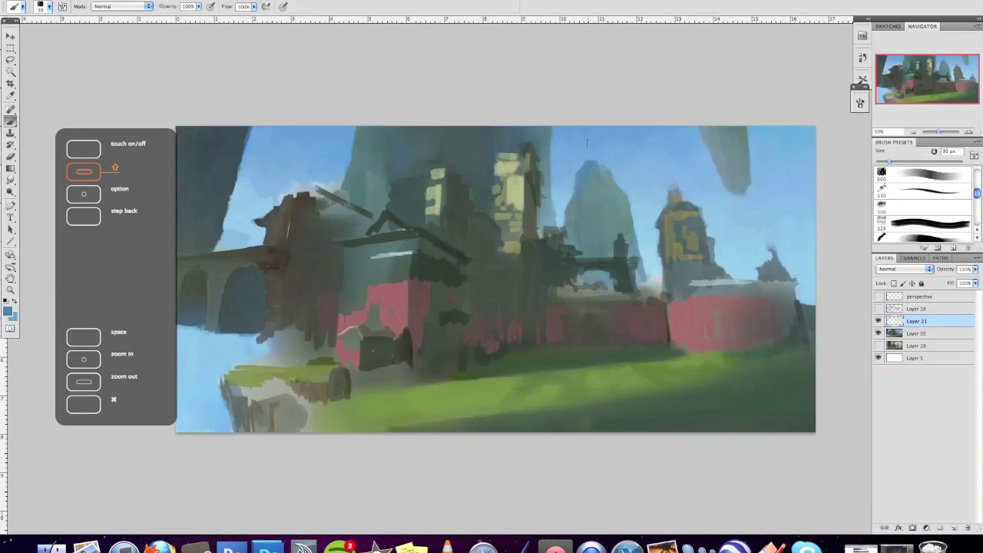
{"action": "key", "text": "bracketleft"}
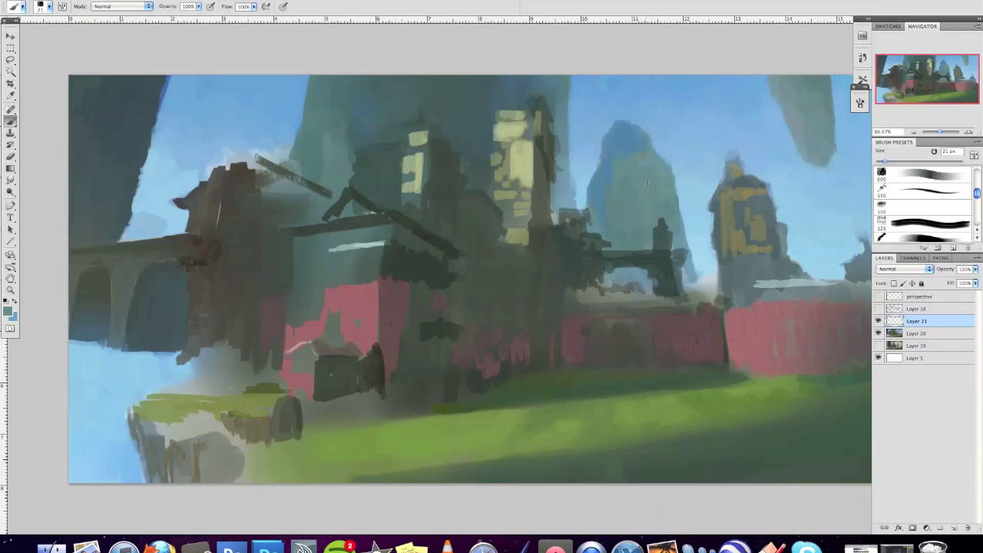
{"action": "key", "text": "shift"}
{"action": "key", "text": "shift"}
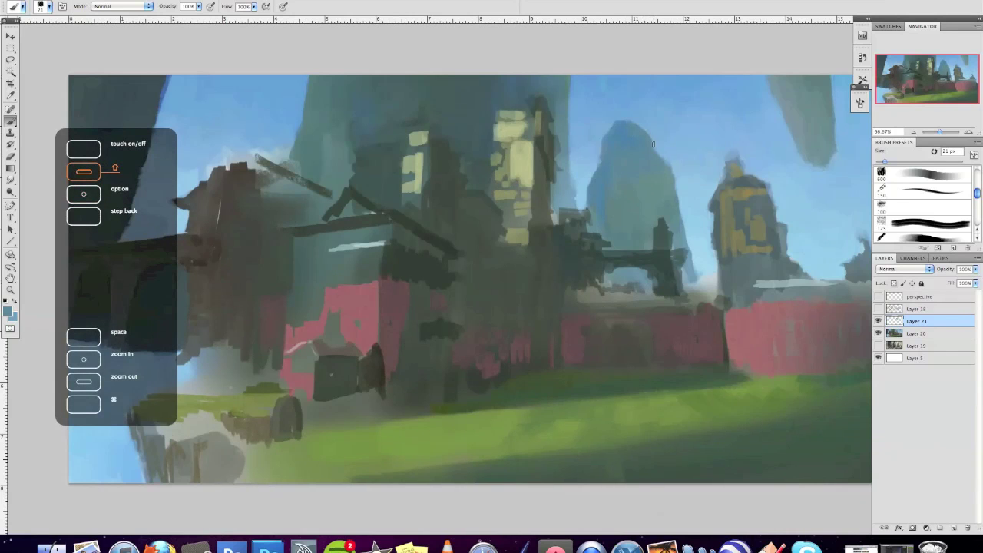
{"action": "right_click", "coordinate": [655, 153]}
{"action": "left_click", "coordinate": [609, 242]}
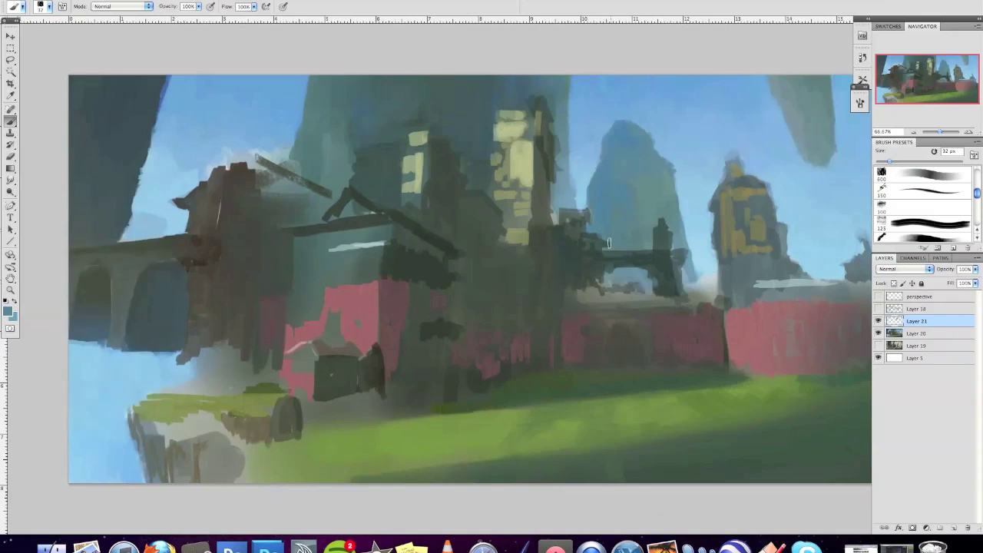
{"action": "key", "text": "shift"}
{"action": "key", "text": "shift"}
Step: Refine the distant pillar with the sketch lines shown, reduce the brush to 8 px and hide the lines again
{"action": "left_click", "coordinate": [788, 289], "text": "alt"}
{"action": "left_click", "coordinate": [878, 308]}
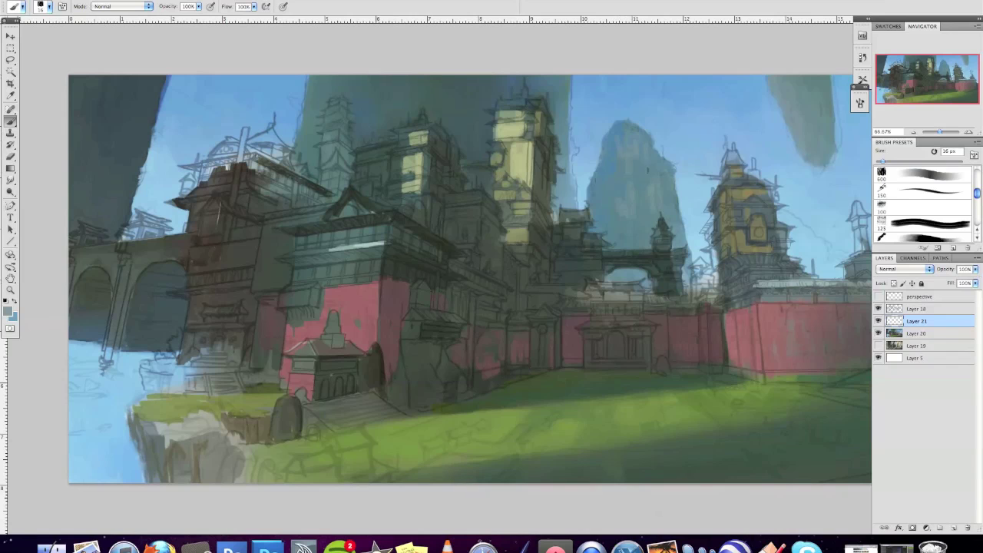
{"action": "right_click", "coordinate": [649, 171]}
{"action": "key", "text": "Return"}
{"action": "key", "text": "shift"}
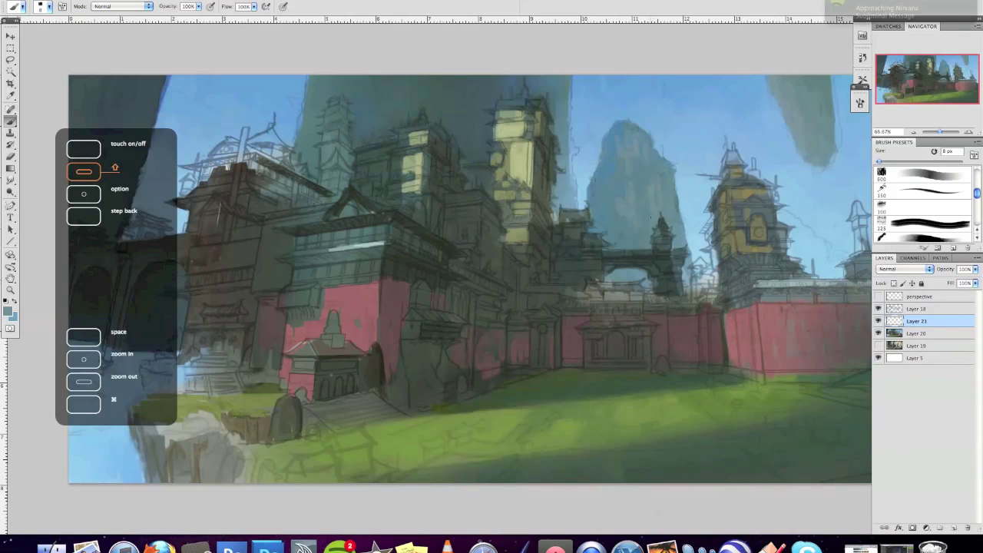
{"action": "left_click", "coordinate": [878, 308]}
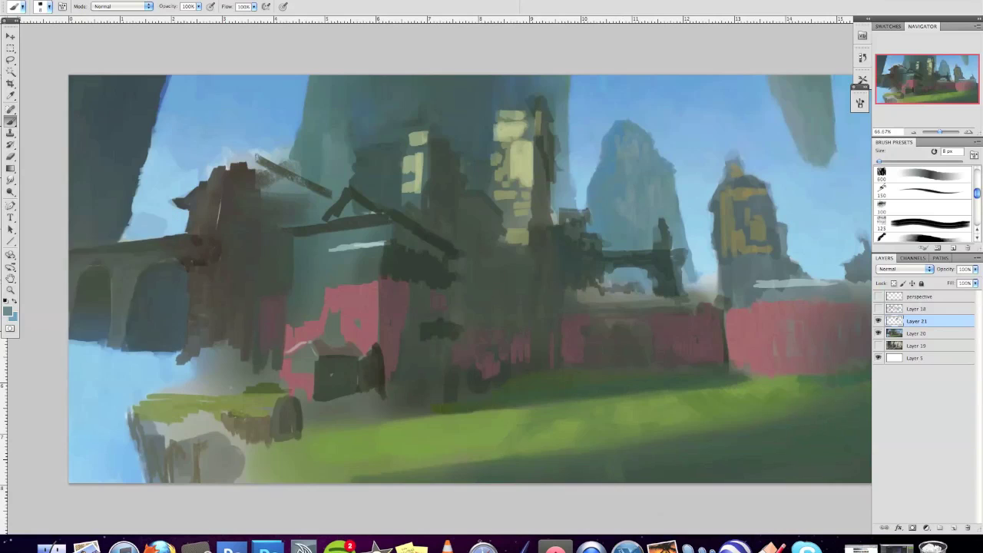
Step: Mix a lighter grey and paint sunlit vertical streaks on the distant rock pillar's face
{"action": "key", "text": "alt"}
{"action": "right_click", "coordinate": [621, 140]}
{"action": "key", "text": "Return"}
{"action": "right_click", "coordinate": [673, 197]}
{"action": "key", "text": "Return"}
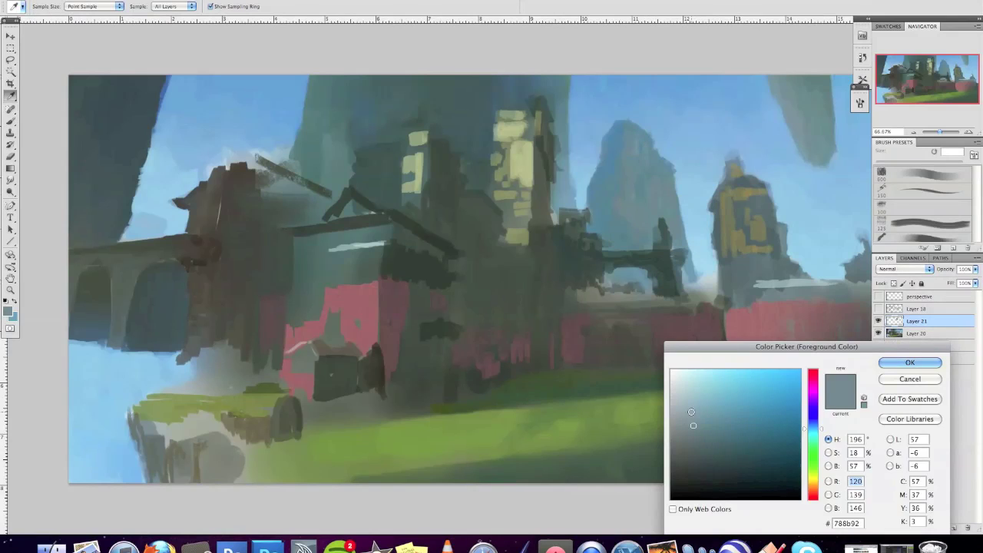
{"action": "left_click", "coordinate": [894, 366]}
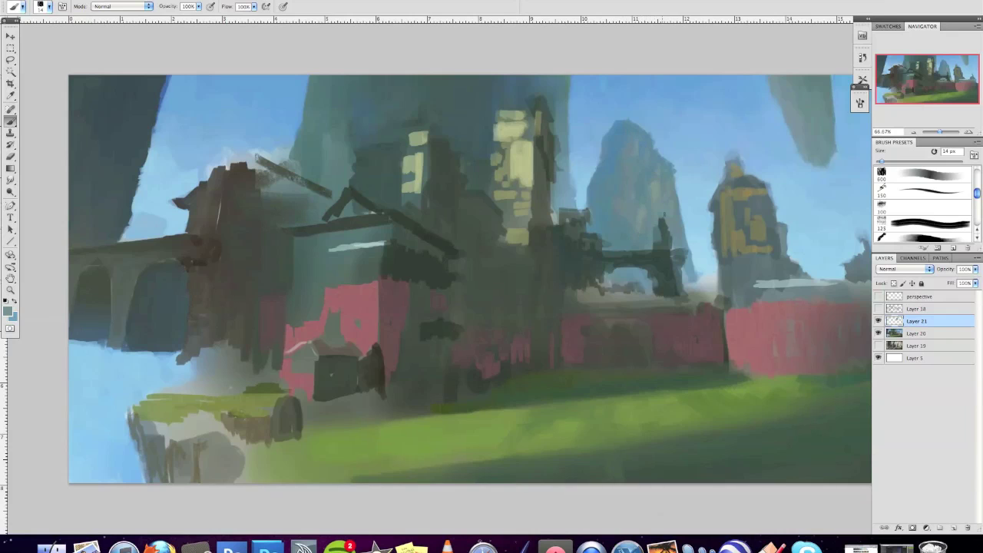
Step: Add fine rock streaks down the distant pillar with sampled colours and a 7 px brush
{"action": "key", "text": "shift+alt"}
{"action": "left_click", "coordinate": [664, 150], "text": "alt"}
{"action": "key", "text": "alt"}
{"action": "right_click", "coordinate": [648, 170]}
{"action": "left_click", "coordinate": [644, 149]}
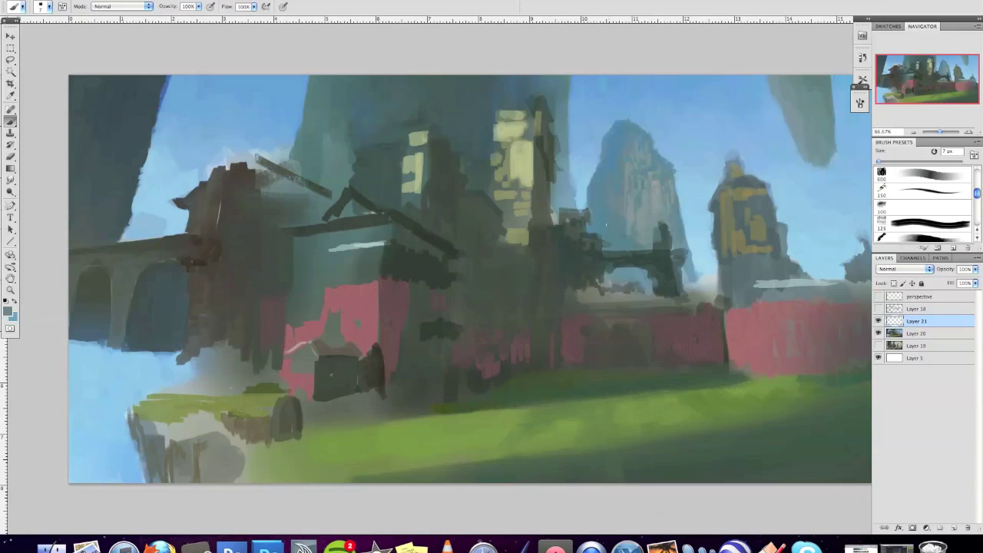
{"action": "left_click", "coordinate": [643, 208]}
{"action": "key", "text": "alt"}
{"action": "scroll", "coordinate": [495, 281], "scroll_direction": "down", "scroll_amount": 1}
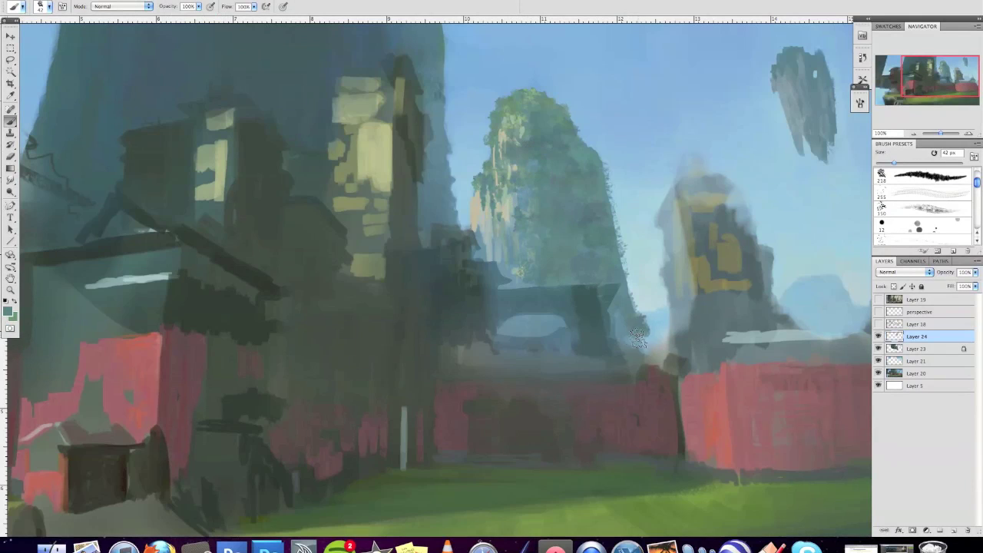
Step: Dab sampled blue-greens and greens along the distant pillar's base and through the bridge arch, varying the brush from 21 to 66 px
{"action": "key", "text": "alt"}
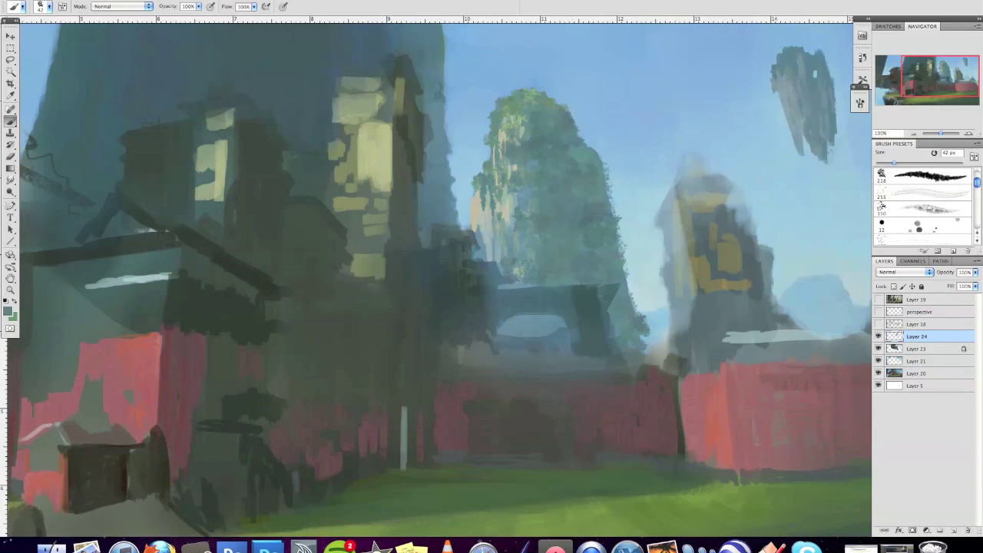
{"action": "key", "text": "alt"}
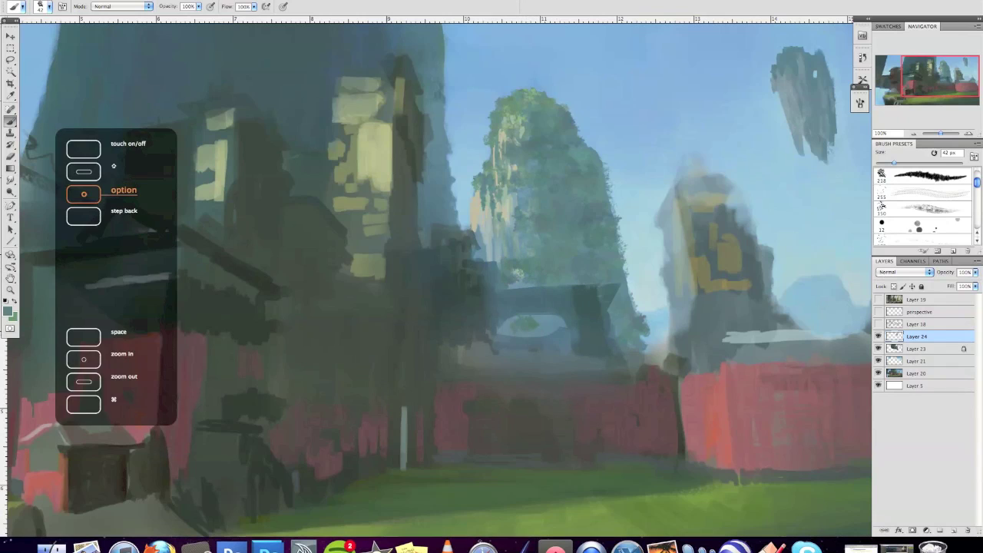
{"action": "key", "text": "alt"}
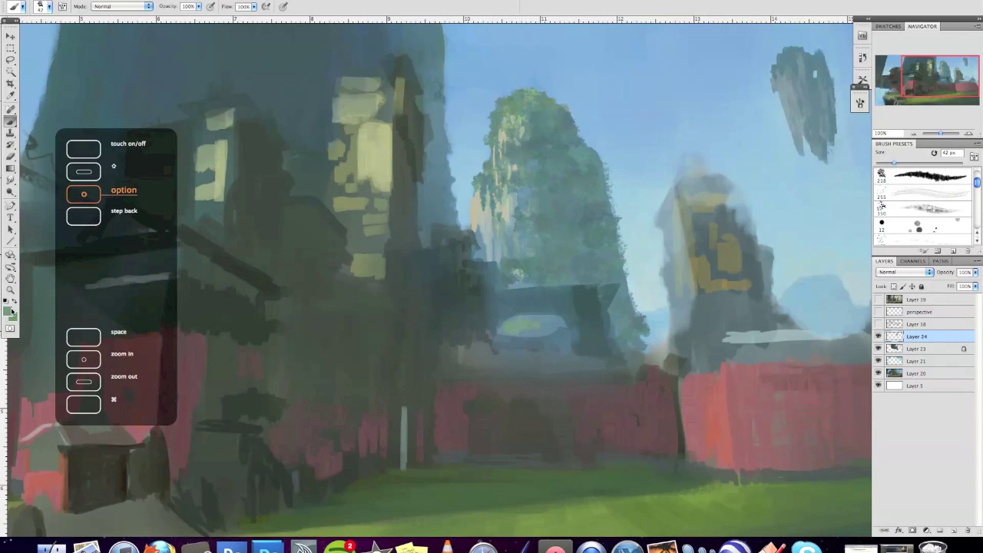
{"action": "right_click", "coordinate": [552, 329]}
{"action": "key", "text": "F5"}
{"action": "key", "text": "F5"}
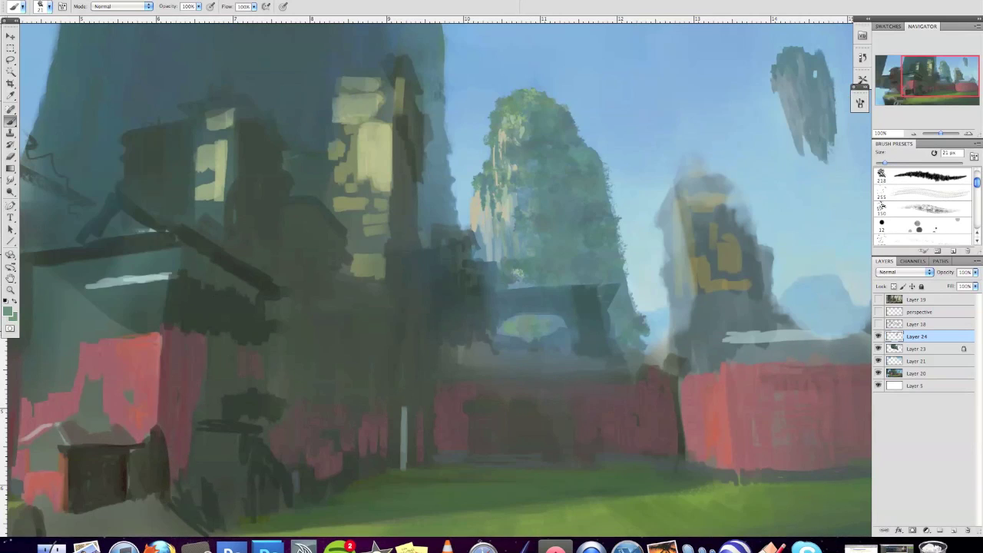
{"action": "right_click", "coordinate": [581, 183]}
{"action": "key", "text": "alt"}
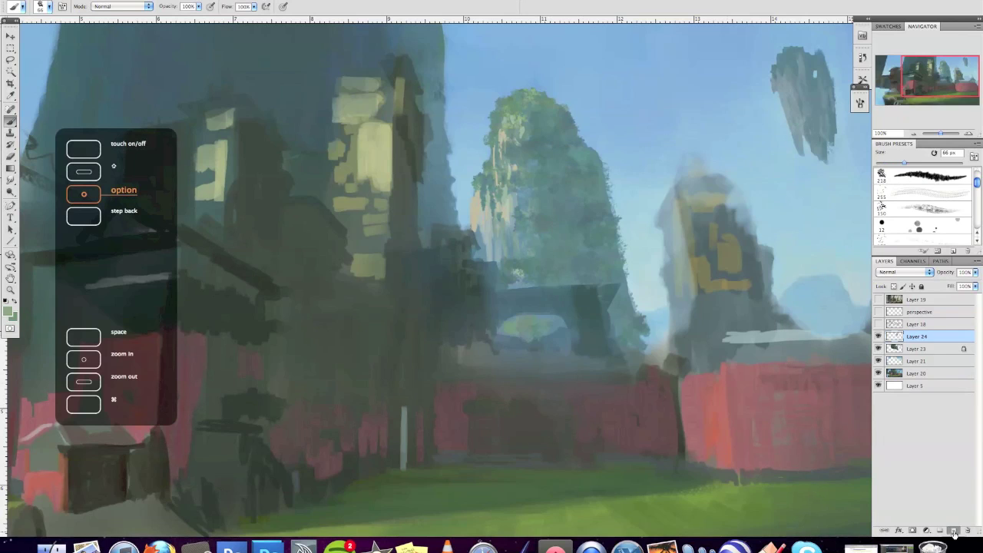
Step: On a new layer, dab light green #a7c091 leaf clumps over the distant pillar's upper foliage, using brush sizes from 26 to 20 px
{"action": "key", "text": "ctrl+alt+shift+n"}
{"action": "right_click", "coordinate": [549, 159]}
{"action": "left_click_drag", "start_coordinate": [537, 143], "coordinate": [525, 143]}
{"action": "key", "text": "Return"}
{"action": "left_click", "coordinate": [9, 310]}
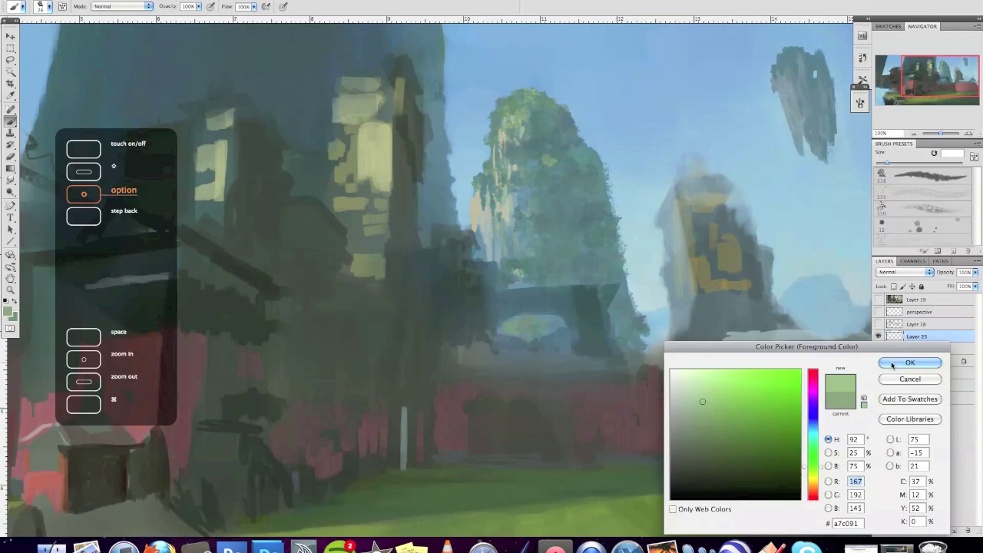
{"action": "key", "text": "Return"}
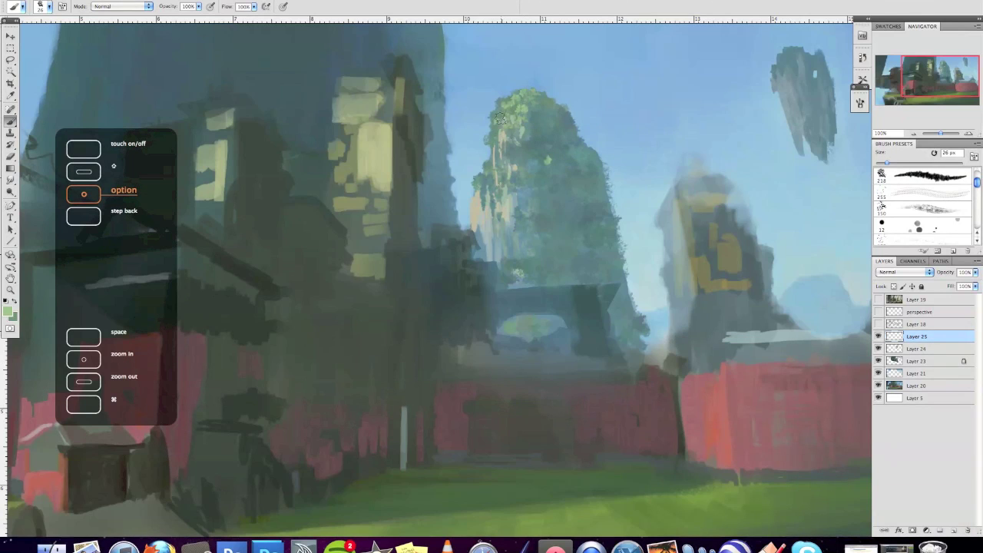
{"action": "right_click", "coordinate": [496, 175]}
{"action": "left_click_drag", "start_coordinate": [516, 197], "coordinate": [512, 197]}
{"action": "key", "text": "Return"}
Step: Check the 150 px eraser, return to the 20 px brush and extend the leaf clumps down the pillar, sampling its grey-green
{"action": "key", "text": "e"}
{"action": "right_click", "coordinate": [579, 221]}
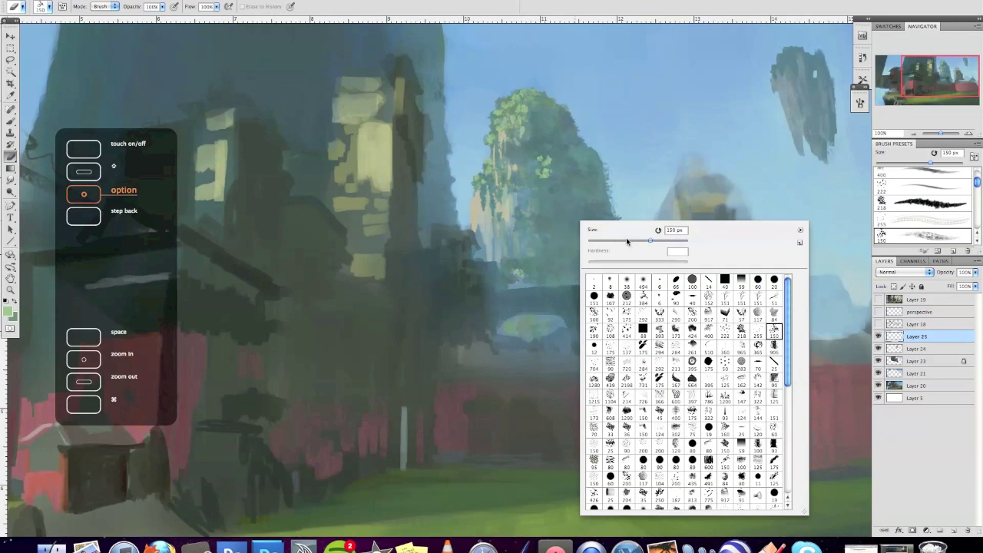
{"action": "key", "text": "Return"}
{"action": "left_click", "coordinate": [11, 121]}
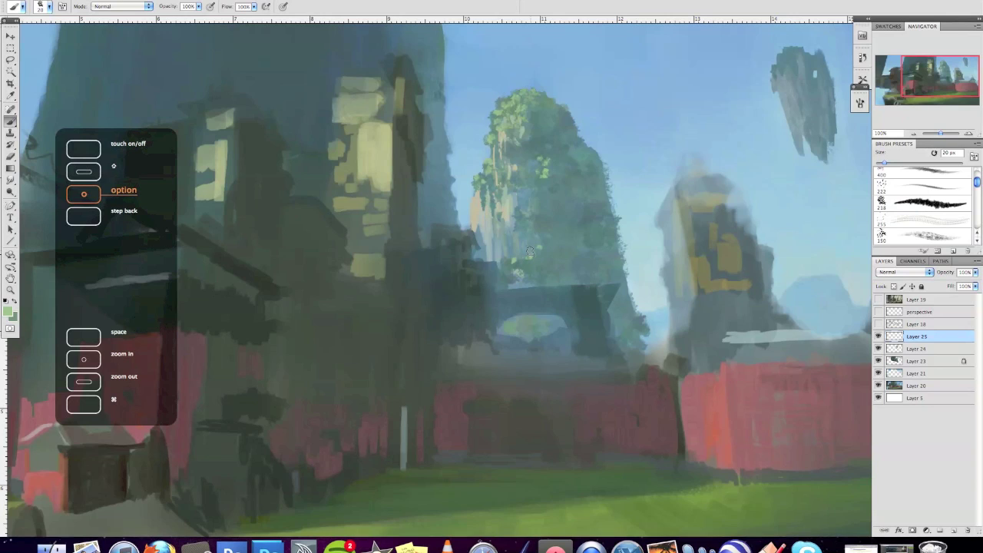
{"action": "left_click", "coordinate": [580, 242], "text": "alt"}
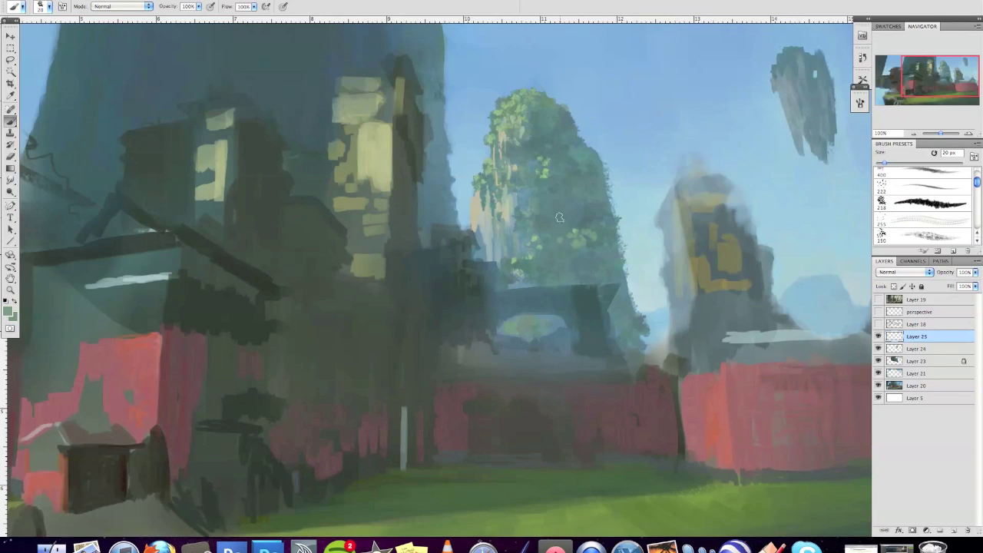
Step: Try brush sizes of 98 and 59 px, and pick a fine textured brush at 16 px for the pillar's rock
{"action": "right_click", "coordinate": [590, 171]}
{"action": "left_click_drag", "start_coordinate": [634, 197], "coordinate": [645, 197]}
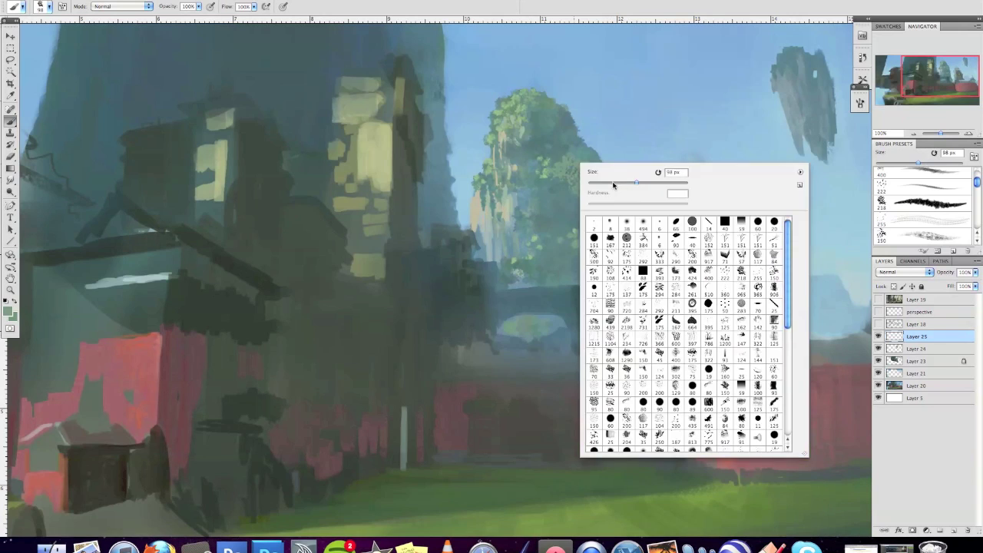
{"action": "key", "text": "Return"}
{"action": "right_click", "coordinate": [538, 332]}
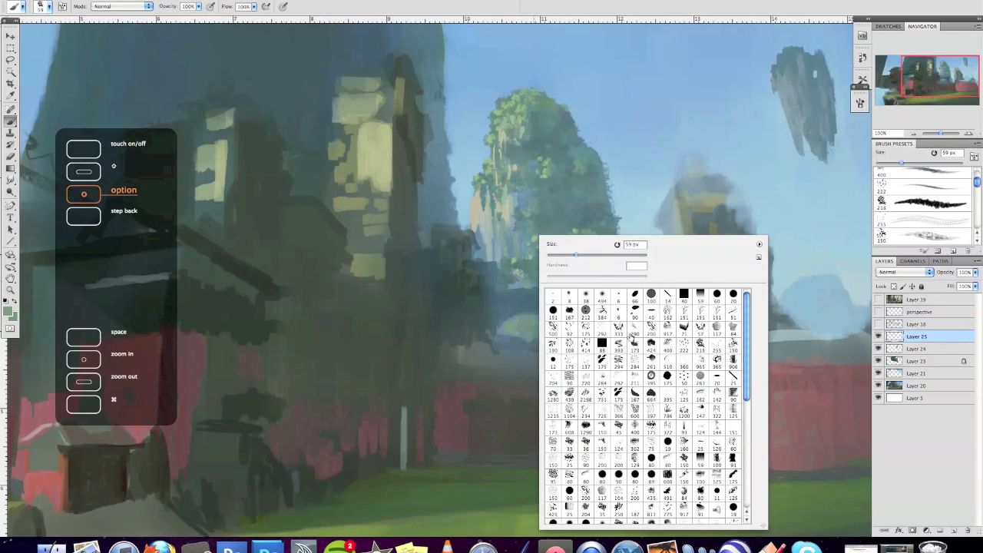
{"action": "left_click_drag", "start_coordinate": [572, 244], "coordinate": [505, 227]}
{"action": "key", "text": "Return"}
{"action": "right_click", "coordinate": [484, 231]}
{"action": "key", "text": "Return"}
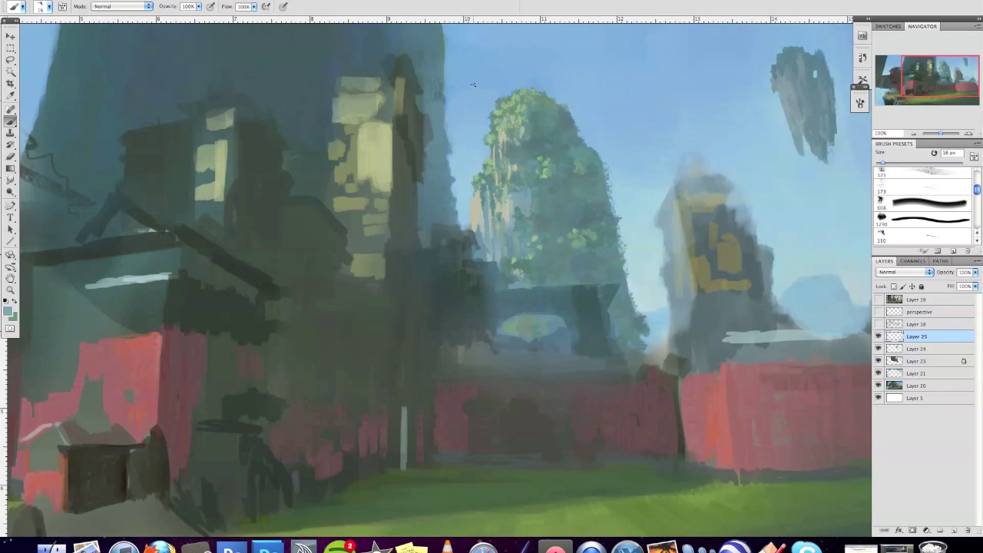
Step: Mix a muted blue and paint fine vertical rock streaks between the pillar's leaf clumps, undoing the unwanted strokes
{"action": "left_click", "coordinate": [9, 311]}
{"action": "left_click", "coordinate": [912, 360]}
{"action": "key", "text": "ctrl+alt+z"}
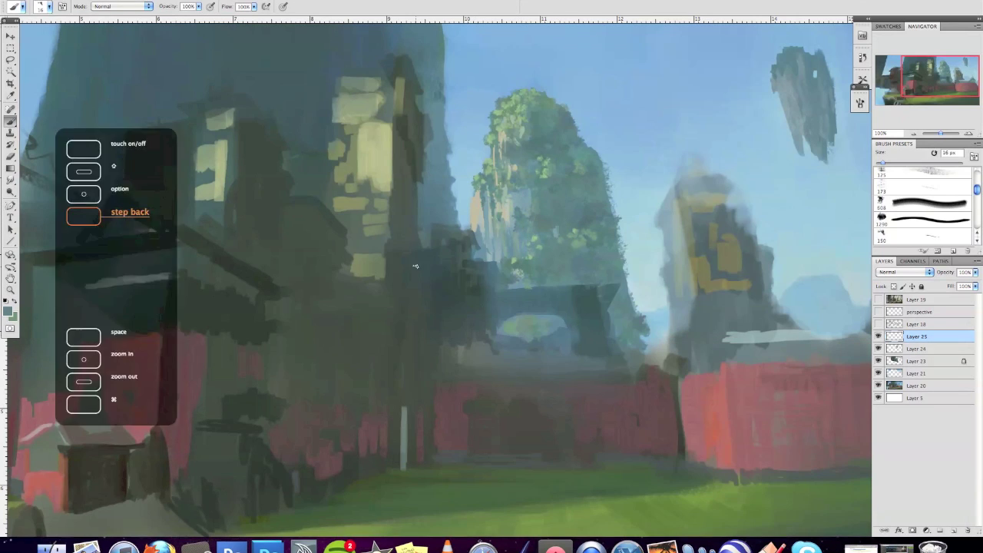
{"action": "left_click", "coordinate": [9, 311]}
{"action": "left_click", "coordinate": [911, 360]}
{"action": "key", "text": "ctrl+shift+z"}
{"action": "key", "text": "ctrl+alt+z"}
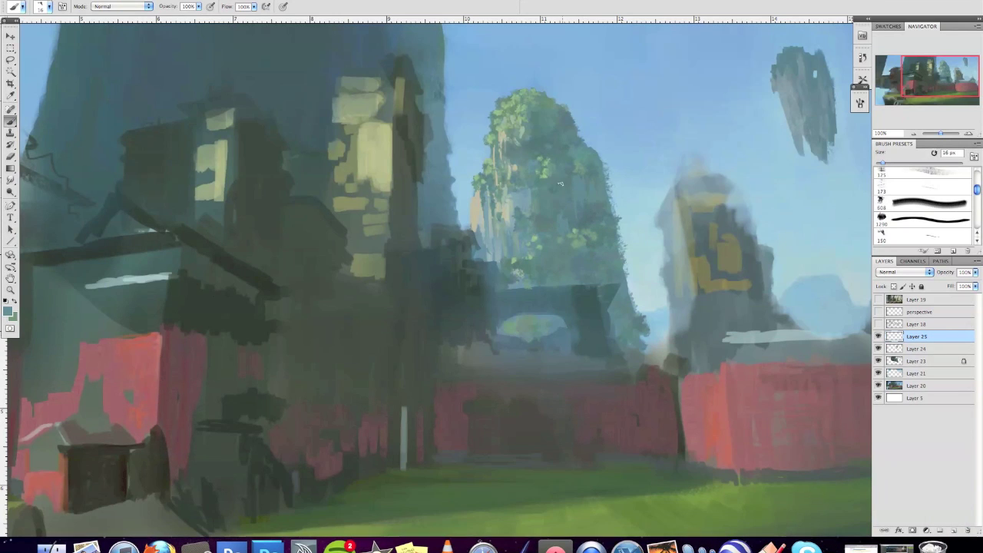
{"action": "key", "text": "alt"}
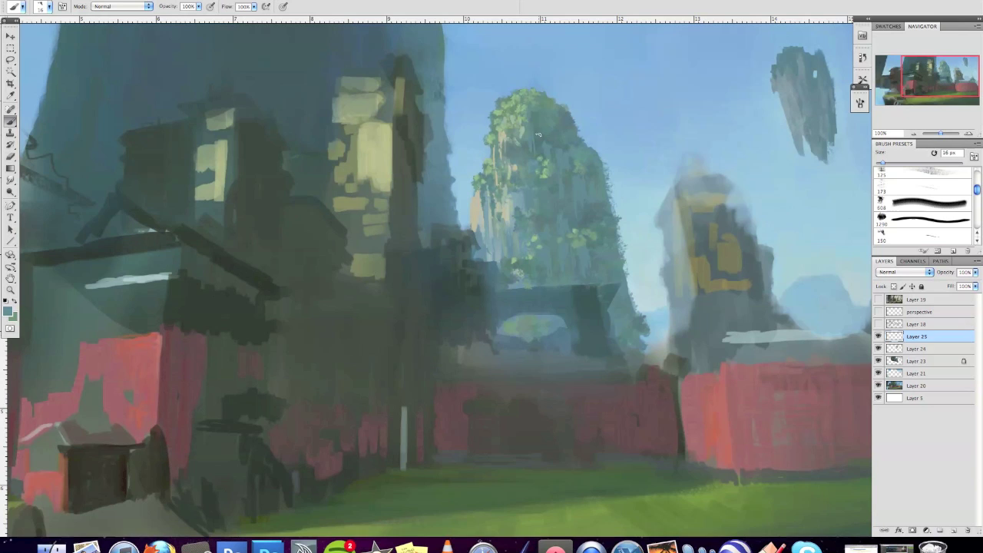
{"action": "left_click", "coordinate": [507, 214], "text": "alt"}
Step: Choose a soft round 160 px brush and combine Layer 25 with Layer 24, keeping the foliage detail
{"action": "key", "text": "super+minus"}
{"action": "right_click", "coordinate": [558, 235]}
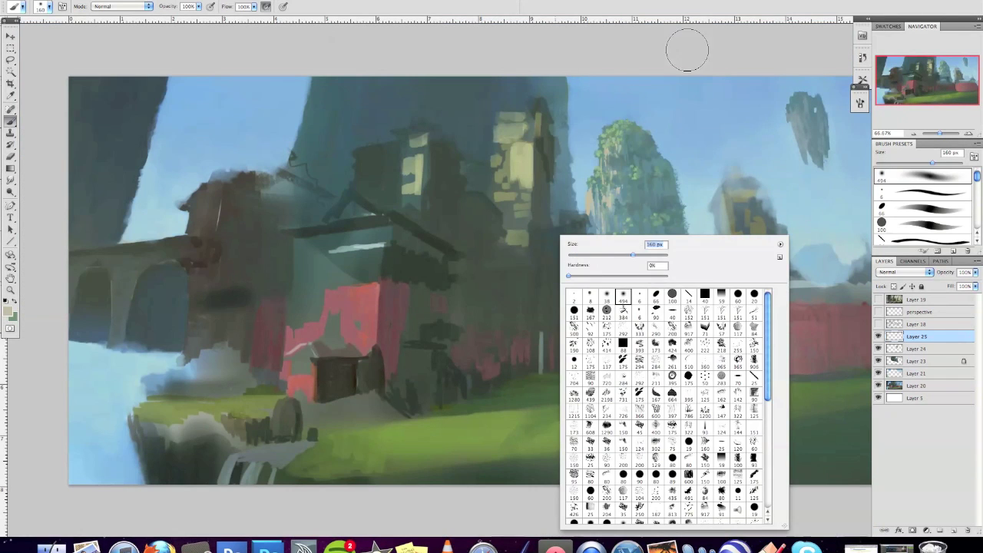
{"action": "left_click", "coordinate": [879, 336]}
{"action": "key", "text": "BackSpace"}
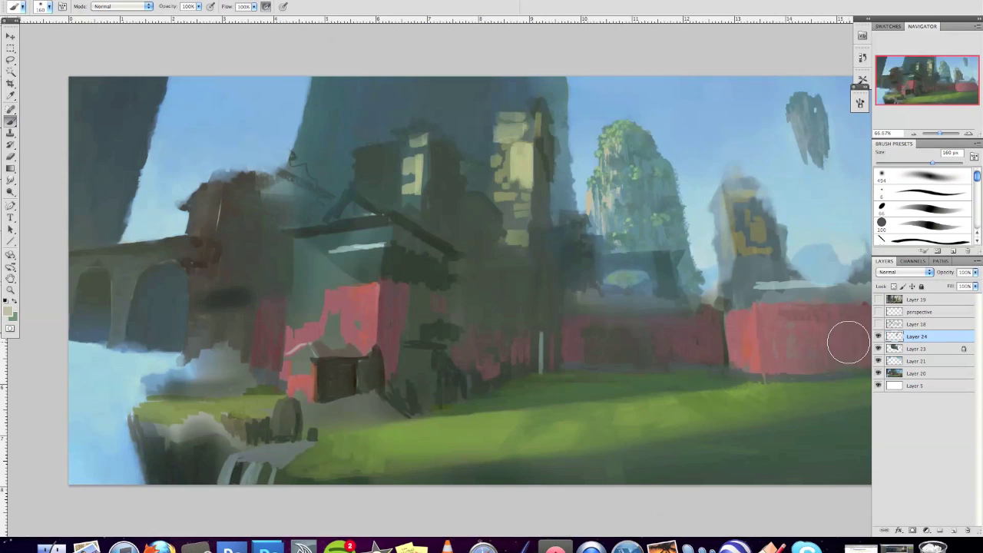
{"action": "key", "text": "BackSpace"}
Step: Soften the distant pillar with a sampled grey-green, reducing the soft round brush to 123 px and smaller
{"action": "left_click", "coordinate": [953, 530]}
{"action": "right_click", "coordinate": [611, 230]}
{"action": "left_click_drag", "start_coordinate": [676, 233], "coordinate": [665, 232]}
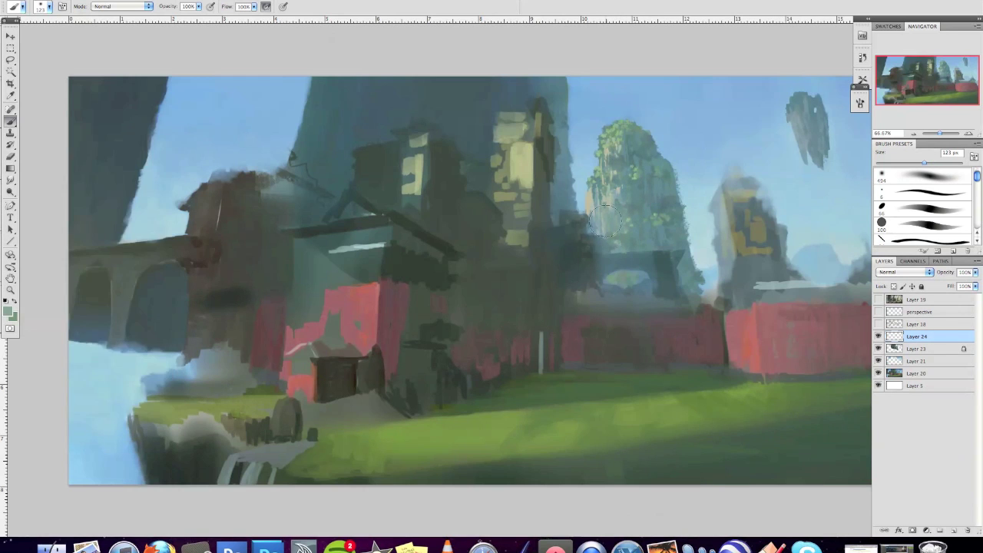
{"action": "right_click", "coordinate": [619, 241]}
{"action": "left_click_drag", "start_coordinate": [665, 230], "coordinate": [655, 230]}
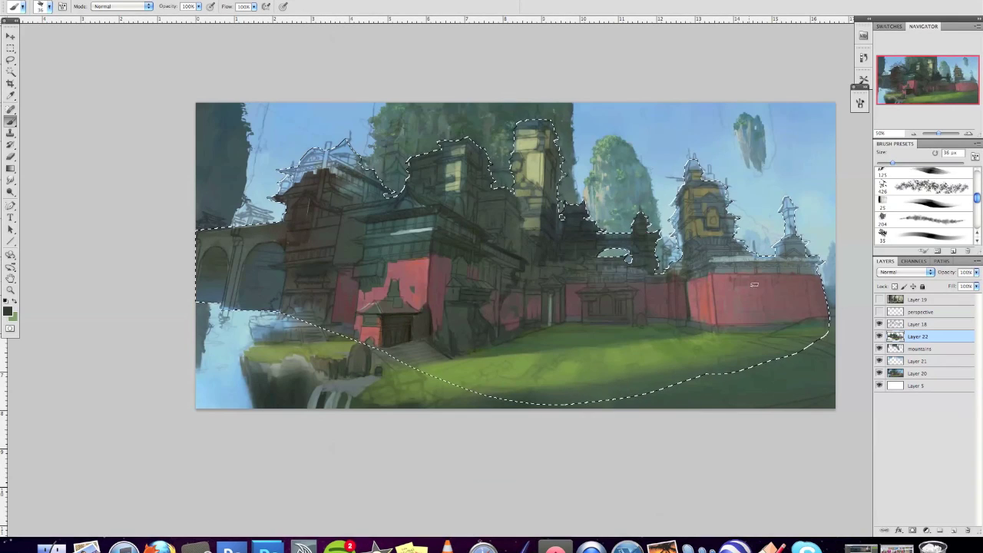
Step: Clear the building selection and paint the dark curved roofs of the pavilion beside the aqueduct on Layer 22, following the sketch lines
{"action": "mouse_move", "coordinate": [881, 337]}
{"action": "left_mouse_down"}
{"action": "mouse_move", "coordinate": [883, 361]}
{"action": "mouse_move", "coordinate": [880, 336]}
{"action": "left_mouse_up"}
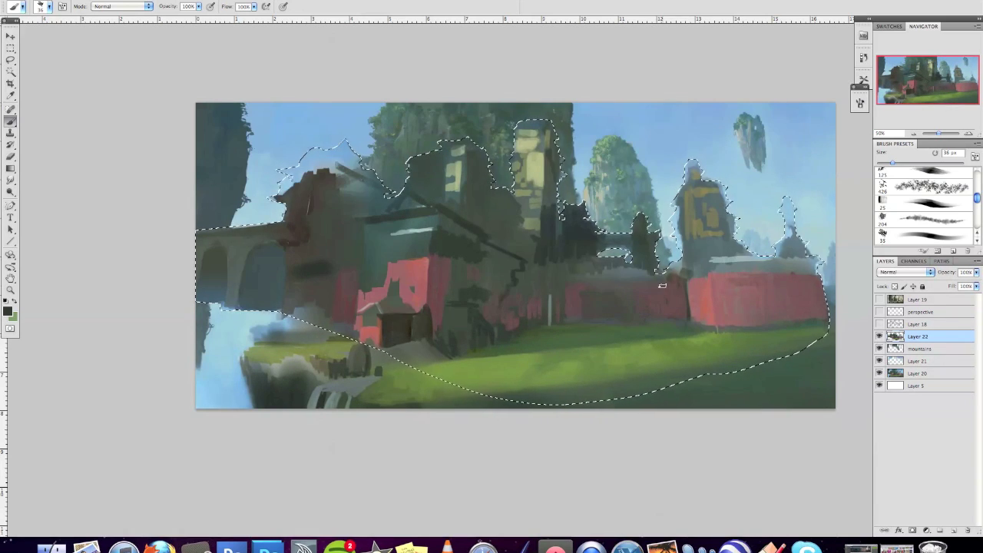
{"action": "key", "text": "ctrl+d"}
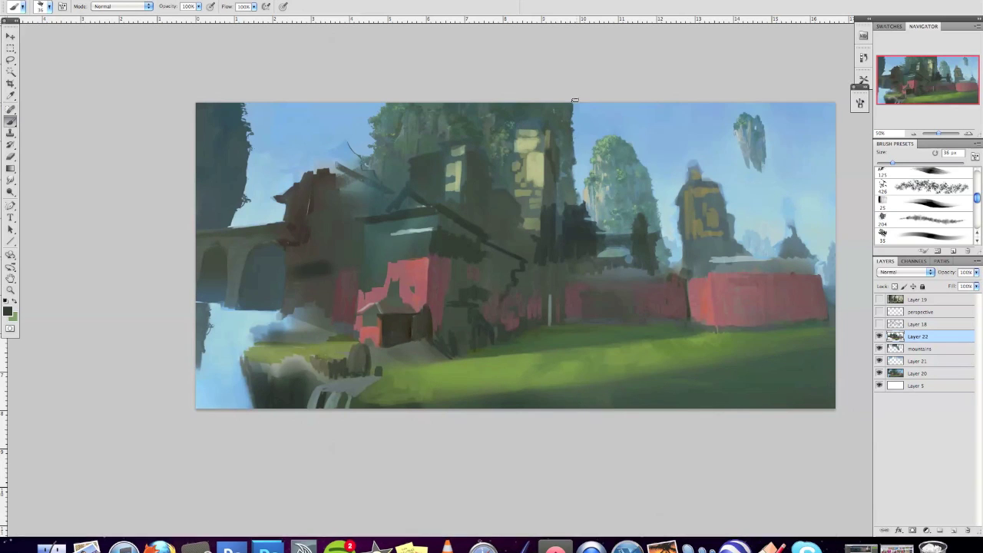
{"action": "left_click", "coordinate": [879, 324]}
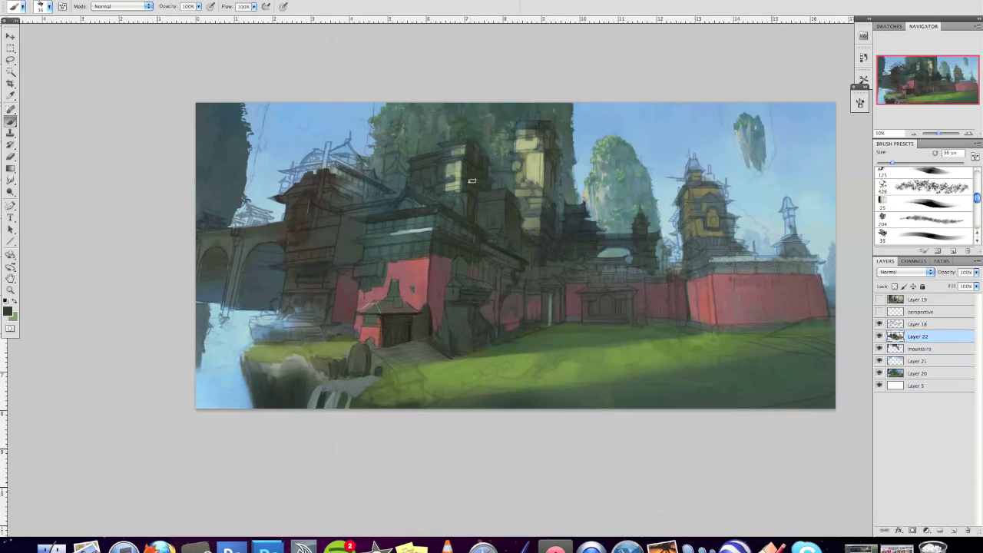
{"action": "mouse_move", "coordinate": [383, 189]}
{"action": "left_mouse_down"}
{"action": "mouse_move", "coordinate": [362, 156]}
{"action": "mouse_move", "coordinate": [351, 175]}
{"action": "mouse_move", "coordinate": [335, 162]}
{"action": "mouse_move", "coordinate": [326, 171]}
{"action": "mouse_move", "coordinate": [314, 147]}
{"action": "mouse_move", "coordinate": [299, 192]}
{"action": "mouse_move", "coordinate": [294, 169]}
{"action": "mouse_move", "coordinate": [275, 198]}
{"action": "mouse_move", "coordinate": [292, 180]}
{"action": "mouse_move", "coordinate": [289, 211]}
{"action": "mouse_move", "coordinate": [271, 240]}
{"action": "mouse_move", "coordinate": [255, 220]}
{"action": "mouse_move", "coordinate": [237, 244]}
{"action": "mouse_move", "coordinate": [216, 226]}
{"action": "left_mouse_up"}
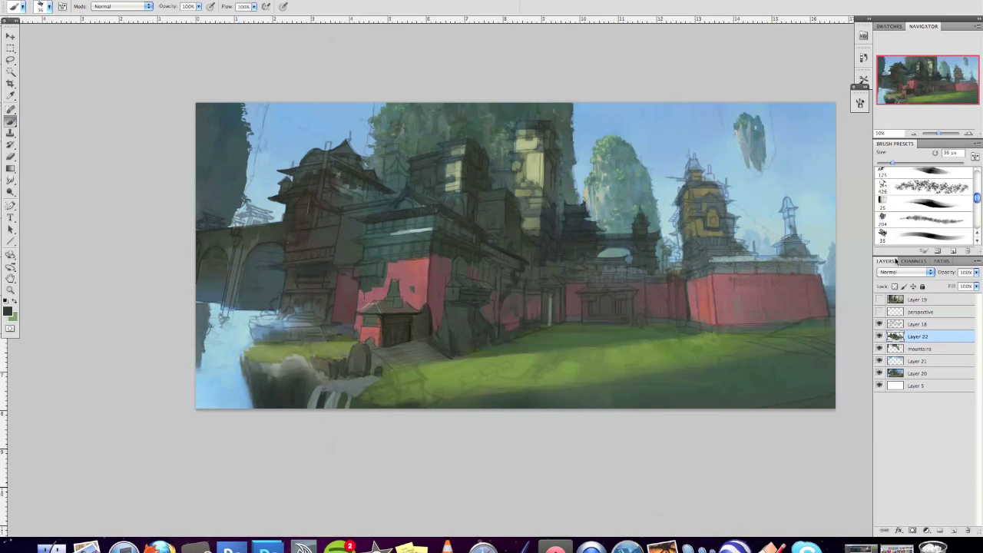
Step: Hide the sketch lines, set the brush to 47 px and paint the dark buildings beside the arched bridge with sampled tones
{"action": "left_click", "coordinate": [880, 325]}
{"action": "right_click", "coordinate": [646, 234]}
{"action": "left_click_drag", "start_coordinate": [665, 251], "coordinate": [671, 251]}
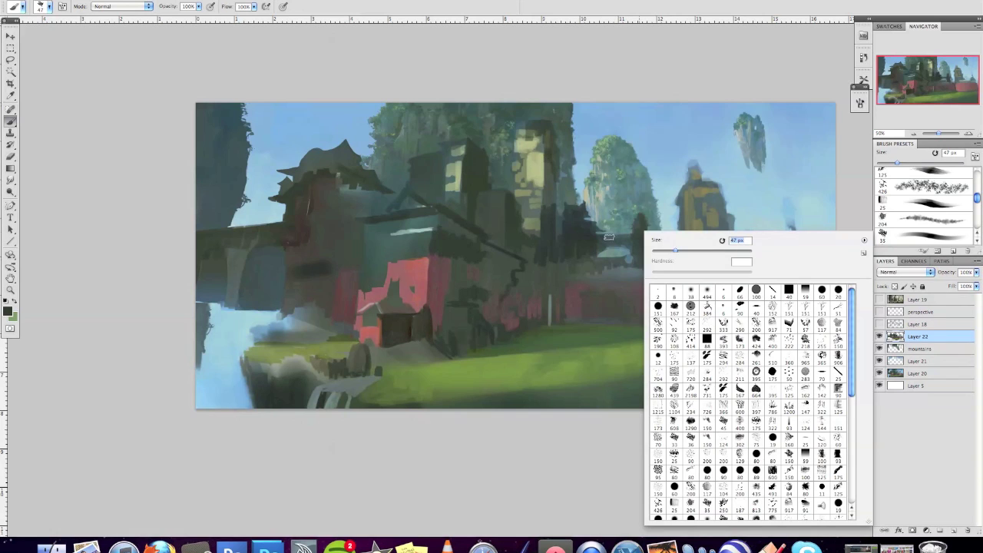
{"action": "key", "text": "x"}
{"action": "key", "text": "Return"}
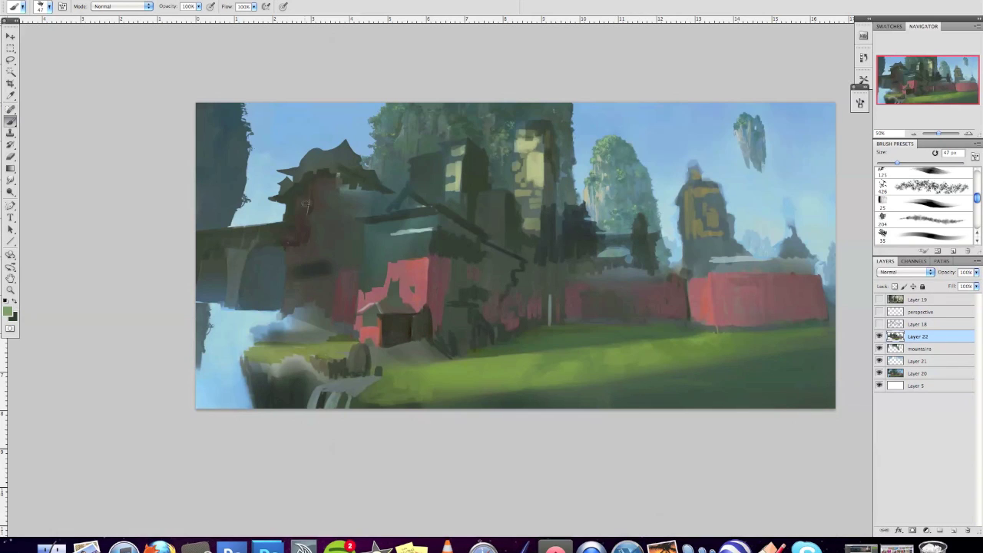
{"action": "left_click", "coordinate": [595, 221], "text": "alt"}
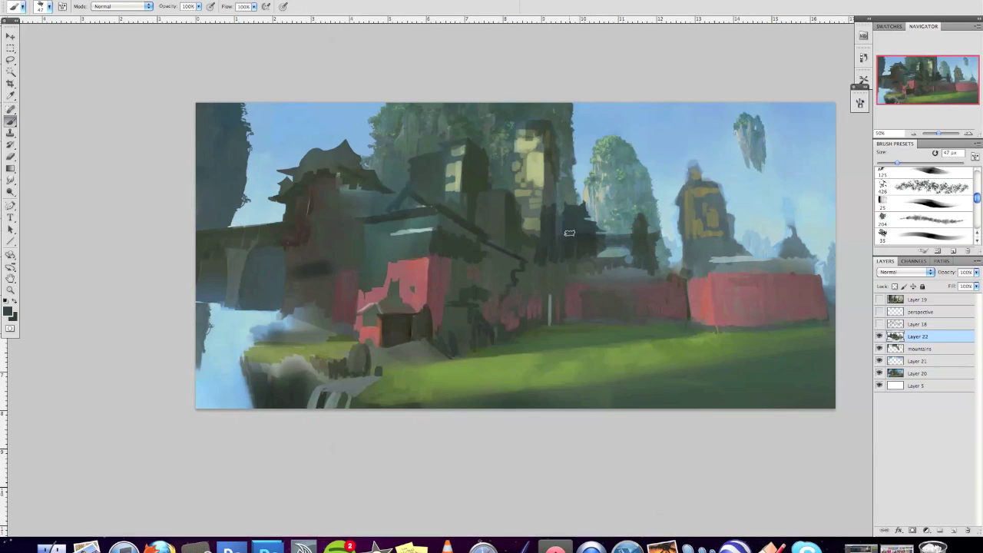
{"action": "left_click", "coordinate": [570, 234], "text": "alt"}
{"action": "mouse_move", "coordinate": [570, 233]}
{"action": "left_mouse_down"}
{"action": "mouse_move", "coordinate": [615, 222]}
{"action": "mouse_move", "coordinate": [634, 248]}
{"action": "mouse_move", "coordinate": [603, 247]}
{"action": "mouse_move", "coordinate": [640, 251]}
{"action": "mouse_move", "coordinate": [607, 244]}
{"action": "left_mouse_up"}
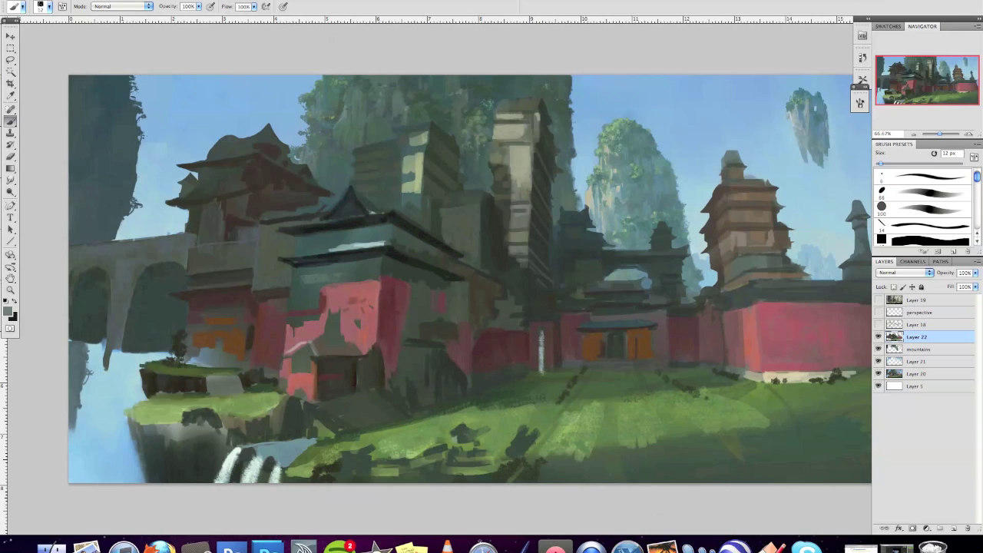
Step: Add a small grey shape at the dark rock's foot, show the sketch lines and rework the rock base with sampled dark tones
{"action": "left_click_drag", "start_coordinate": [446, 372], "coordinate": [453, 393]}
{"action": "left_click", "coordinate": [878, 325]}
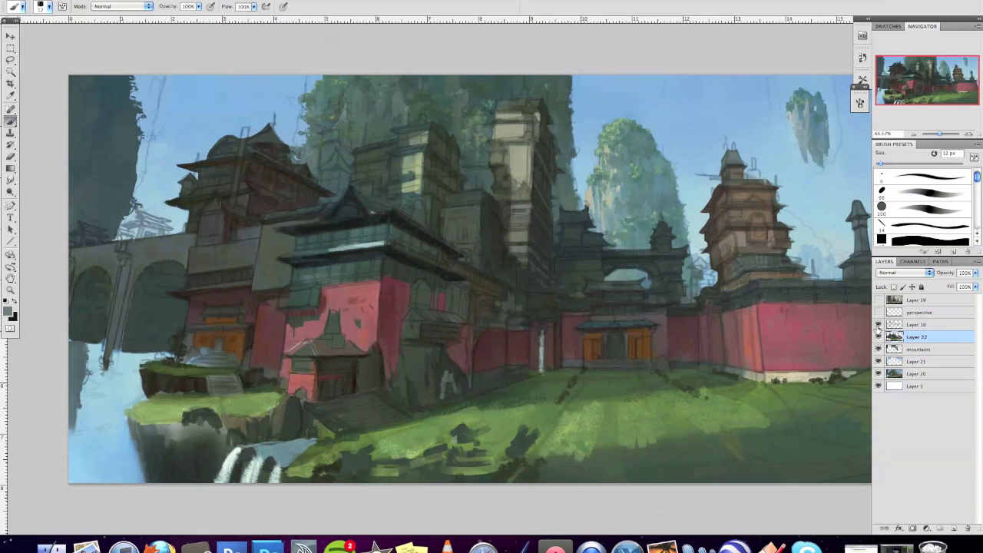
{"action": "left_click", "coordinate": [292, 401], "text": "alt"}
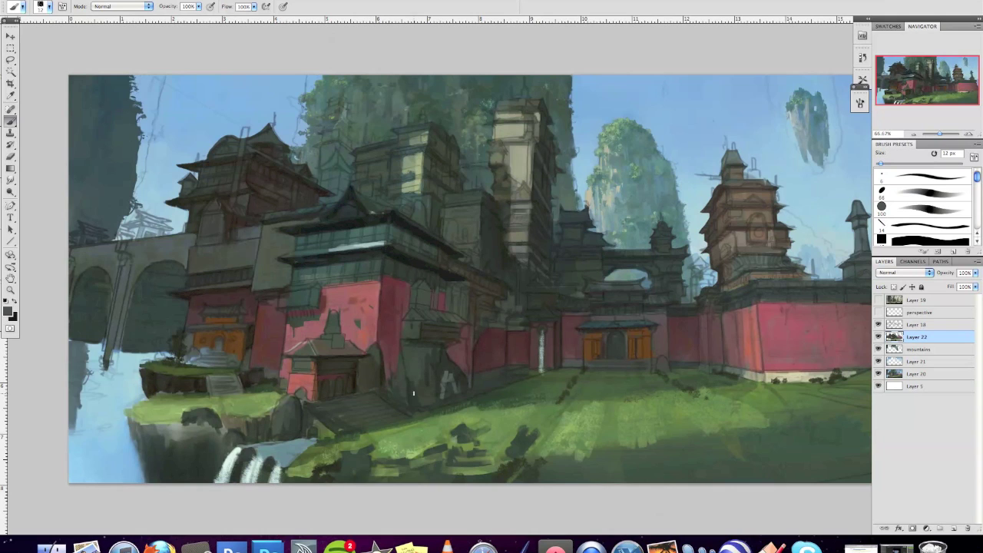
{"action": "left_click", "coordinate": [405, 369], "text": "alt"}
{"action": "left_click_drag", "start_coordinate": [404, 385], "coordinate": [389, 380]}
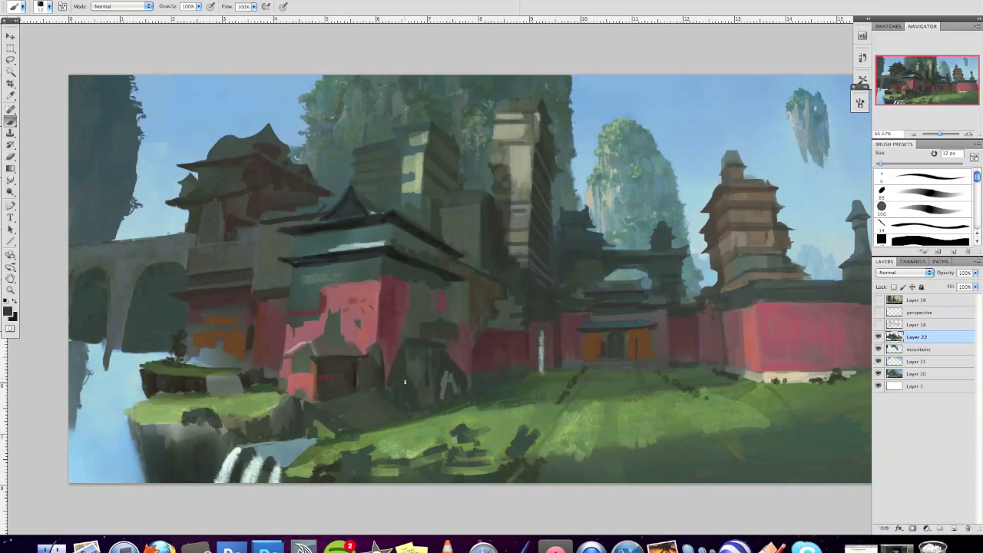
Step: Paint the small shrine's roof and ochre front above the dark rock with sampled colours, checking against the sketch lines
{"action": "left_click", "coordinate": [878, 324]}
{"action": "left_click", "coordinate": [879, 324]}
{"action": "left_click", "coordinate": [484, 317], "text": "alt"}
{"action": "left_click", "coordinate": [878, 325]}
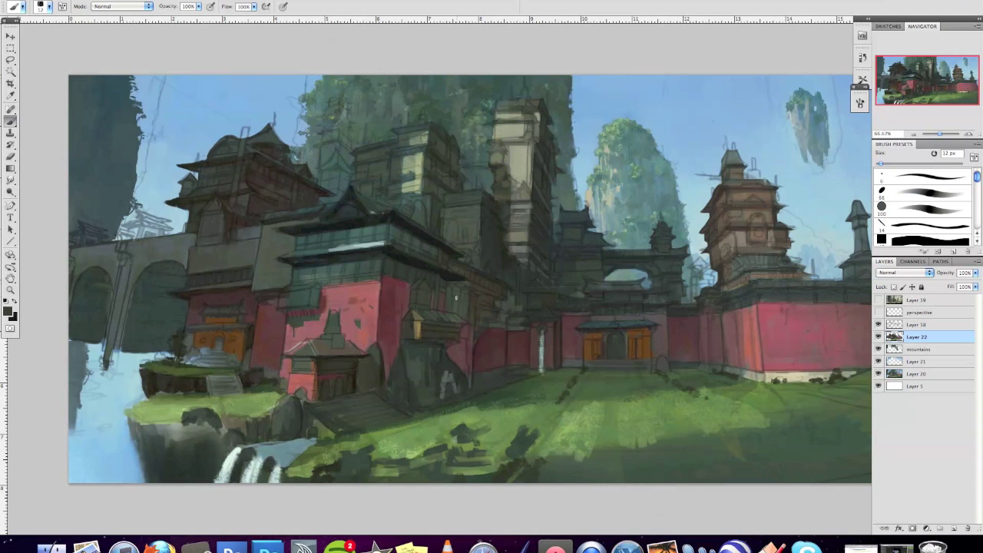
Step: Paint stone tones on the tall tower and the flat-roofed block beside it with sampled colours, and show the perspective grid
{"action": "left_click", "coordinate": [519, 171], "text": "alt"}
{"action": "left_click_drag", "start_coordinate": [479, 190], "coordinate": [479, 209]}
{"action": "key", "text": "alt"}
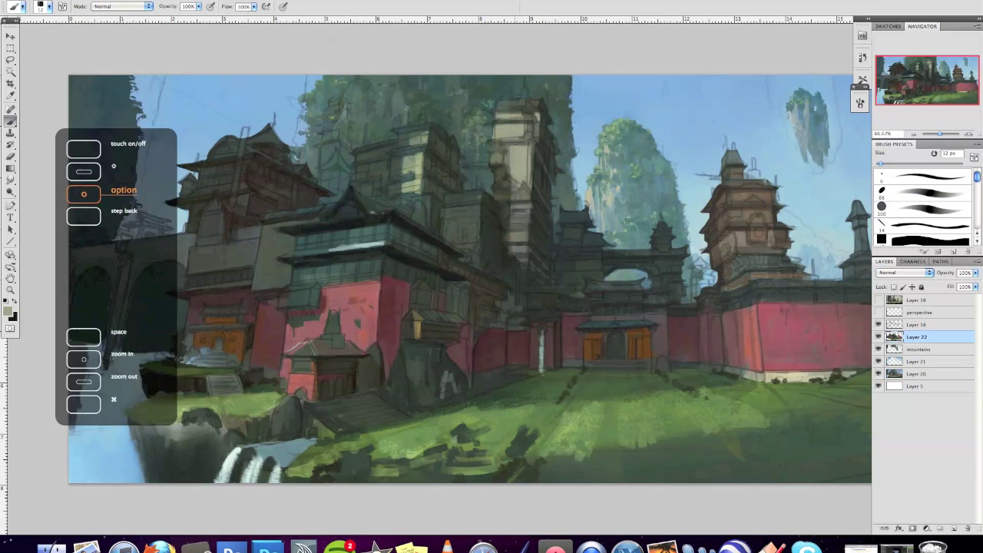
{"action": "mouse_move", "coordinate": [510, 158]}
{"action": "left_mouse_down"}
{"action": "mouse_move", "coordinate": [501, 180]}
{"action": "mouse_move", "coordinate": [519, 196]}
{"action": "mouse_move", "coordinate": [496, 195]}
{"action": "left_mouse_up"}
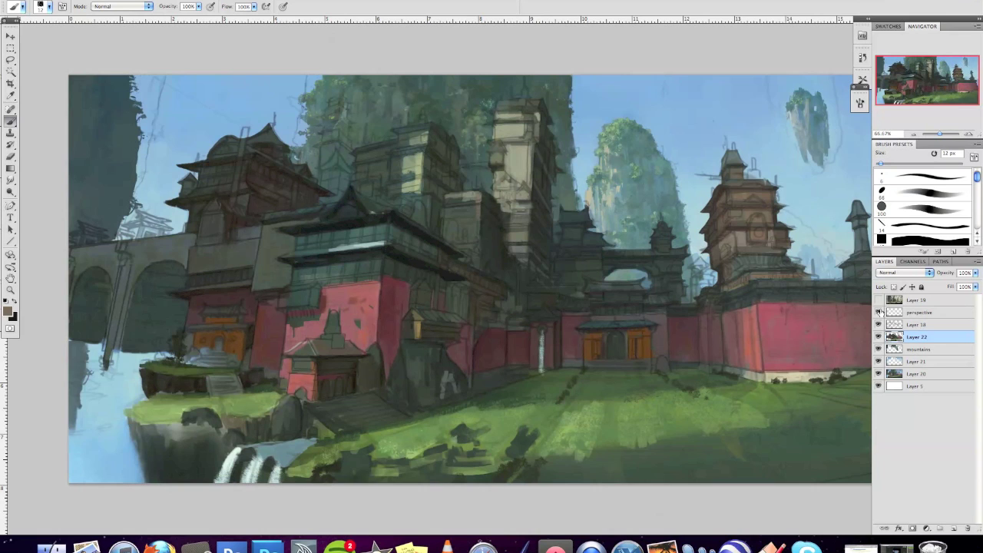
{"action": "left_click", "coordinate": [879, 312]}
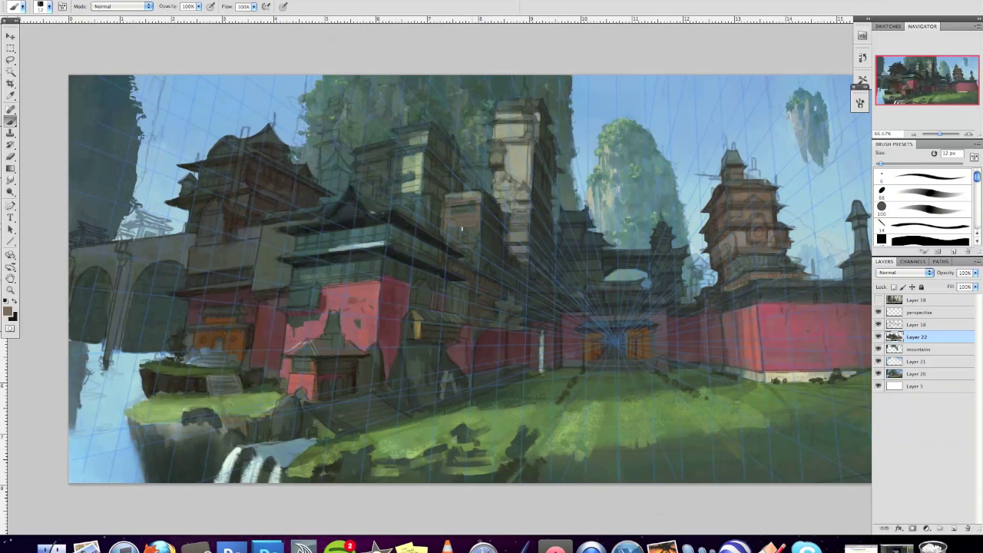
Step: Hide the perspective grid and refine the flat-roofed stone block beside the tall tower with sampled tones
{"action": "left_click", "coordinate": [879, 312]}
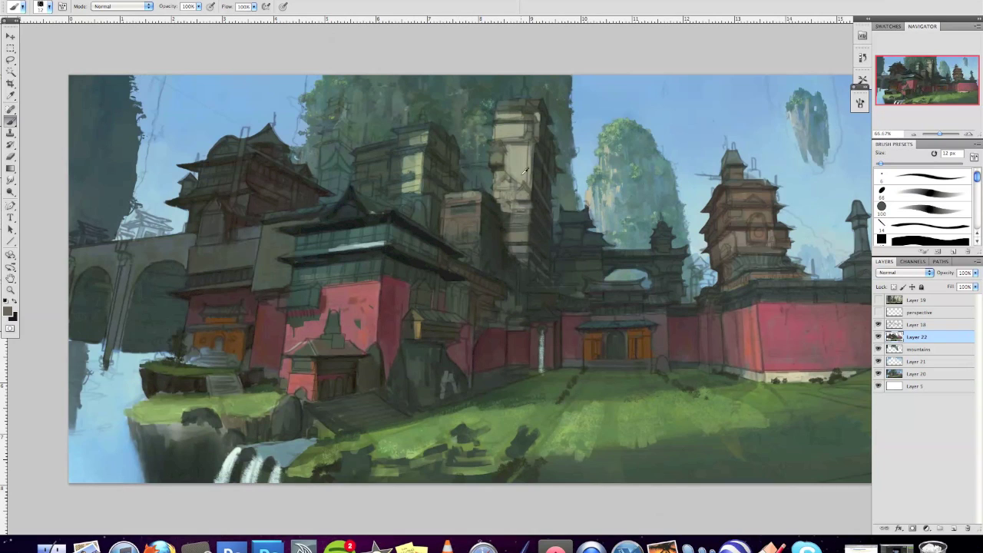
{"action": "key", "text": "alt"}
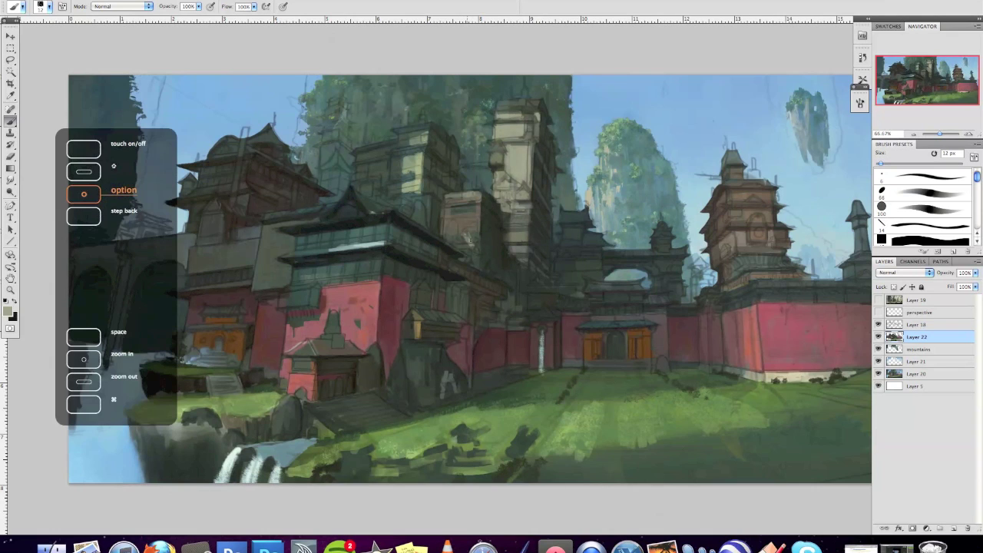
{"action": "left_click", "coordinate": [462, 227], "text": "alt"}
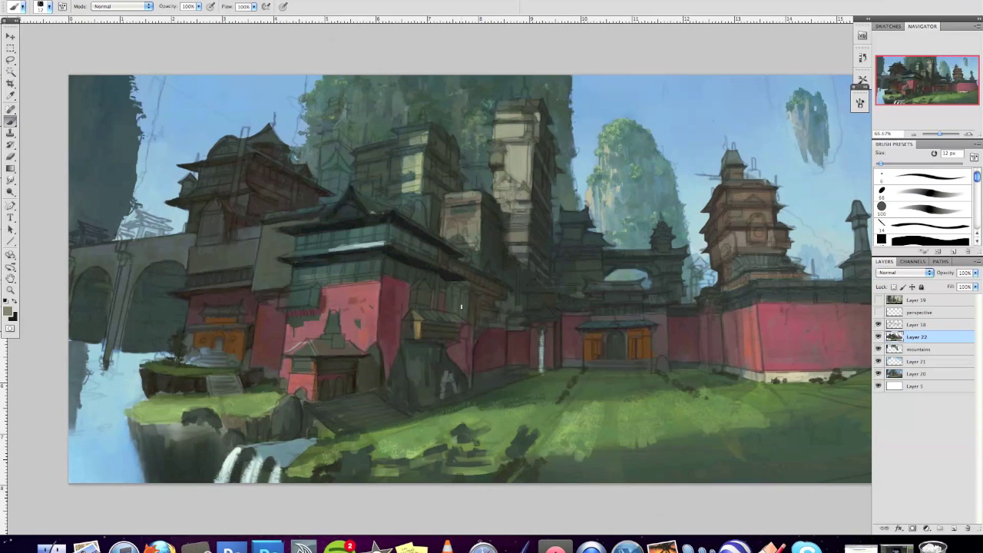
{"action": "key", "text": "alt"}
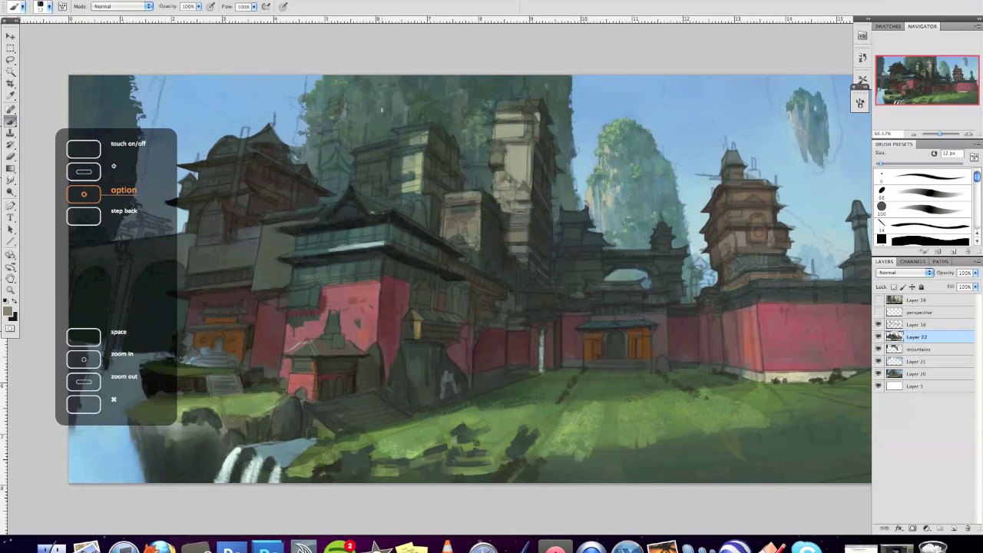
Step: Compare the painting with and without the sketch lines, leave the lines hidden and sample a dark tone from the stepped-roof building
{"action": "left_click", "coordinate": [879, 324]}
{"action": "left_click", "coordinate": [879, 324]}
{"action": "left_click", "coordinate": [879, 324]}
{"action": "left_click", "coordinate": [879, 324]}
{"action": "left_click", "coordinate": [879, 324]}
{"action": "left_click", "coordinate": [268, 214], "text": "alt"}
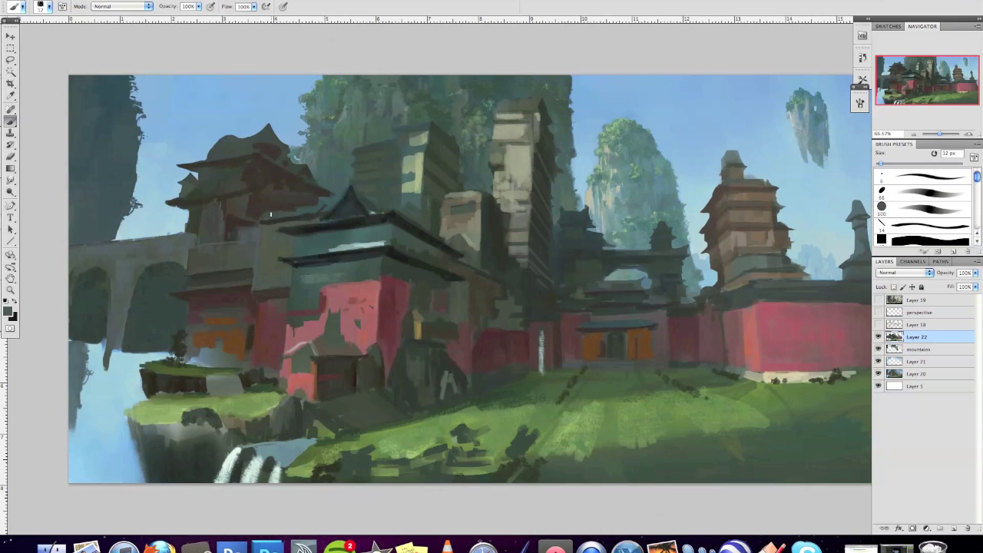
Step: Choose the textured 204 brush, paint the boulder beside the red building in grey tones and reduce the brush to 96 px
{"action": "key", "text": "alt"}
{"action": "right_click", "coordinate": [330, 256]}
{"action": "left_click", "coordinate": [485, 355]}
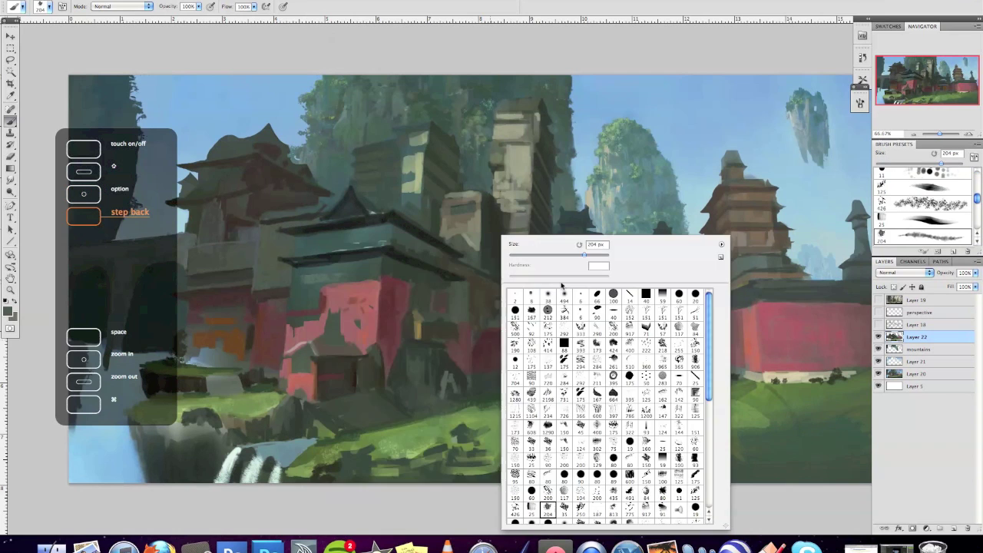
{"action": "left_click", "coordinate": [417, 355]}
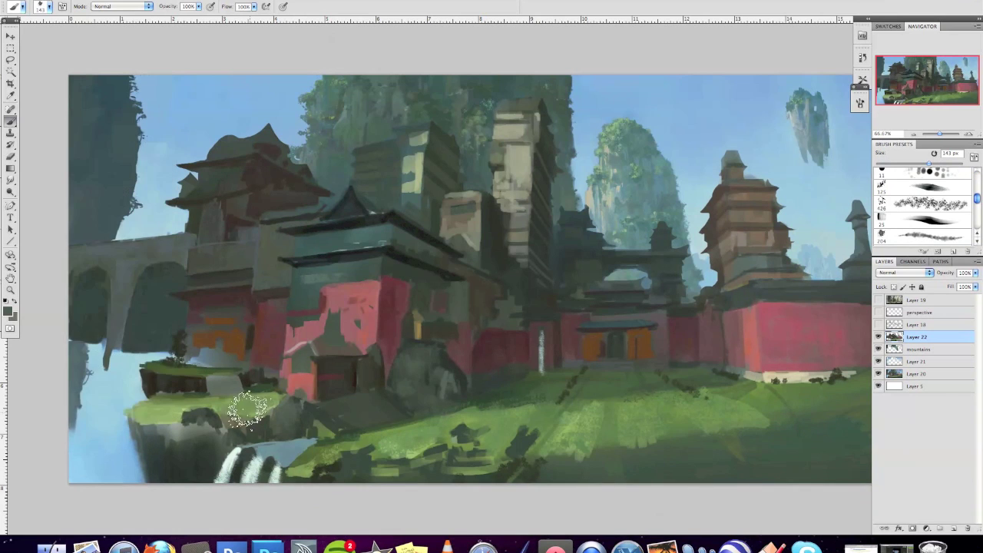
{"action": "right_click", "coordinate": [202, 413]}
{"action": "double_click", "coordinate": [252, 491]}
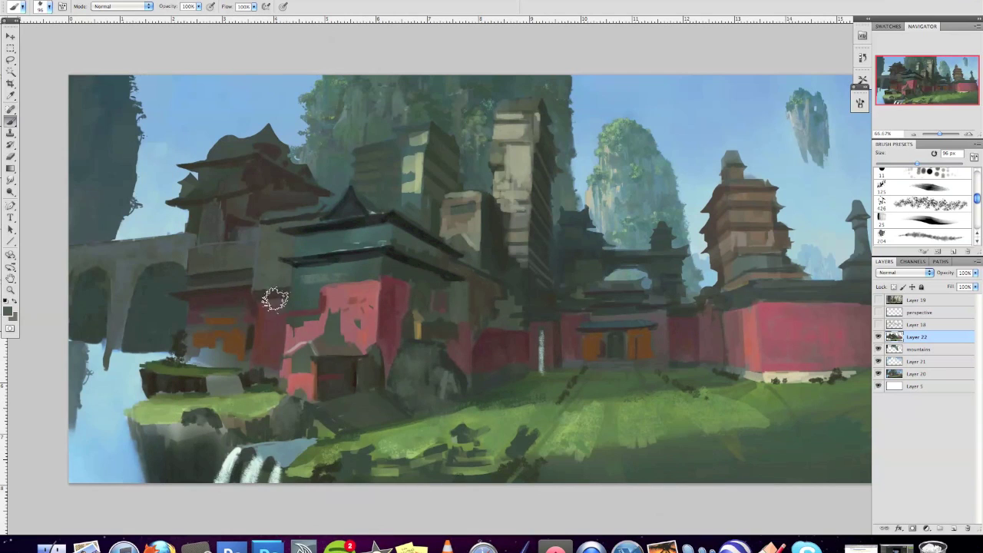
Step: Texture the shaded buildings and red walls with the 96 px brush, using sampled grey and dark red tones
{"action": "key", "text": "alt"}
{"action": "key", "text": "alt"}
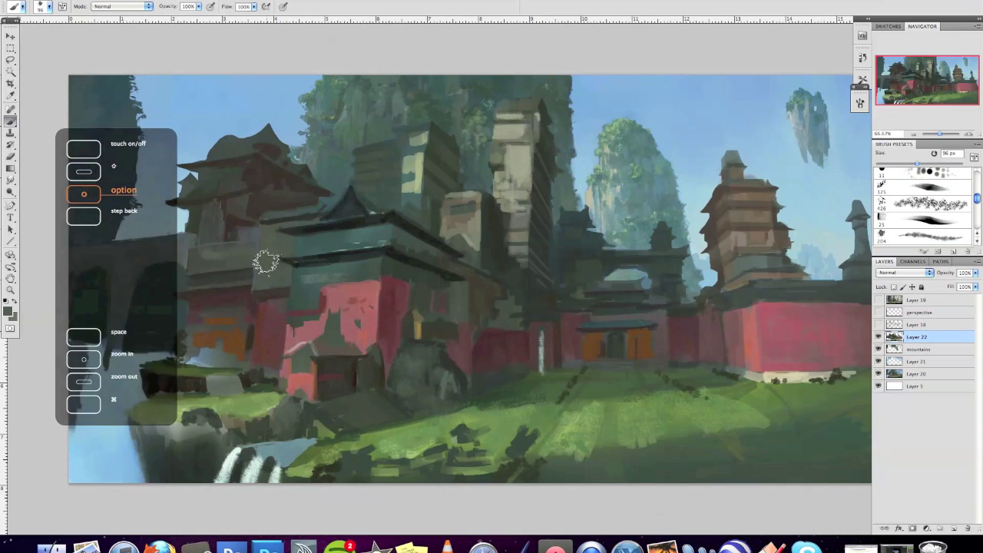
{"action": "key", "text": "alt"}
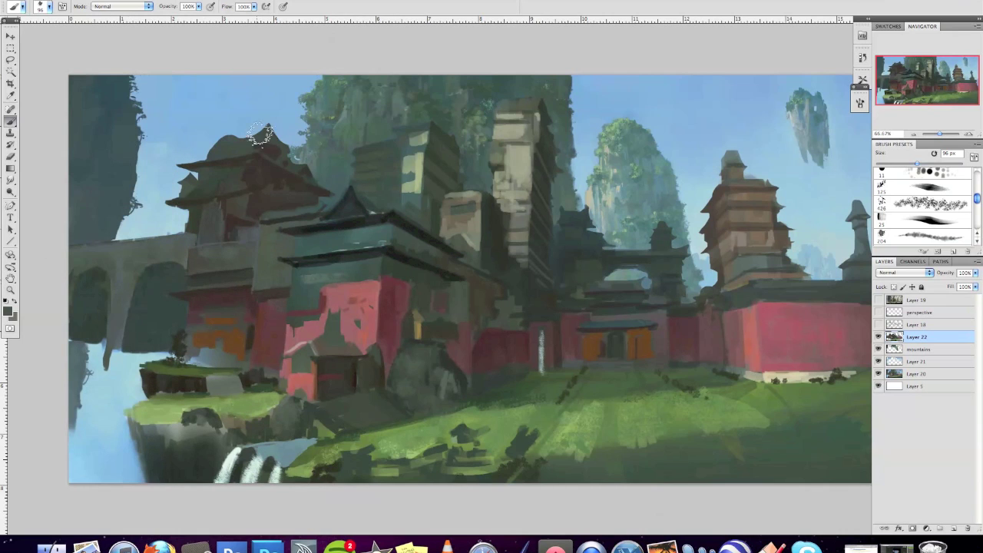
{"action": "key", "text": "alt"}
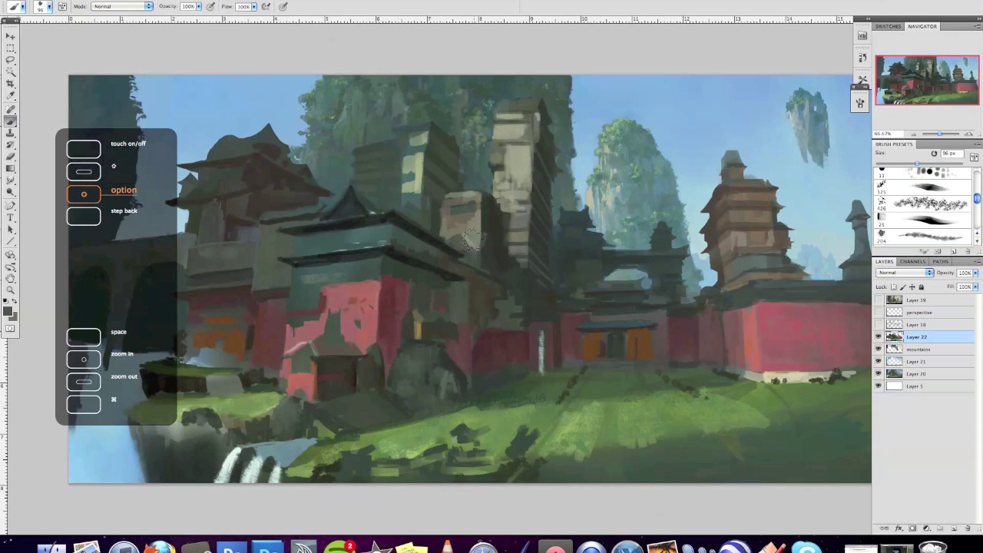
{"action": "left_click", "coordinate": [395, 283], "text": "alt"}
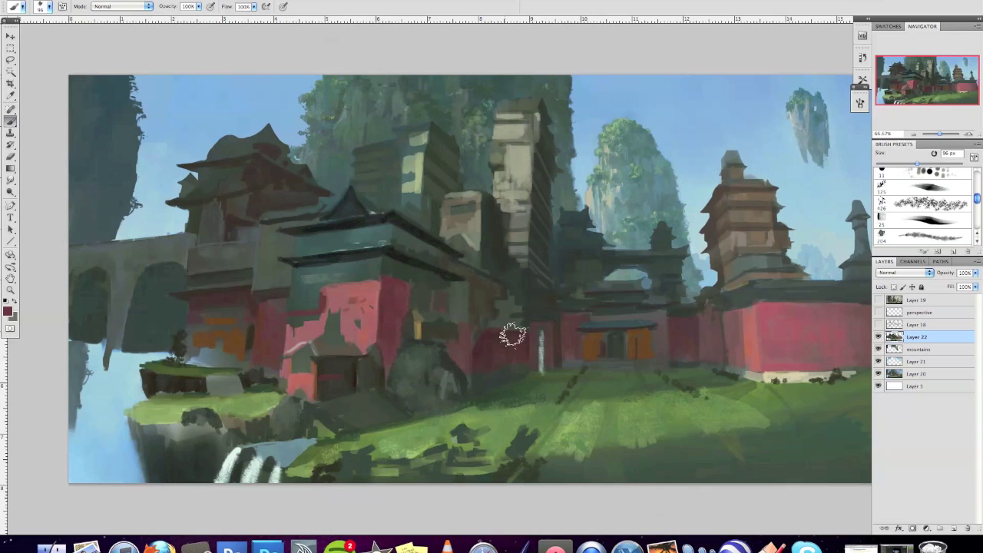
{"action": "key", "text": "ctrl"}
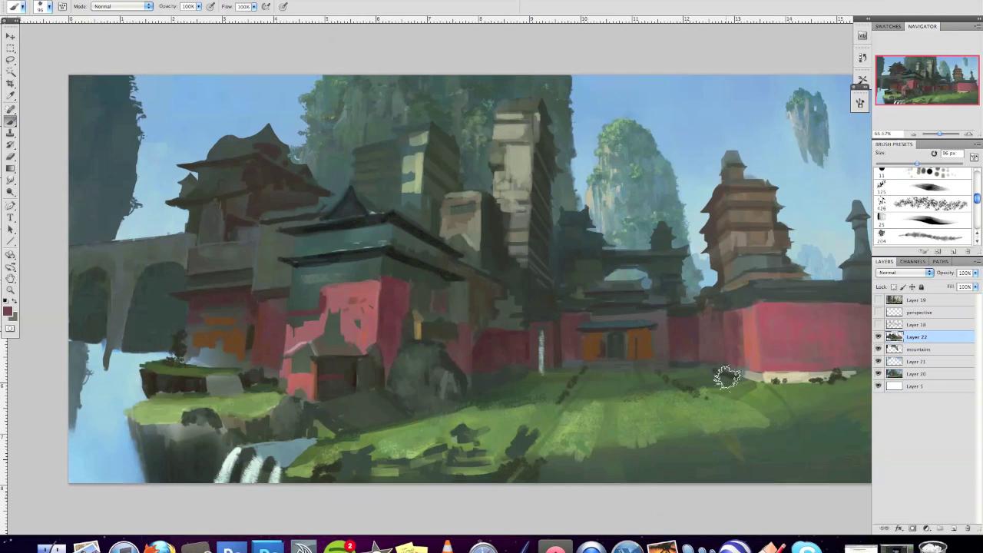
Step: Set a 13 px brush, sample a dark tone for the eaves of the red corner building and show the sketch lines
{"action": "right_click", "coordinate": [476, 247]}
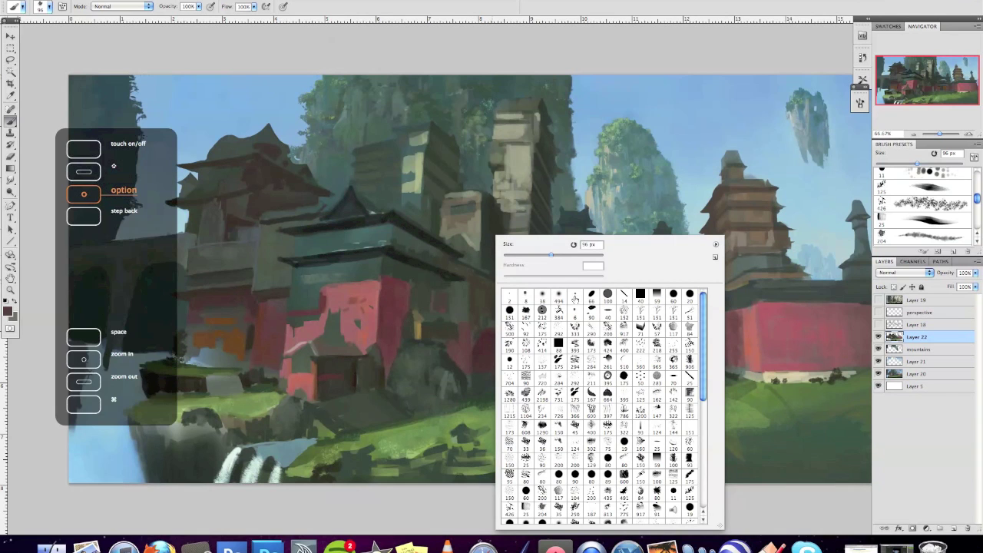
{"action": "left_click", "coordinate": [514, 256]}
{"action": "key", "text": "Return"}
{"action": "key", "text": "alt"}
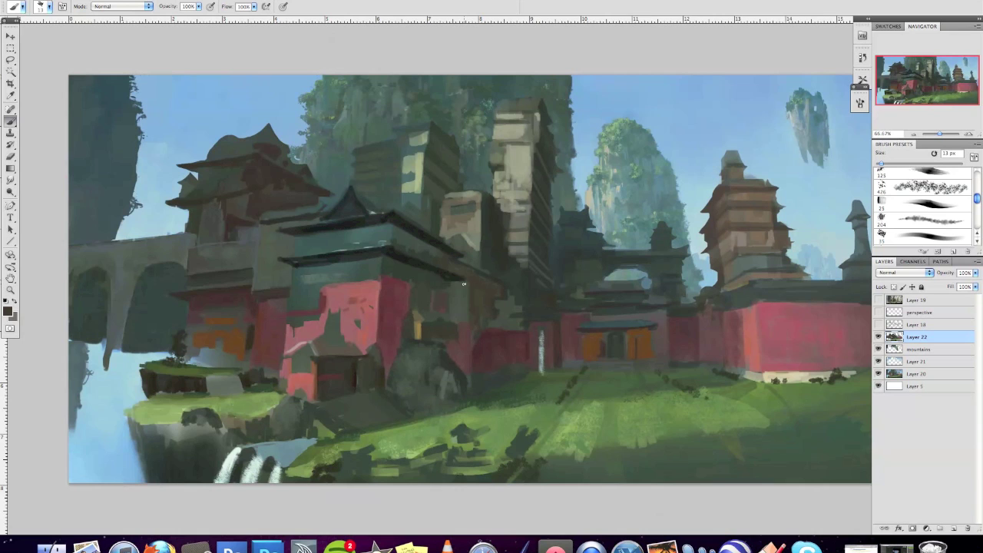
{"action": "left_click", "coordinate": [879, 324]}
{"action": "key", "text": "alt"}
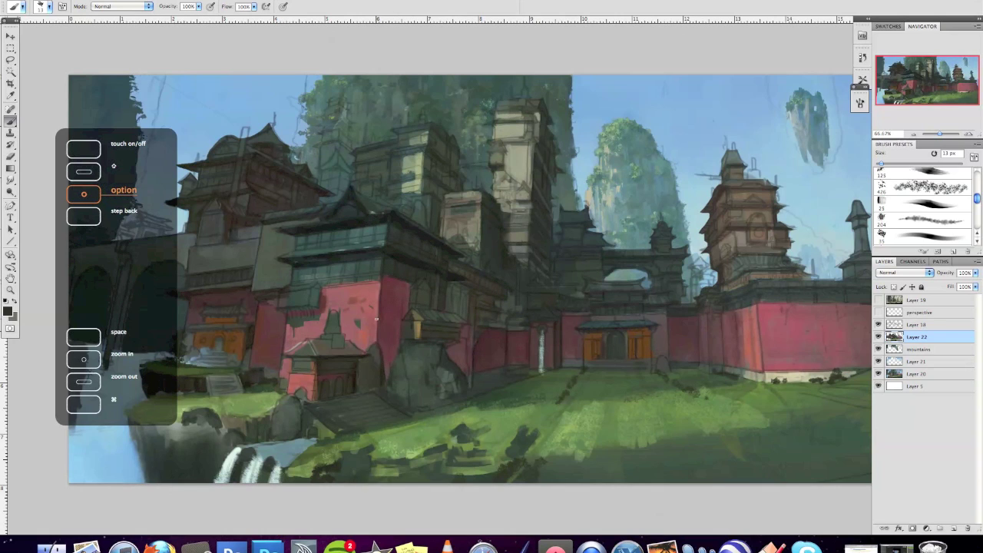
Step: Clean up the top edge and front of the red corner wall with sampled reds, and hide the sketch lines
{"action": "left_click", "coordinate": [376, 287], "text": "alt"}
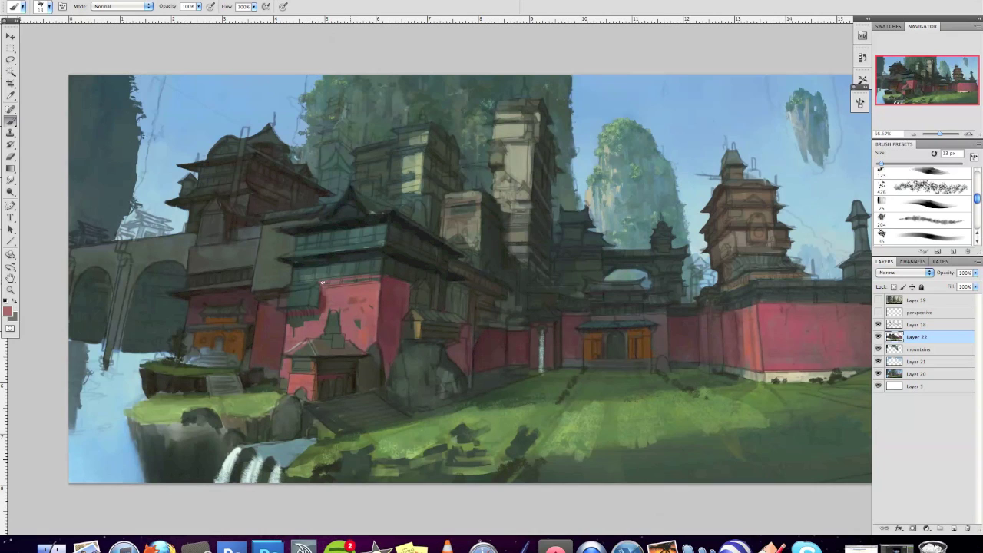
{"action": "left_click", "coordinate": [375, 271], "text": "alt"}
{"action": "key", "text": "alt"}
{"action": "left_click", "coordinate": [309, 319], "text": "alt"}
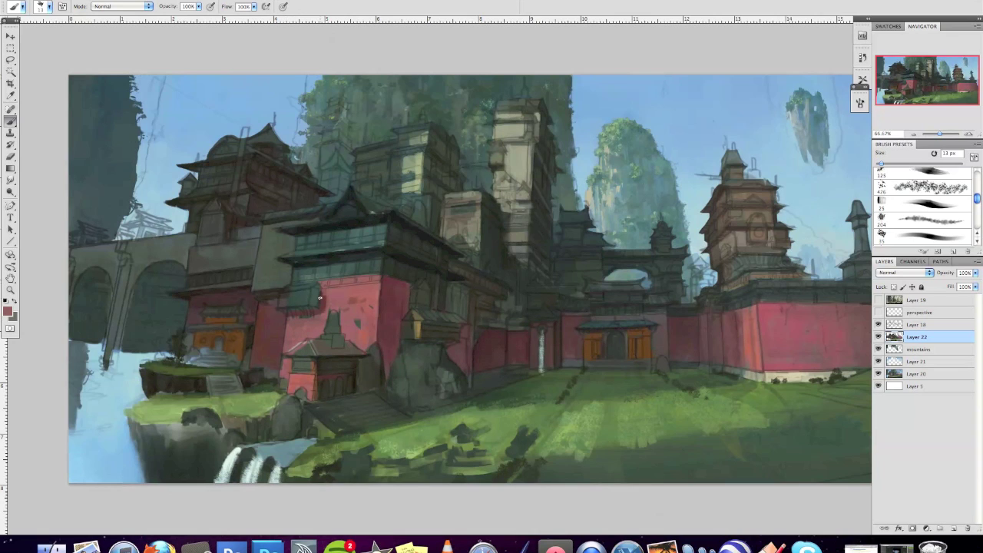
{"action": "left_click", "coordinate": [878, 324]}
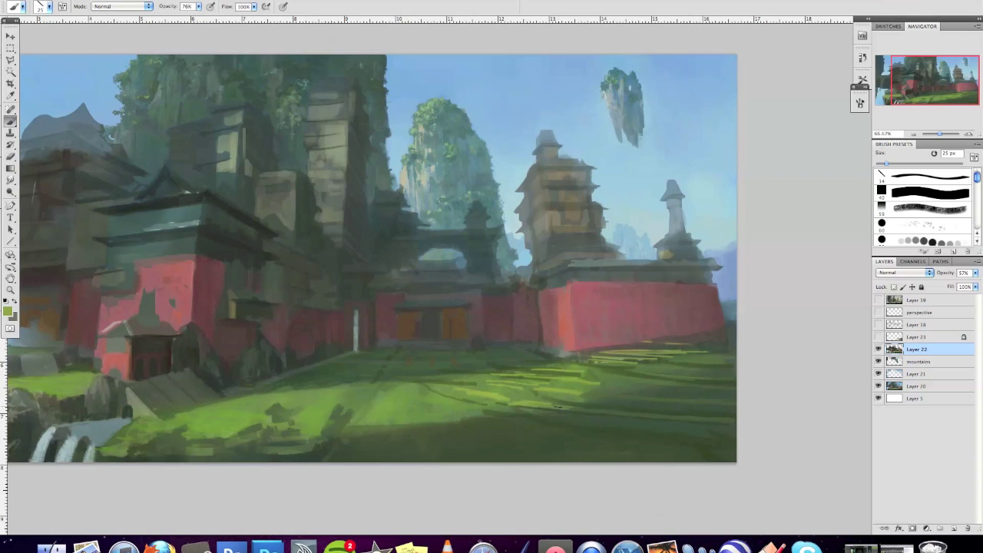
Step: Paint light and shadow strips across the terraced lawn with sampled greens, using the 25 px brush at 76% opacity
{"action": "key", "text": "alt"}
{"action": "left_click", "coordinate": [568, 398], "text": "alt"}
{"action": "key", "text": "alt"}
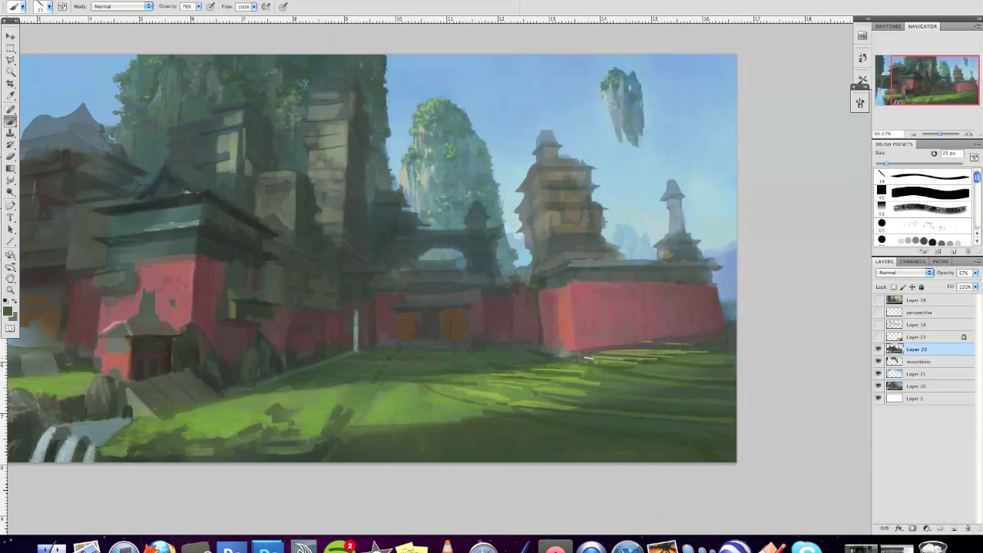
{"action": "key", "text": "alt"}
{"action": "key", "text": "alt"}
{"action": "key", "text": "alt"}
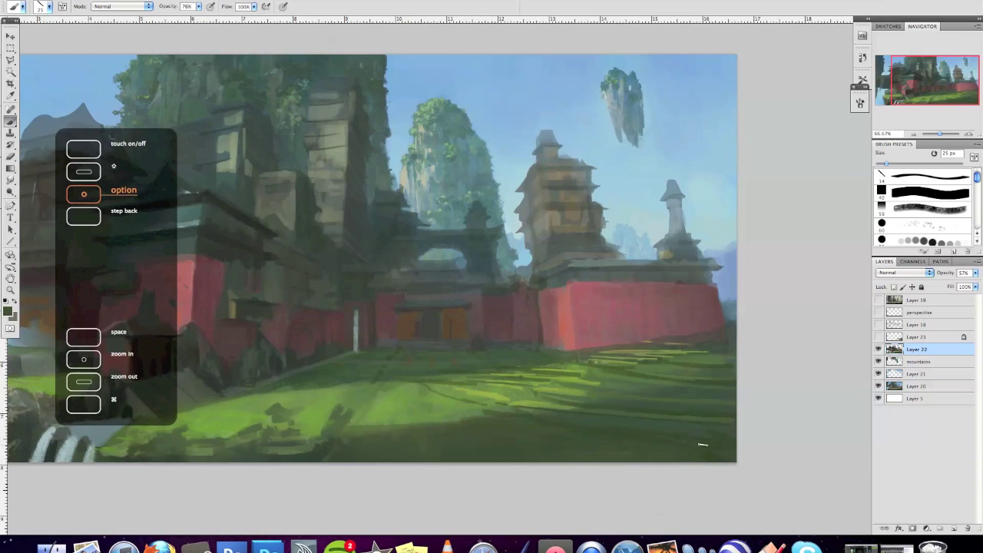
{"action": "left_click", "coordinate": [703, 449], "text": "alt"}
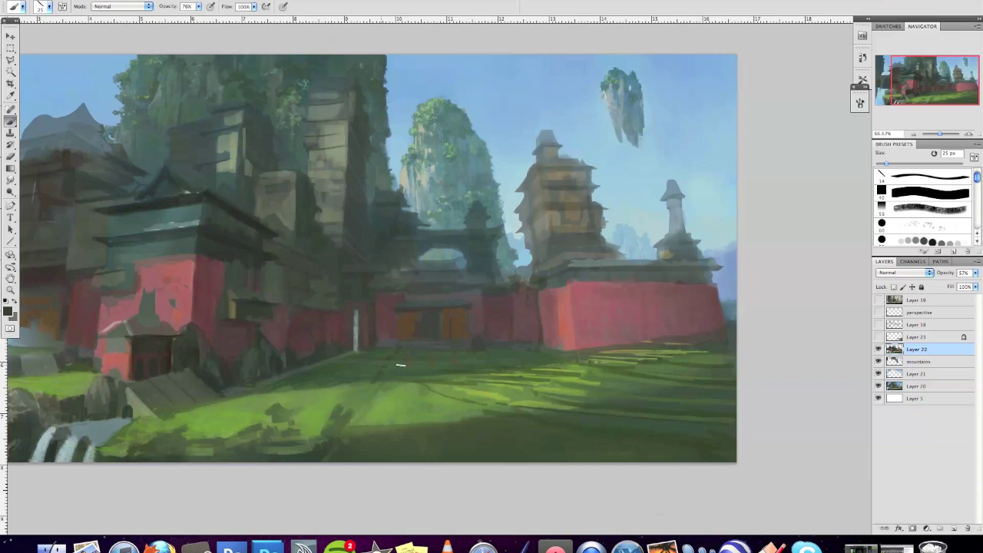
{"action": "left_click", "coordinate": [10, 313]}
{"action": "left_click", "coordinate": [911, 361]}
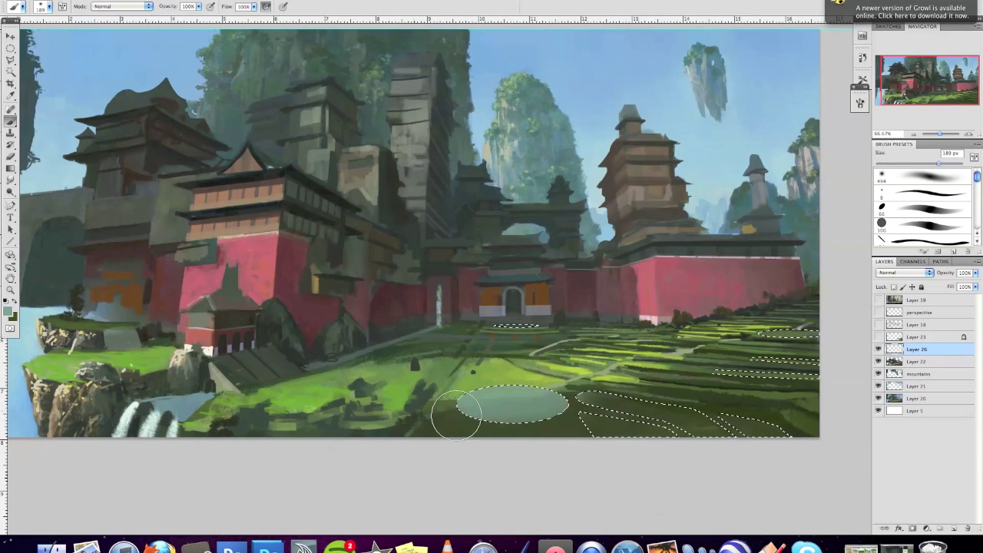
Step: Fill the selected pond shapes with pale teal and darken them with the brush in Multiply mode
{"action": "left_click_drag", "start_coordinate": [734, 369], "coordinate": [792, 368]}
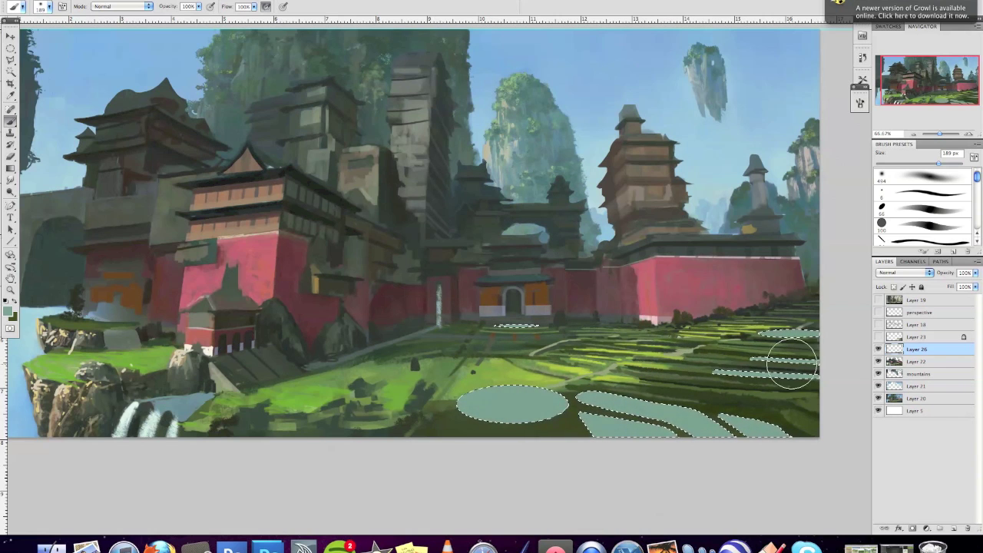
{"action": "left_click", "coordinate": [121, 6]}
{"action": "left_click", "coordinate": [115, 41]}
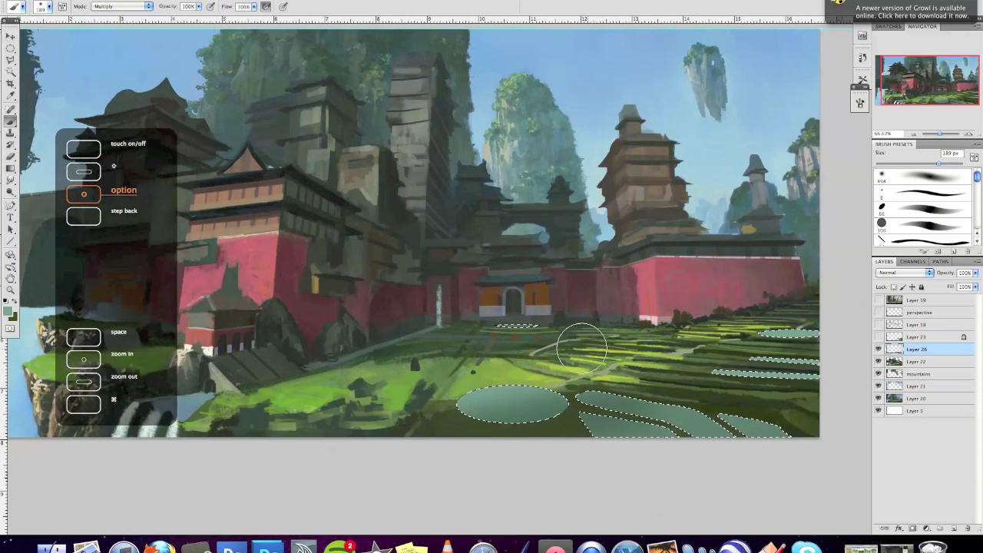
{"action": "right_click", "coordinate": [577, 345]}
{"action": "left_click", "coordinate": [503, 434]}
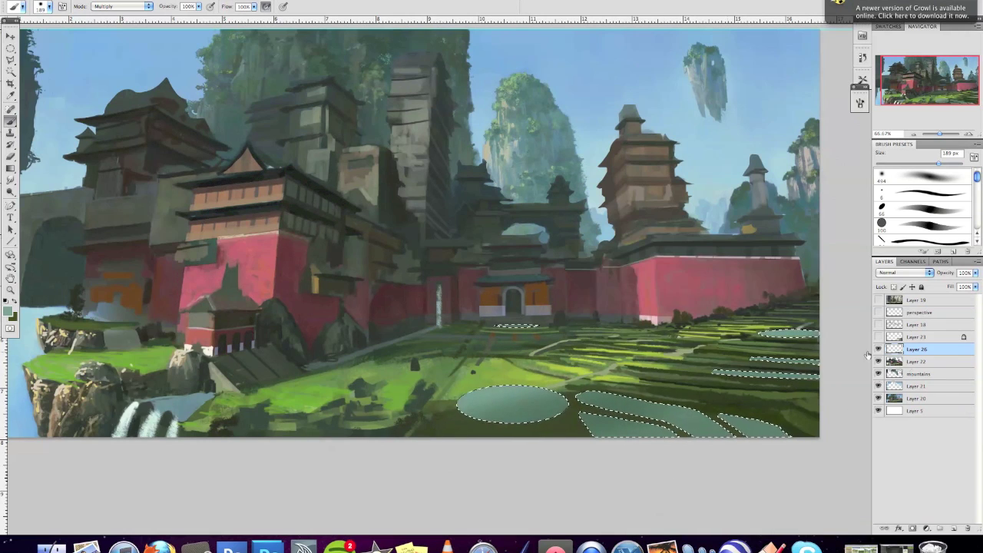
Step: Sample a dark tone, set the brush to 129 px and shade the selected ponds in Multiply mode
{"action": "left_click", "coordinate": [449, 348], "text": "alt"}
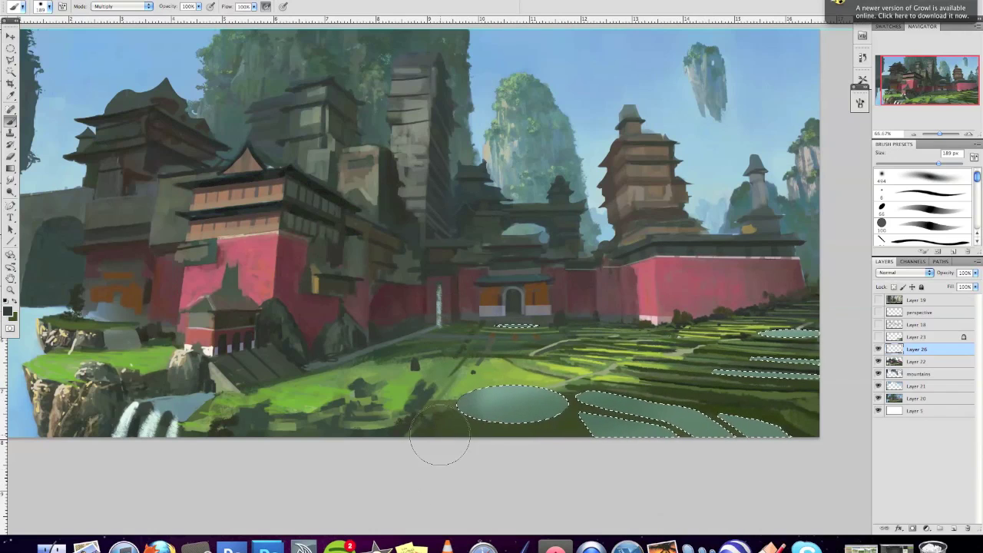
{"action": "right_click", "coordinate": [439, 439]}
{"action": "left_click_drag", "start_coordinate": [689, 282], "coordinate": [615, 282]}
{"action": "left_click", "coordinate": [466, 307]}
{"action": "key", "text": "alt"}
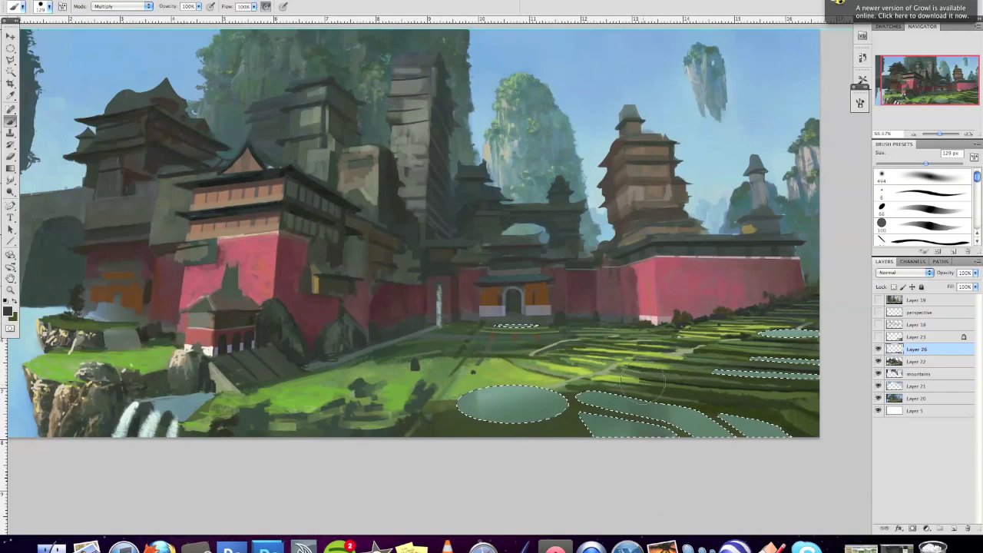
Step: Return the brush to Normal mode, paint muted teal reflections in the ponds and reduce the brush to 43 px
{"action": "left_click", "coordinate": [123, 6]}
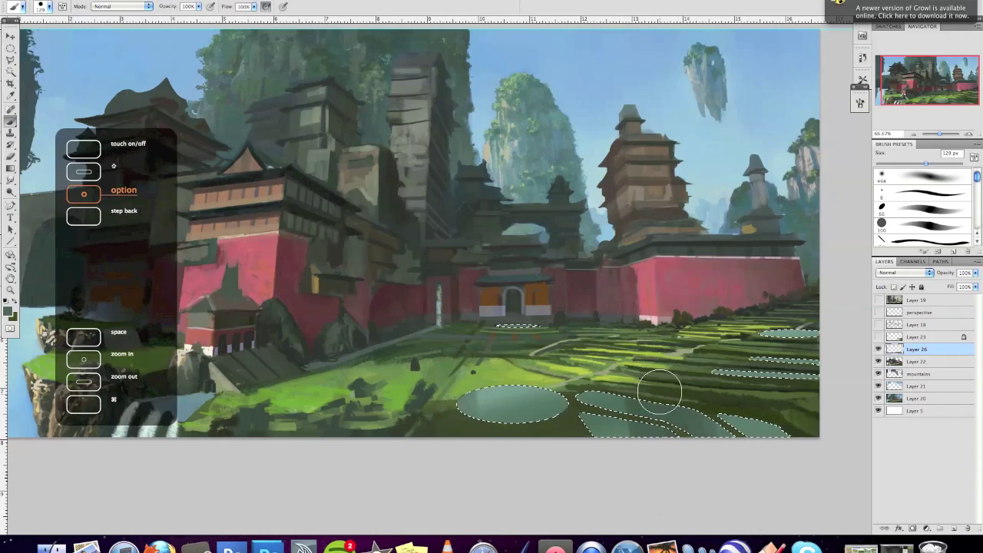
{"action": "right_click", "coordinate": [741, 283]}
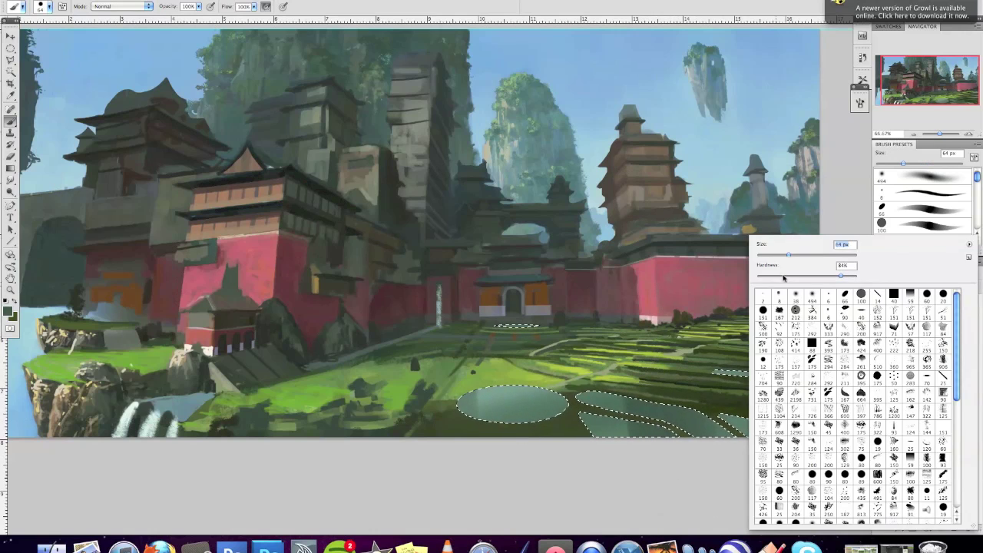
{"action": "double_click", "coordinate": [780, 363]}
Step: Try to brighten the oval pond with a 116 px brush in Linear Dodge (Add) mode
{"action": "left_click", "coordinate": [123, 6]}
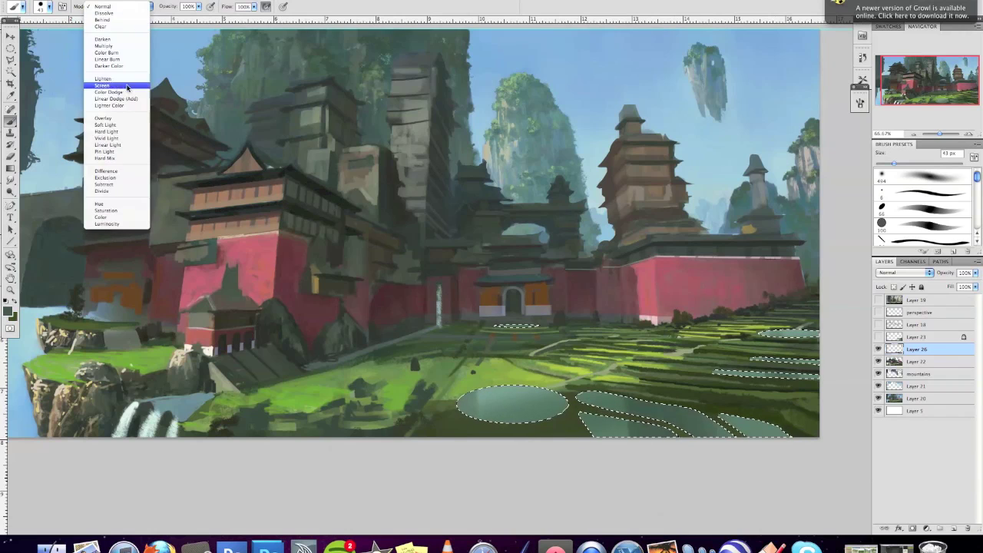
{"action": "left_click", "coordinate": [116, 108]}
{"action": "right_click", "coordinate": [553, 239]}
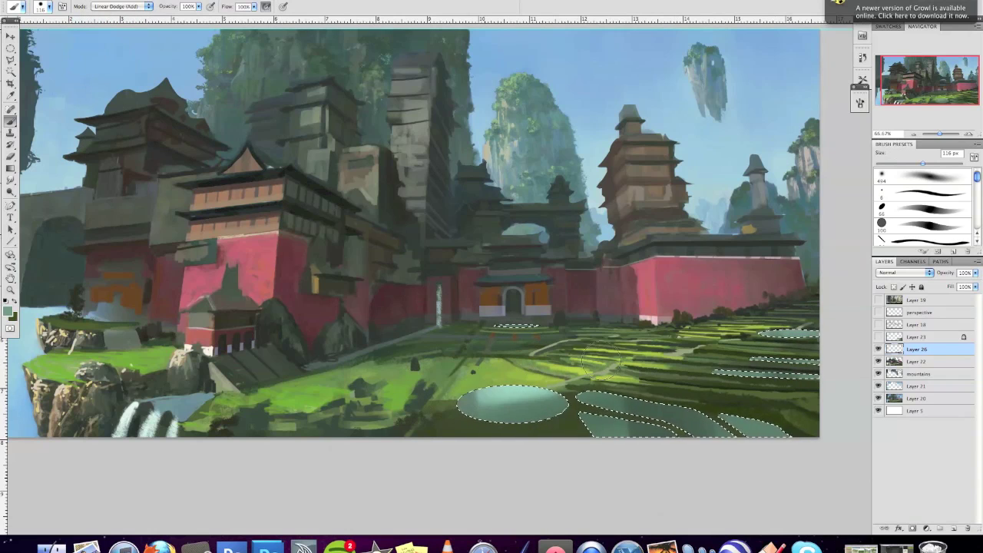
Step: Brighten the pond reflections with light blue in Vivid Light mode at 48% opacity, enlarge the brush to 189 px and deselect the ponds
{"action": "left_click", "coordinate": [123, 6]}
{"action": "left_click", "coordinate": [111, 100]}
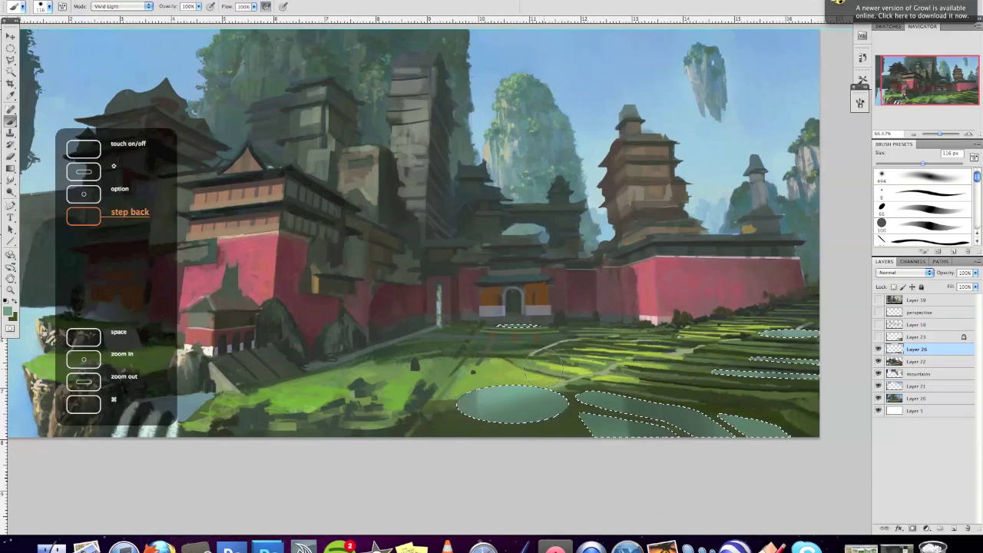
{"action": "right_click", "coordinate": [588, 275]}
{"action": "key", "text": "Escape"}
{"action": "key", "text": "4"}
{"action": "key", "text": "8"}
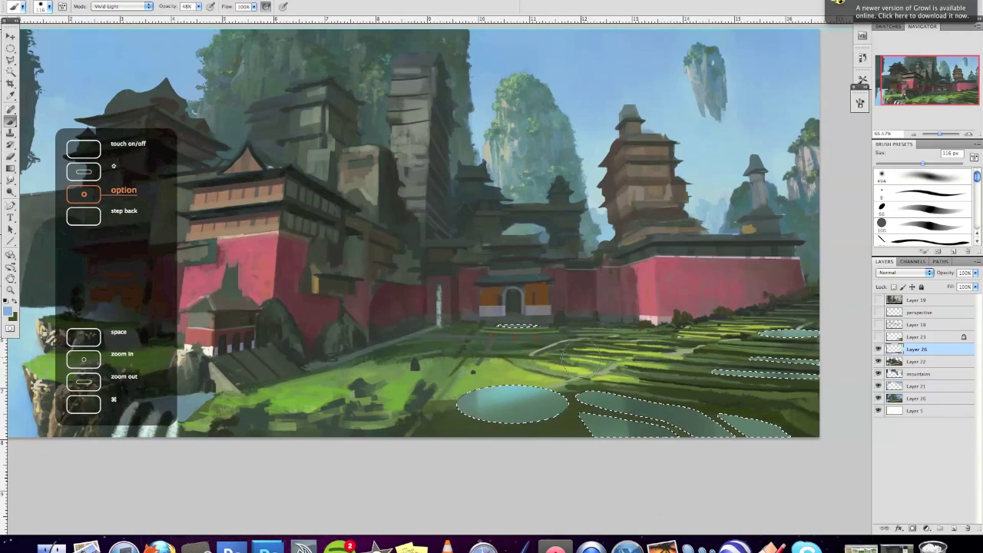
{"action": "right_click", "coordinate": [708, 405]}
{"action": "key", "text": "Escape"}
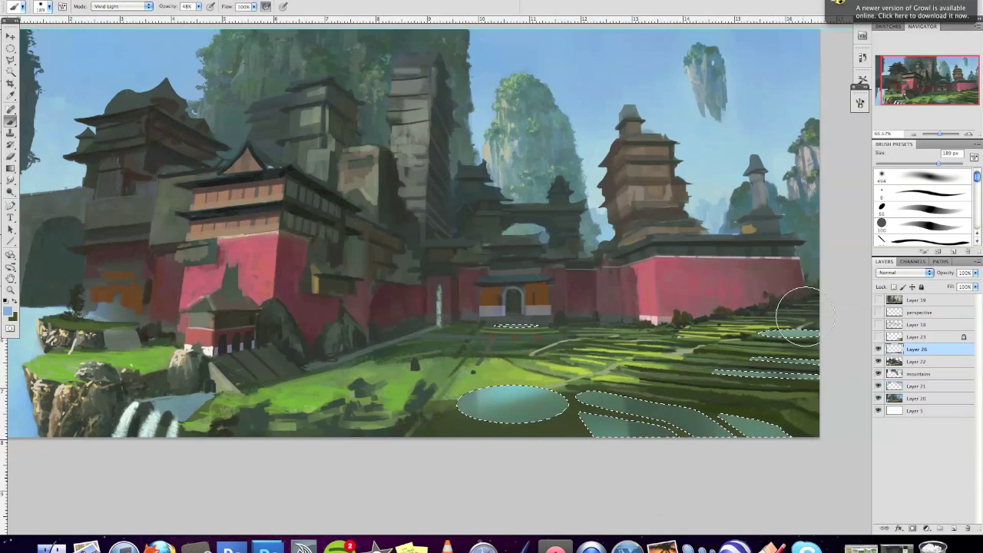
{"action": "key", "text": "super+d"}
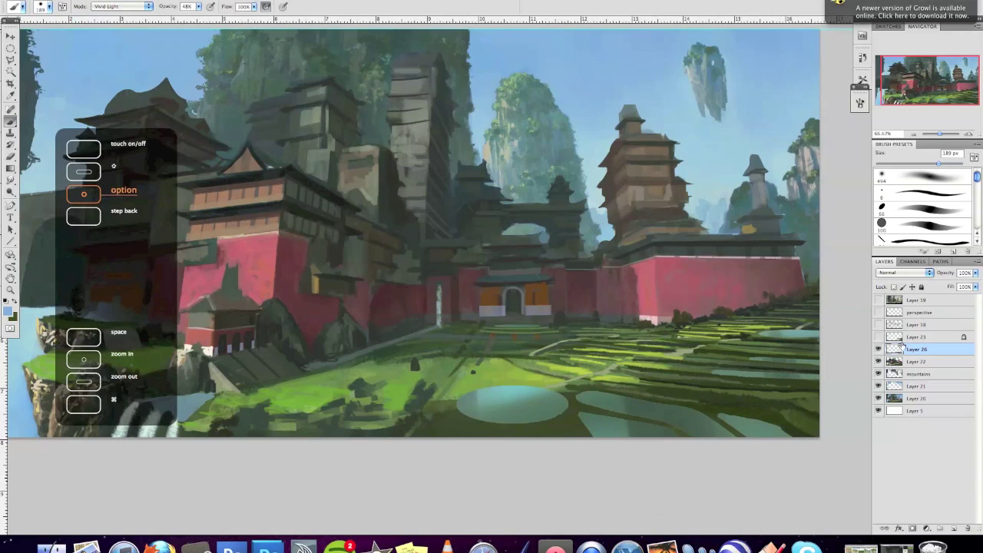
Step: Add a new layer, return the brush to Normal mode, choose a textured tip and sample dark green from the lawn
{"action": "left_click", "coordinate": [954, 529]}
{"action": "left_click", "coordinate": [121, 6]}
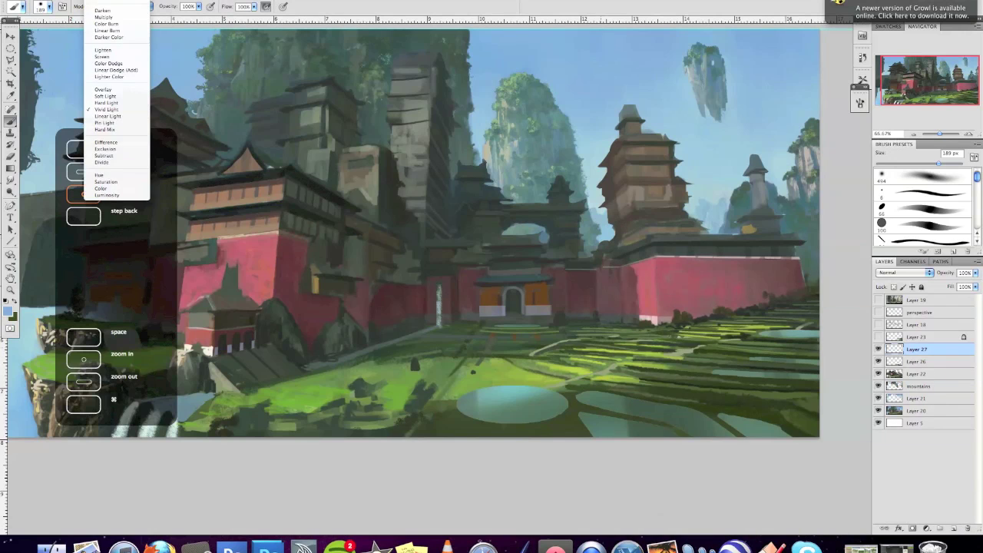
{"action": "left_click", "coordinate": [107, 7]}
{"action": "right_click", "coordinate": [531, 235]}
{"action": "left_click", "coordinate": [689, 345]}
{"action": "left_click", "coordinate": [498, 456]}
{"action": "left_click", "coordinate": [441, 420], "text": "alt"}
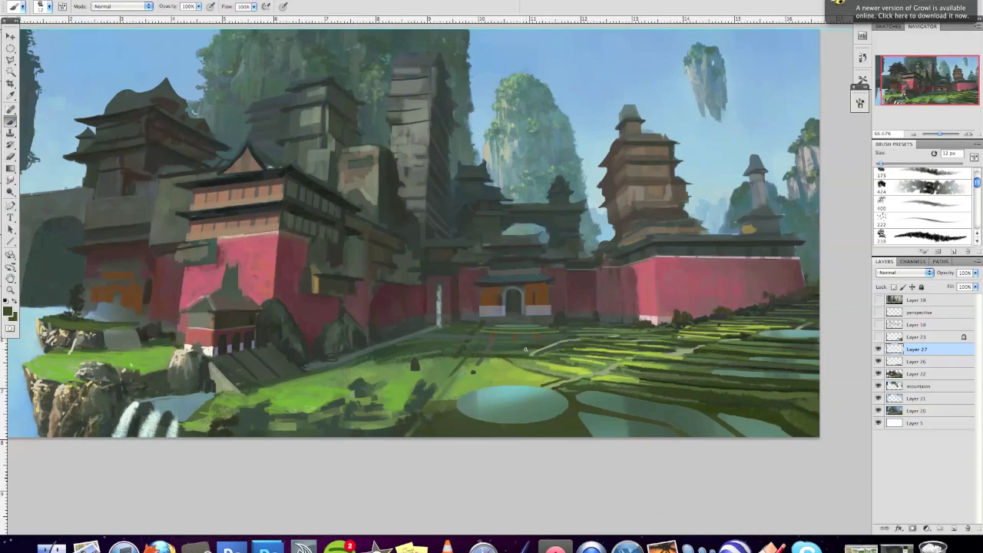
Step: Paint rough dark green banks around the oval pond and the neighbouring ponds at 19 px, and reduce the brush to 14 px
{"action": "right_click", "coordinate": [661, 423]}
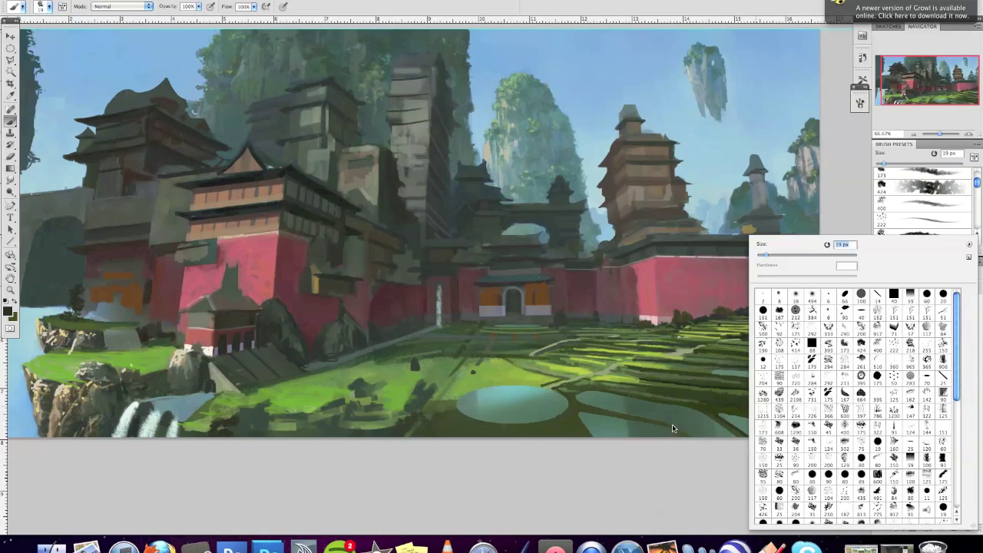
{"action": "key", "text": "Escape"}
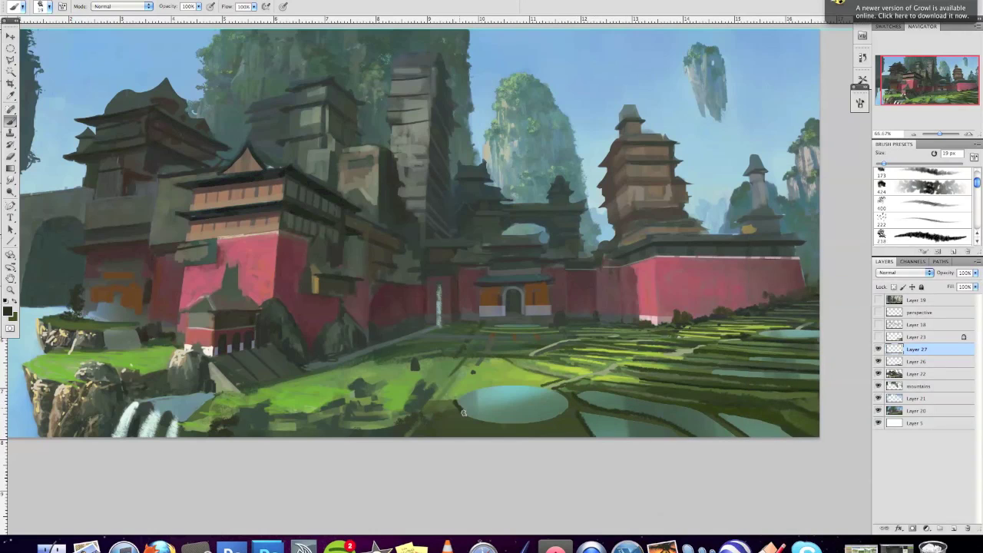
{"action": "mouse_move", "coordinate": [458, 406]}
{"action": "left_mouse_down"}
{"action": "mouse_move", "coordinate": [521, 424]}
{"action": "mouse_move", "coordinate": [570, 408]}
{"action": "left_mouse_up"}
{"action": "right_click", "coordinate": [741, 385]}
{"action": "key", "text": "Escape"}
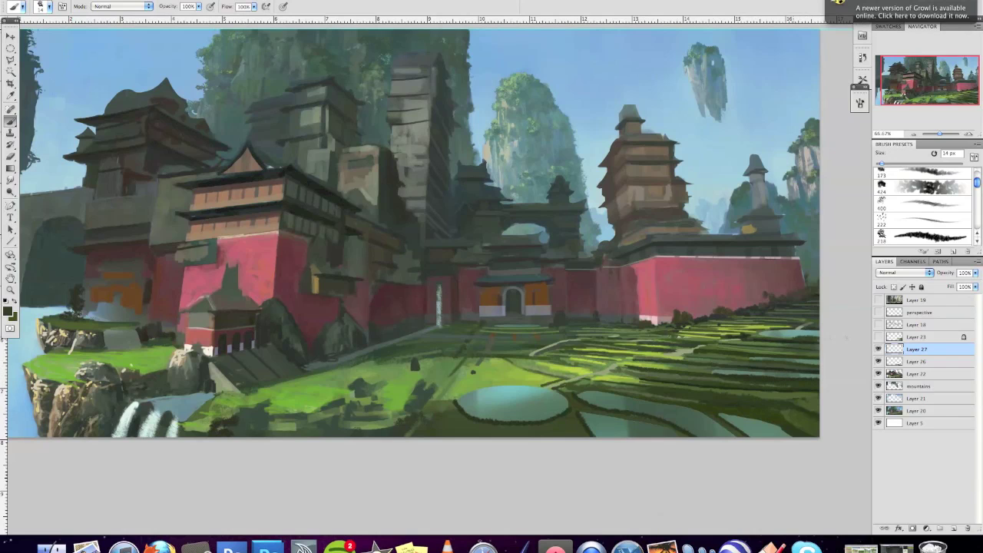
Step: Refine the rim of the oval pond at 11 px and the edges of the distant ponds at 8 px
{"action": "right_click", "coordinate": [530, 388]}
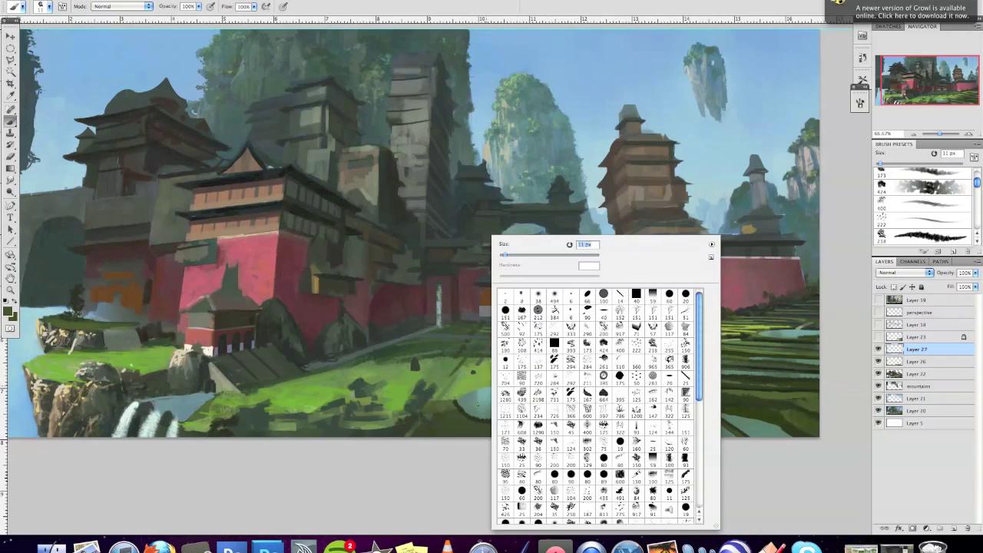
{"action": "key", "text": "Escape"}
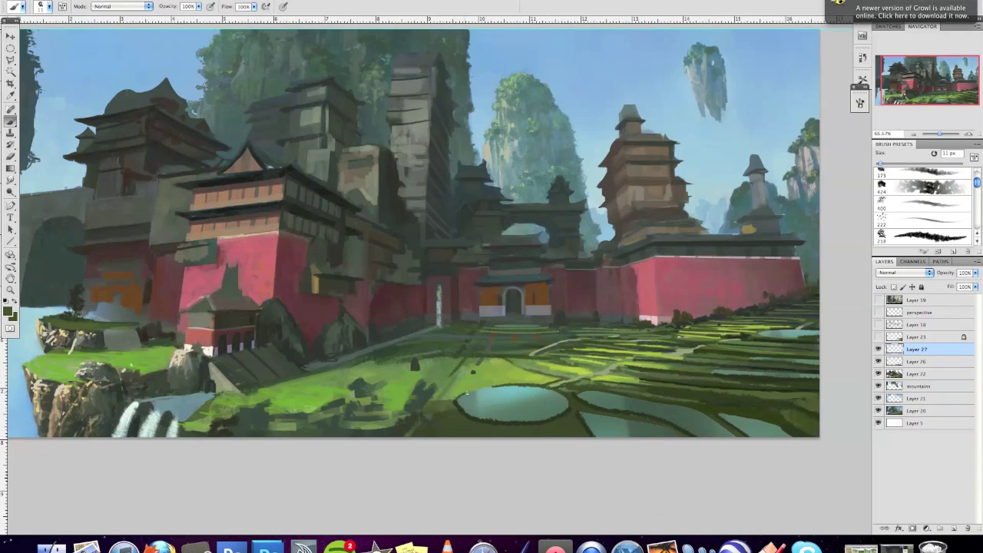
{"action": "right_click", "coordinate": [567, 323]}
{"action": "key", "text": "Escape"}
{"action": "mouse_move", "coordinate": [761, 335]}
{"action": "left_mouse_down"}
{"action": "mouse_move", "coordinate": [793, 336]}
{"action": "mouse_move", "coordinate": [787, 328]}
{"action": "left_mouse_up"}
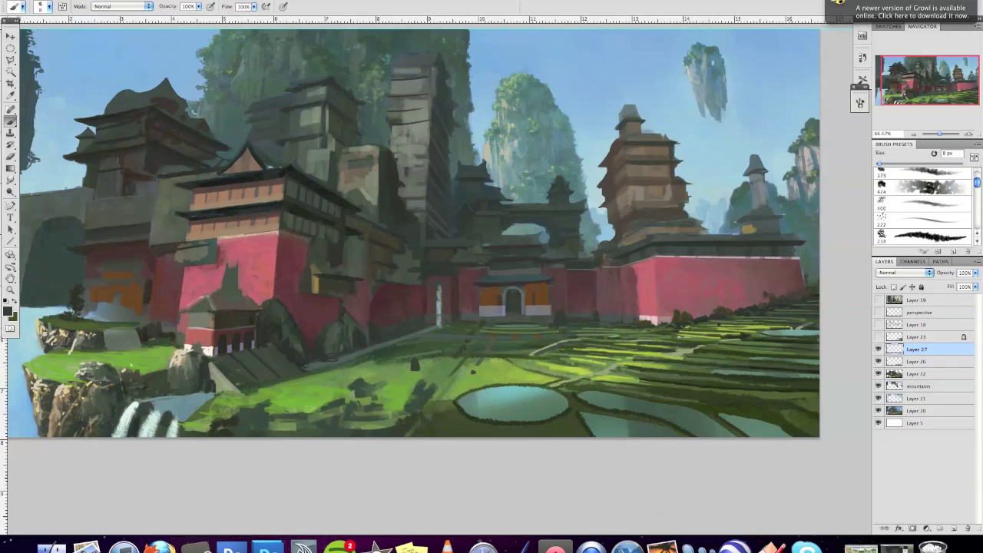
Step: Flip the whole canvas horizontally
{"action": "key", "text": "super+minus"}
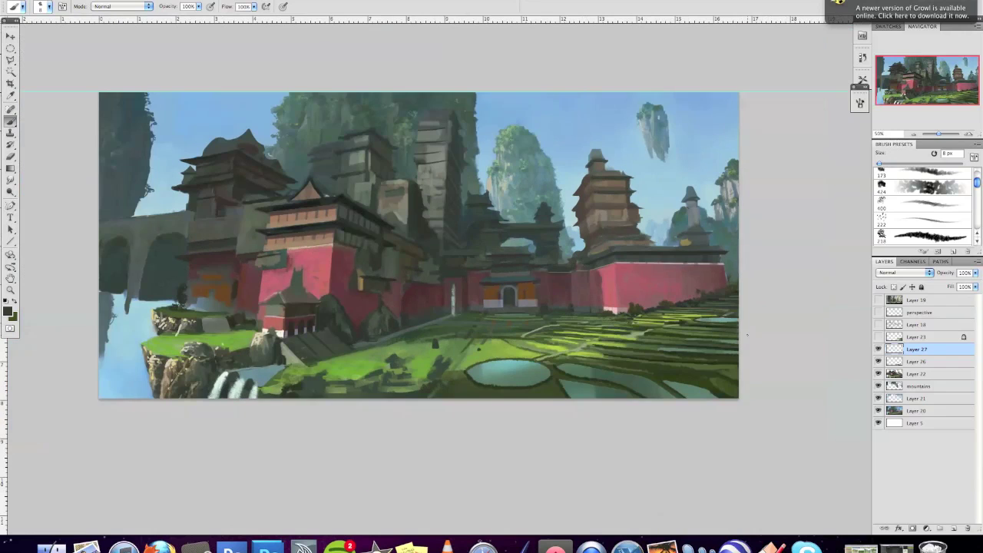
{"action": "left_click", "coordinate": [127, 2]}
{"action": "mouse_move", "coordinate": [178, 85]}
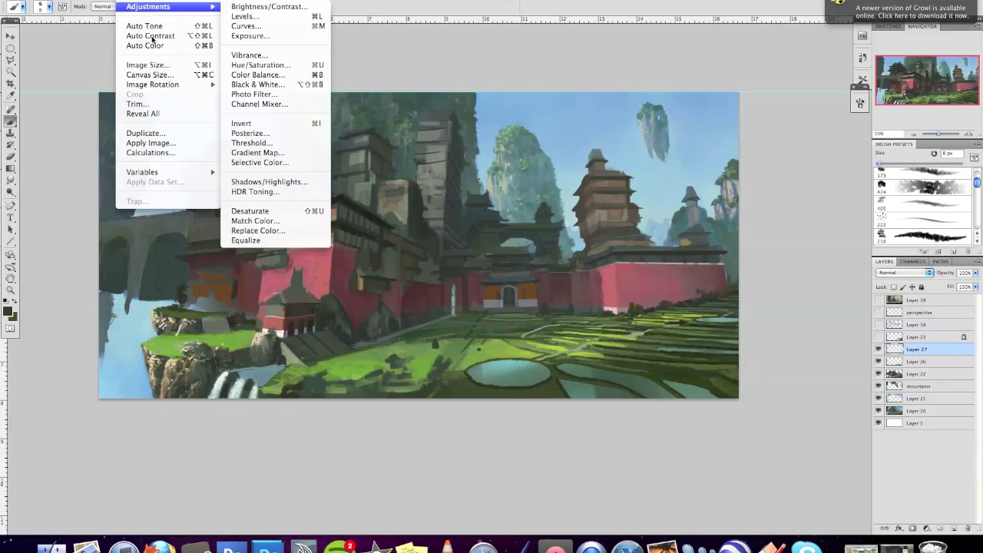
{"action": "left_click", "coordinate": [269, 133]}
{"action": "key", "text": "Tab"}
{"action": "key", "text": "super+plus"}
{"action": "key", "text": "Tab"}
{"action": "key", "text": "super+plus"}
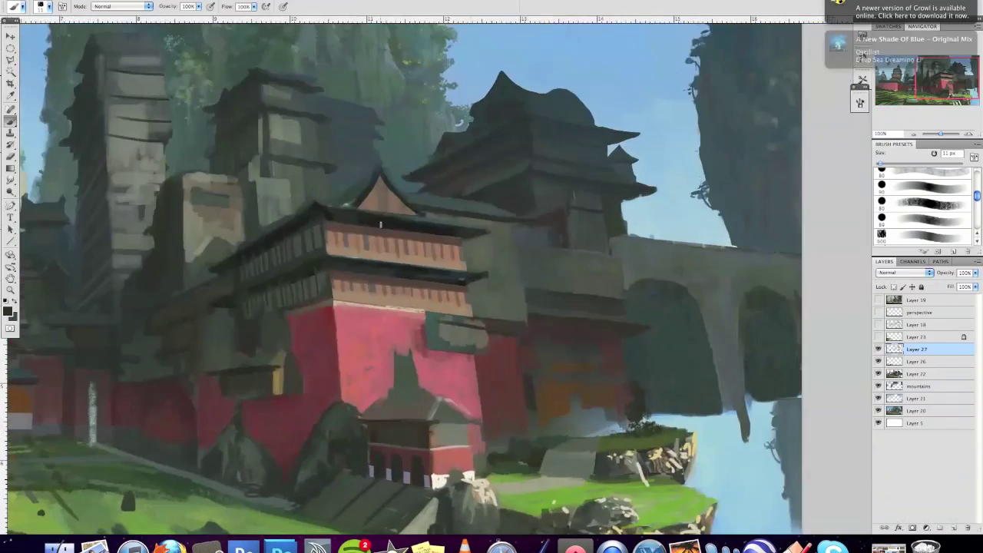
Step: Sample nearby tones and sharpen the eaves and wall bands of the rear tower beside the bridge with an 8 px brush
{"action": "right_click", "coordinate": [575, 124]}
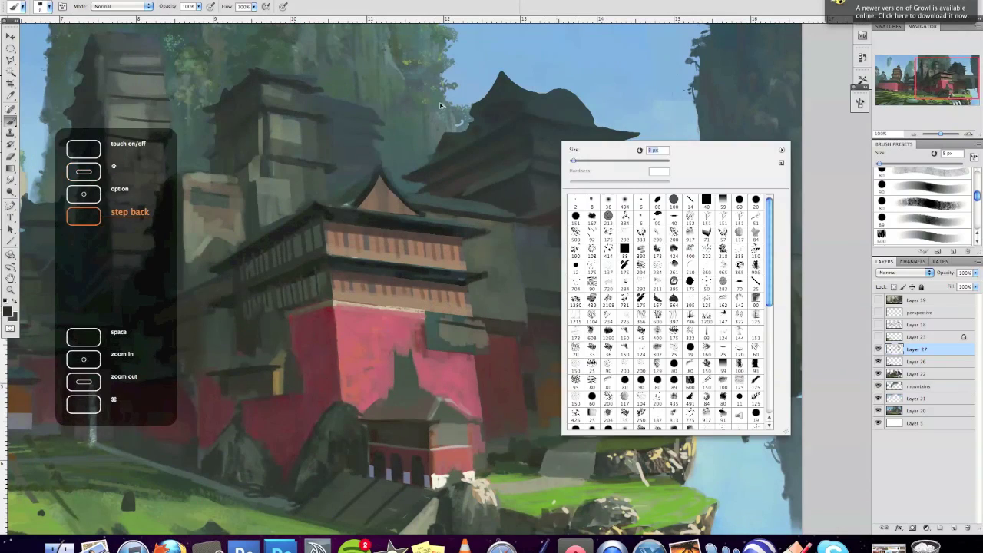
{"action": "key", "text": "Escape"}
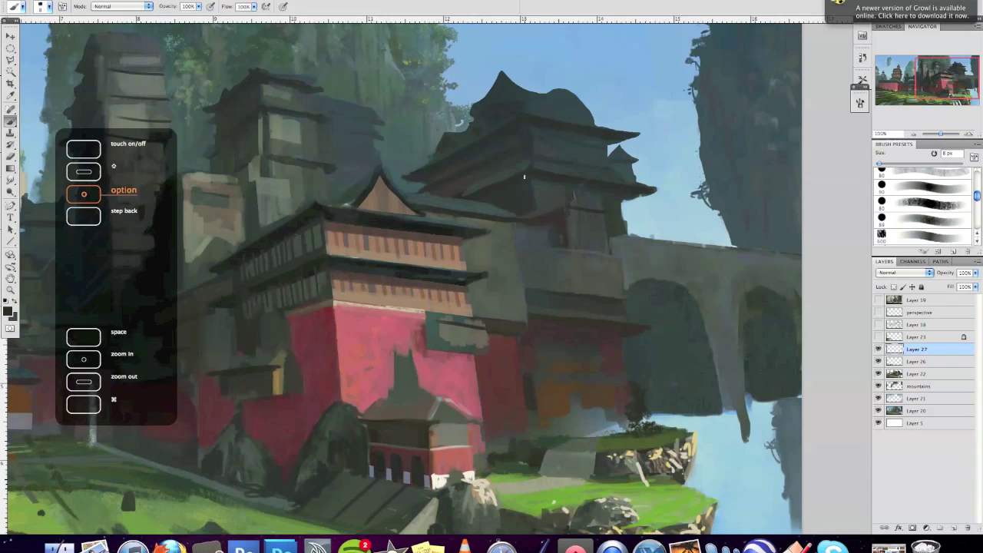
{"action": "left_click", "coordinate": [538, 140], "text": "alt"}
{"action": "left_click", "coordinate": [520, 133], "text": "alt"}
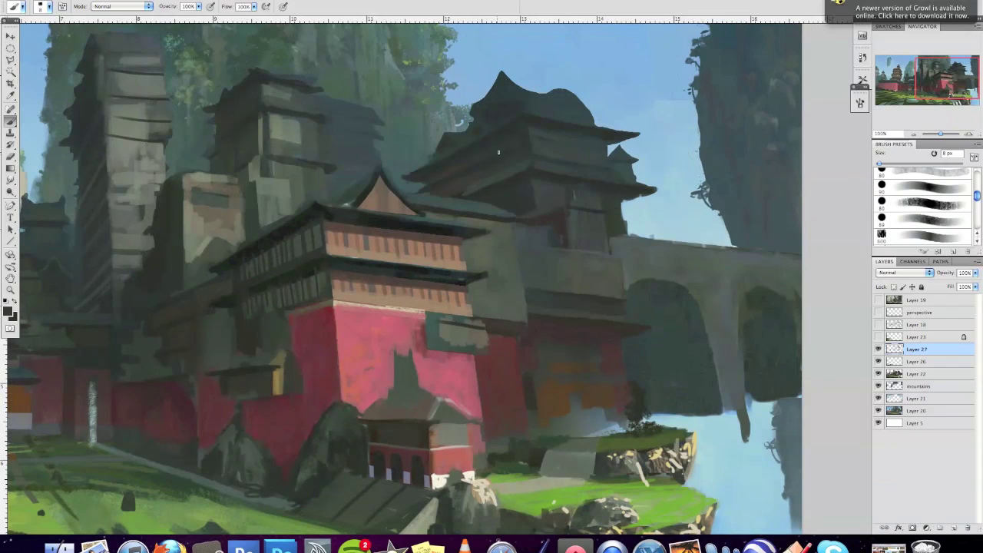
{"action": "key", "text": "alt"}
{"action": "key", "text": "alt"}
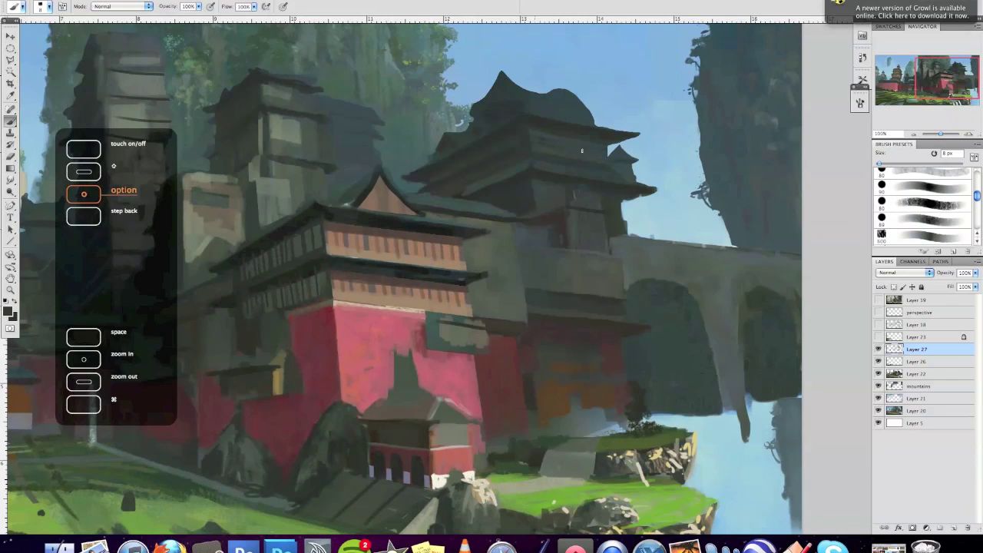
{"action": "key", "text": "alt"}
{"action": "left_click", "coordinate": [496, 170], "text": "alt"}
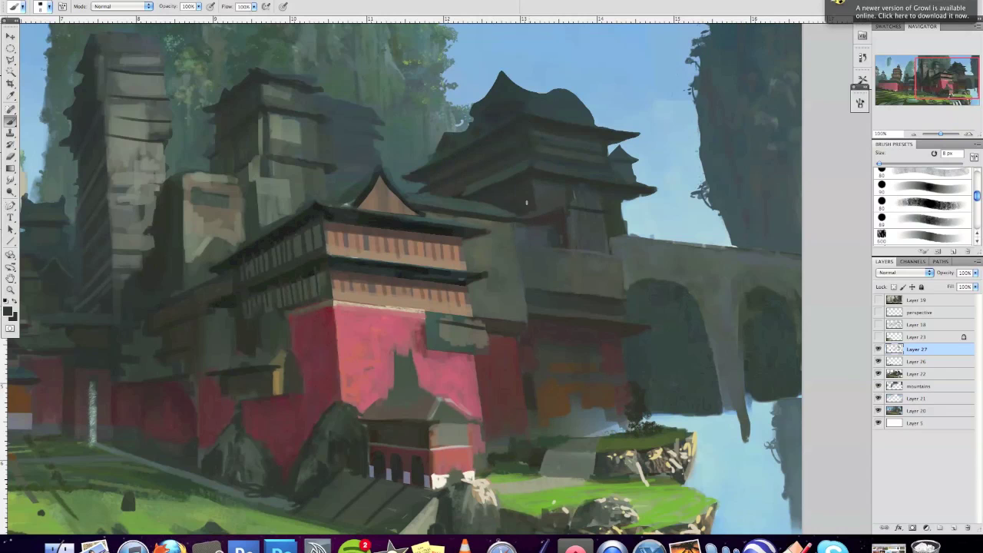
{"action": "key", "text": "alt"}
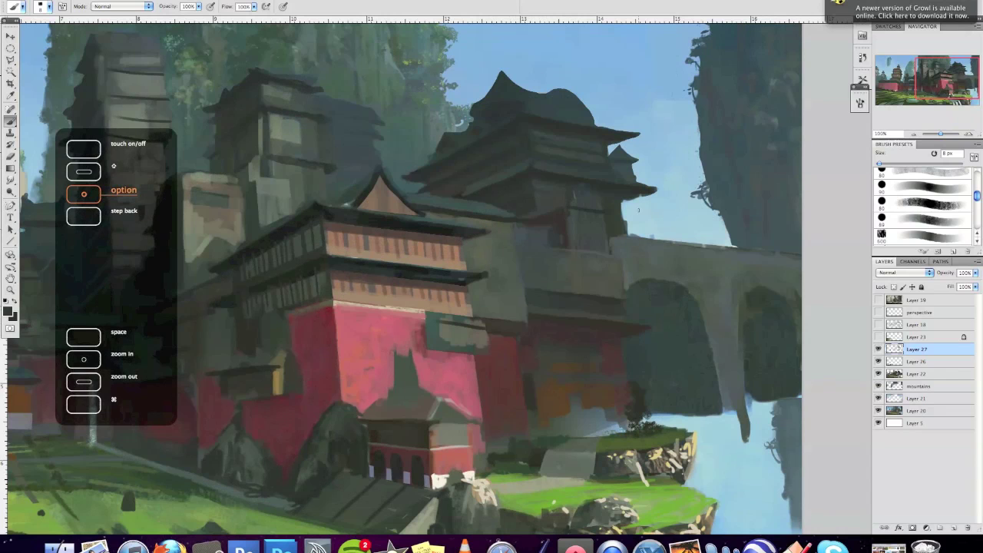
{"action": "left_click", "coordinate": [638, 209], "text": "alt"}
Step: Check the tower against the perspective guides, touch up Layer 22 with a 6 px eraser, return to the brush on Layer 27 and hide the guides
{"action": "left_click", "coordinate": [879, 312]}
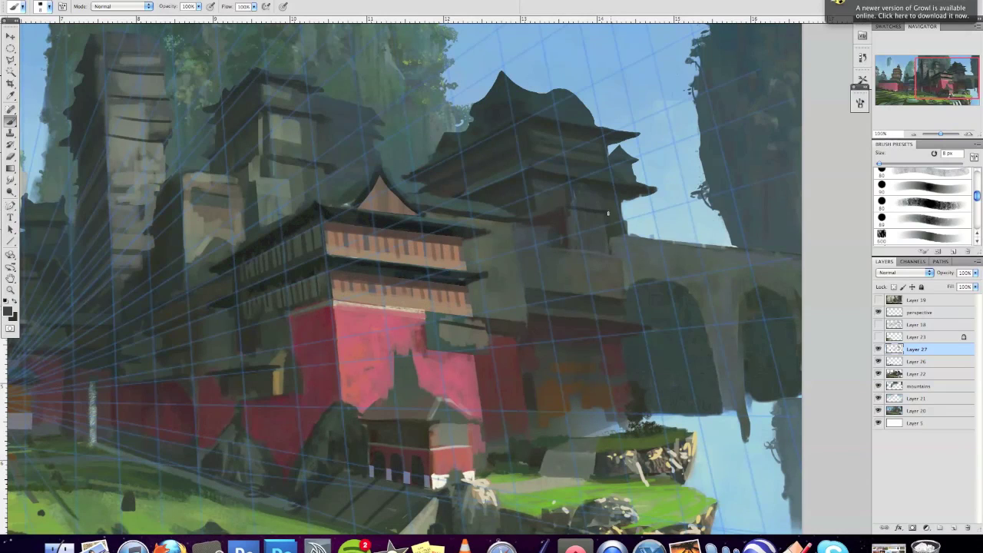
{"action": "left_click", "coordinate": [899, 374]}
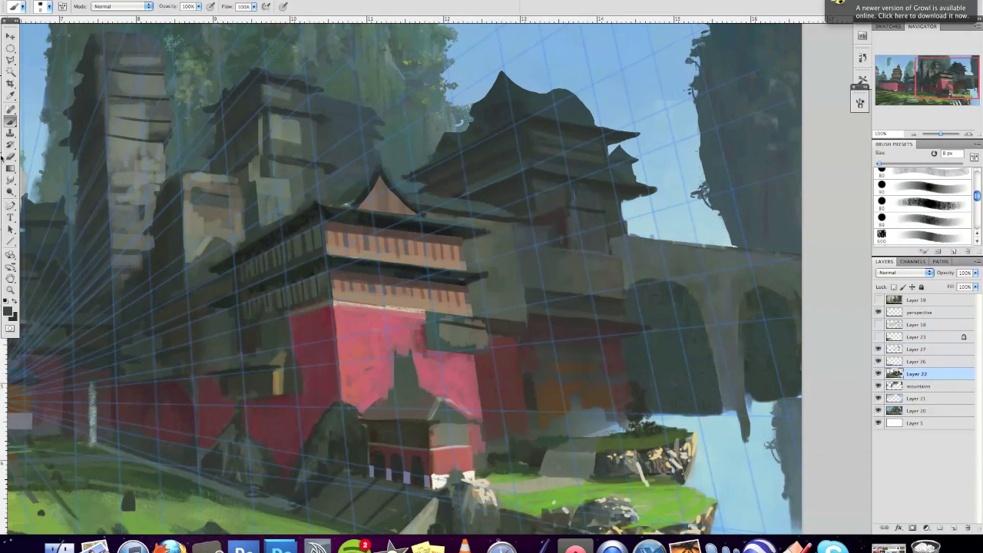
{"action": "key", "text": "e"}
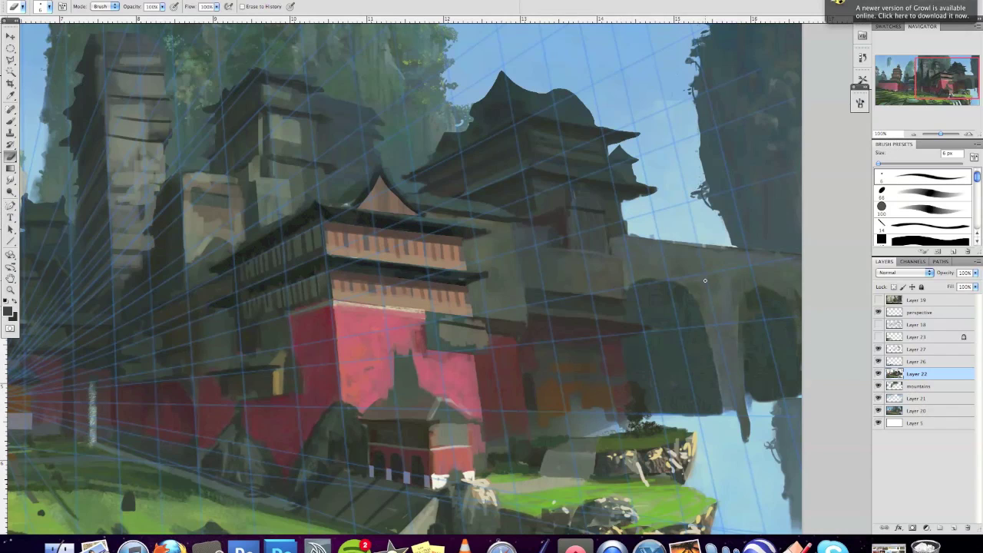
{"action": "key", "text": "b"}
{"action": "left_click", "coordinate": [910, 352]}
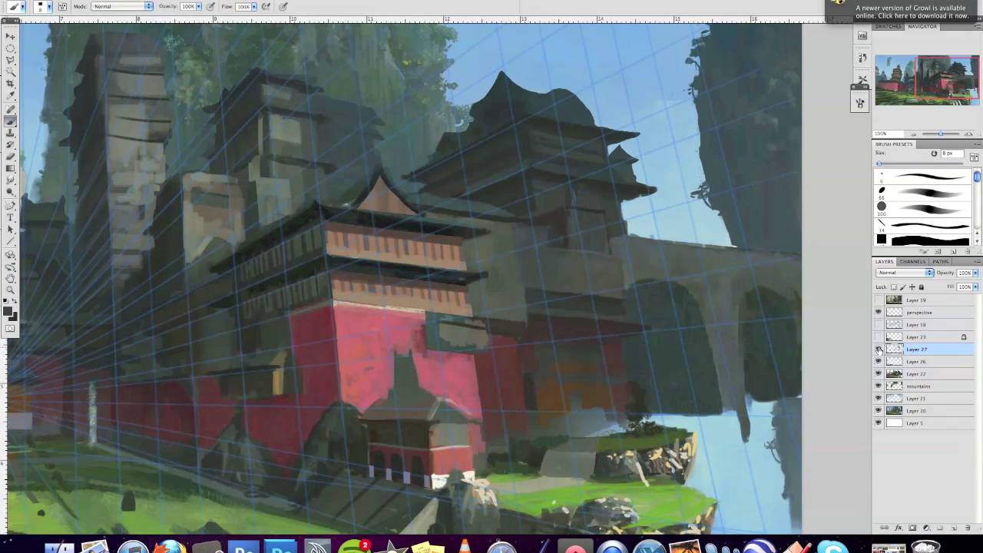
{"action": "left_click", "coordinate": [878, 311]}
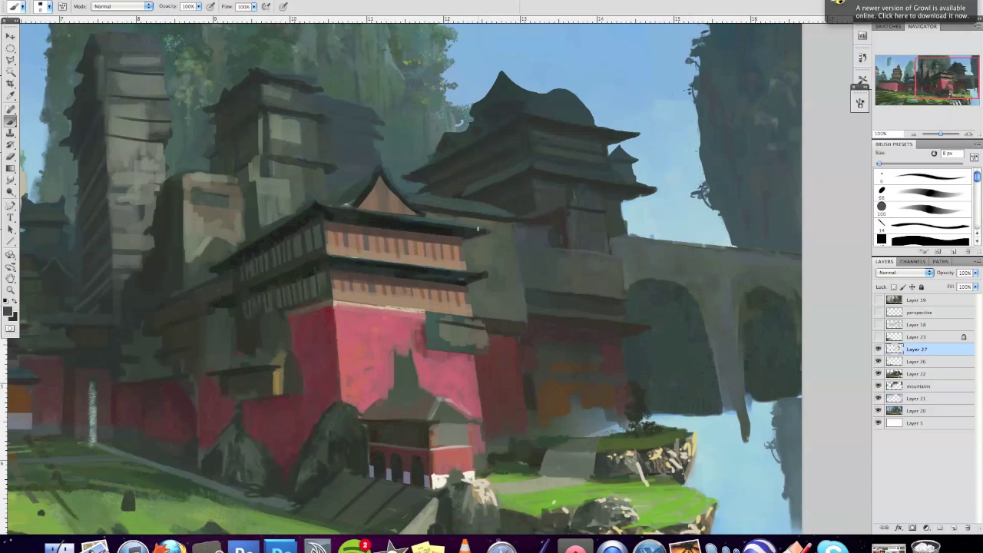
Step: Load the rear tower's wall-panel selection from Alpha 3, hide its outline and add a new layer for the windows
{"action": "left_click", "coordinate": [914, 261]}
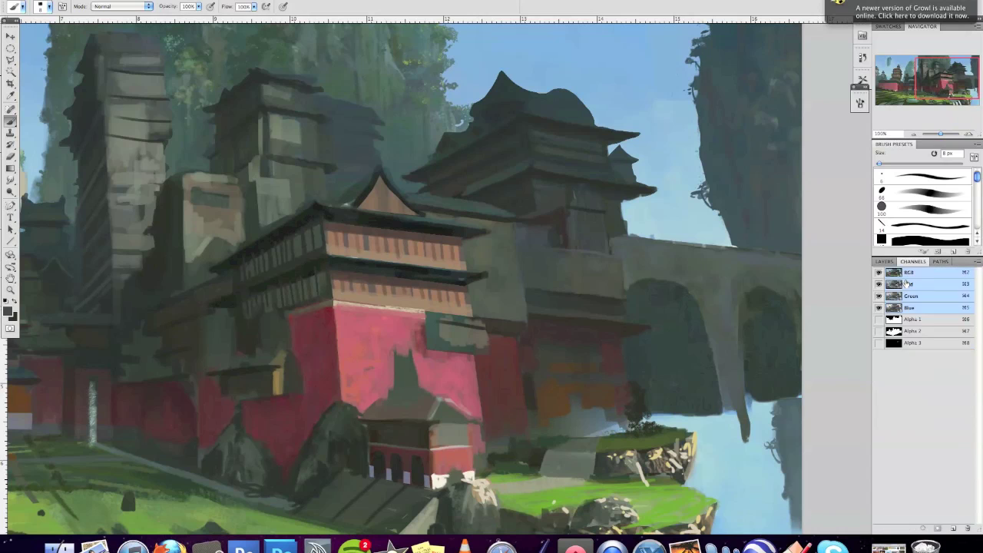
{"action": "left_click", "coordinate": [896, 345], "text": "super"}
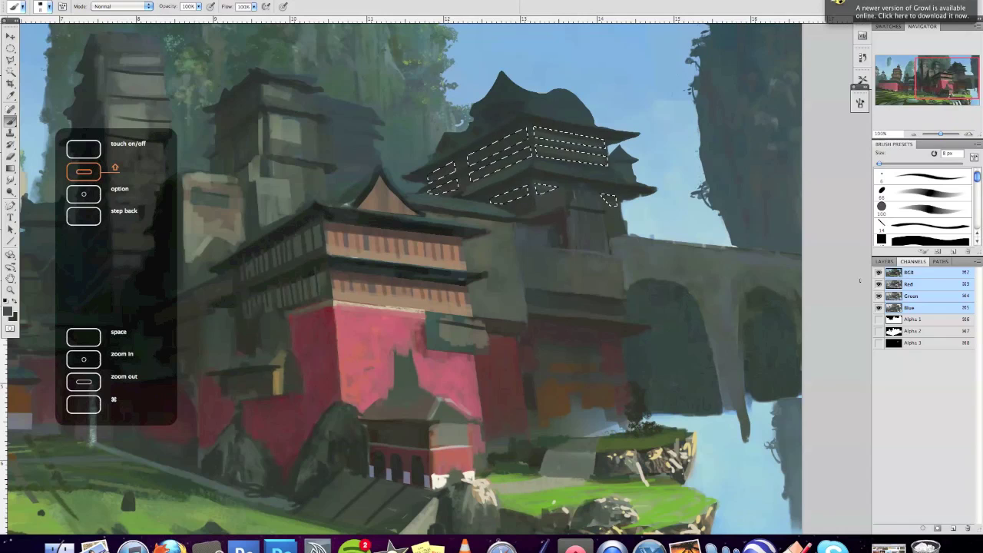
{"action": "key", "text": "super+h"}
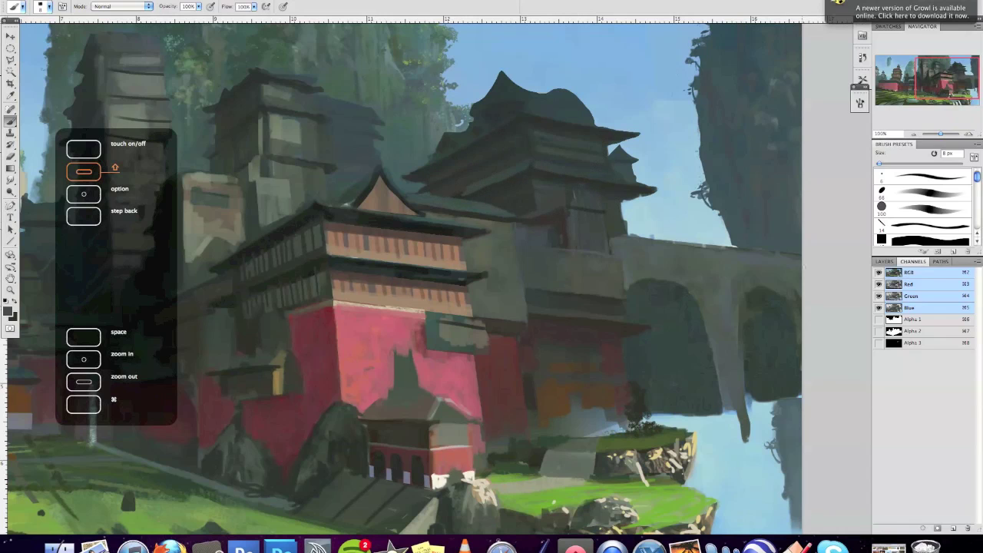
{"action": "left_click", "coordinate": [885, 261]}
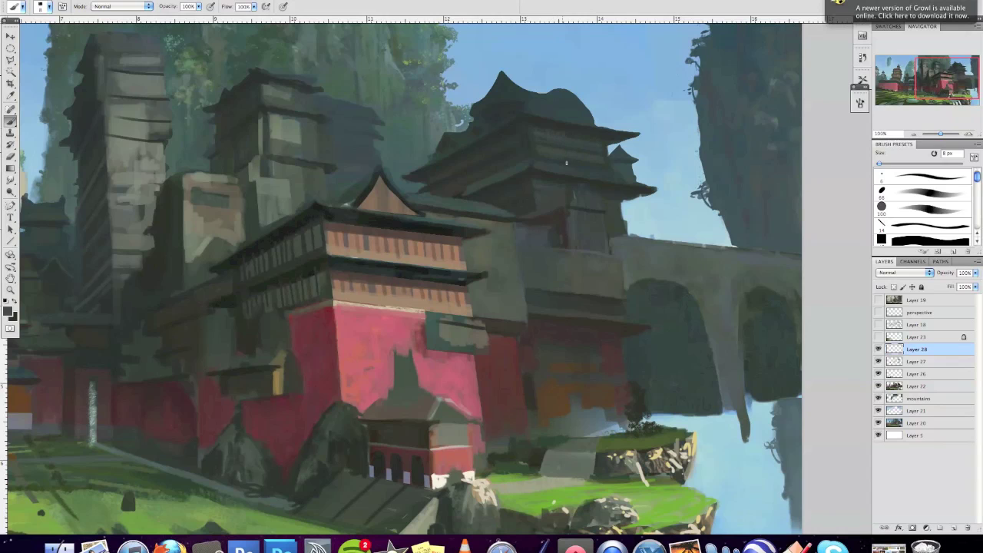
Step: Show the perspective guides and paint rows of window slats on the rear tower's upper storeys in dark and pale grey tones
{"action": "left_click", "coordinate": [878, 311]}
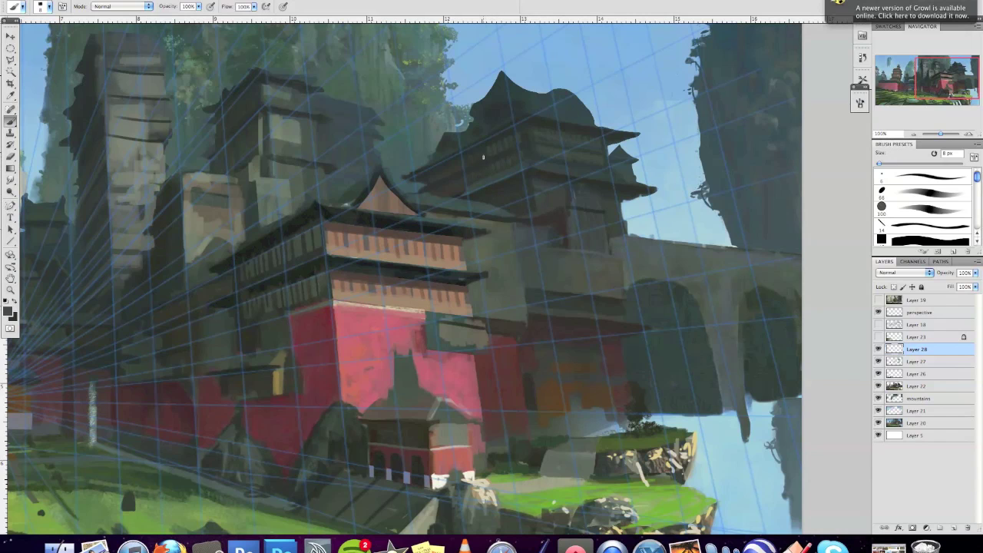
{"action": "left_click_drag", "start_coordinate": [474, 155], "coordinate": [475, 161]}
{"action": "left_click", "coordinate": [602, 407], "text": "alt"}
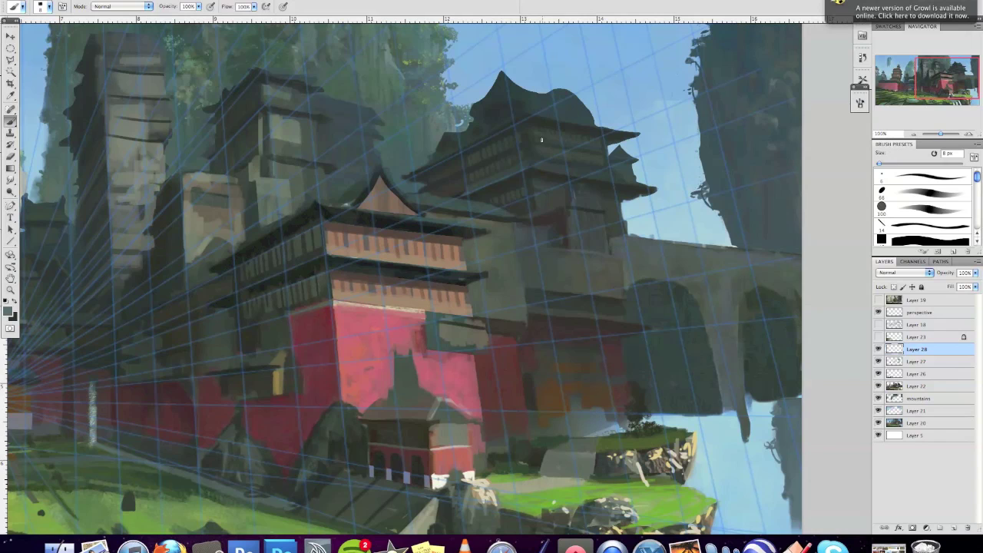
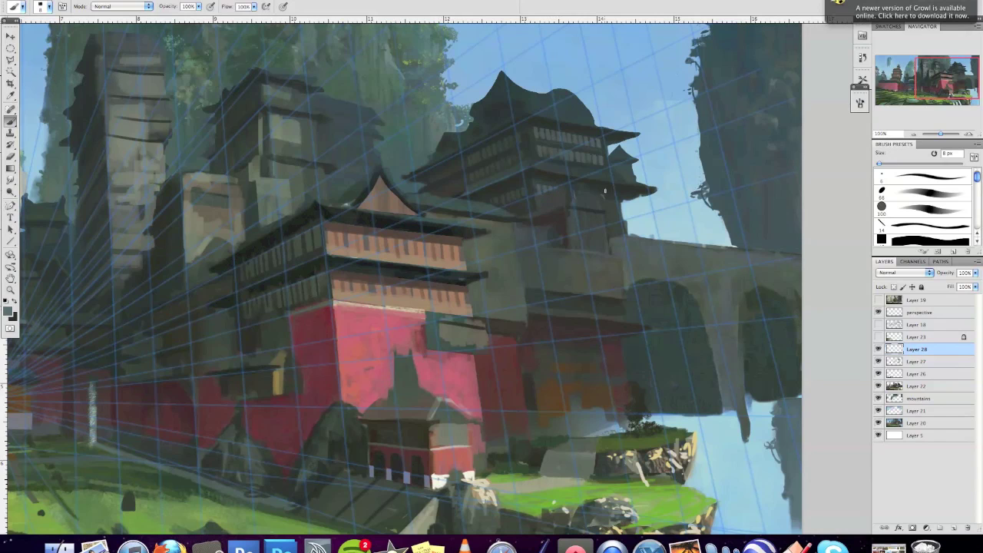
Step: Sample building tones for the slats on the rear tower's shaded side wing and reduce the brush to 6 px
{"action": "left_click", "coordinate": [464, 177], "text": "alt"}
{"action": "left_click", "coordinate": [316, 239], "text": "alt"}
{"action": "right_click", "coordinate": [450, 182]}
{"action": "left_click_drag", "start_coordinate": [466, 163], "coordinate": [459, 165]}
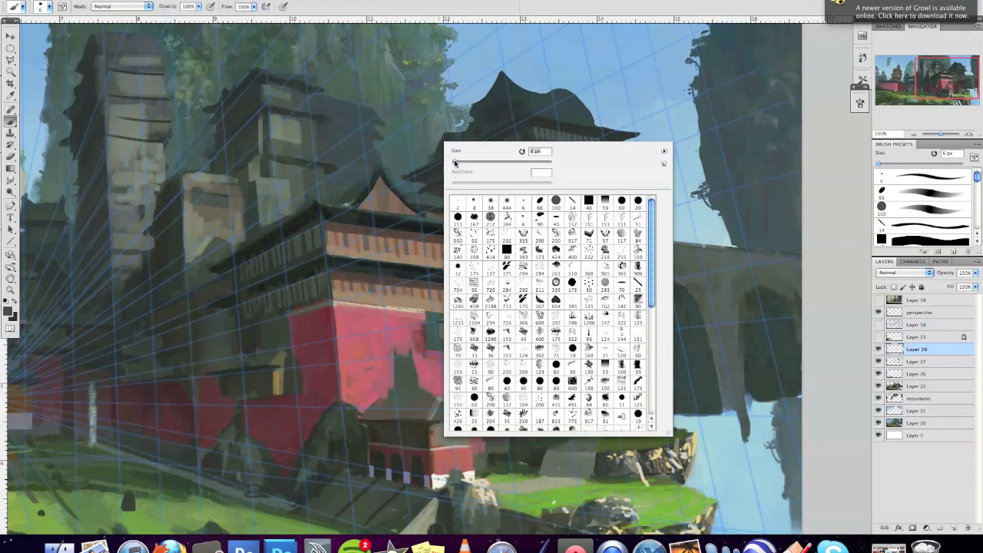
{"action": "key", "text": "Return"}
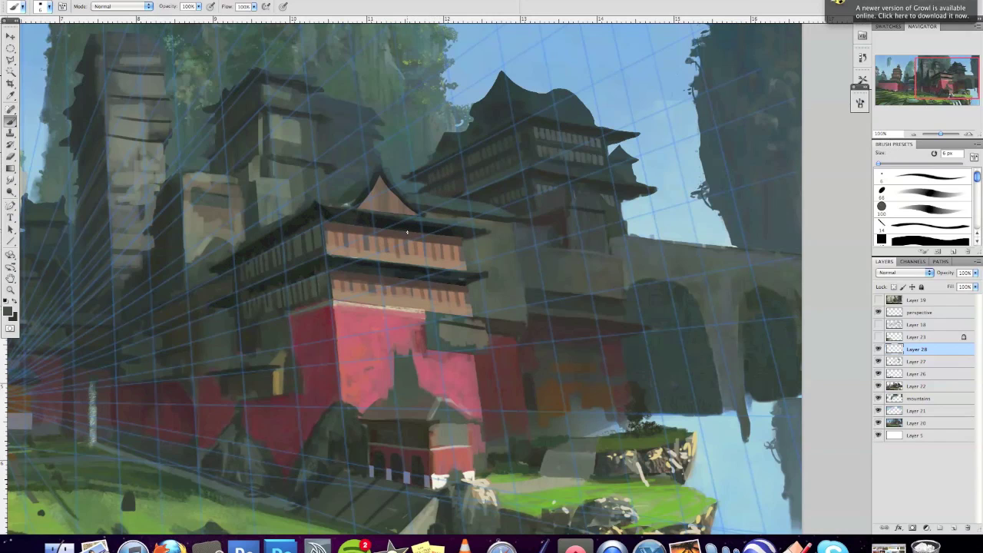
Step: Hide the perspective guides and lock the transparent pixels of Layer 28
{"action": "key", "text": "super+minus"}
{"action": "left_click", "coordinate": [878, 312]}
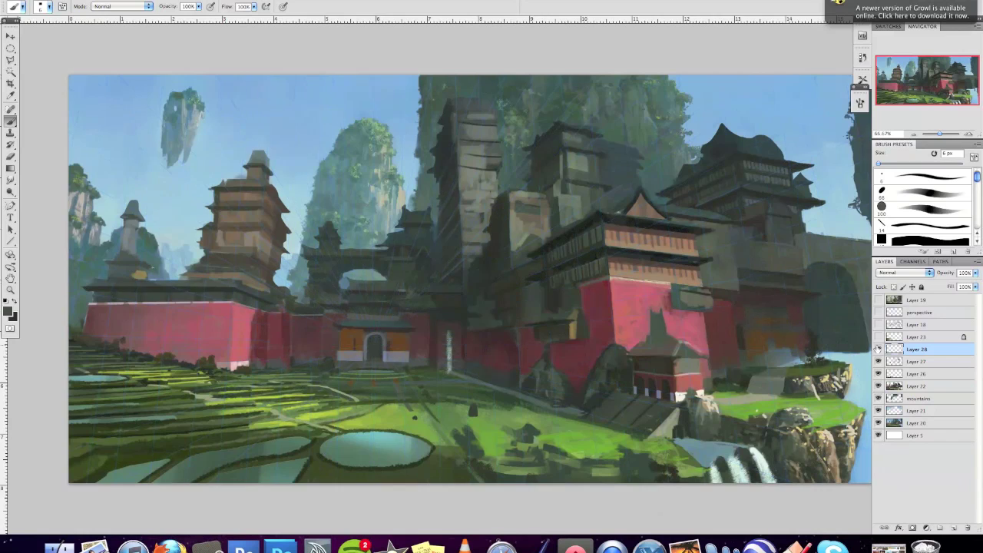
{"action": "left_click", "coordinate": [894, 287]}
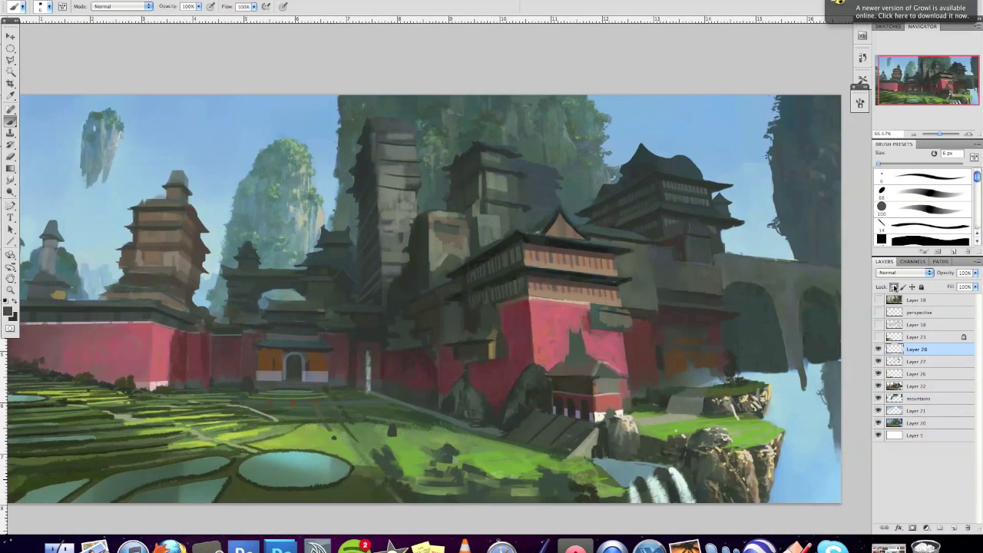
Step: Choose the soft round brush in Multiply mode and reduce it to 77 px for shading the rear tower's window slats
{"action": "right_click", "coordinate": [546, 224]}
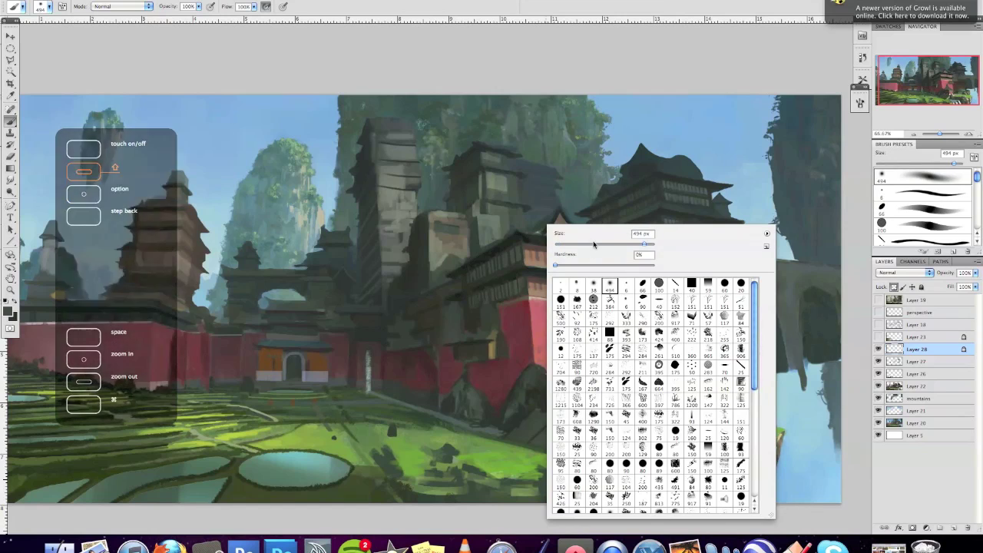
{"action": "left_click", "coordinate": [148, 7]}
{"action": "left_click", "coordinate": [108, 45]}
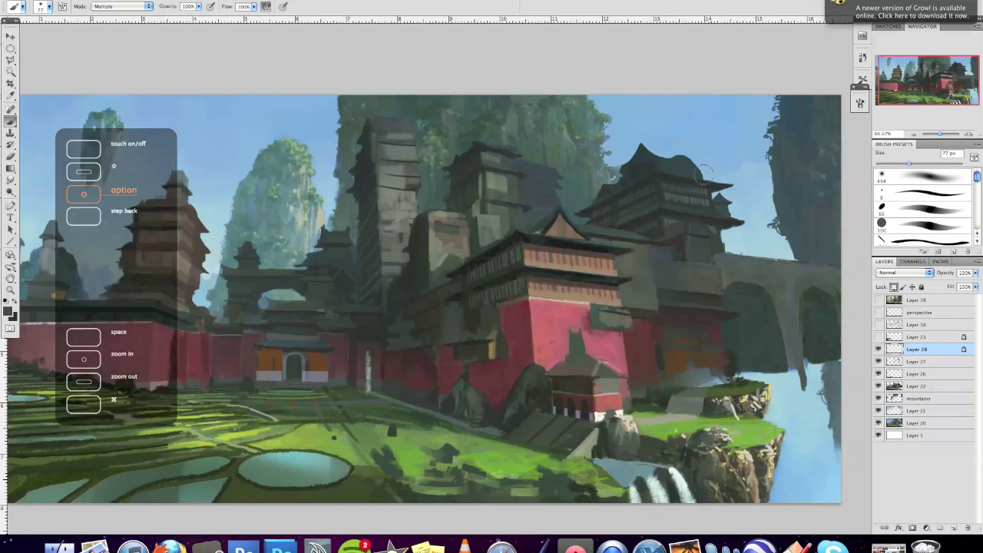
{"action": "right_click", "coordinate": [709, 143]}
{"action": "key", "text": "Escape"}
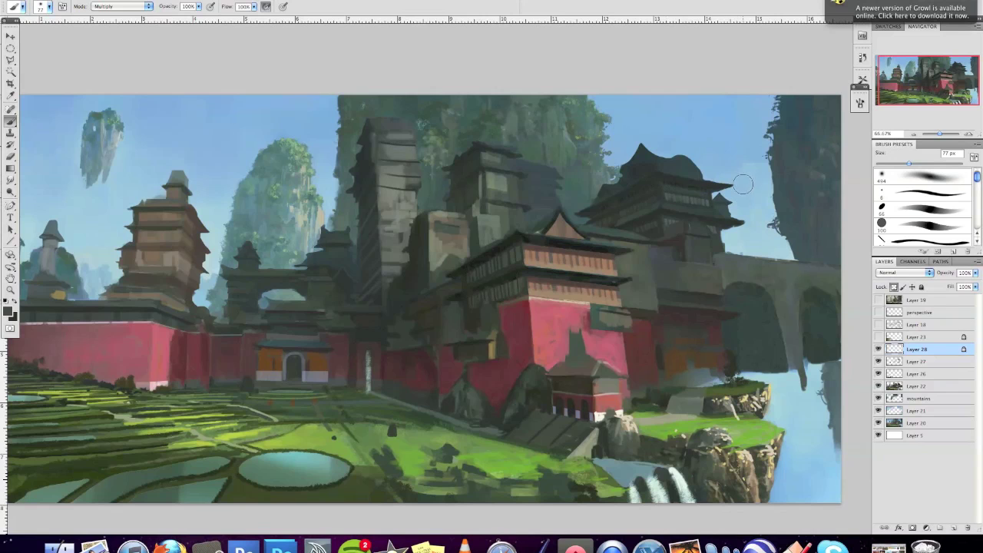
Step: Darken the window slats under the rear tower's eaves with the Multiply brush at 21 px
{"action": "right_click", "coordinate": [679, 136]}
{"action": "key", "text": "Escape"}
{"action": "key", "text": "super+plus"}
{"action": "left_click_drag", "start_coordinate": [758, 164], "coordinate": [555, 256]}
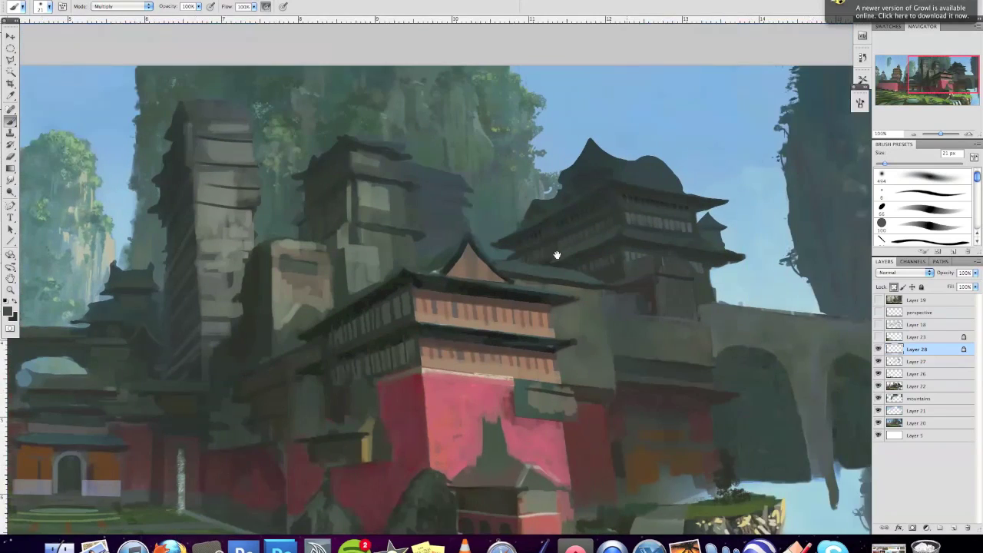
{"action": "key", "text": "shift"}
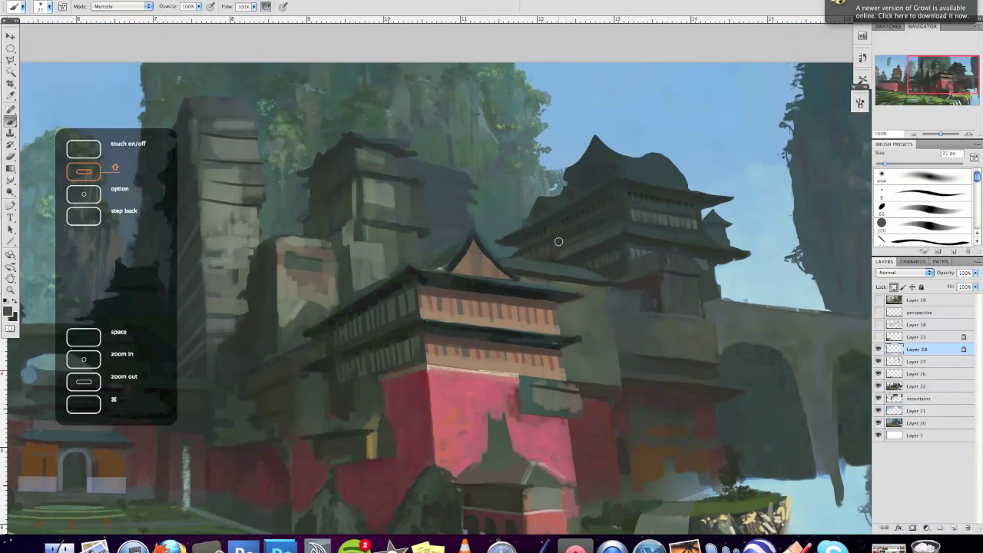
{"action": "left_click_drag", "start_coordinate": [632, 214], "coordinate": [695, 217]}
{"action": "key", "text": "alt"}
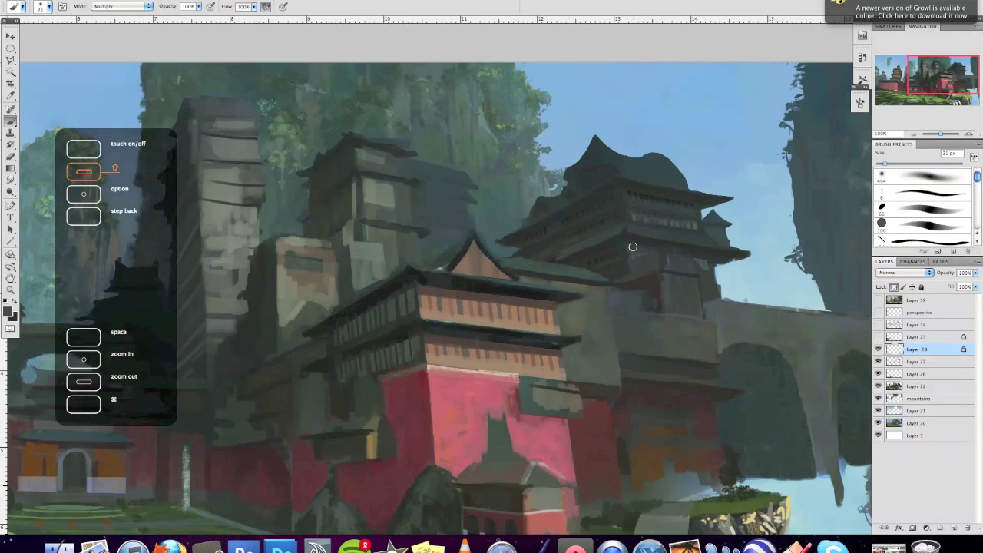
{"action": "key", "text": "alt"}
Step: Brighten the rear tower's window slats in pale blue with a 58 px soft brush in Color Dodge mode
{"action": "left_click", "coordinate": [138, 6]}
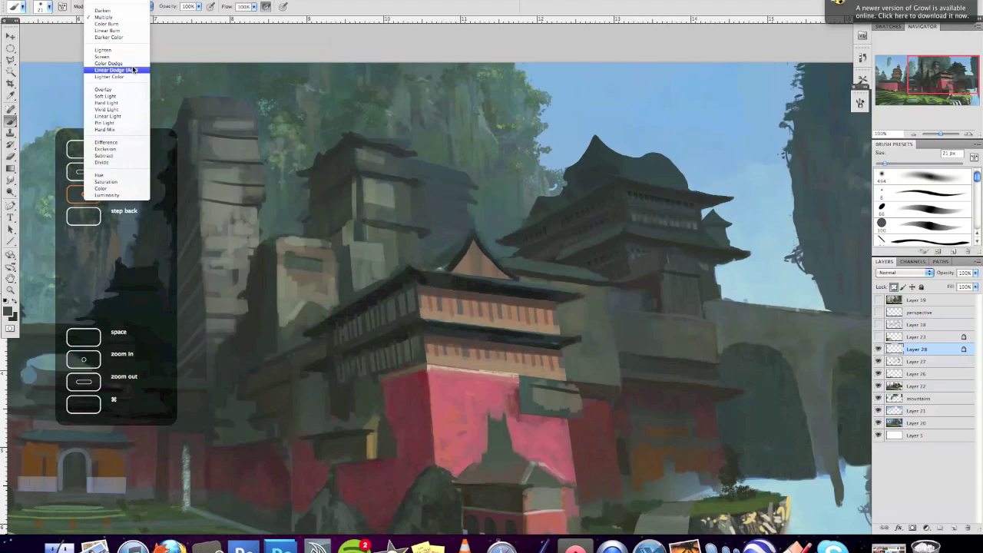
{"action": "left_click", "coordinate": [146, 2]}
{"action": "right_click", "coordinate": [778, 262]}
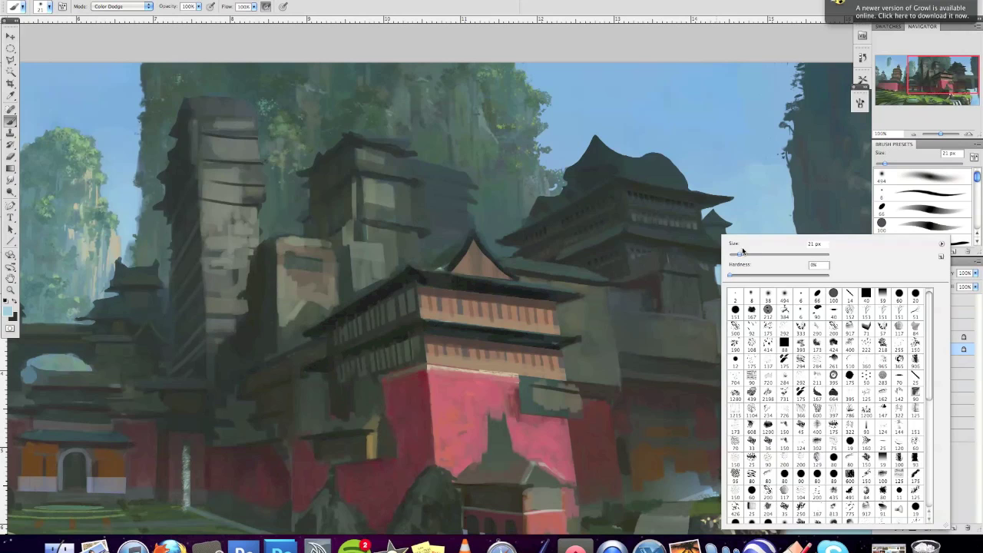
{"action": "left_click_drag", "start_coordinate": [779, 256], "coordinate": [757, 256]}
{"action": "left_click", "coordinate": [679, 242]}
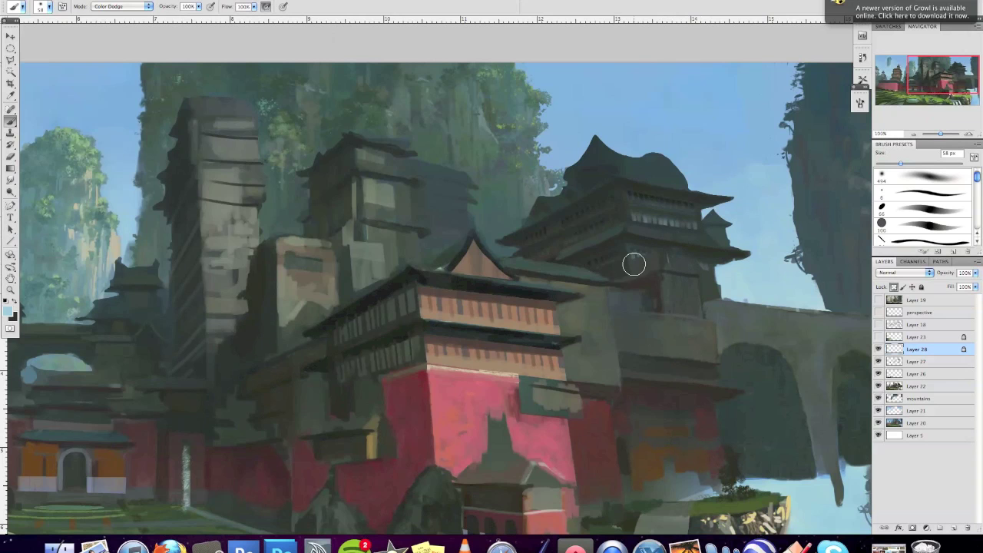
{"action": "key", "text": "super+minus"}
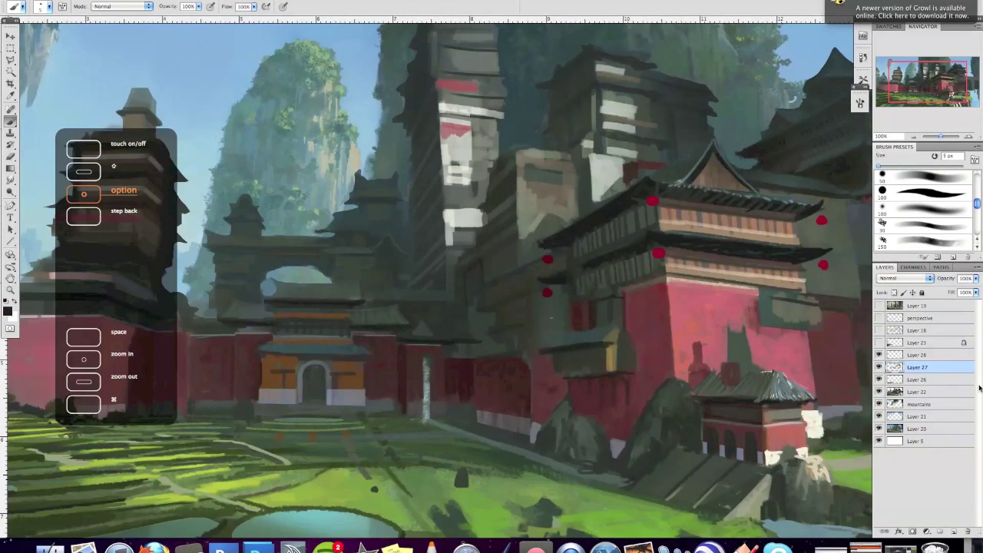
Step: Show the perspective guides on the wider view, set the brush to 10 px and sample a dark building tone for Layer 27
{"action": "left_click", "coordinate": [879, 318]}
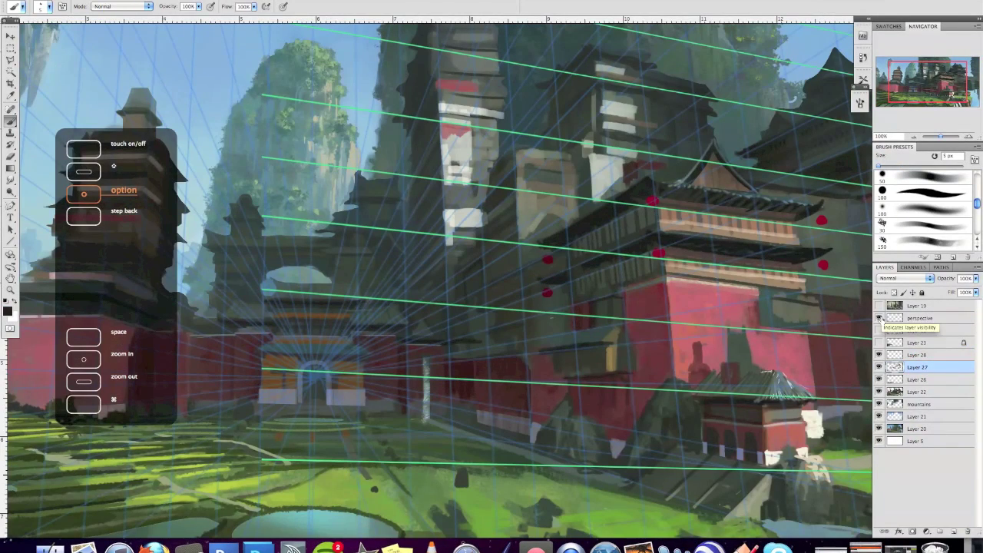
{"action": "right_click", "coordinate": [522, 237]}
{"action": "double_click", "coordinate": [542, 361]}
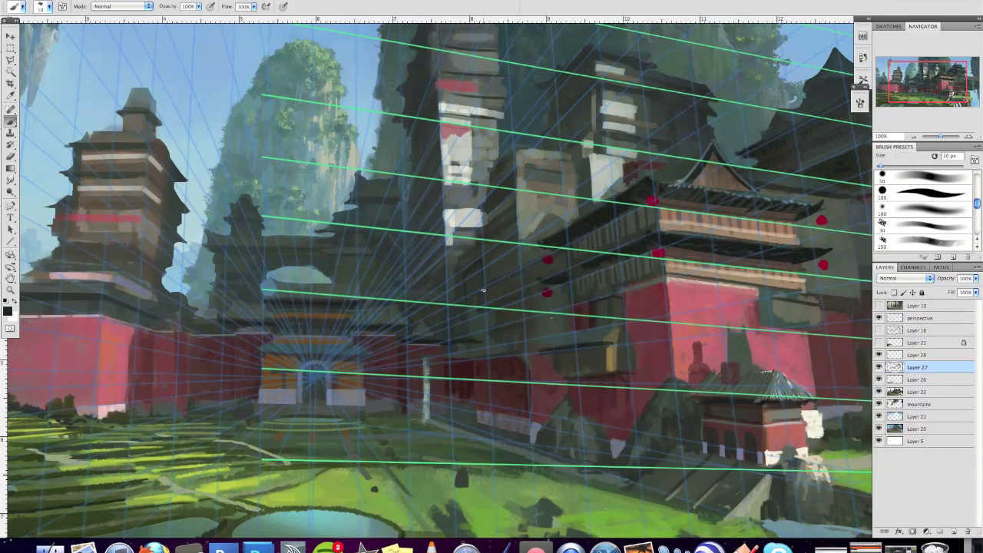
{"action": "key", "text": "alt"}
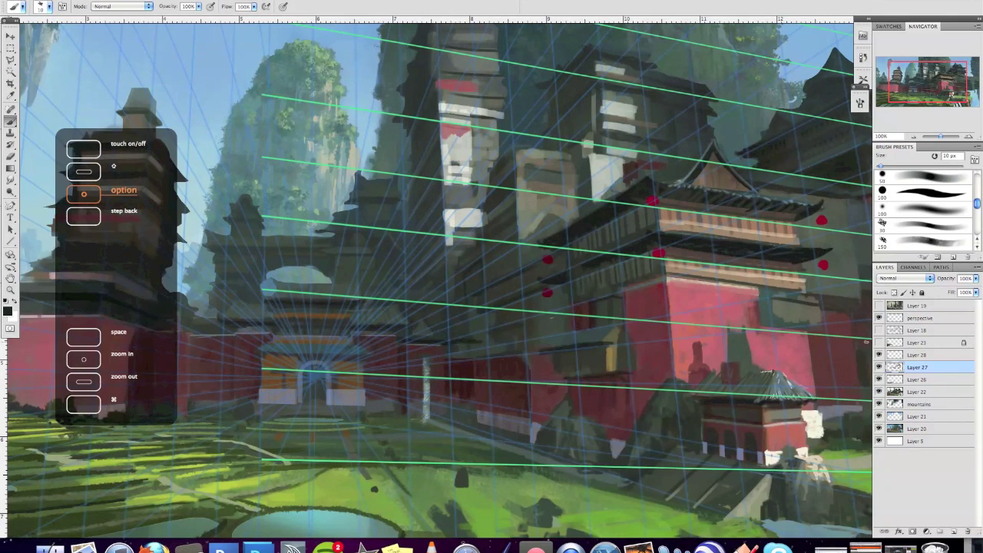
Step: Check the buildings against the Layer 18 line sketch, reduce the brush to 7 px and hide the sketch and guides
{"action": "left_click", "coordinate": [879, 331]}
{"action": "left_click", "coordinate": [879, 330]}
{"action": "left_click", "coordinate": [879, 330]}
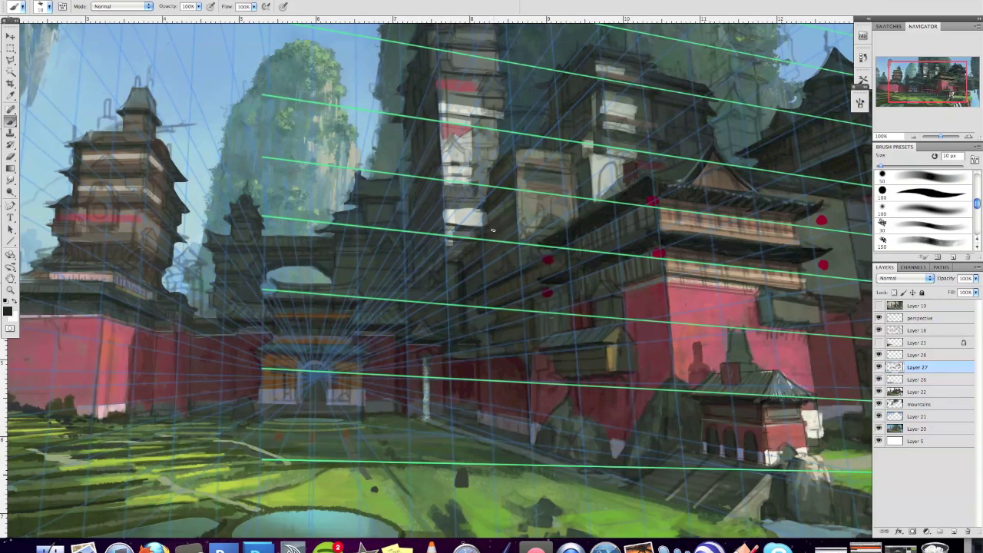
{"action": "key", "text": "alt"}
{"action": "right_click", "coordinate": [431, 216]}
{"action": "left_click_drag", "start_coordinate": [449, 245], "coordinate": [422, 248]}
{"action": "left_click", "coordinate": [879, 331]}
{"action": "left_click", "coordinate": [878, 318]}
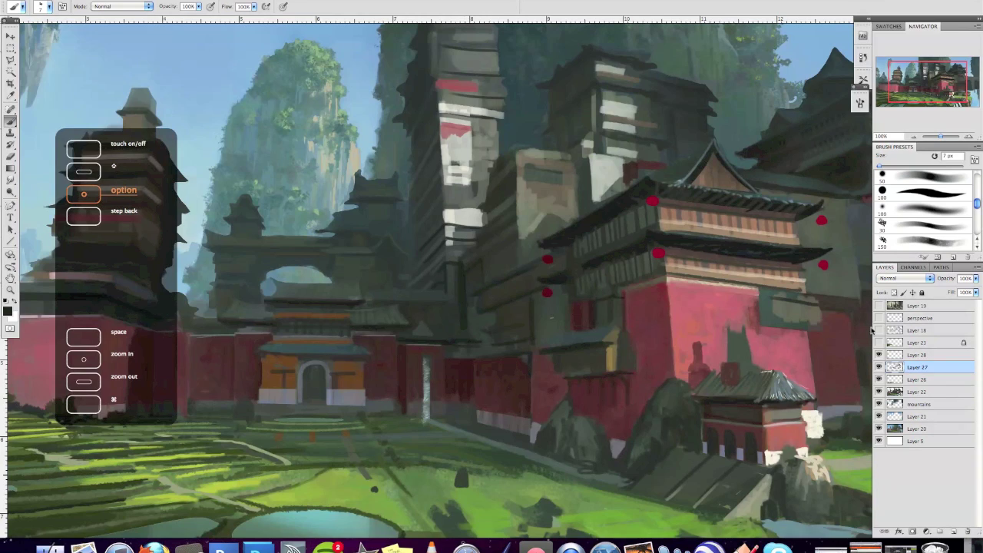
Step: Show the perspective guides and paint thin dark eave lines on the tan tower behind the red-walled gatehouse
{"action": "left_click", "coordinate": [879, 318]}
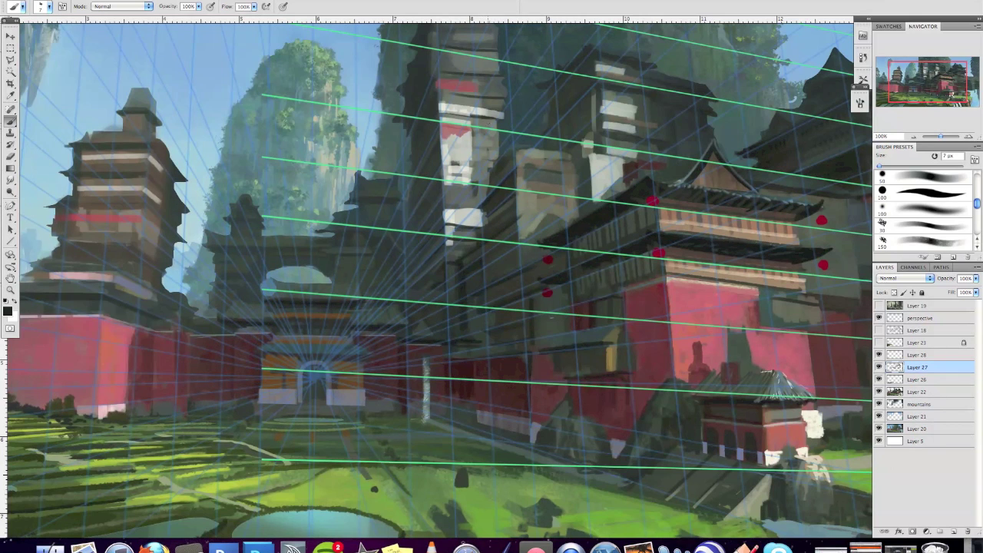
{"action": "key", "text": "alt"}
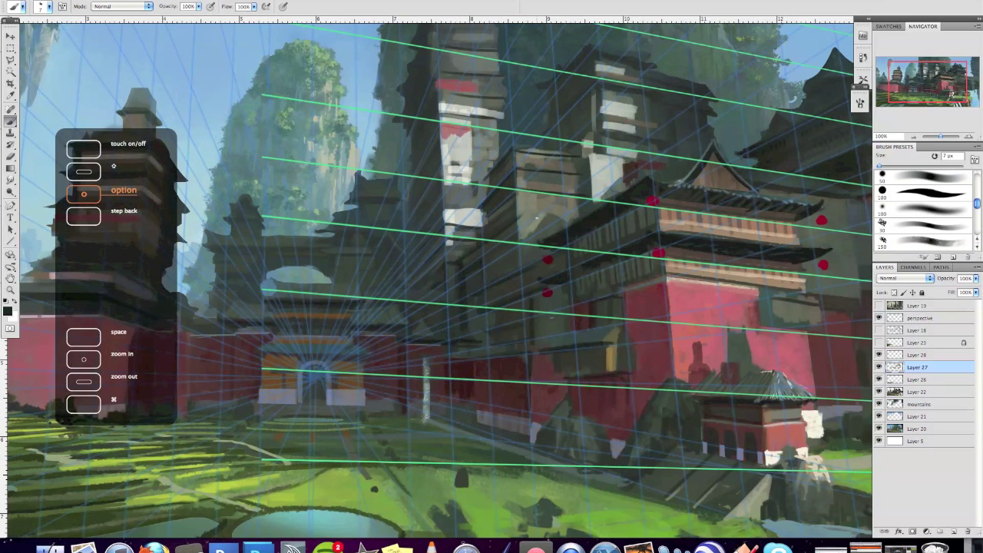
{"action": "left_click_drag", "start_coordinate": [519, 221], "coordinate": [543, 219]}
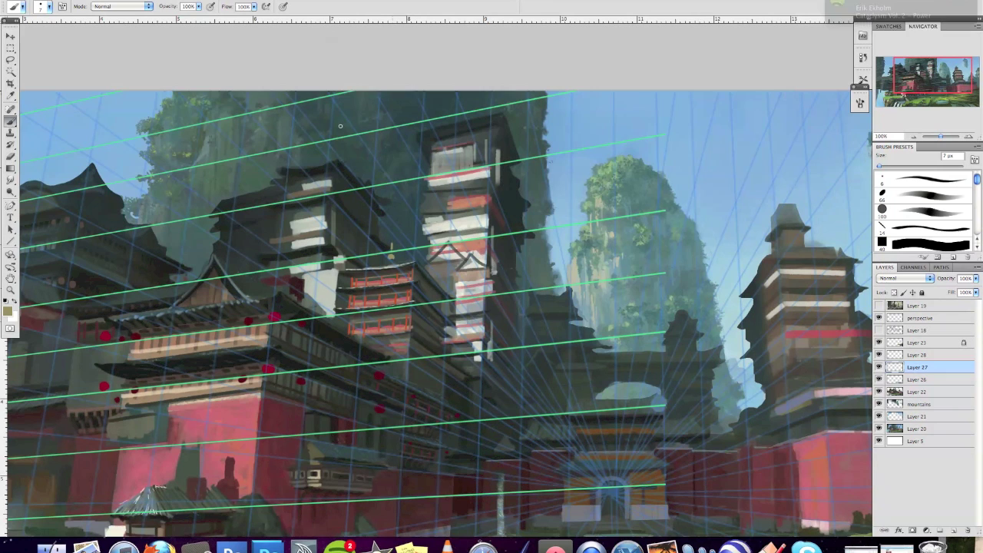
Step: Shade and brighten the golden finial of the red-railed tower with an 8 px brush in Multiply and Color Dodge modes
{"action": "right_click", "coordinate": [467, 237]}
{"action": "key", "text": "alt+shift+m"}
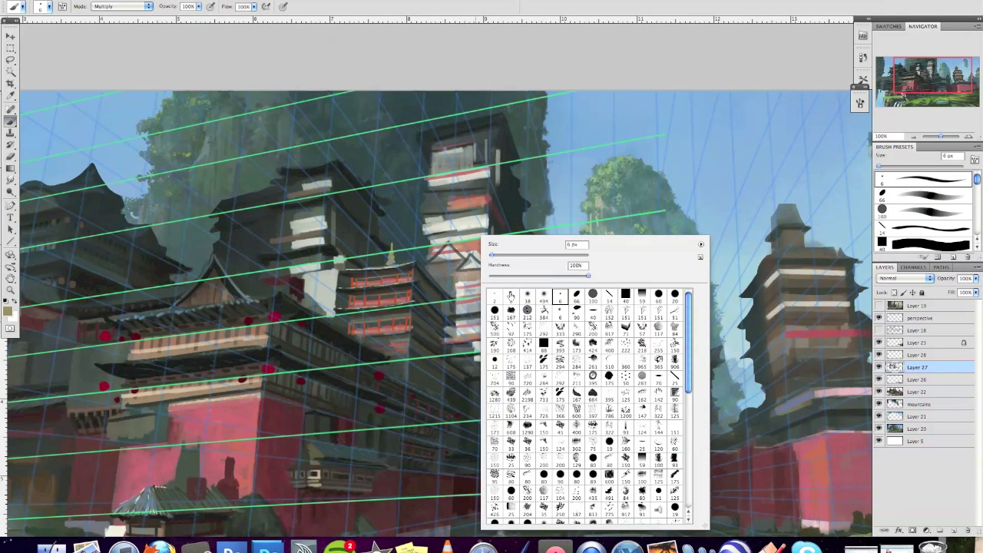
{"action": "double_click", "coordinate": [510, 295]}
{"action": "key", "text": "alt+shift+d"}
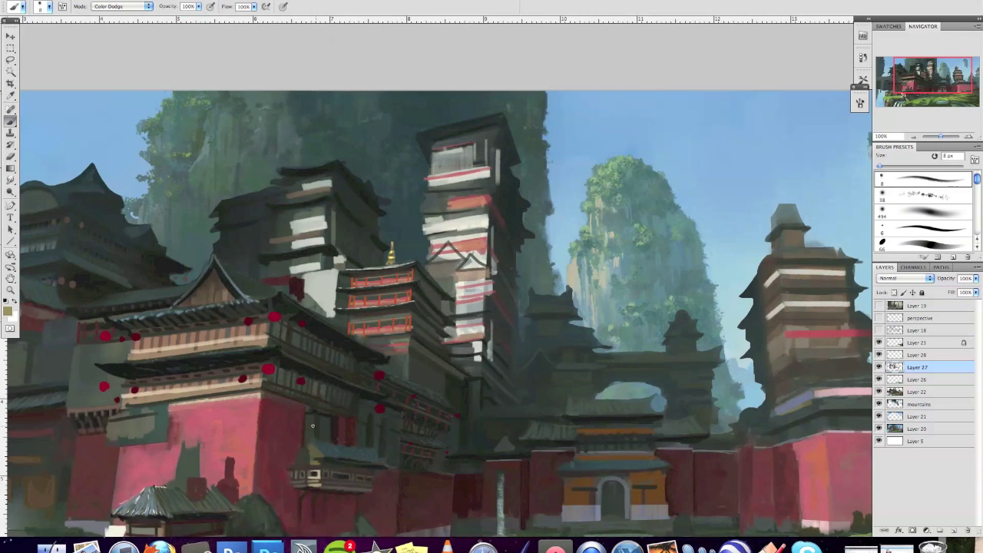
Step: Choose another small brush in Normal mode, sample a dark tone and paint an eave line across the tall central tower's upper storeys
{"action": "right_click", "coordinate": [461, 227]}
{"action": "left_click", "coordinate": [500, 307]}
{"action": "key", "text": "Return"}
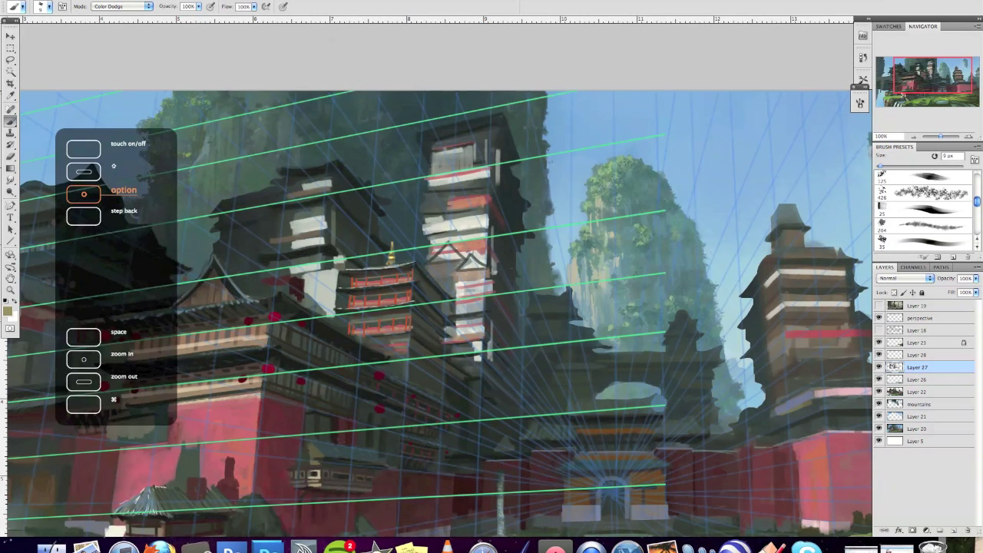
{"action": "left_click", "coordinate": [427, 193], "text": "alt"}
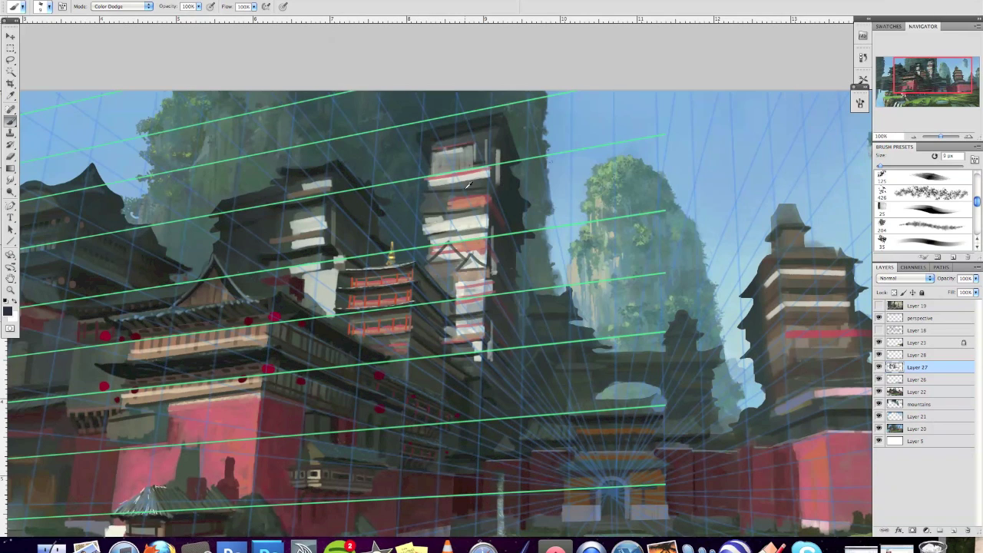
{"action": "key", "text": "alt+shift+n"}
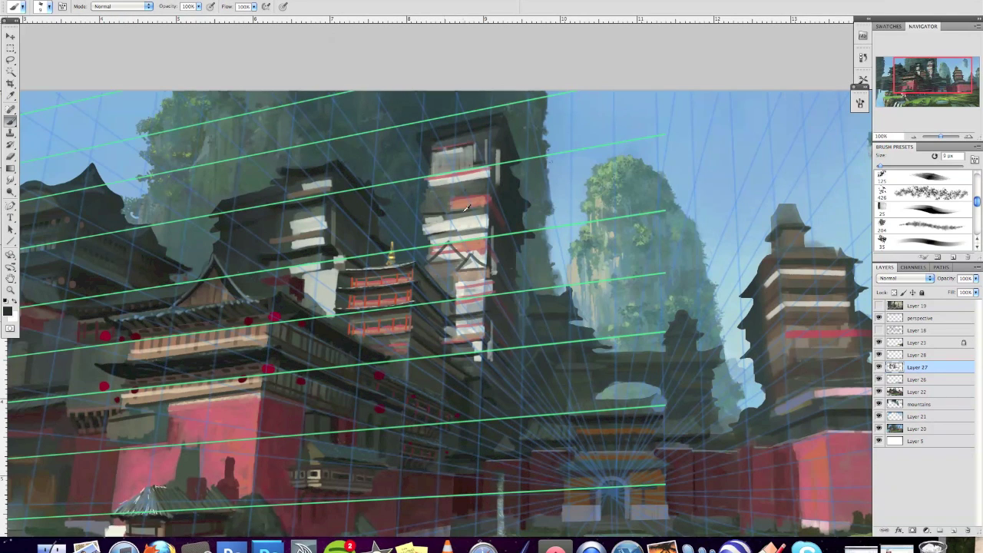
{"action": "left_click_drag", "start_coordinate": [431, 184], "coordinate": [490, 182]}
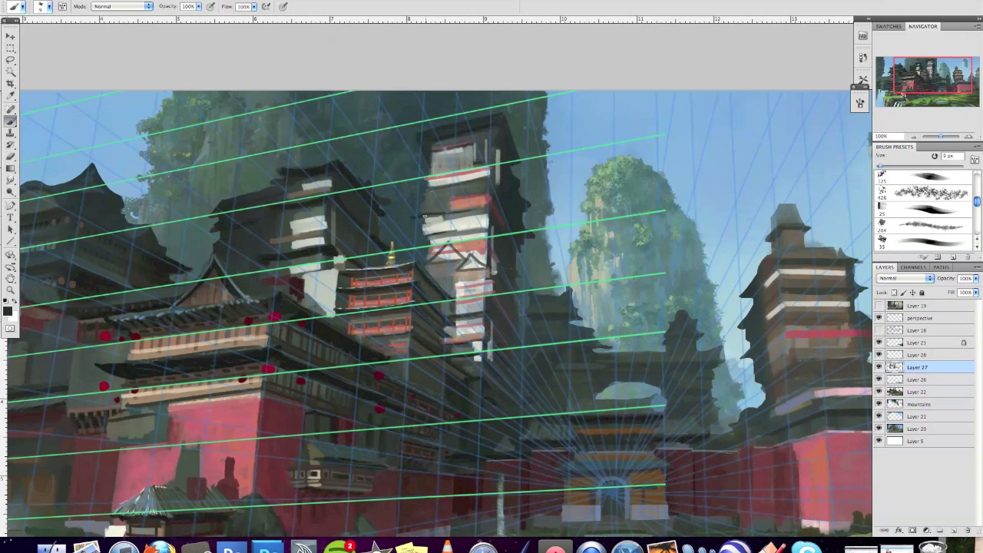
Step: Paint a dark eave beneath the tall tower's upper red band and a pale pillar on its top storey
{"action": "mouse_move", "coordinate": [435, 211]}
{"action": "left_mouse_down"}
{"action": "mouse_move", "coordinate": [490, 212]}
{"action": "mouse_move", "coordinate": [472, 209]}
{"action": "left_mouse_up"}
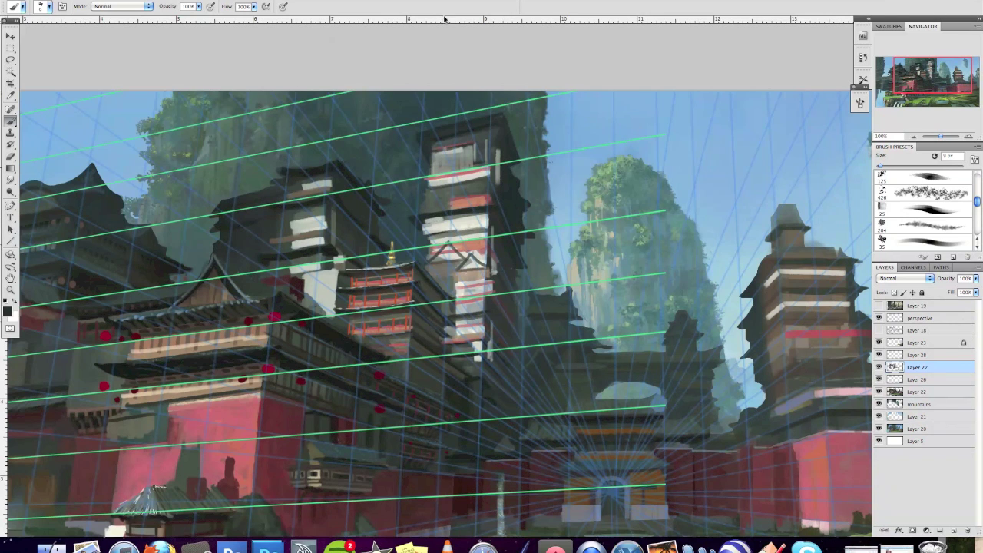
{"action": "key", "text": "ctrl+h"}
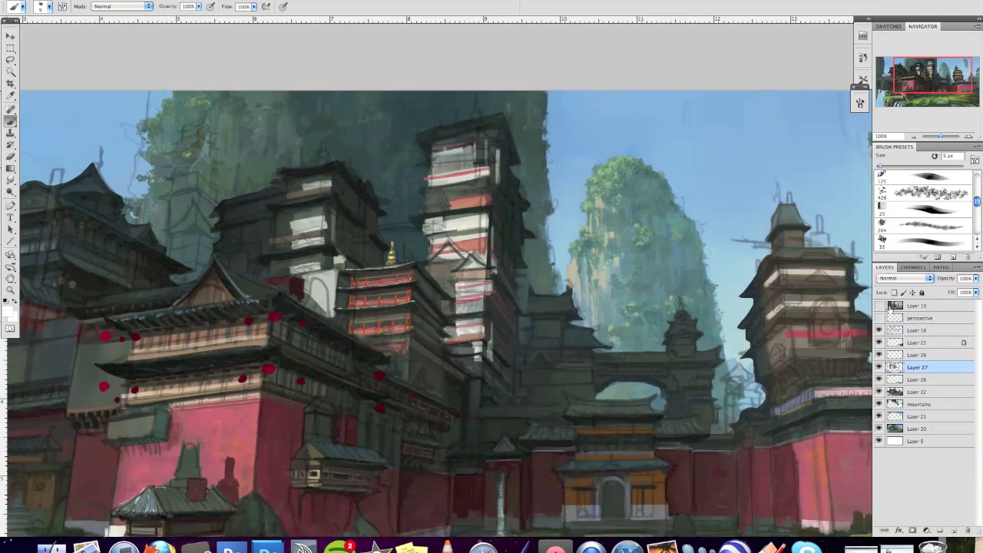
{"action": "key", "text": "ctrl+h"}
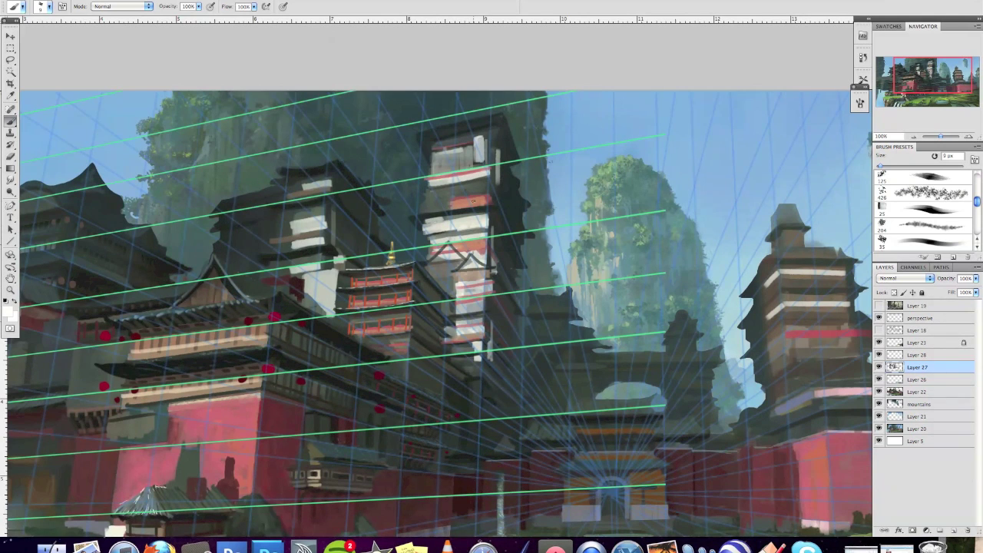
Step: Repaint the tall tower's upper red band in its sampled red and edge it with a thin pale line
{"action": "left_click", "coordinate": [474, 202], "text": "alt"}
{"action": "left_click", "coordinate": [475, 204], "text": "alt"}
{"action": "right_click", "coordinate": [478, 208]}
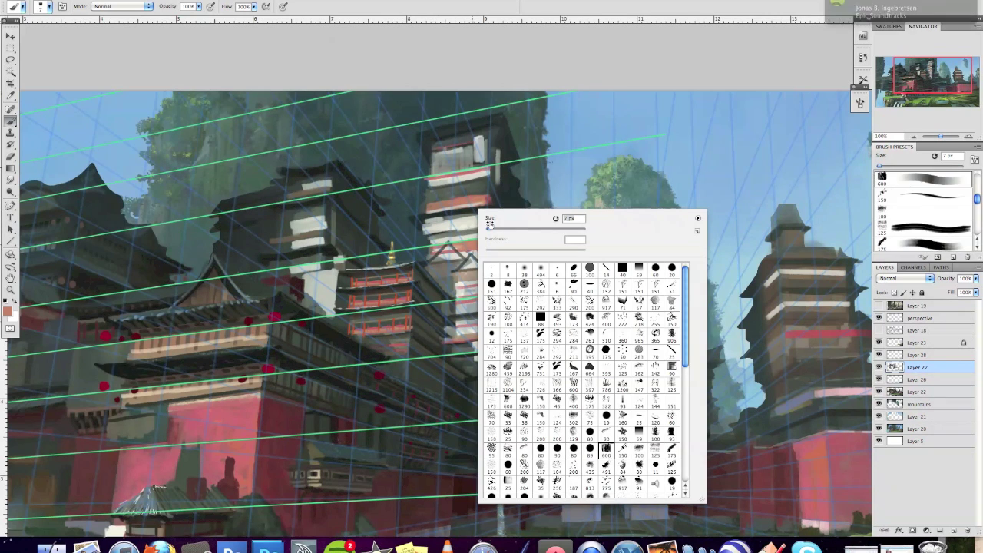
{"action": "left_click_drag", "start_coordinate": [489, 225], "coordinate": [493, 226]}
{"action": "right_click", "coordinate": [538, 235]}
{"action": "key", "text": "Return"}
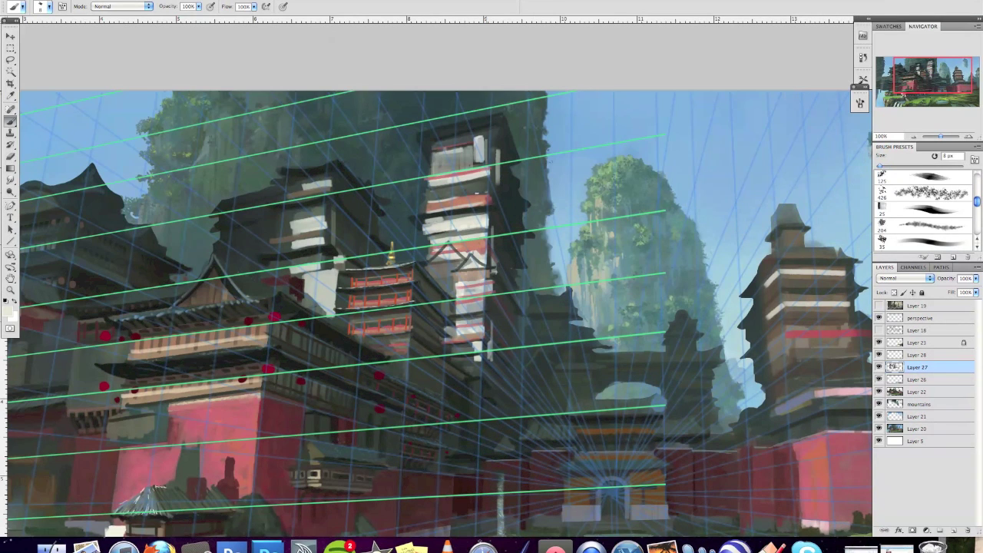
Step: Paint a brown panel above the tower's upper red band and lighten the top storey's wall with small pale strokes
{"action": "left_click", "coordinate": [472, 197], "text": "alt"}
{"action": "left_click", "coordinate": [475, 189], "text": "alt"}
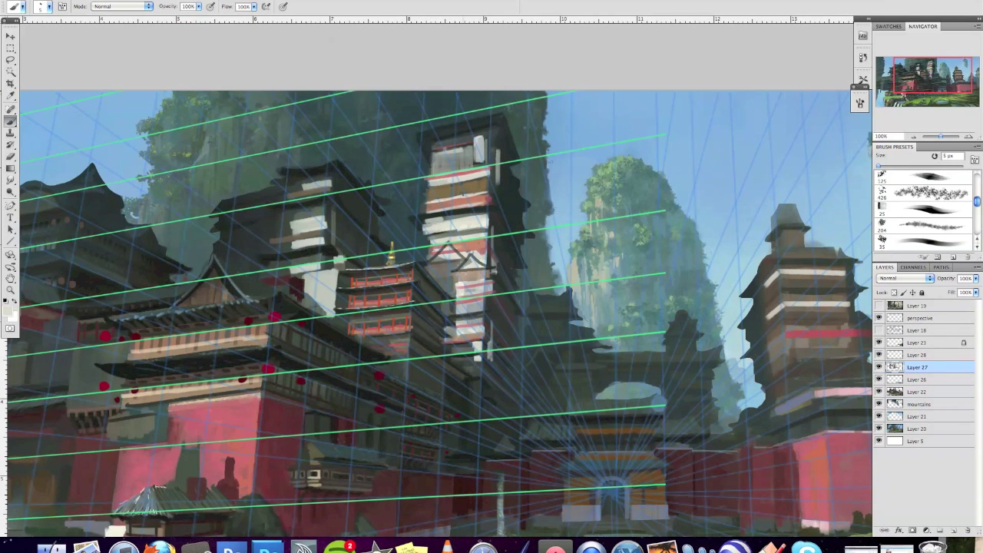
{"action": "key", "text": "bracketleft"}
{"action": "key", "text": "bracketleft"}
{"action": "key", "text": "bracketleft"}
{"action": "left_click", "coordinate": [432, 141], "text": "alt"}
{"action": "left_click", "coordinate": [448, 158], "text": "alt"}
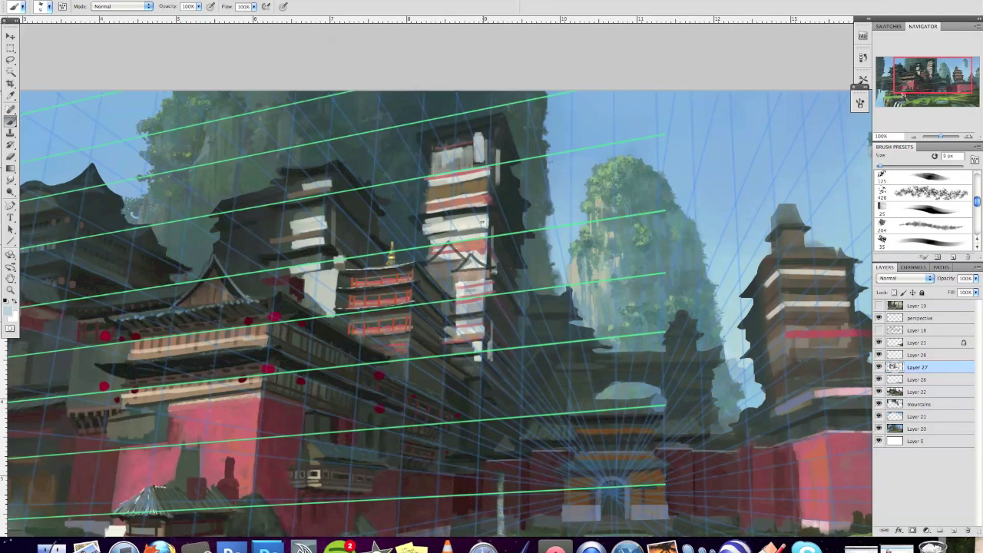
Step: Fill in the patchy wall section between the tower's two red bands with solid off-white paint
{"action": "left_click_drag", "start_coordinate": [473, 231], "coordinate": [430, 234]}
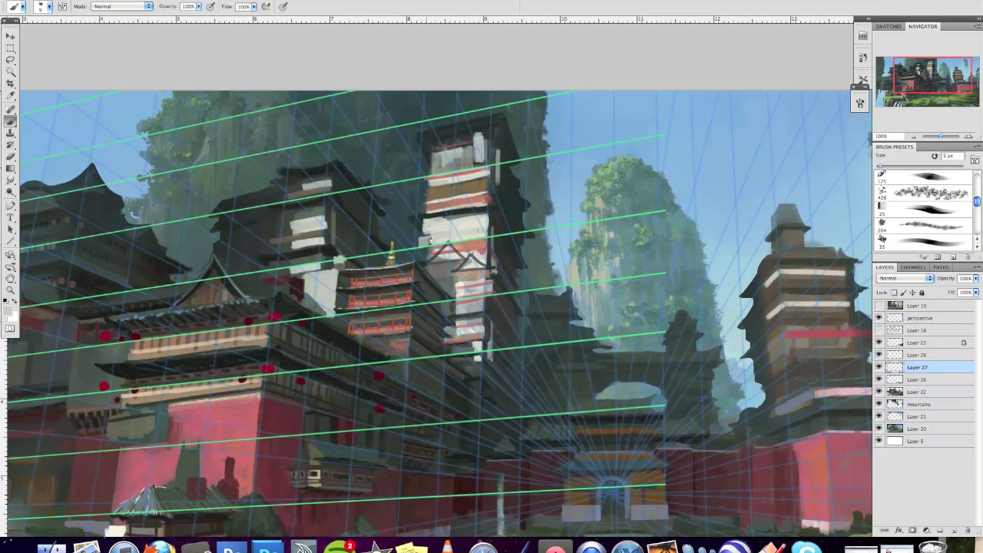
{"action": "right_click", "coordinate": [424, 241]}
{"action": "key", "text": "e"}
{"action": "key", "text": "b"}
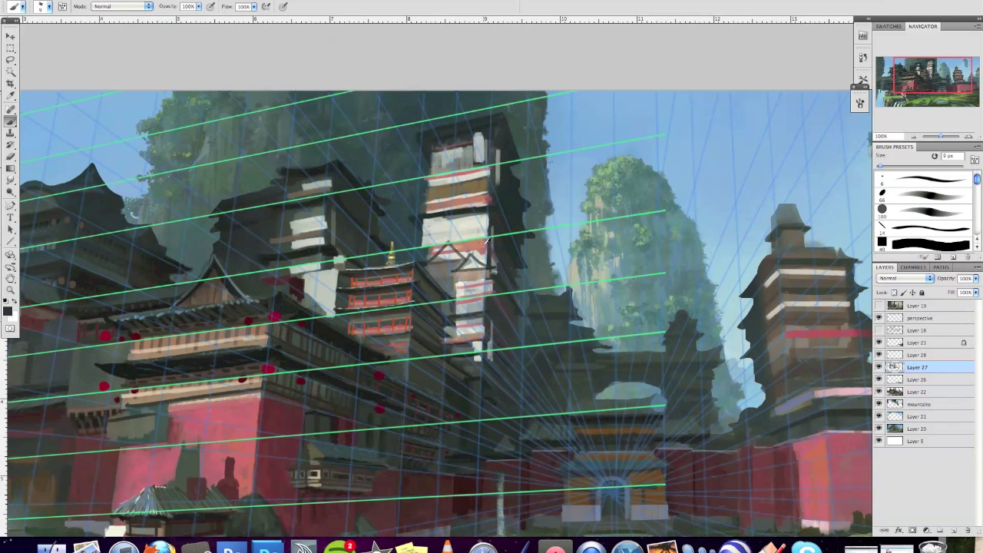
Step: Cover the red and white strips beneath the tower's top storey with a dark eave stroke
{"action": "left_click", "coordinate": [428, 258], "text": "alt"}
{"action": "key", "text": "alt"}
{"action": "key", "text": "alt"}
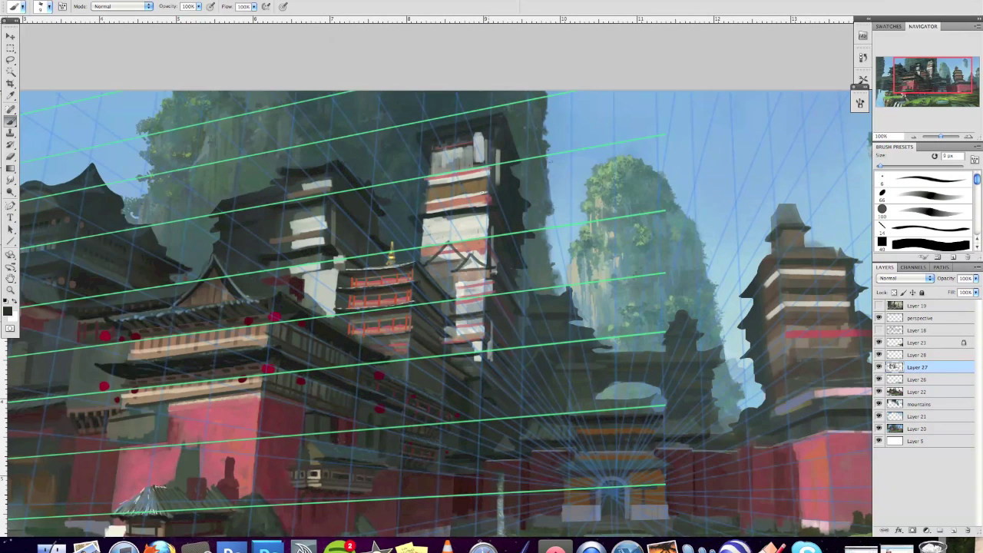
{"action": "mouse_move", "coordinate": [426, 183]}
{"action": "left_mouse_down"}
{"action": "mouse_move", "coordinate": [488, 172]}
{"action": "mouse_move", "coordinate": [430, 185]}
{"action": "mouse_move", "coordinate": [484, 183]}
{"action": "mouse_move", "coordinate": [427, 180]}
{"action": "mouse_move", "coordinate": [498, 171]}
{"action": "mouse_move", "coordinate": [490, 184]}
{"action": "left_mouse_up"}
{"action": "key", "text": "alt"}
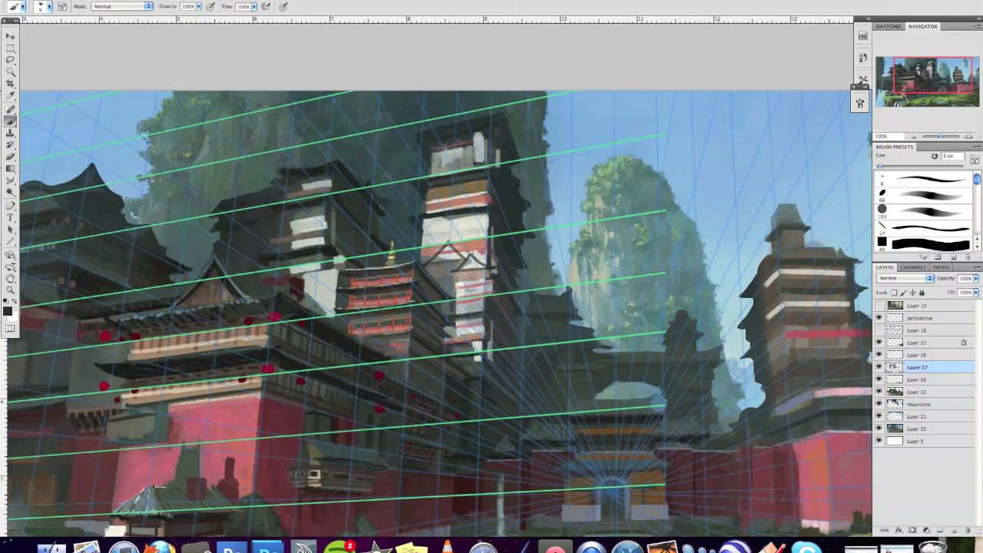
Step: Outline the eave below the upper red band with the Polygonal Lasso, around the corner and down the tower's shadowed side
{"action": "key", "text": "ctrl+plus"}
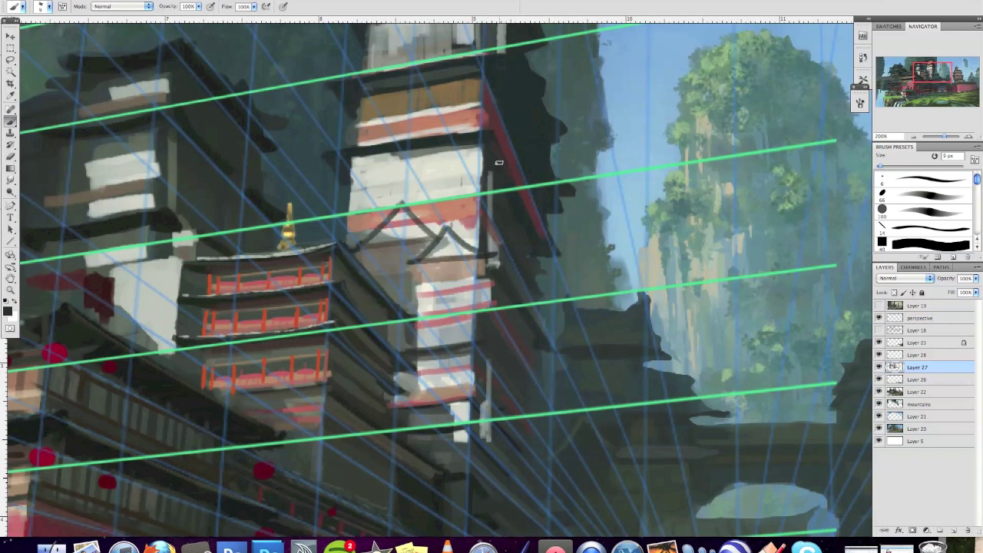
{"action": "key", "text": "Escape"}
{"action": "right_click", "coordinate": [564, 104]}
{"action": "key", "text": "Escape"}
{"action": "left_click", "coordinate": [10, 59]}
{"action": "left_click", "coordinate": [324, 151], "text": "alt"}
{"action": "left_click", "coordinate": [486, 126], "text": "alt"}
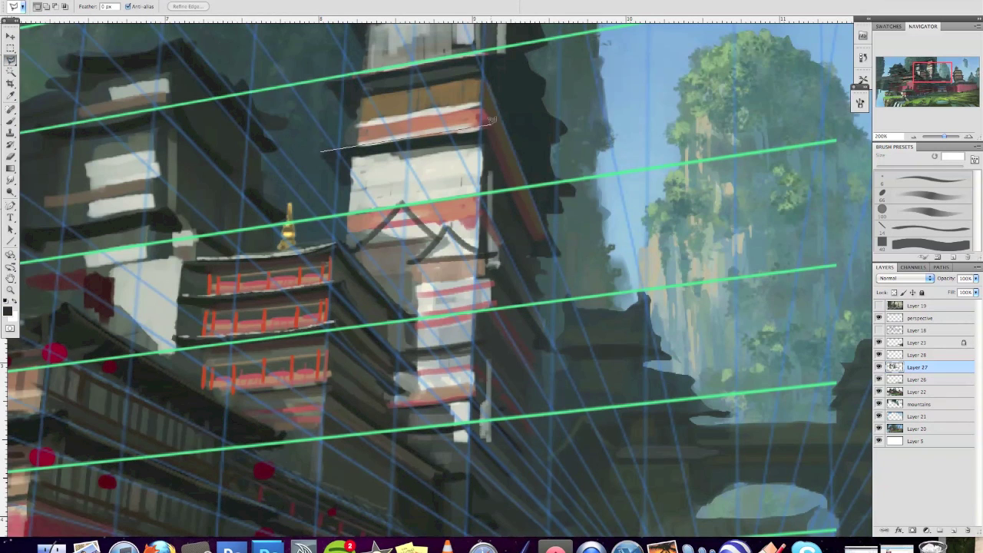
{"action": "left_click", "coordinate": [554, 275], "text": "alt"}
{"action": "left_click", "coordinate": [538, 280], "text": "alt"}
{"action": "left_click", "coordinate": [484, 146], "text": "alt"}
{"action": "left_click", "coordinate": [324, 152], "text": "alt"}
Step: Paint the selected eave along the tower's shadowed side with long strokes and clear the selection
{"action": "key", "text": "b"}
{"action": "left_click_drag", "start_coordinate": [490, 126], "coordinate": [552, 277]}
{"action": "left_click_drag", "start_coordinate": [482, 137], "coordinate": [517, 231]}
{"action": "right_click", "coordinate": [550, 142]}
{"action": "key", "text": "Escape"}
{"action": "key", "text": "ctrl+d"}
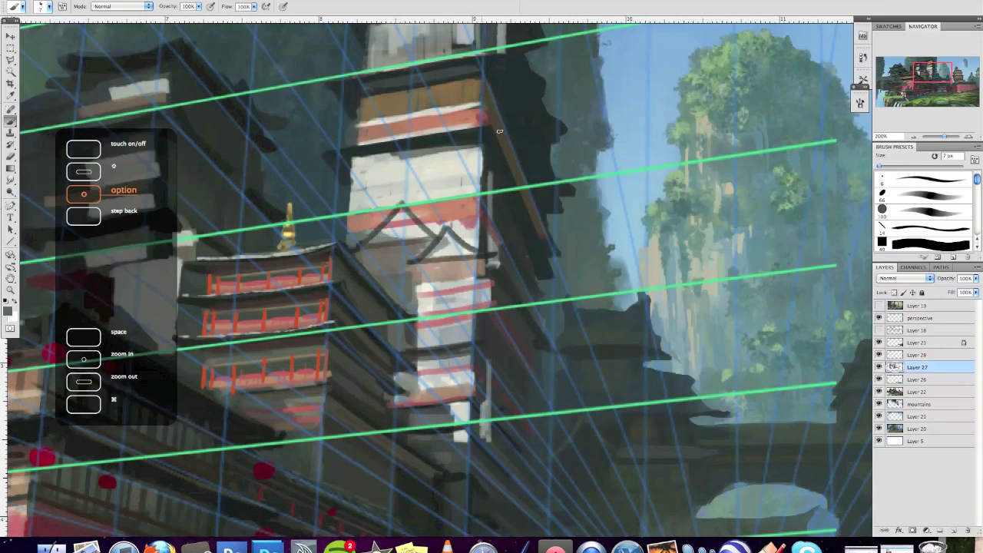
Step: Dot a row of small white circles along the tower's upper red band
{"action": "key", "text": "ctrl+alt+0"}
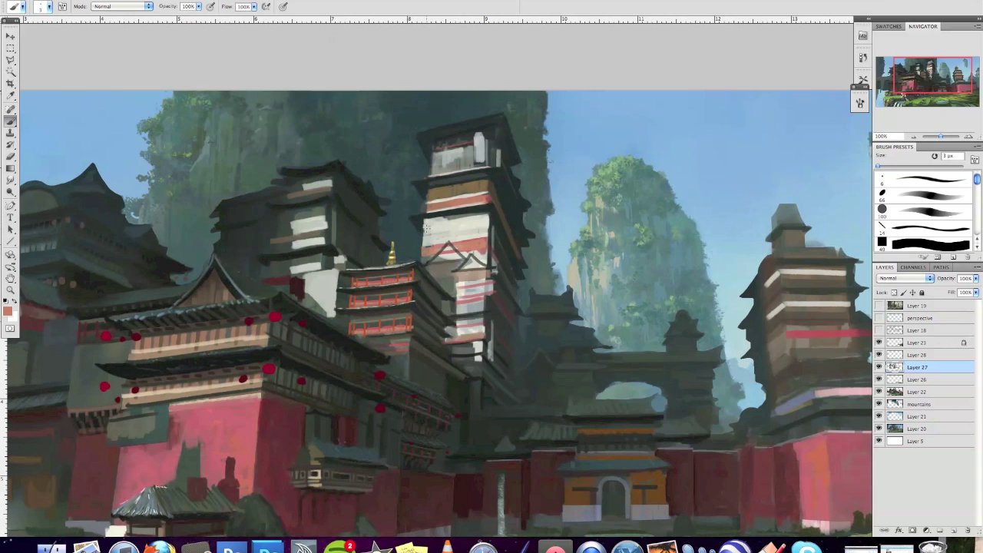
{"action": "right_click", "coordinate": [489, 243]}
{"action": "key", "text": "Escape"}
{"action": "right_click", "coordinate": [468, 218]}
{"action": "key", "text": "Escape"}
{"action": "right_click", "coordinate": [478, 185]}
{"action": "left_click_drag", "start_coordinate": [483, 196], "coordinate": [474, 198]}
{"action": "key", "text": "Return"}
Step: Add larger white dots along the tower's lower red band above the small gables, using a 7 px brush
{"action": "right_click", "coordinate": [476, 217]}
{"action": "left_click", "coordinate": [495, 258]}
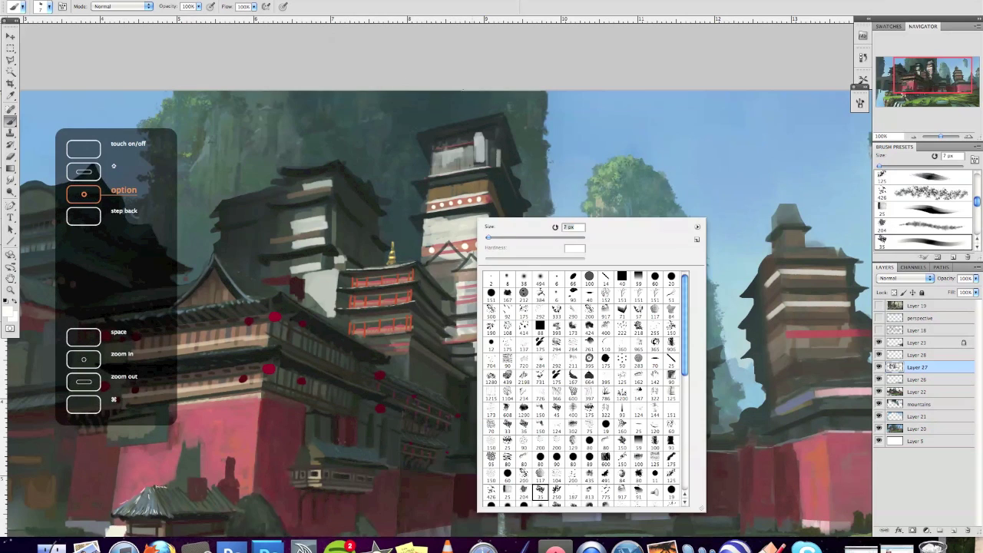
{"action": "key", "text": "Return"}
Step: Detail the brown panel above the upper dotted band with dark slats and gold strokes sampled from the roof spire
{"action": "left_click", "coordinate": [580, 328], "text": "alt"}
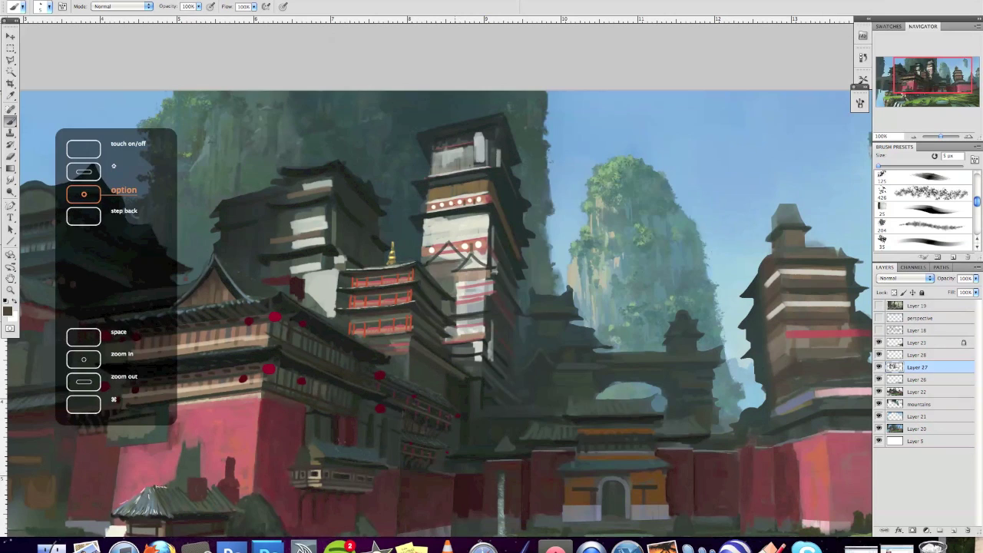
{"action": "key", "text": "alt"}
{"action": "left_click", "coordinate": [335, 176], "text": "alt"}
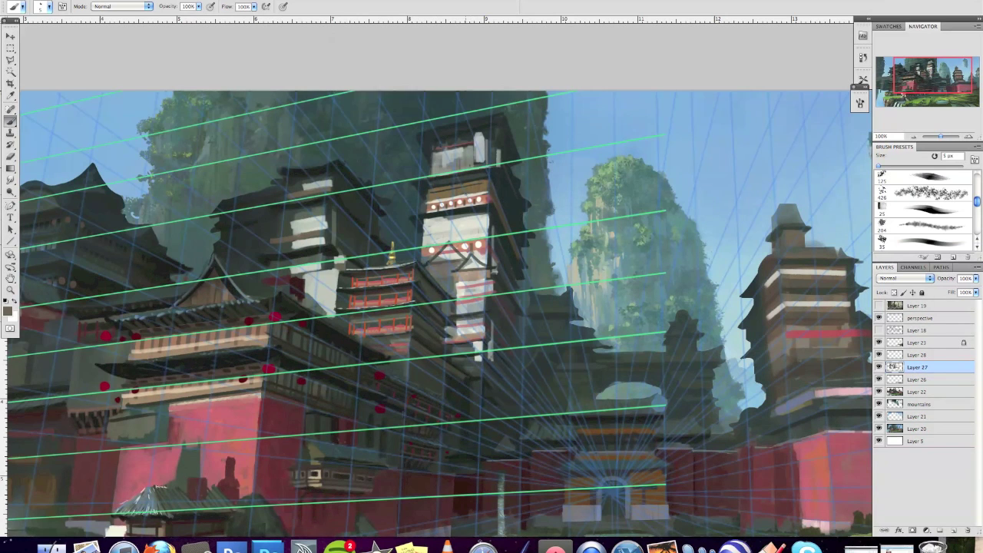
{"action": "key", "text": "alt"}
{"action": "left_click", "coordinate": [392, 252], "text": "alt"}
{"action": "left_click", "coordinate": [469, 197], "text": "alt"}
{"action": "key", "text": "alt"}
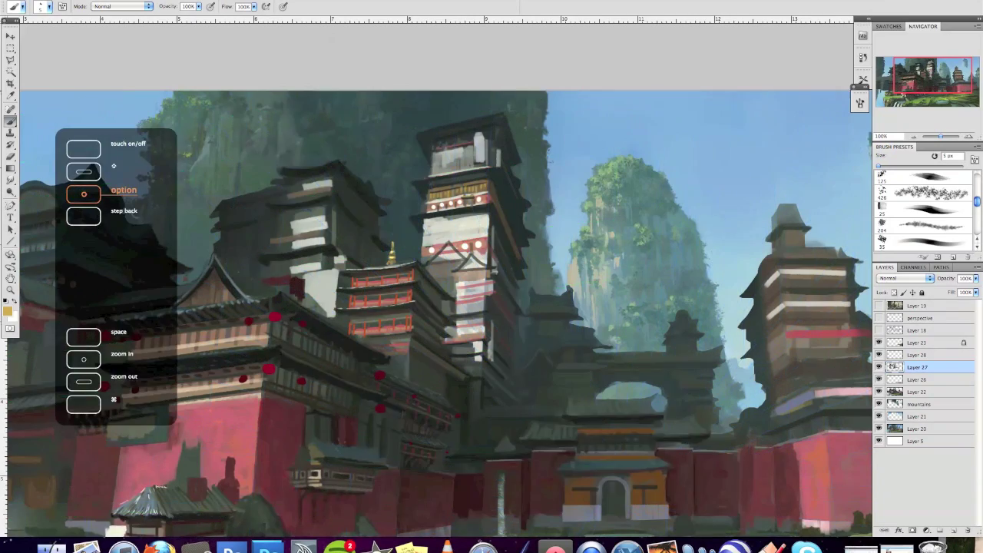
Step: Touch up the eaves around the tower's gold-trimmed panel with small grey and dark strokes
{"action": "key", "text": "super+minus"}
{"action": "key", "text": "super+minus"}
{"action": "key", "text": "super+plus"}
{"action": "key", "text": "super+plus"}
{"action": "right_click", "coordinate": [484, 186]}
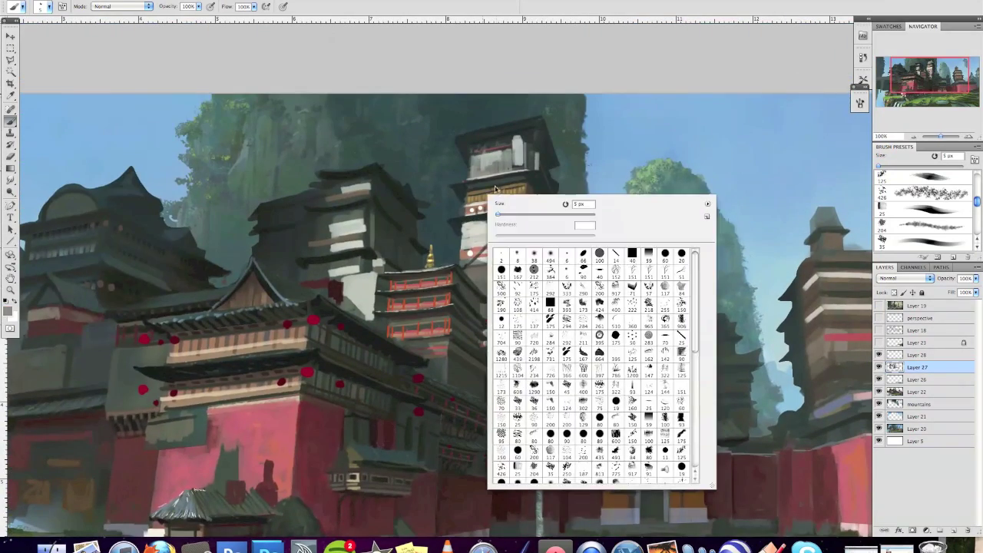
{"action": "left_click", "coordinate": [499, 220]}
{"action": "key", "text": "bracketleft"}
{"action": "key", "text": "bracketleft"}
{"action": "key", "text": "bracketleft"}
{"action": "key", "text": "bracketleft"}
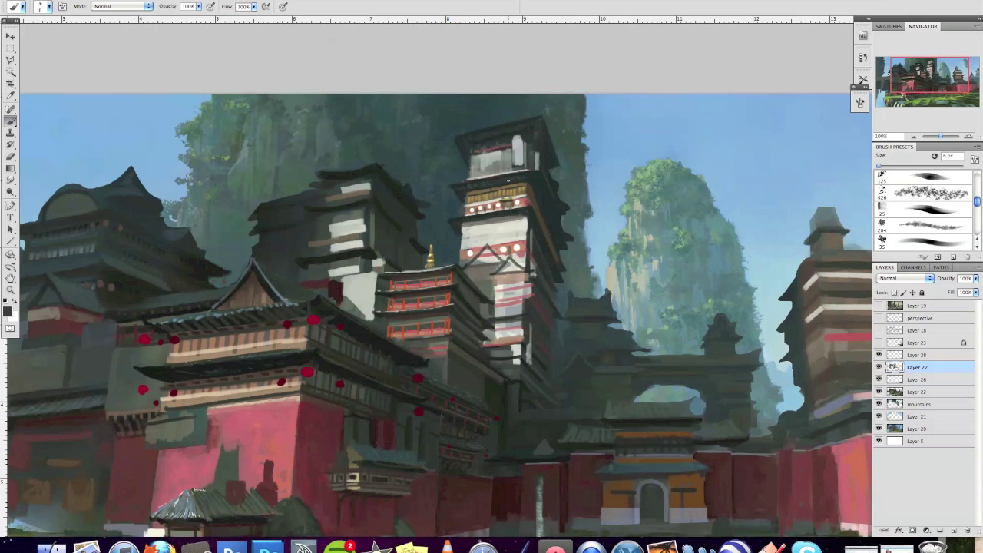
Step: Paint a second brown panel across the white wall between the tower's two dotted red bands
{"action": "left_click", "coordinate": [469, 224], "text": "alt"}
{"action": "right_click", "coordinate": [509, 206]}
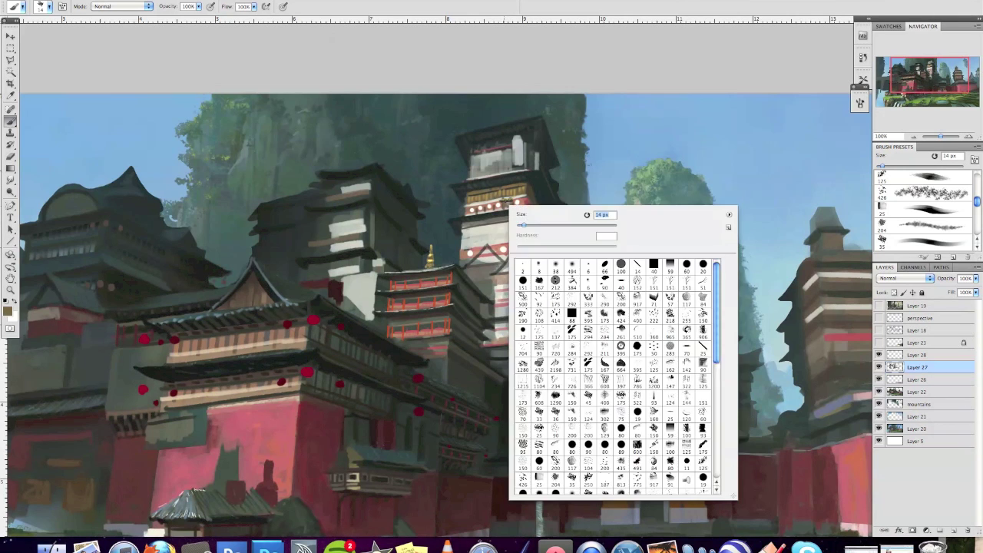
{"action": "left_click", "coordinate": [584, 222]}
{"action": "right_click", "coordinate": [503, 177]}
{"action": "left_click", "coordinate": [525, 220]}
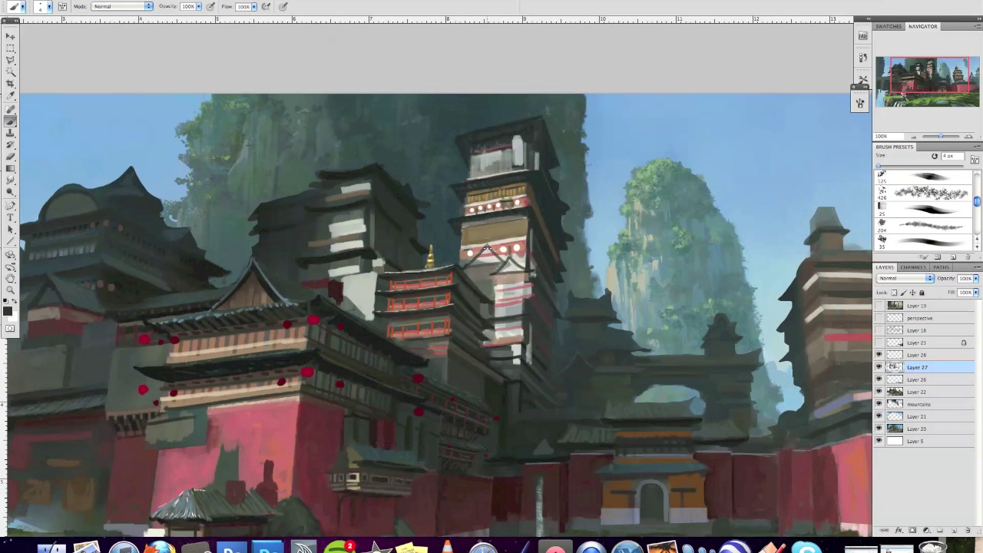
Step: Add thin dark slats and gold accents to the lower brown panel on the tower
{"action": "right_click", "coordinate": [506, 198]}
{"action": "left_click", "coordinate": [538, 222]}
{"action": "left_click", "coordinate": [506, 199], "text": "alt"}
{"action": "key", "text": "ctrl+alt+z"}
{"action": "key", "text": "bracketleft"}
{"action": "key", "text": "alt"}
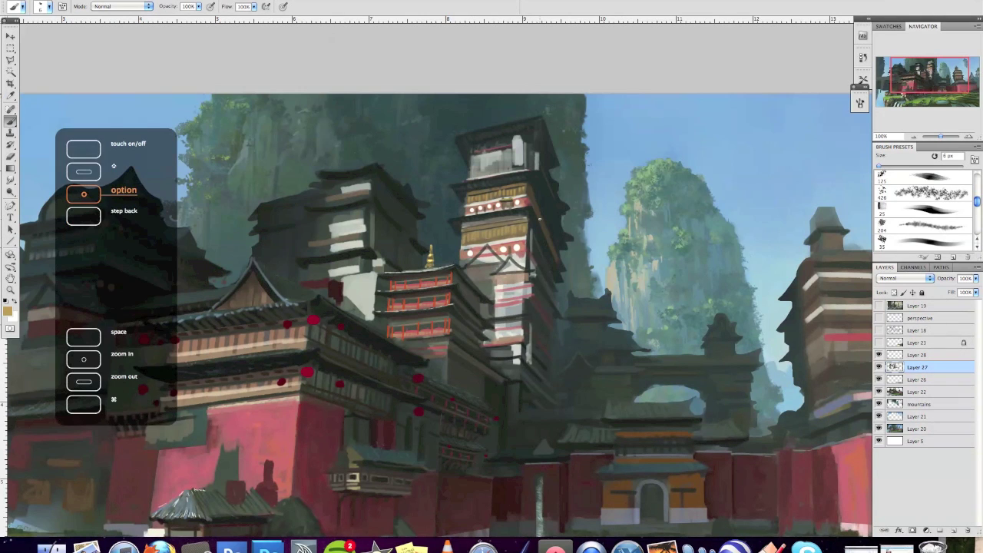
Step: Show the perspective layer and refine the dark and gold ornaments on the tower's two brown panels
{"action": "left_click", "coordinate": [539, 219], "text": "alt"}
{"action": "left_click", "coordinate": [879, 318]}
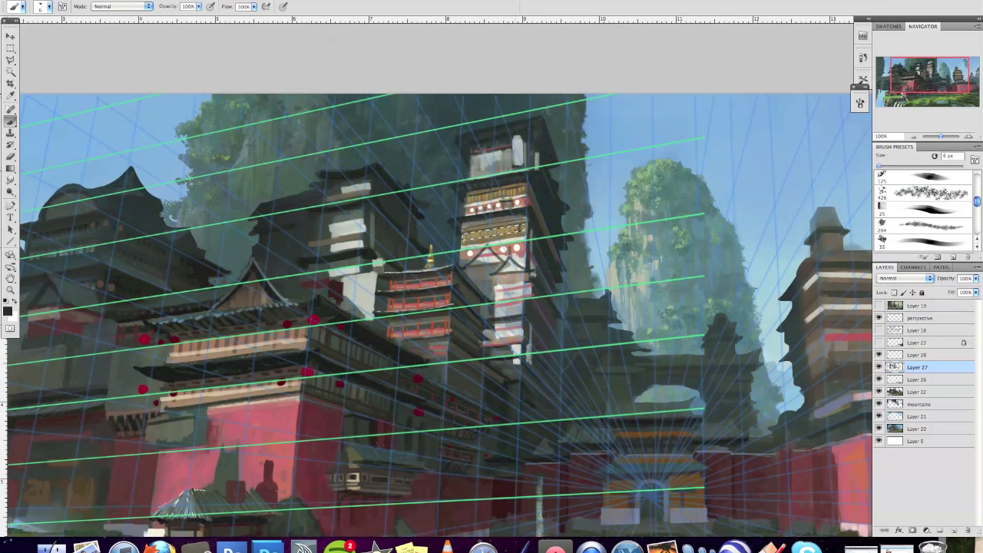
{"action": "key", "text": "alt"}
{"action": "key", "text": "l"}
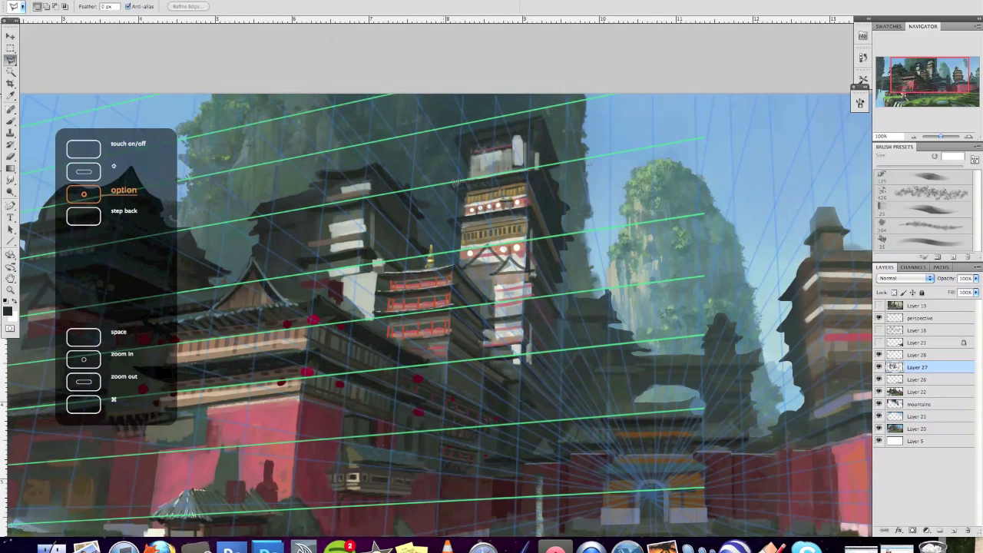
{"action": "key", "text": "b"}
{"action": "left_click_drag", "start_coordinate": [484, 194], "coordinate": [518, 192]}
{"action": "right_click", "coordinate": [507, 223]}
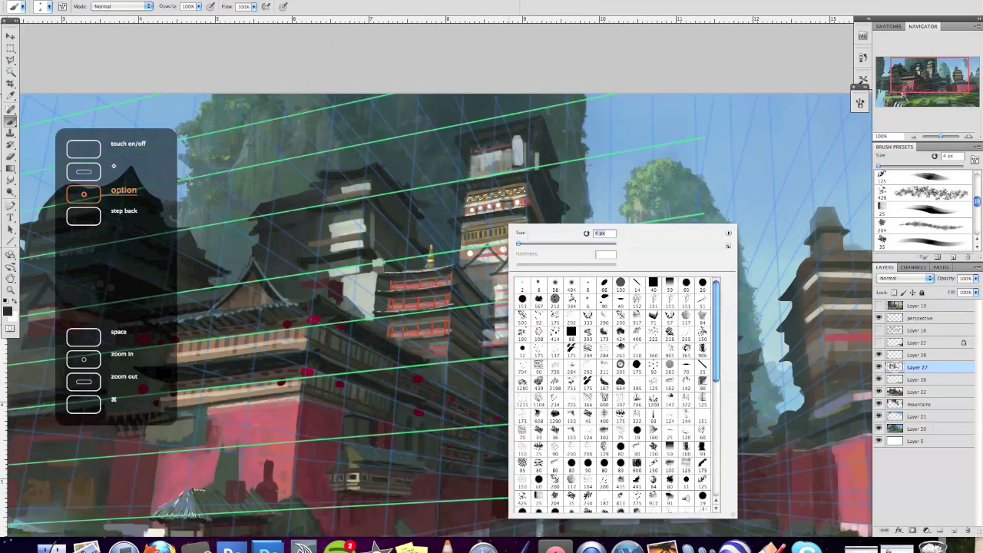
{"action": "key", "text": "Return"}
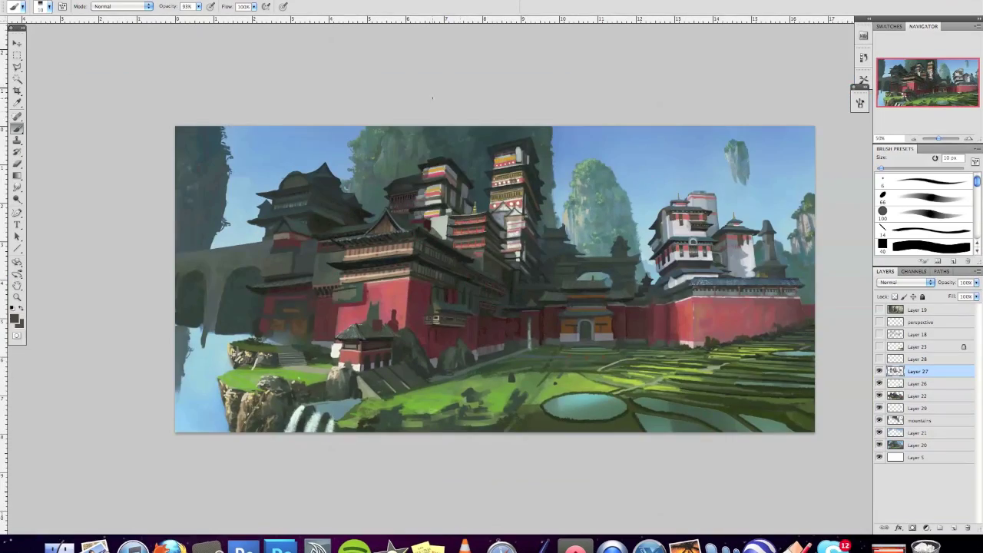
Step: Paint small dark windows on the white wall of the spired building beside the large white one, using a 5 px brush
{"action": "key", "text": "ctrl+plus"}
{"action": "key", "text": "alt"}
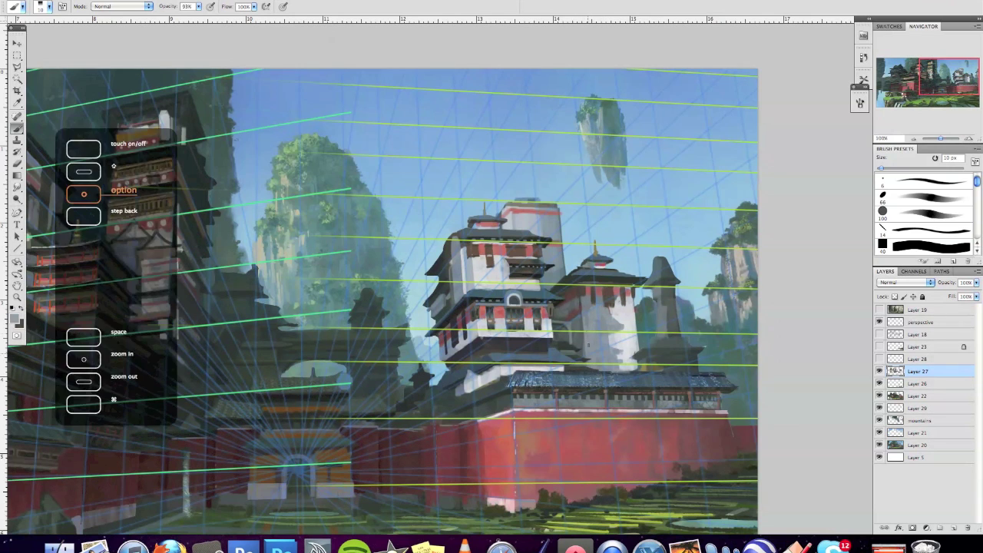
{"action": "left_click", "coordinate": [584, 351], "text": "alt"}
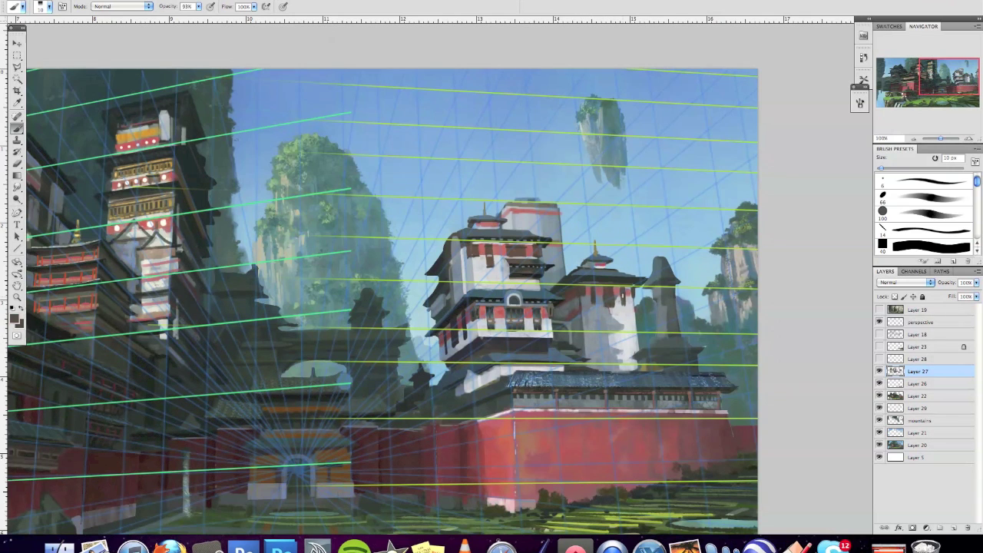
{"action": "right_click", "coordinate": [624, 235]}
{"action": "left_click", "coordinate": [691, 276]}
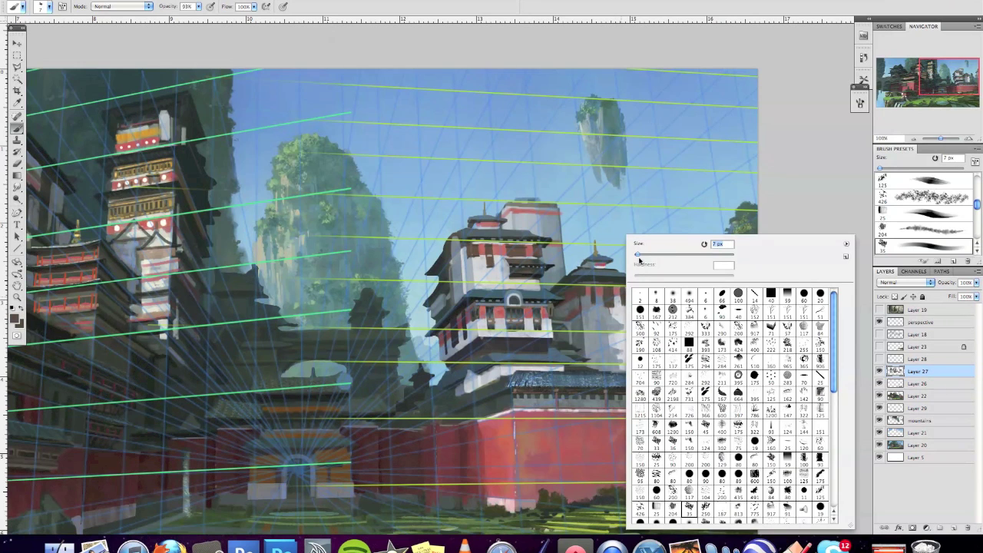
{"action": "key", "text": "Return"}
{"action": "key", "text": "alt"}
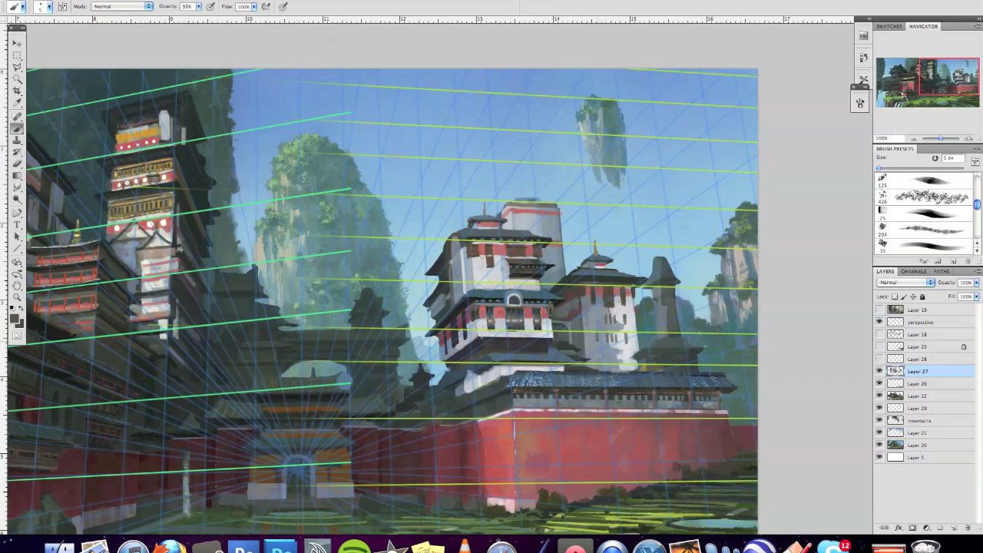
Step: Add more small dark windows lower down on the spired building's white wall
{"action": "key", "text": "alt"}
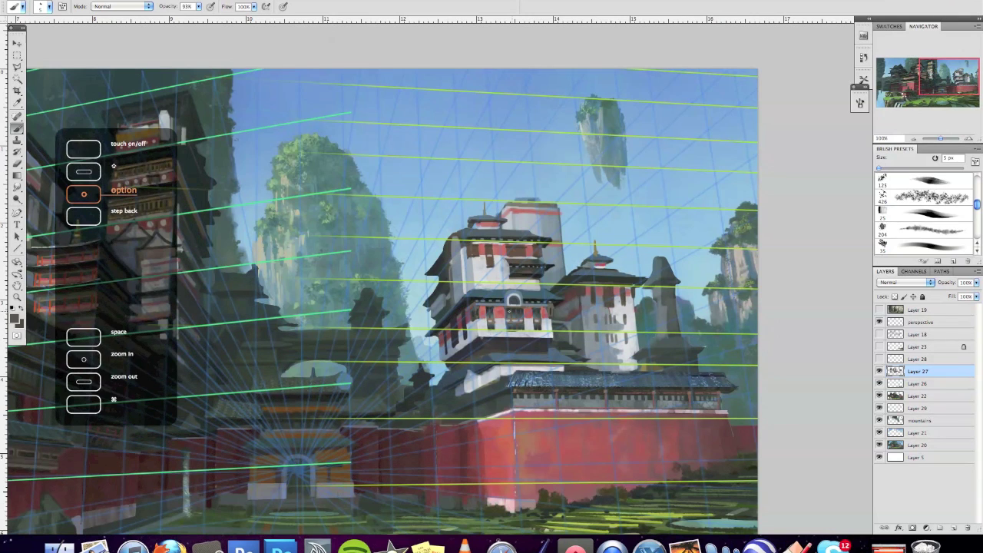
{"action": "right_click", "coordinate": [602, 236]}
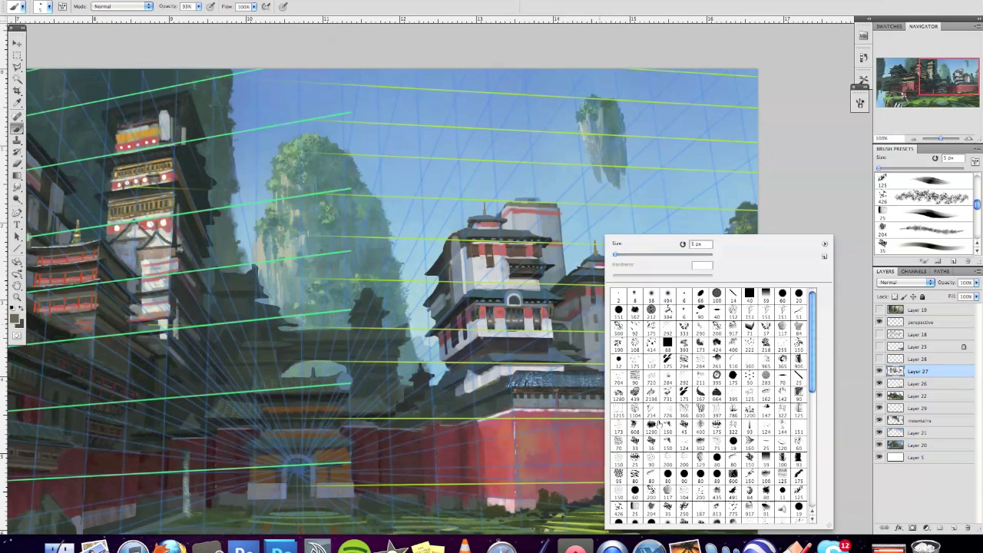
{"action": "key", "text": "Escape"}
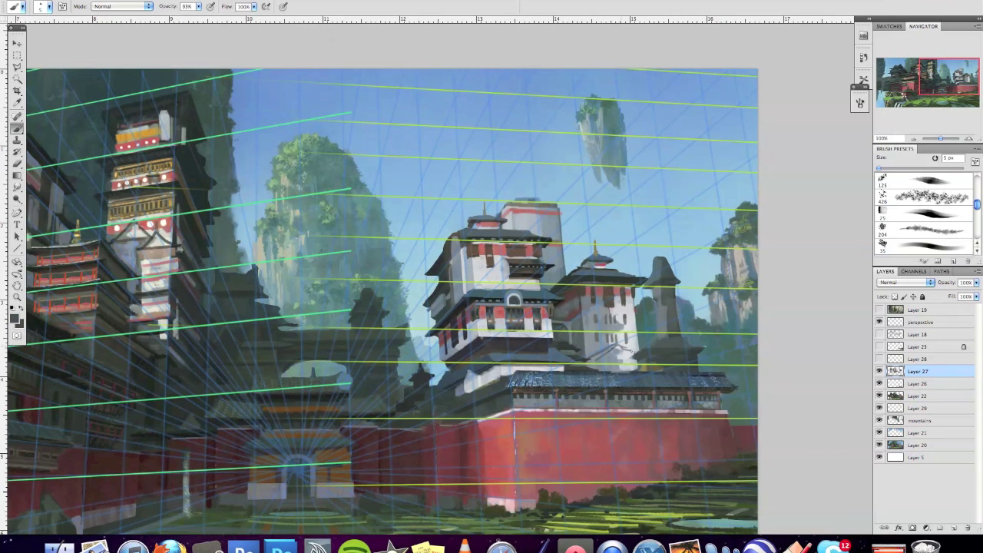
Step: Hide the perspective grid and paint a small pale gable at the base of the spired building with a 4 px brush
{"action": "key", "text": "alt"}
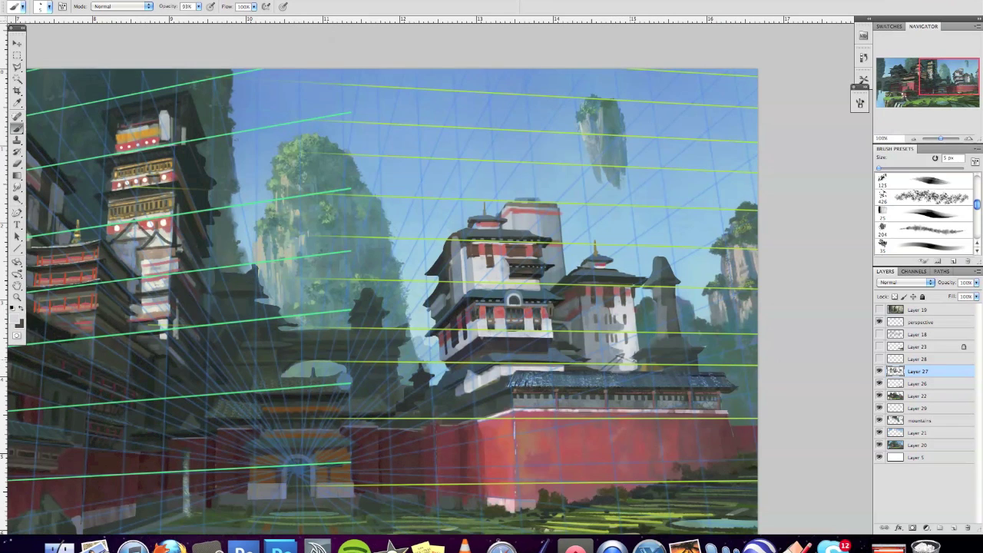
{"action": "left_click", "coordinate": [622, 361], "text": "alt"}
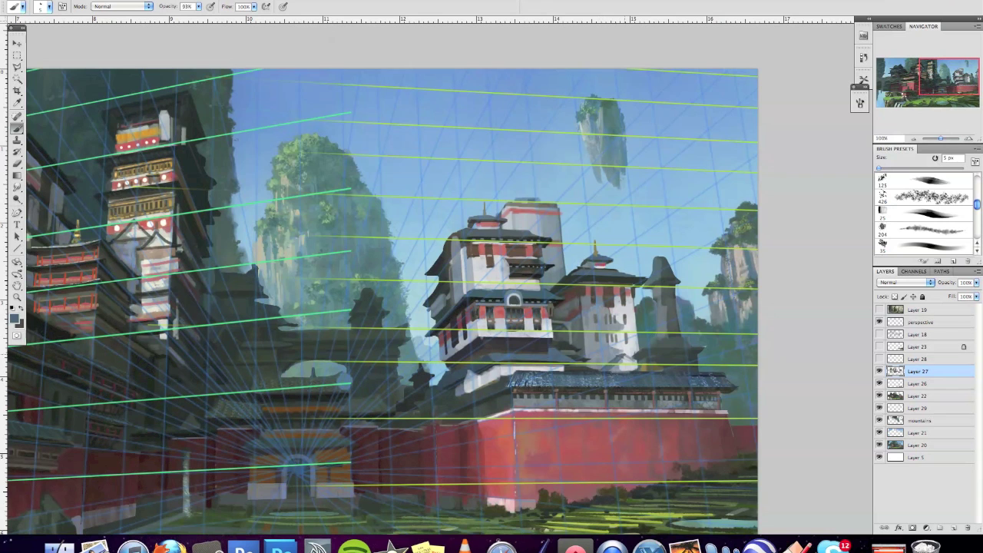
{"action": "right_click", "coordinate": [626, 236]}
{"action": "left_click", "coordinate": [639, 292]}
{"action": "key", "text": "Return"}
{"action": "left_click", "coordinate": [879, 322]}
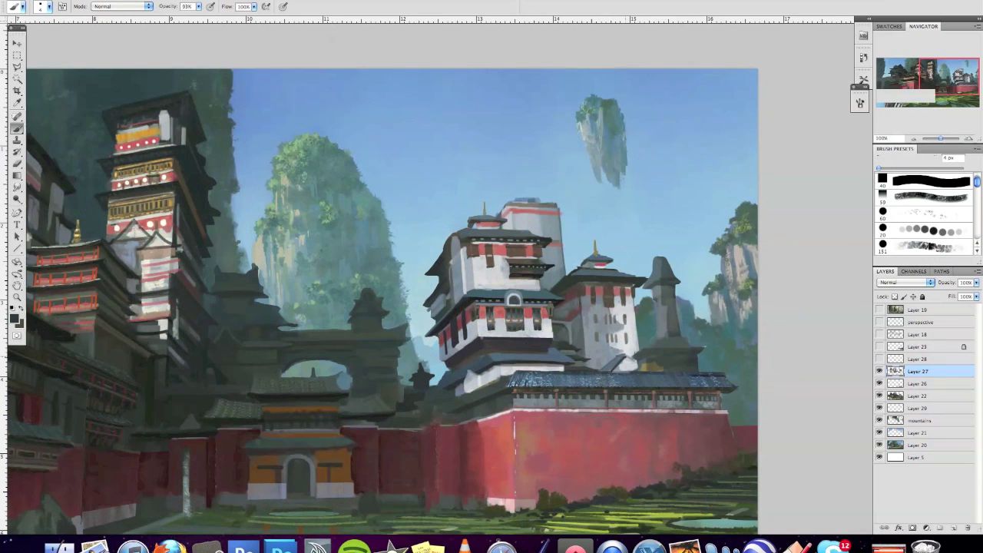
Step: Refine the small gable below the spired building with light and dark strokes, using a 3 px brush and colours sampled from the painting
{"action": "key", "text": "bracketleft"}
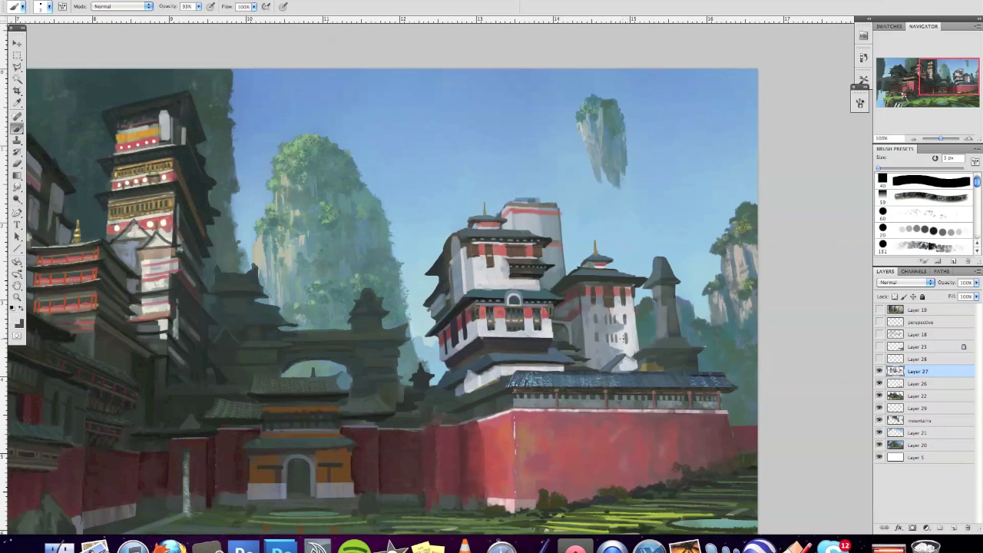
{"action": "left_click", "coordinate": [629, 354], "text": "alt"}
{"action": "left_click", "coordinate": [615, 367], "text": "alt"}
{"action": "left_click", "coordinate": [626, 360], "text": "alt"}
{"action": "left_click", "coordinate": [621, 359], "text": "alt"}
Step: Paint thin support brackets in the dark band beneath the large white building's lower floor, using sampled colours
{"action": "left_click", "coordinate": [488, 332], "text": "alt"}
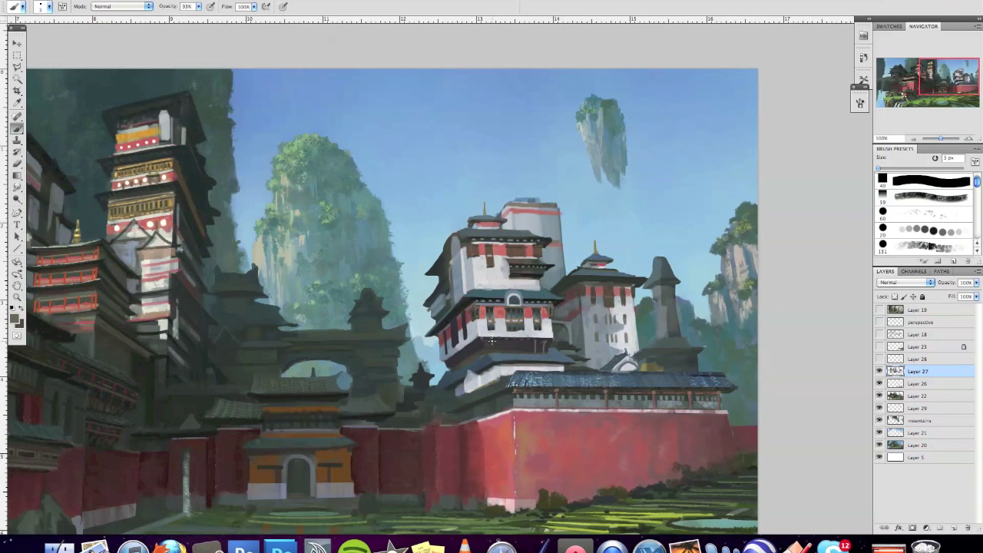
{"action": "left_click", "coordinate": [507, 341], "text": "alt"}
{"action": "left_click", "coordinate": [518, 334], "text": "alt"}
Step: Paint a row of dark round holes across the sunlit red wall on Layer 28, aligned with the perspective grid
{"action": "key", "text": "alt+bracketright"}
{"action": "left_click", "coordinate": [551, 425], "text": "alt"}
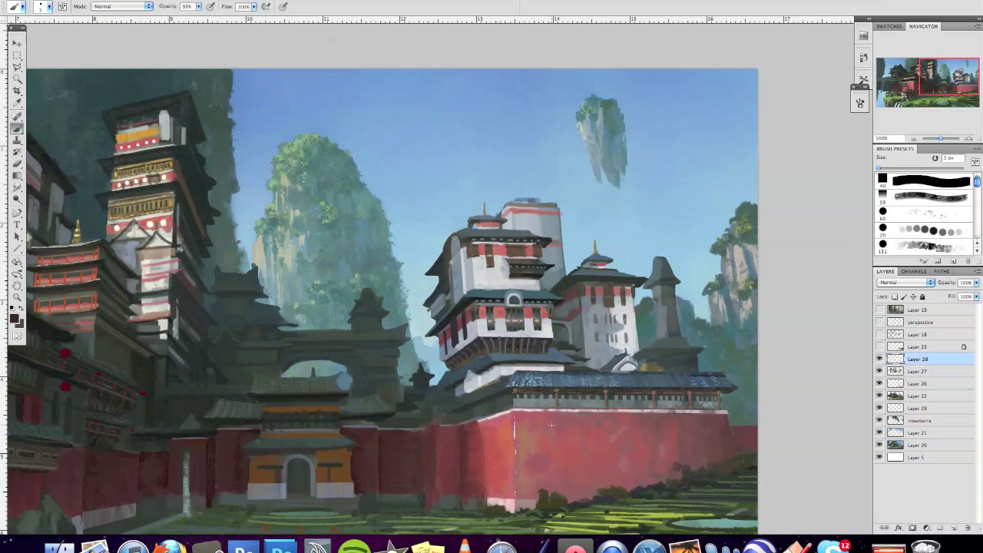
{"action": "left_click", "coordinate": [880, 322]}
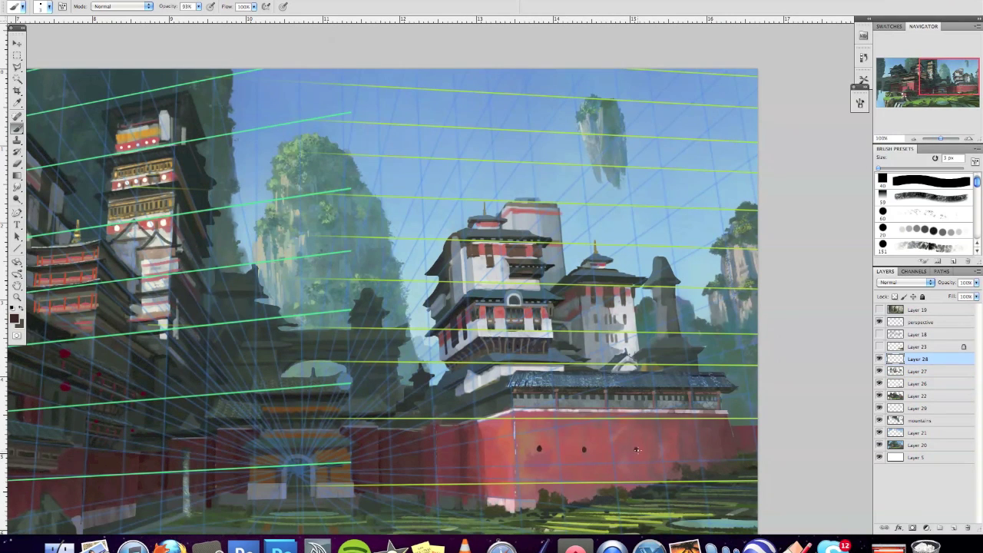
{"action": "left_click", "coordinate": [632, 450]}
{"action": "key", "text": "ctrl+comma"}
{"action": "right_click", "coordinate": [576, 381]}
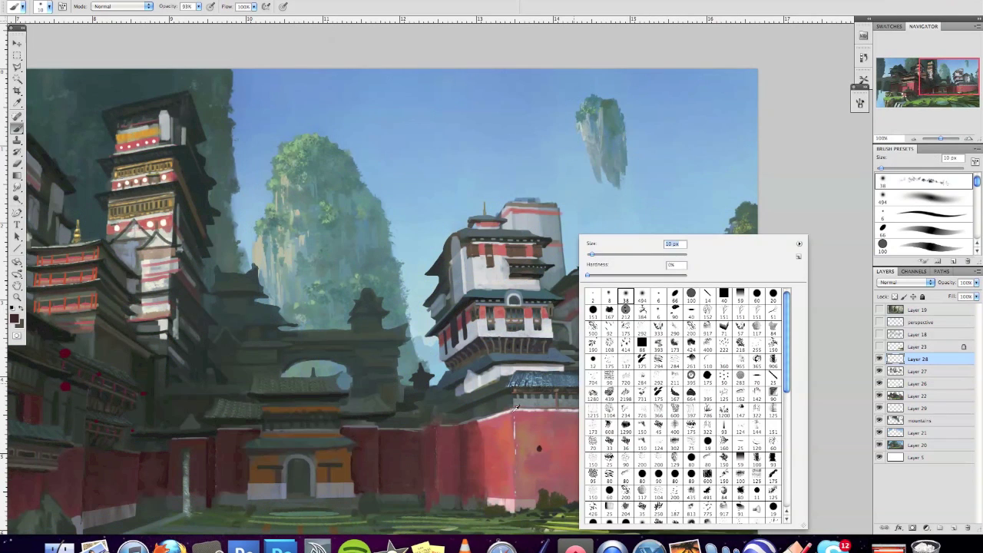
{"action": "key", "text": "Return"}
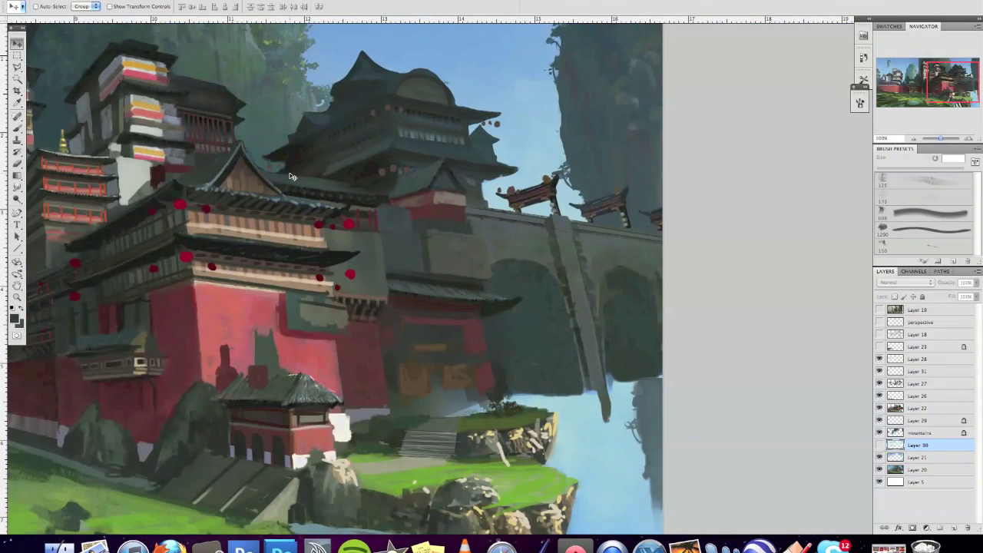
Step: Brush pale blue-grey stone streaks over the bridge's arches and pillar on Layer 31 with a 12 px brush, guided by the perspective grid
{"action": "key", "text": "b"}
{"action": "key", "text": "ctrl+plus"}
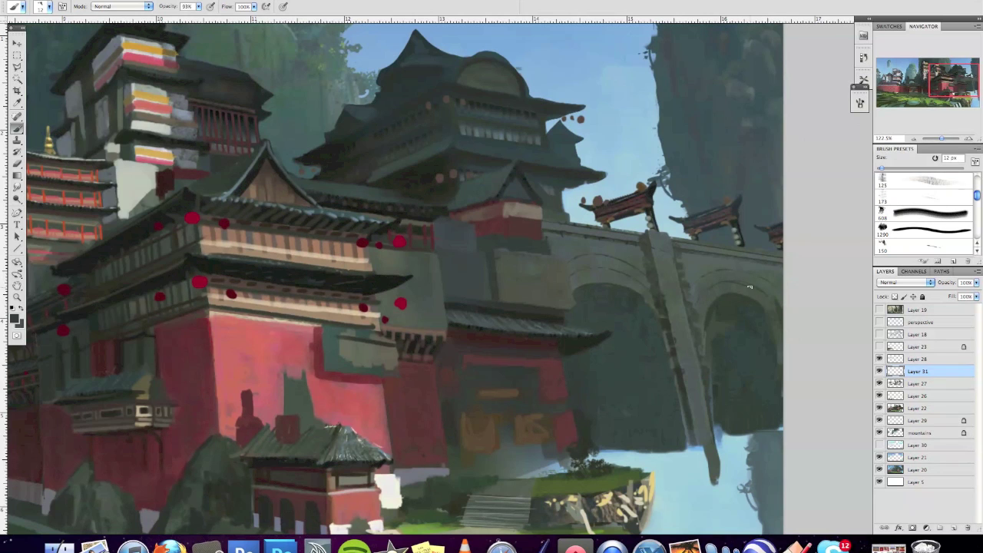
{"action": "left_click", "coordinate": [676, 324], "text": "alt"}
{"action": "key", "text": "Escape"}
{"action": "key", "text": "Escape"}
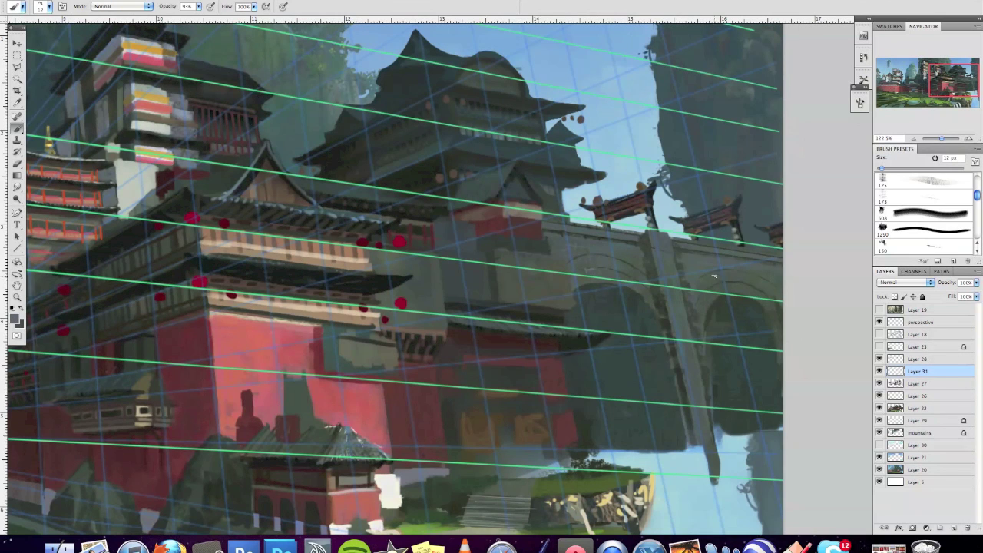
{"action": "left_click", "coordinate": [12, 317]}
{"action": "key", "text": "Escape"}
{"action": "key", "text": "alt"}
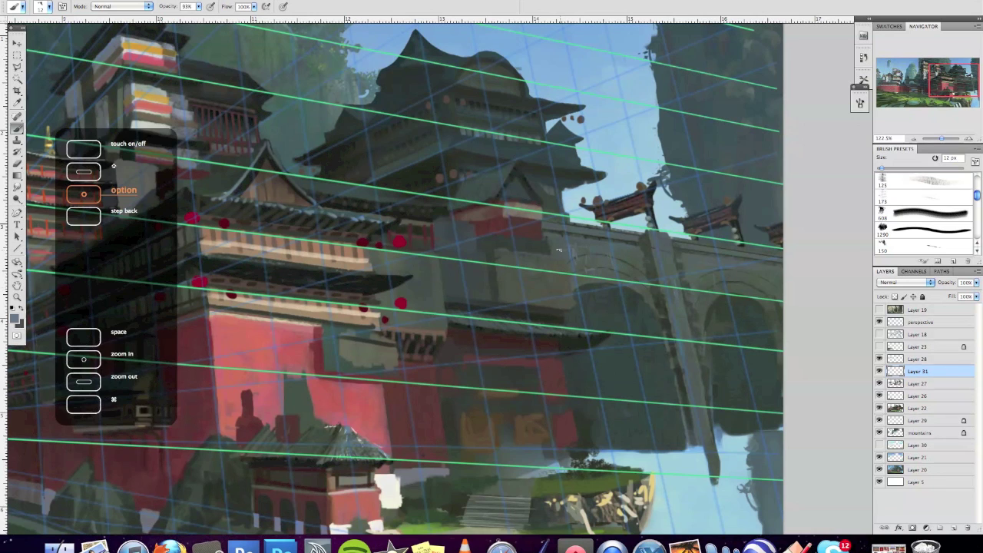
{"action": "key", "text": "ctrl+comma"}
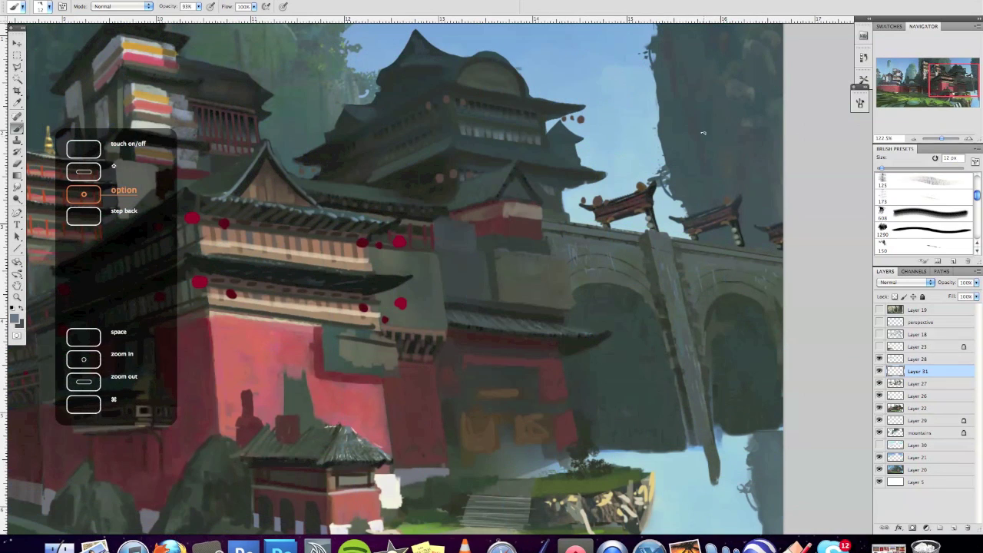
Step: Paint dark joints between the stones around the bridge's nearer arch, checking them against the perspective grid
{"action": "left_click", "coordinate": [662, 263], "text": "alt"}
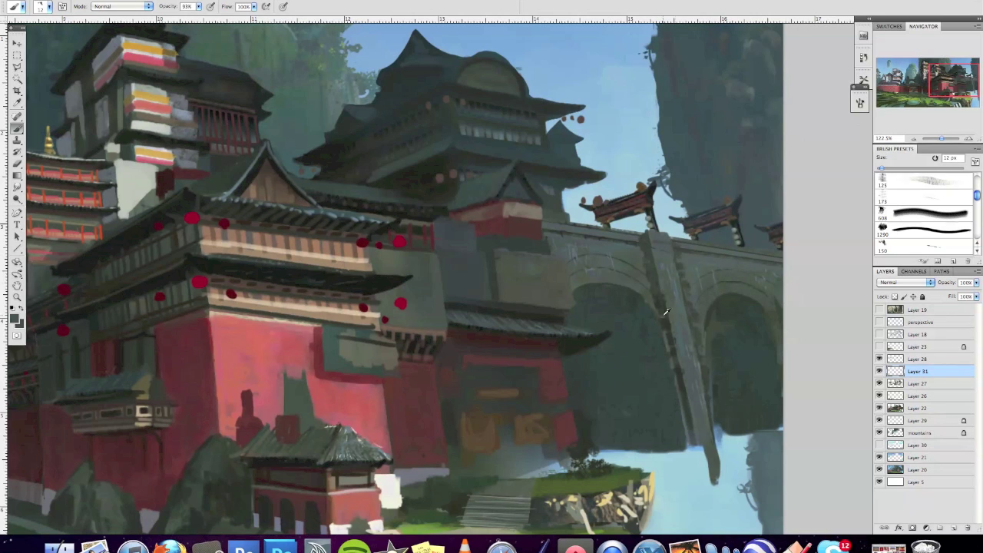
{"action": "key", "text": "alt"}
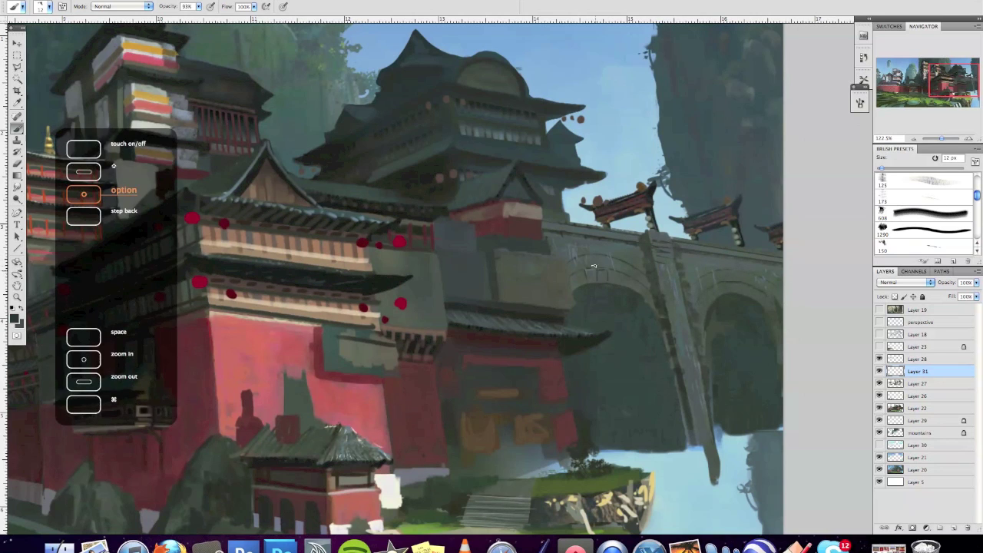
{"action": "key", "text": "ctrl+comma"}
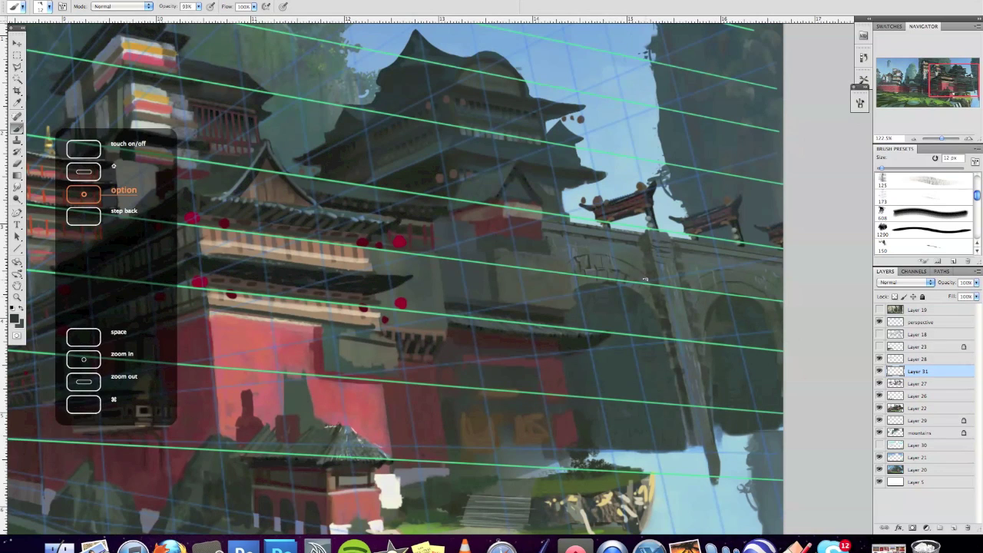
{"action": "left_click", "coordinate": [879, 323]}
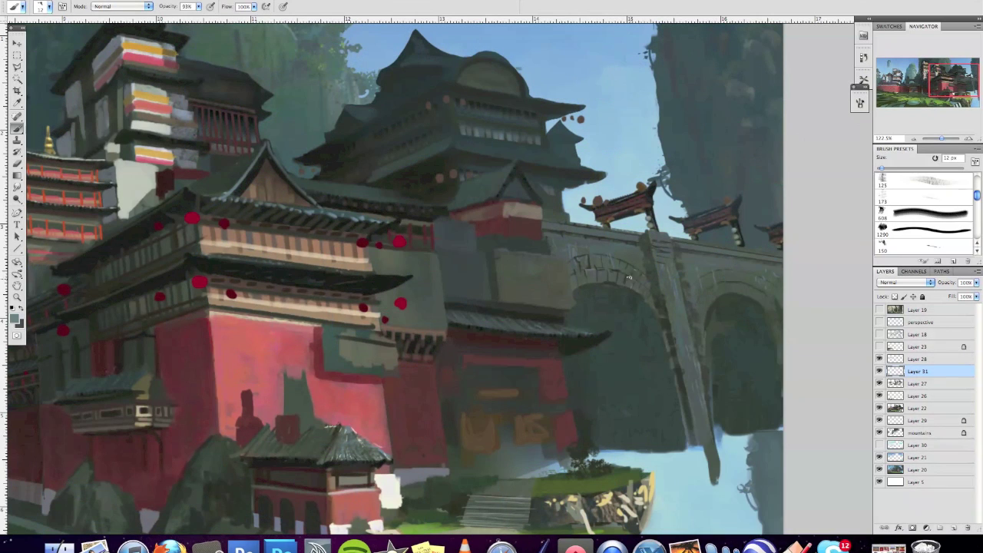
Step: Dab mottled texture onto the dark area beneath the bridge arches, using a scattered textured brush at 39 and 70 px
{"action": "left_click", "coordinate": [658, 230], "text": "ctrl"}
{"action": "double_click", "coordinate": [668, 292]}
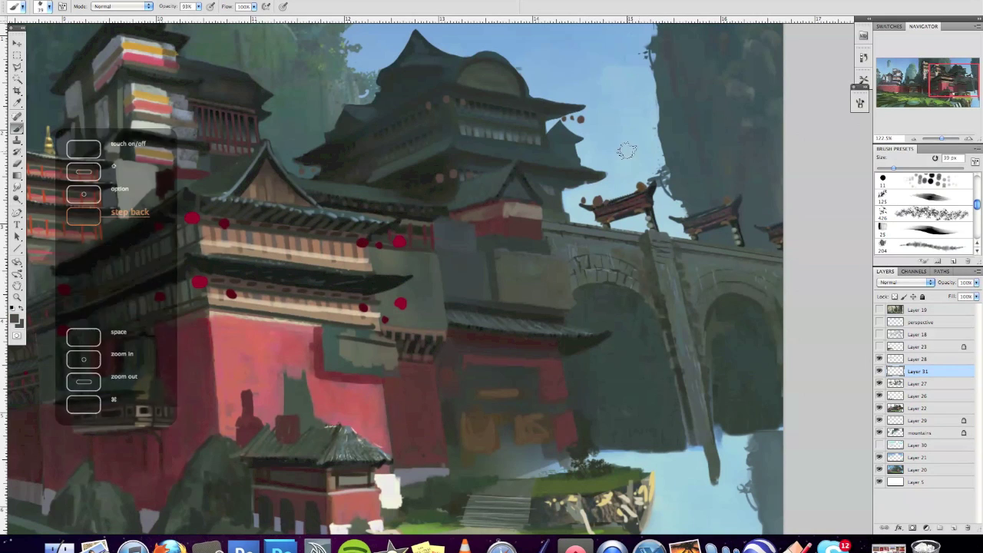
{"action": "left_click", "coordinate": [614, 242], "text": "ctrl"}
{"action": "double_click", "coordinate": [670, 351]}
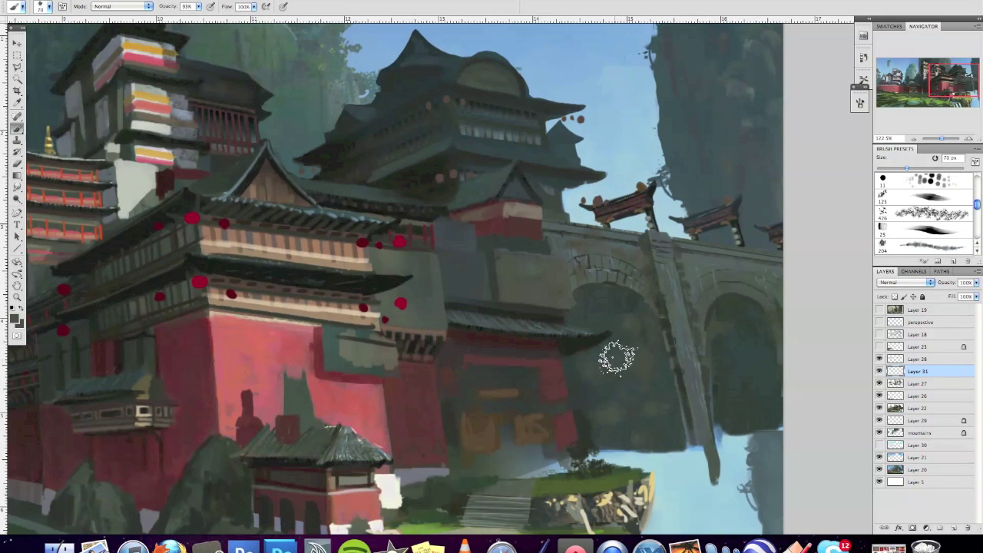
Step: Set up an 11 px scattering brush with a 5° angle, Color Dynamics on, and Dual Brush and Transfer off
{"action": "left_click", "coordinate": [614, 210], "text": "ctrl"}
{"action": "double_click", "coordinate": [637, 234]}
{"action": "key", "text": "F5"}
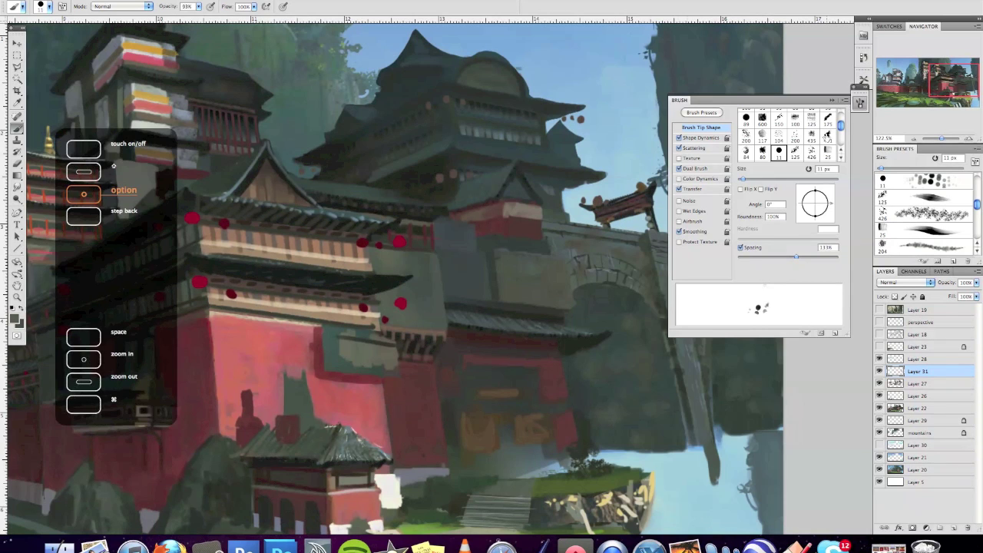
{"action": "left_click_drag", "start_coordinate": [829, 206], "coordinate": [829, 203]}
{"action": "key", "text": "bracketleft"}
{"action": "key", "text": "bracketleft"}
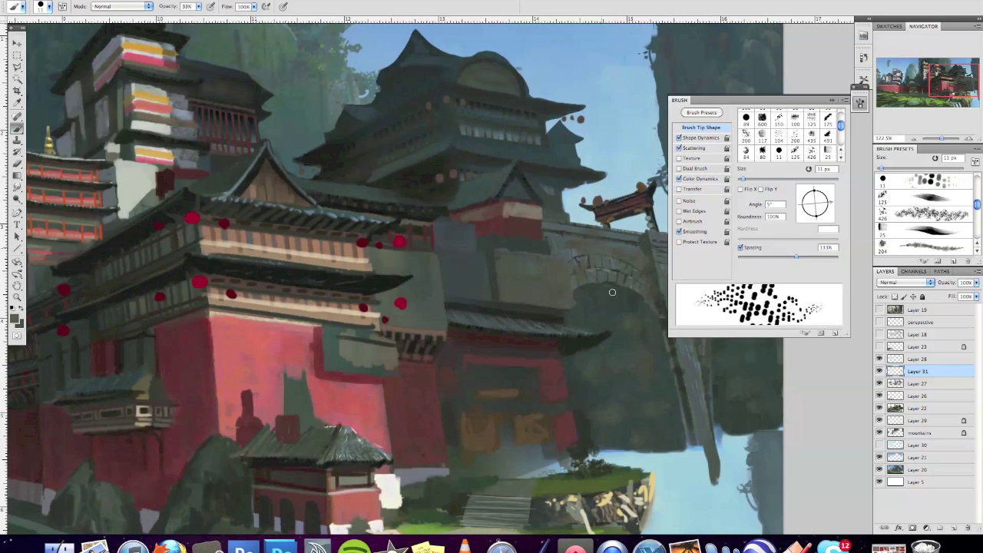
{"action": "key", "text": "F5"}
Step: Stipple brick marks over the bridge and its pillar on a new layer with a 9 px brush, and erase the excess marks
{"action": "key", "text": "super+shift+alt+n"}
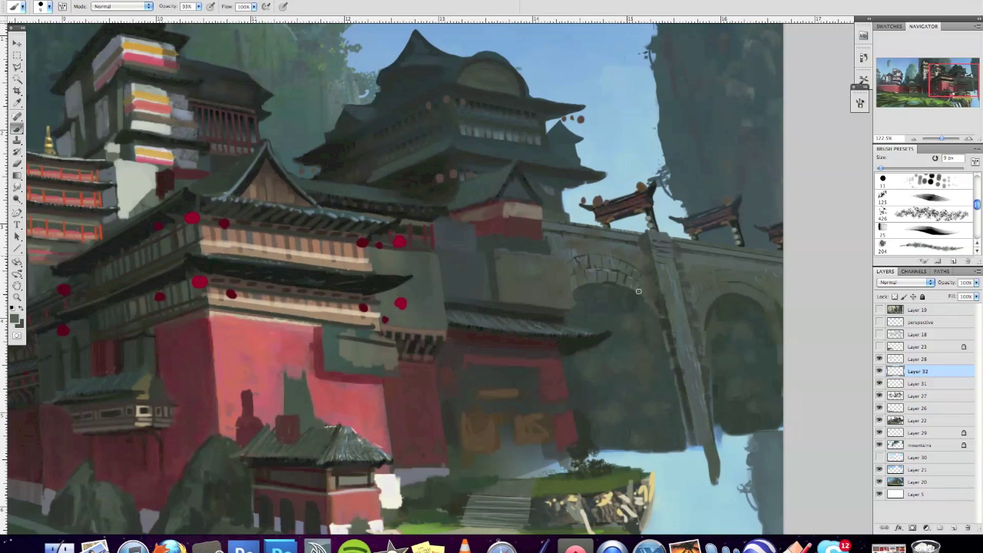
{"action": "left_click", "coordinate": [657, 291], "text": "alt"}
{"action": "left_click", "coordinate": [880, 322]}
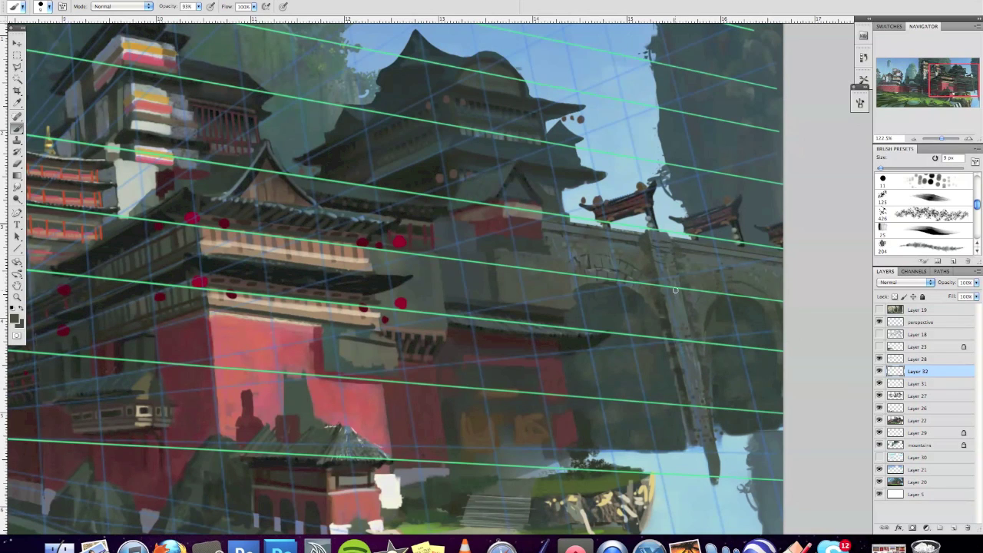
{"action": "key", "text": "super+alt+z"}
{"action": "key", "text": "e"}
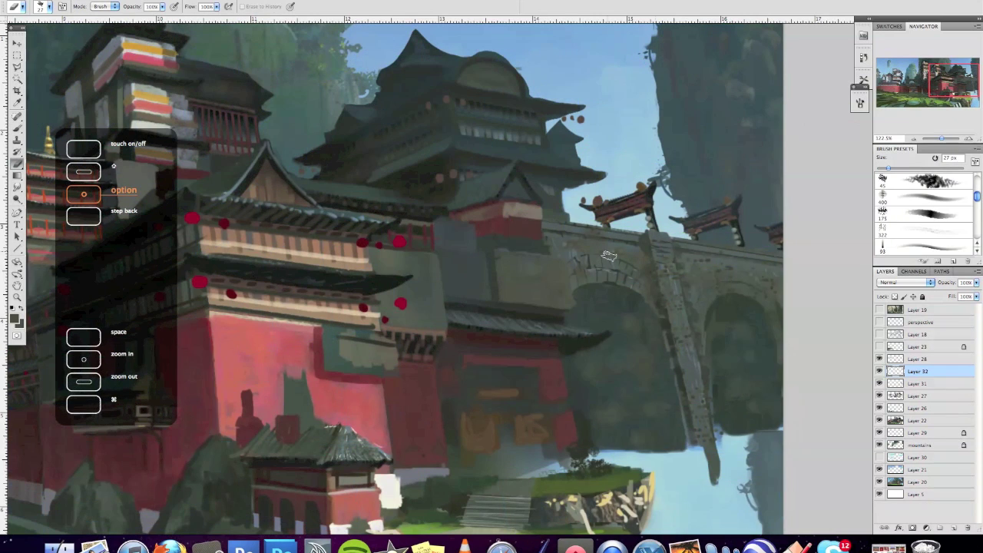
{"action": "right_click", "coordinate": [689, 341]}
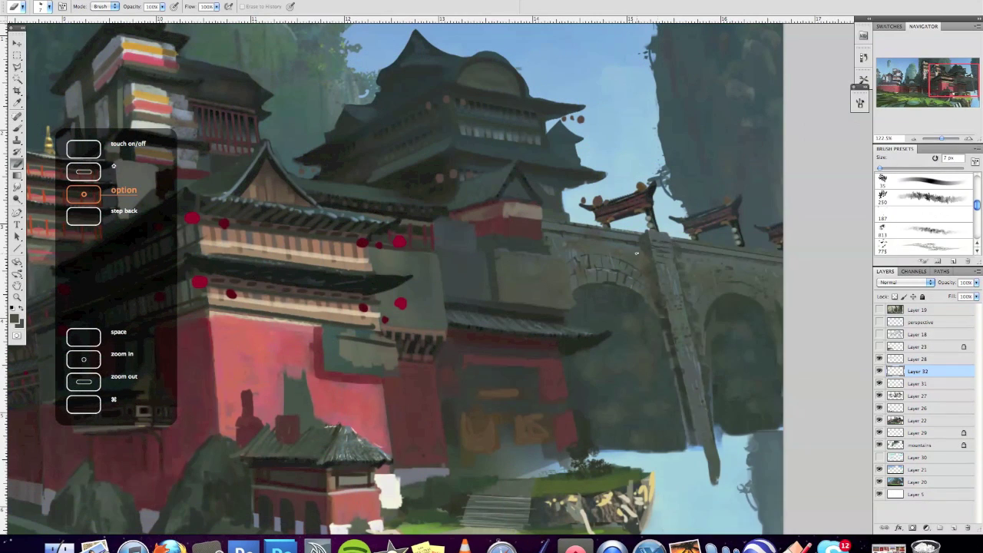
Step: Add fine lighter stone strokes to the bridge wall with a 6 px brush, checking them against the perspective grid
{"action": "key", "text": "b"}
{"action": "left_click", "coordinate": [16, 321]}
{"action": "left_click", "coordinate": [736, 265]}
{"action": "key", "text": "Return"}
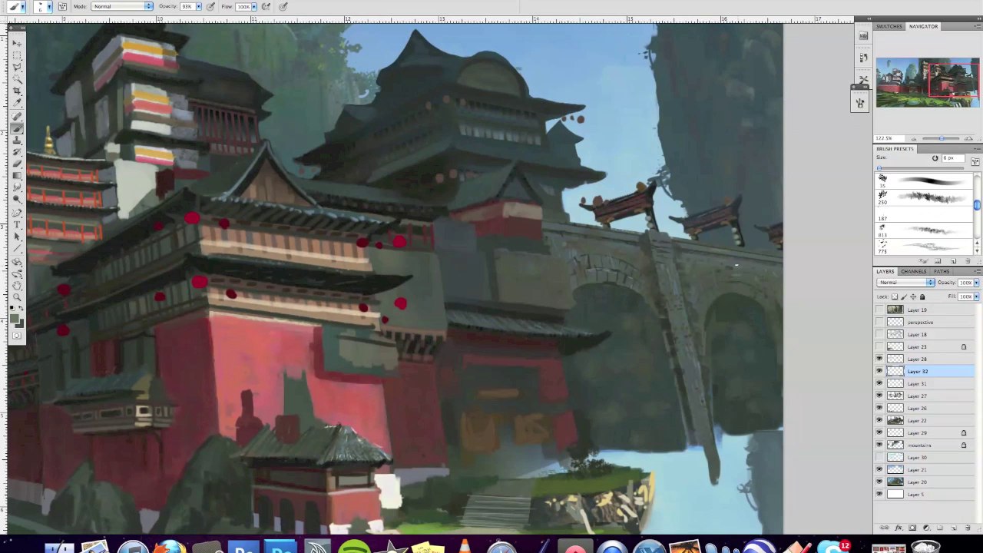
{"action": "left_click", "coordinate": [880, 323]}
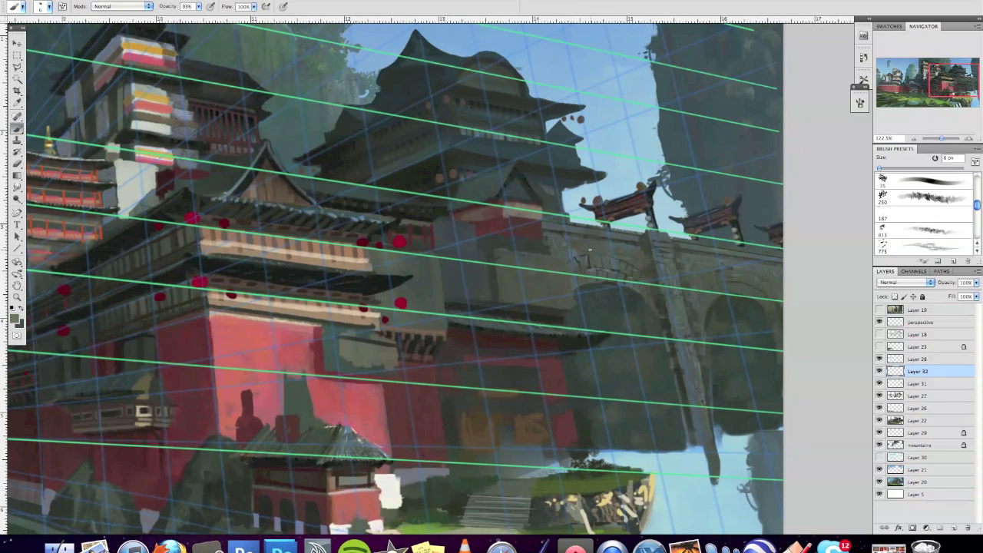
{"action": "left_click", "coordinate": [880, 322]}
Step: Paint thin dark block joints on the bridge pillar with a 4 px brush, following the perspective grid
{"action": "right_click", "coordinate": [690, 281]}
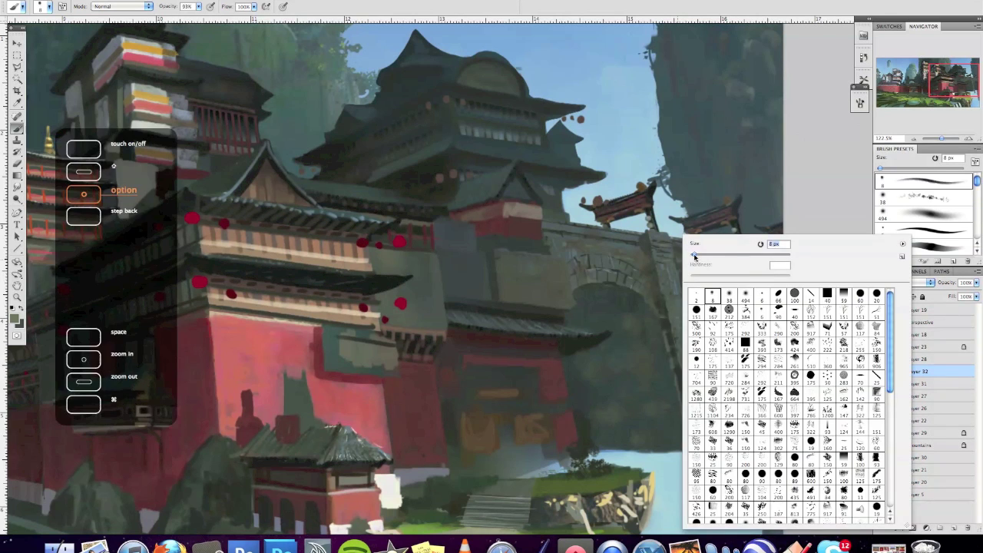
{"action": "right_click", "coordinate": [638, 223]}
{"action": "left_click_drag", "start_coordinate": [638, 224], "coordinate": [637, 224]}
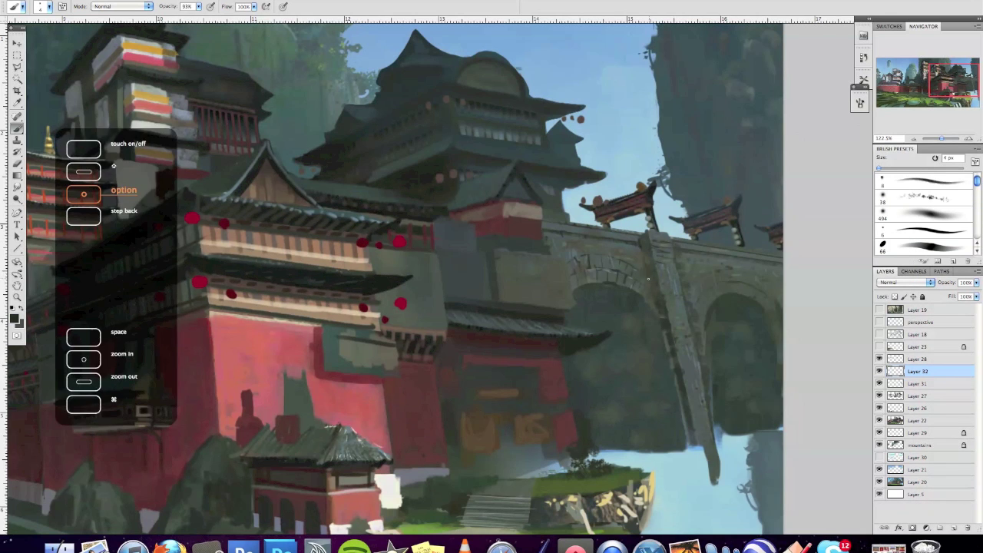
{"action": "left_click", "coordinate": [880, 323]}
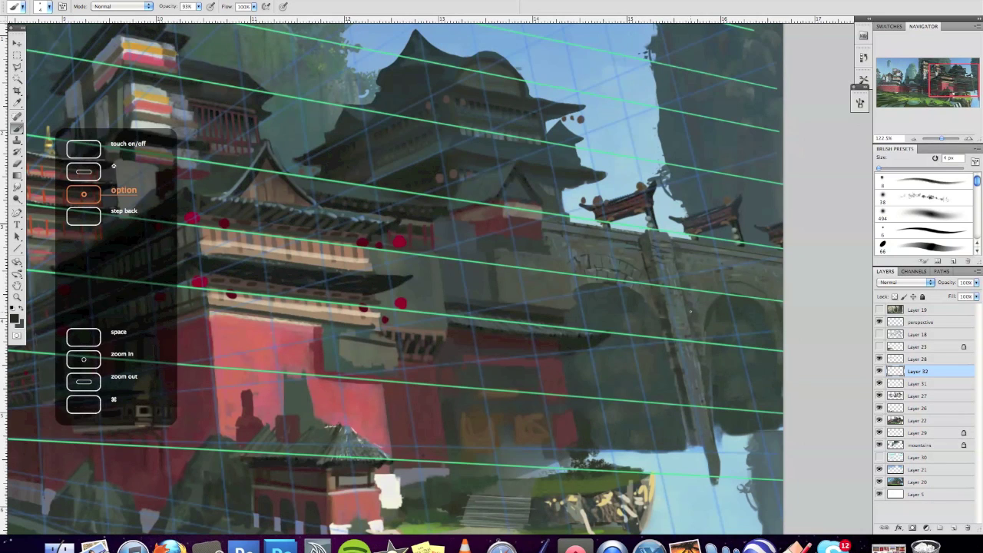
{"action": "key", "text": "super+alt+z"}
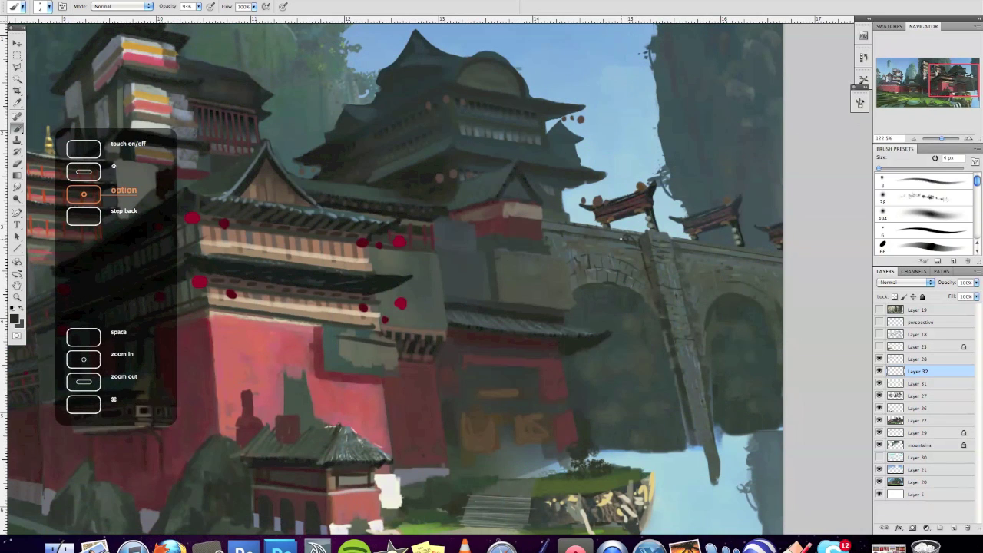
Step: Detail the railing and pillar top of the bridge, using the blue-grey foreground colour #6b7882 and a 6 px brush
{"action": "left_click", "coordinate": [12, 321]}
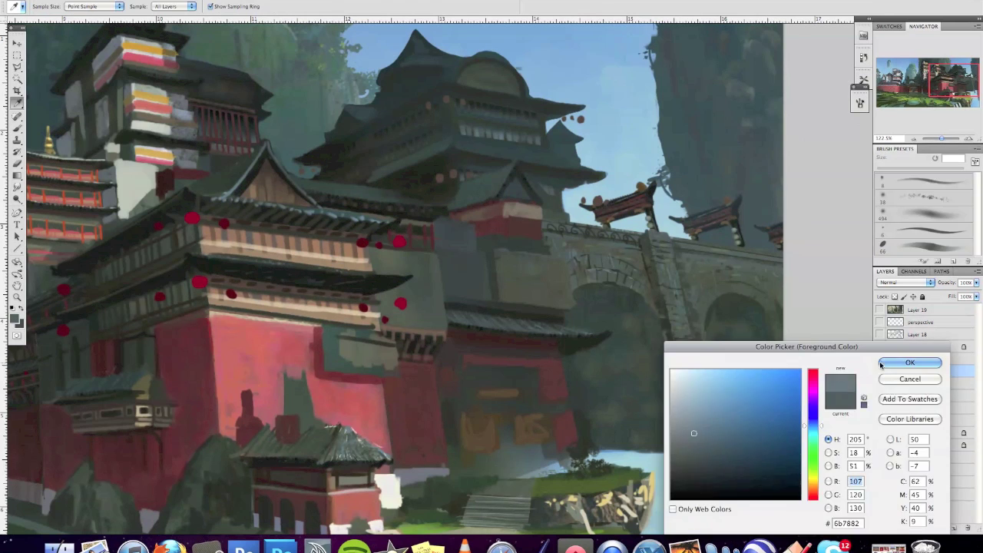
{"action": "key", "text": "Return"}
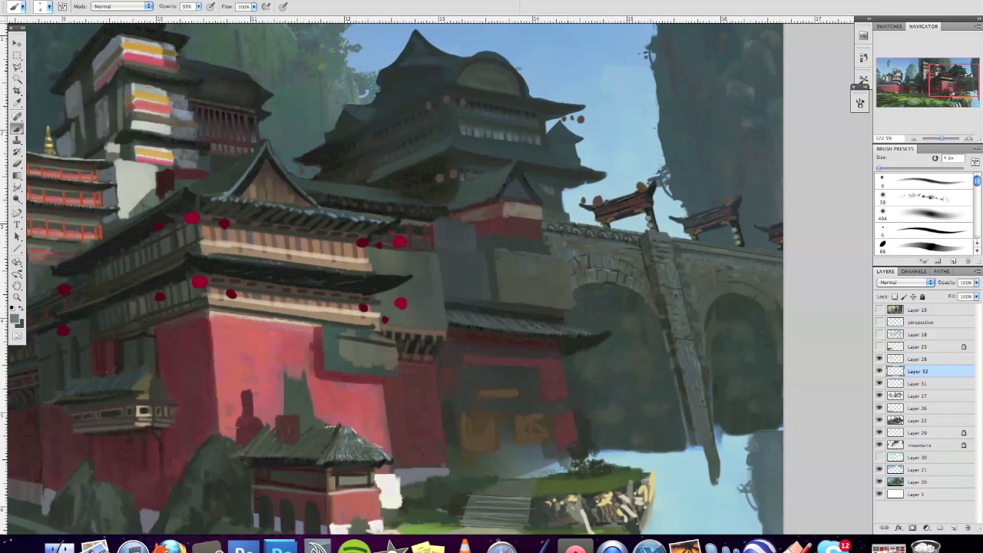
{"action": "right_click", "coordinate": [626, 235]}
{"action": "double_click", "coordinate": [646, 290]}
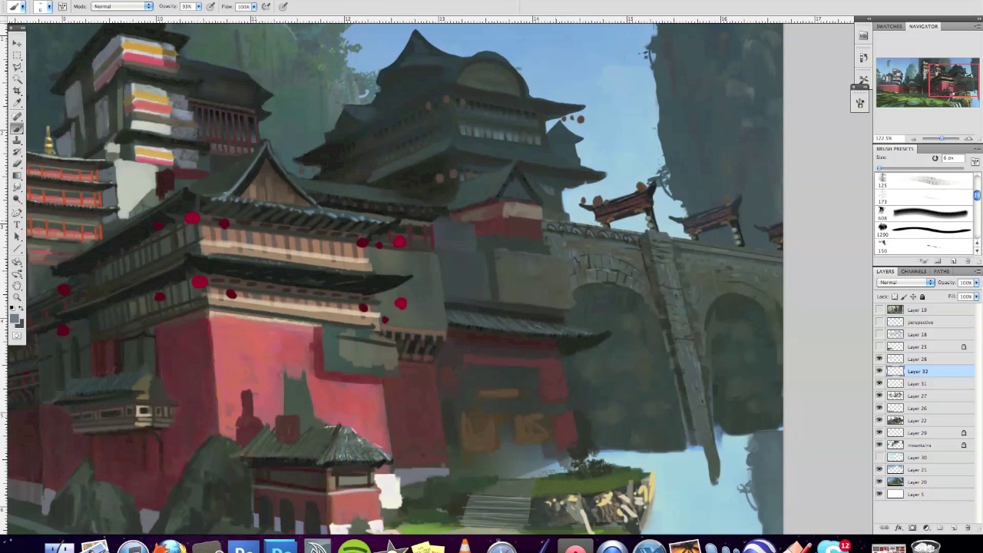
{"action": "left_click", "coordinate": [652, 241], "text": "alt"}
{"action": "key", "text": "bracketright"}
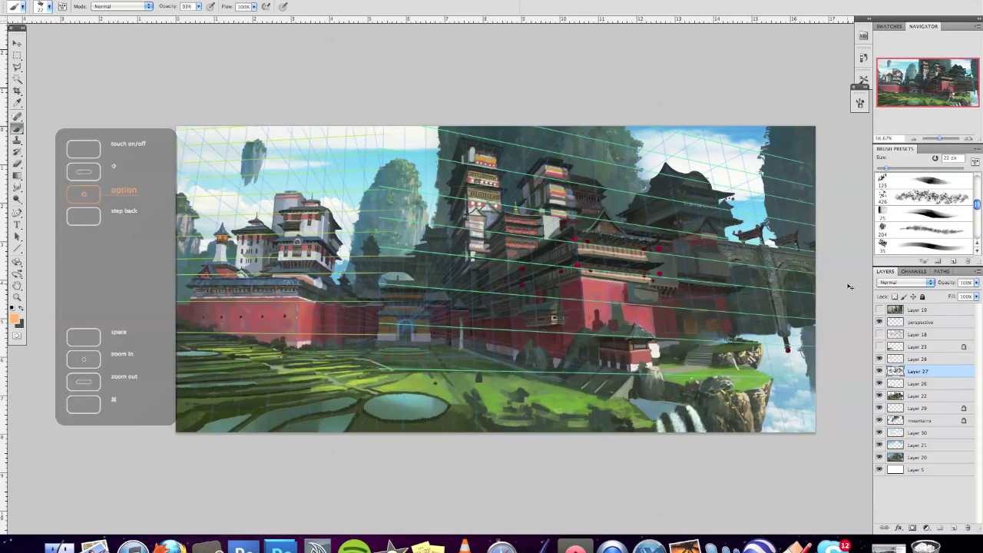
Step: Block in pale orange hut roofs on the green field below the temple with a 22 px brush
{"action": "key", "text": "super+plus"}
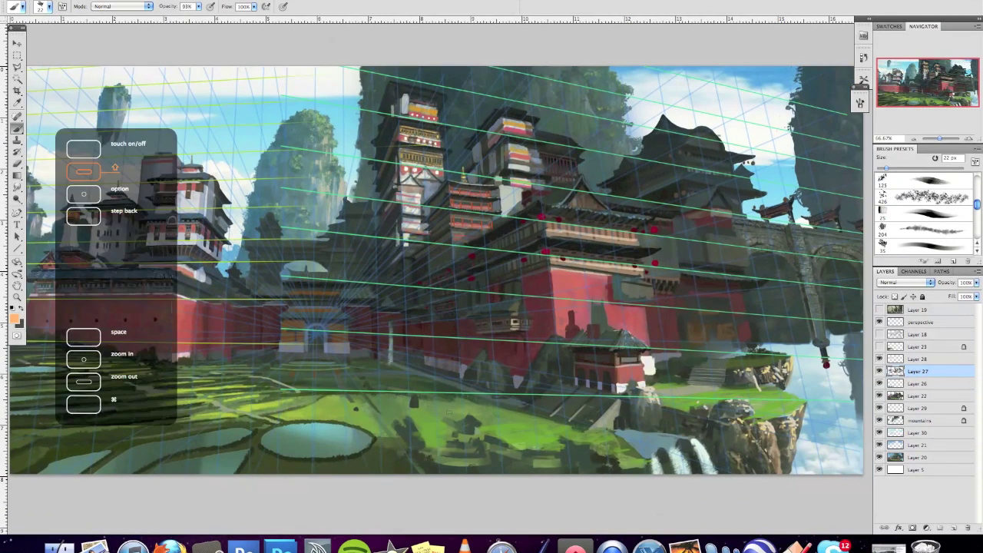
{"action": "left_click_drag", "start_coordinate": [444, 413], "coordinate": [465, 411]}
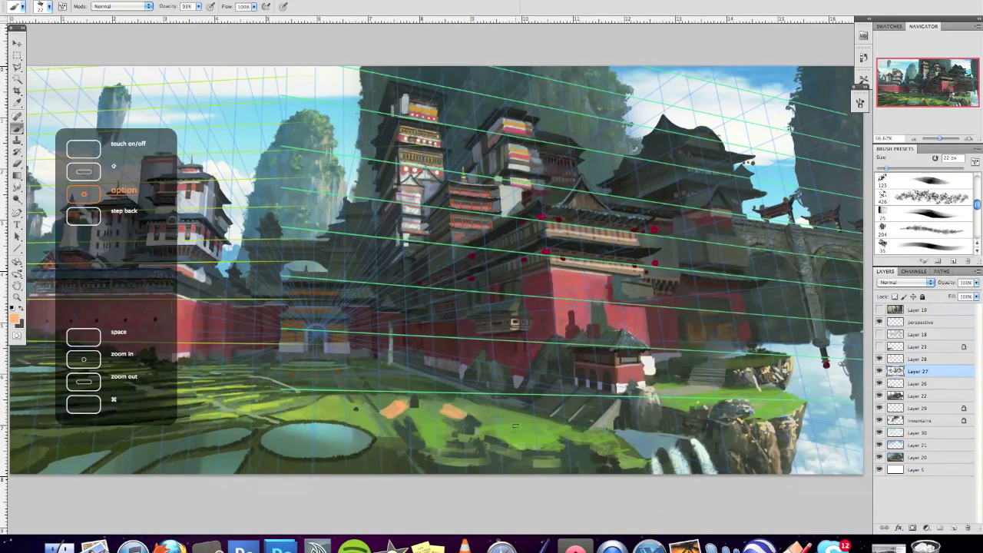
{"action": "right_click", "coordinate": [404, 419]}
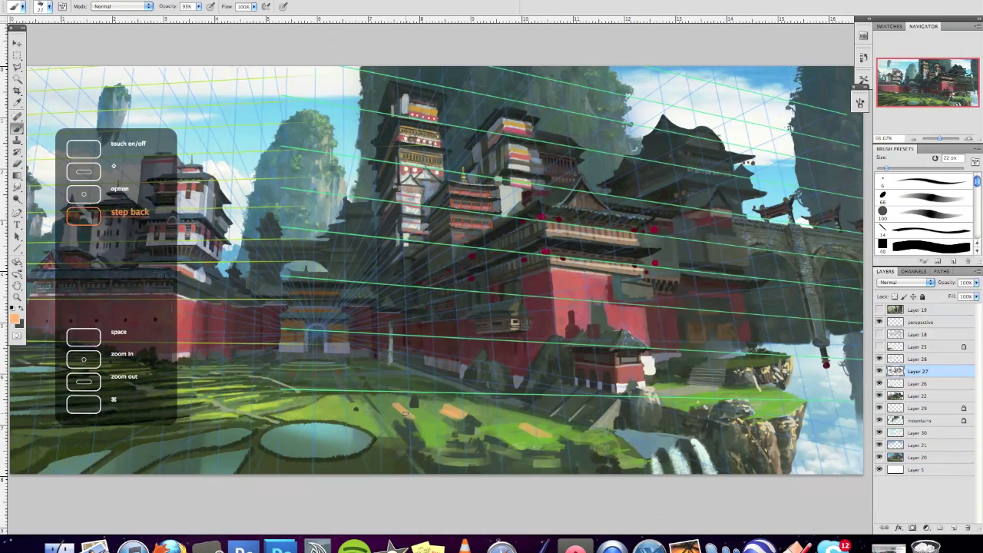
{"action": "right_click", "coordinate": [412, 424]}
{"action": "left_click", "coordinate": [412, 424]}
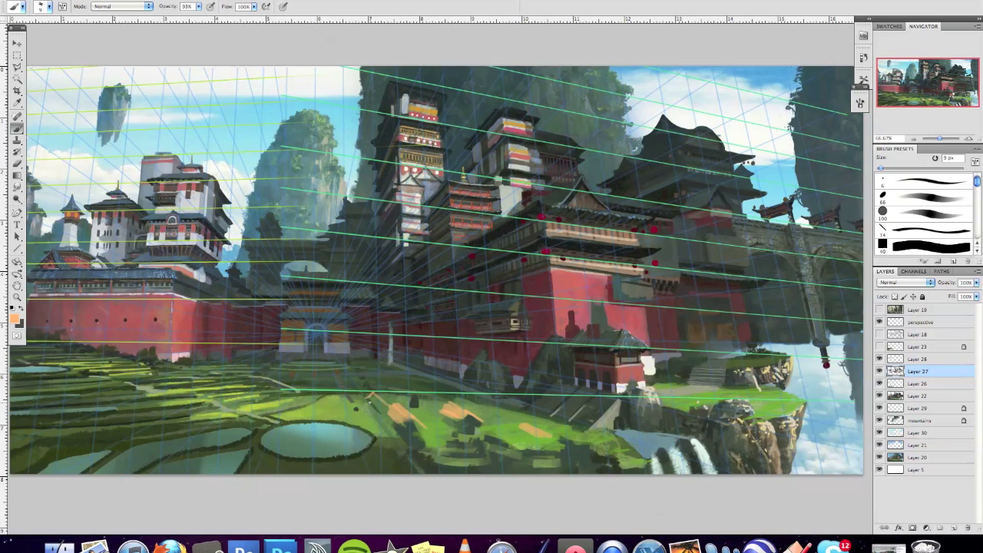
Step: Shape the roof edges and add smaller hut roofs behind them with 9 px and 14 px brushes
{"action": "mouse_move", "coordinate": [380, 412]}
{"action": "left_mouse_down"}
{"action": "mouse_move", "coordinate": [346, 400]}
{"action": "mouse_move", "coordinate": [352, 412]}
{"action": "mouse_move", "coordinate": [379, 405]}
{"action": "left_mouse_up"}
{"action": "key", "text": "alt"}
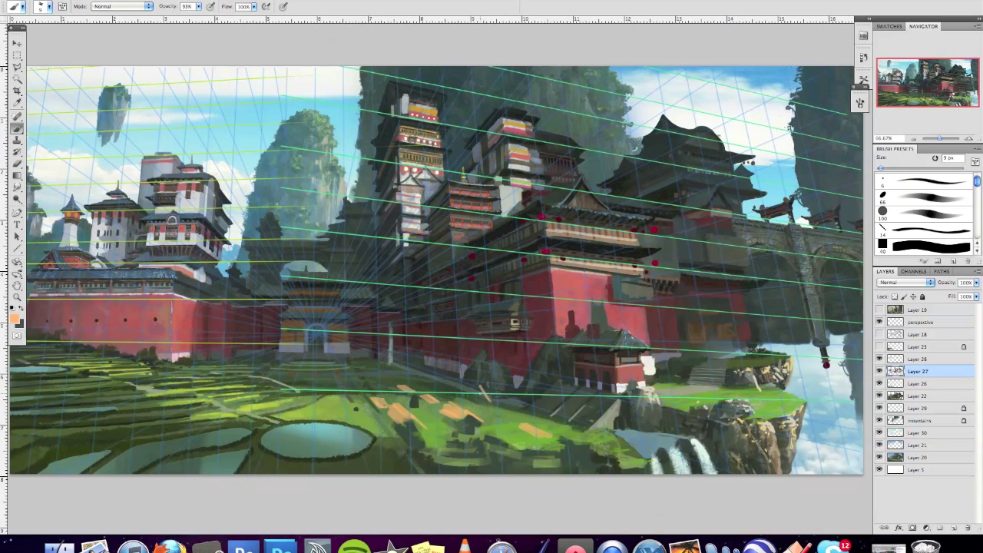
{"action": "key", "text": "alt"}
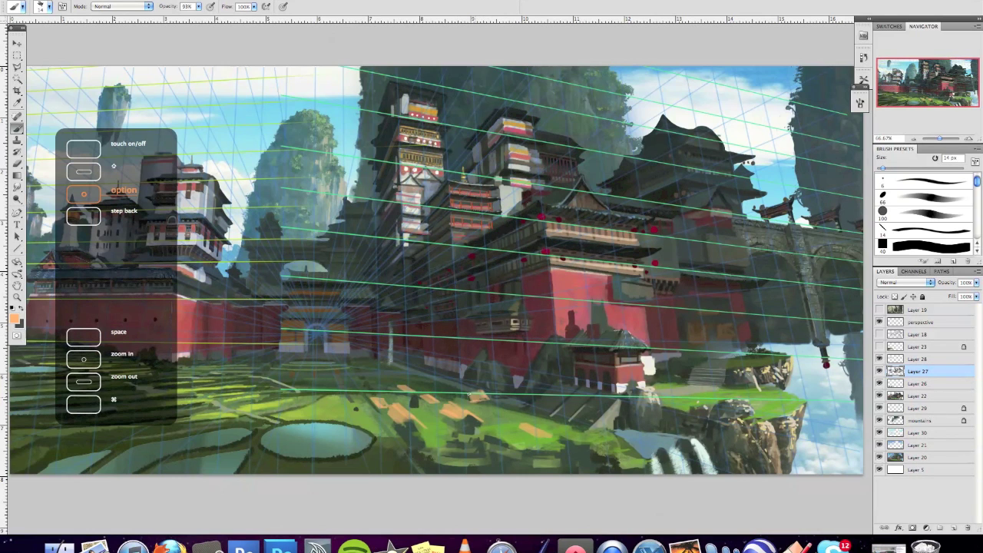
{"action": "right_click", "coordinate": [477, 395]}
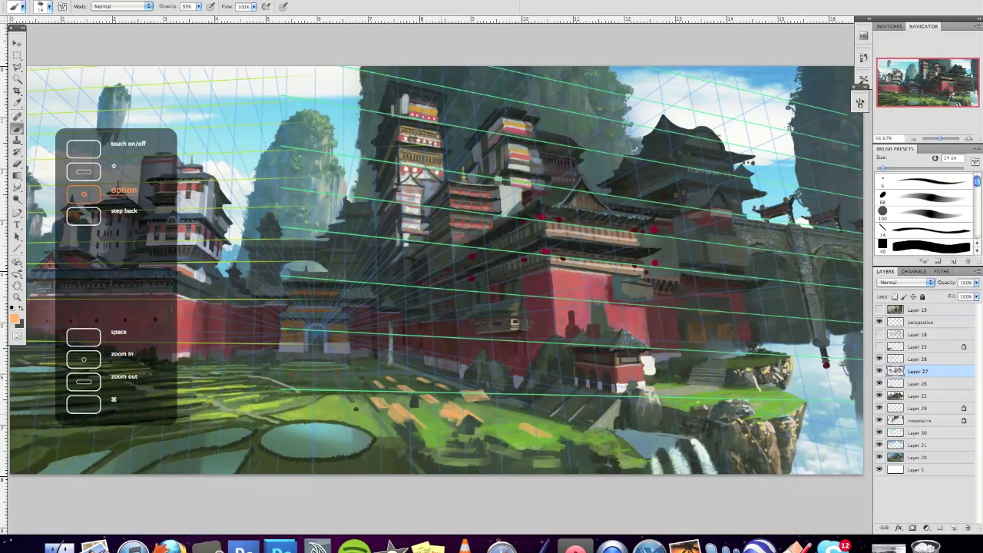
Step: Paint small orange roofs across the terraced fields and along the foot of the red wall with a 14 px brush
{"action": "left_click_drag", "start_coordinate": [118, 386], "coordinate": [260, 344]}
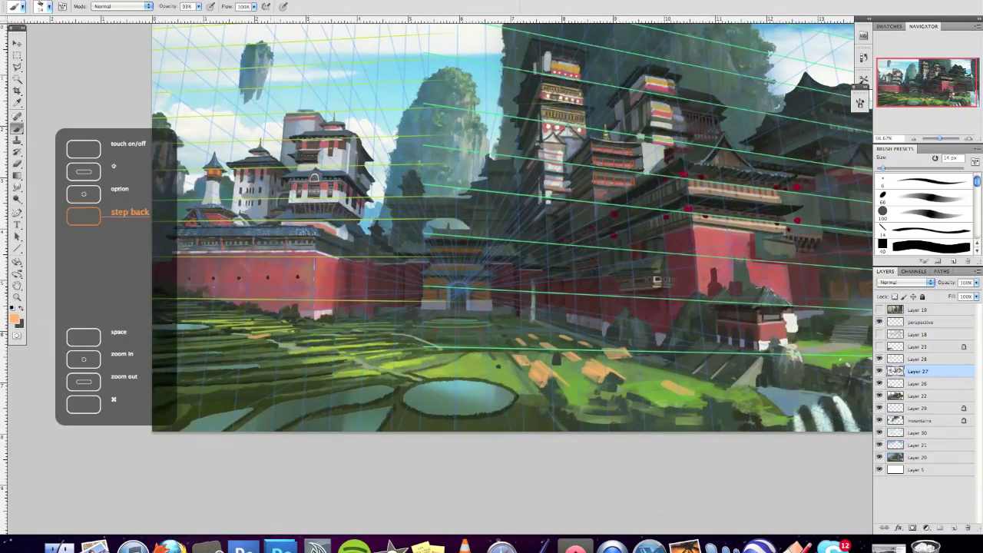
{"action": "key", "text": "super+equal"}
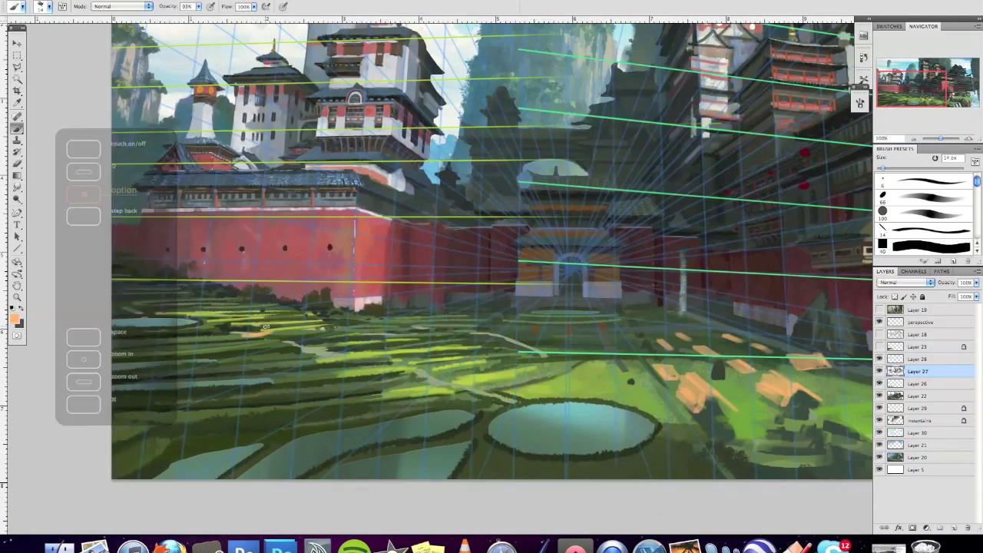
{"action": "left_click_drag", "start_coordinate": [183, 288], "coordinate": [204, 288]}
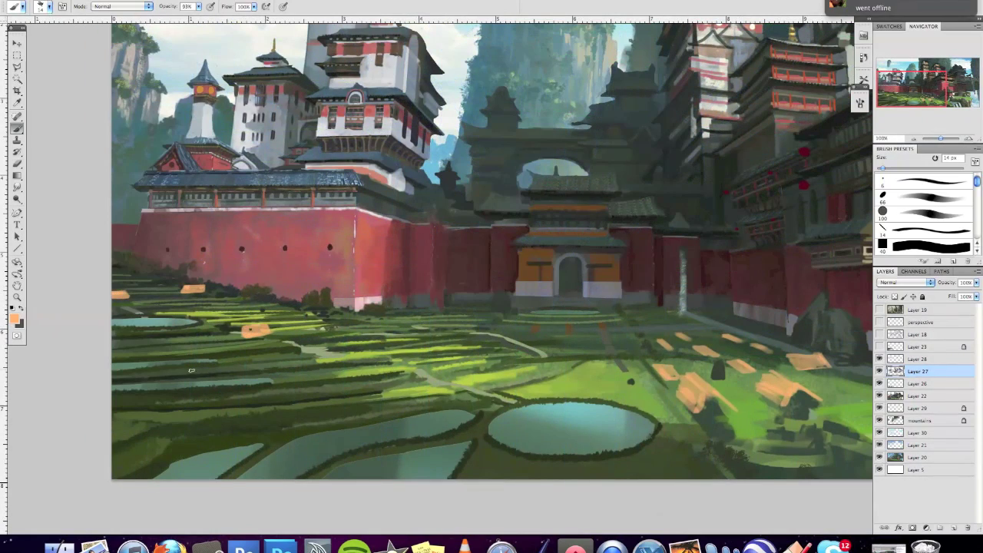
{"action": "key", "text": "y"}
{"action": "key", "text": "b"}
{"action": "left_click_drag", "start_coordinate": [389, 310], "coordinate": [411, 309]}
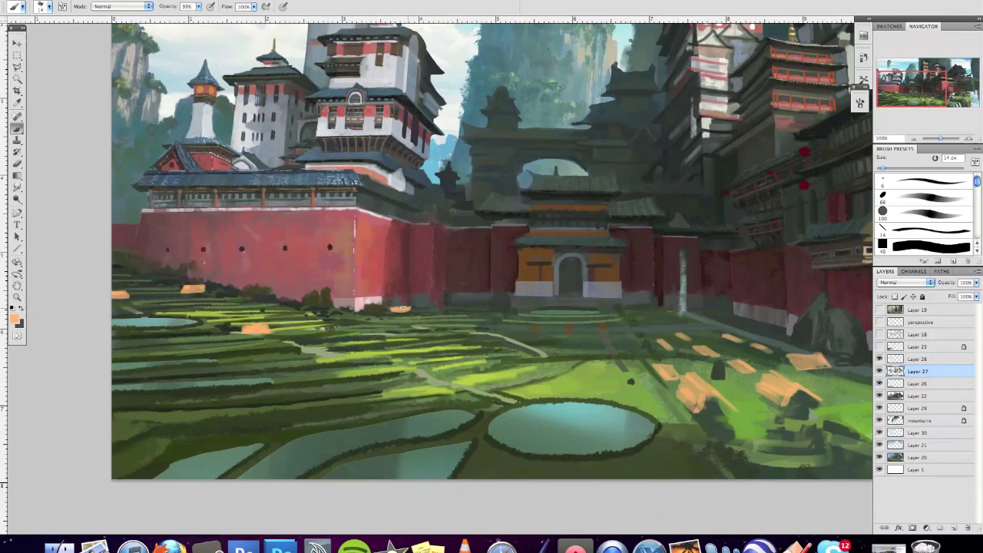
{"action": "right_click", "coordinate": [437, 307]}
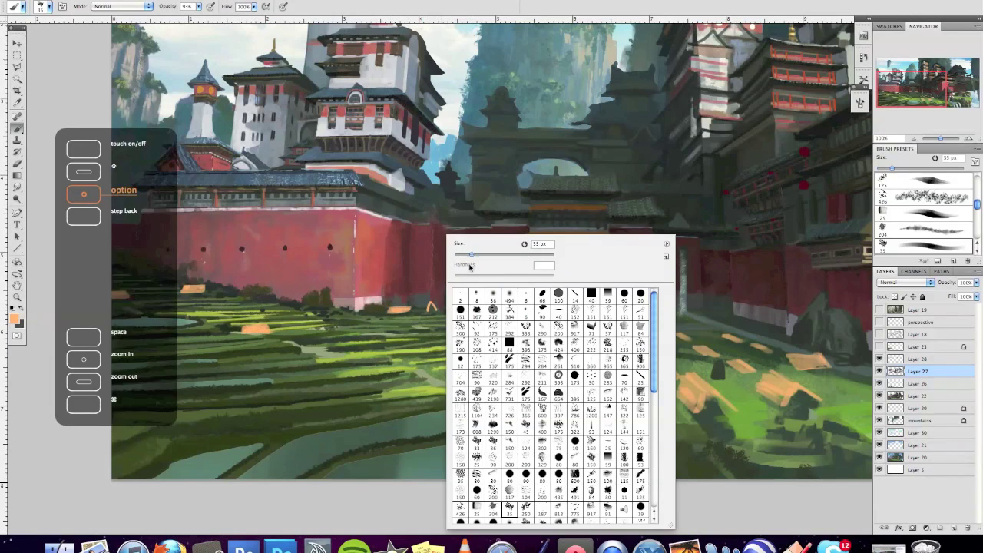
{"action": "left_click", "coordinate": [437, 306]}
Step: Paint dark walls under the two largest hut roofs with a 10 px brush, following the perspective grid
{"action": "left_click_drag", "start_coordinate": [17, 68], "coordinate": [36, 69]}
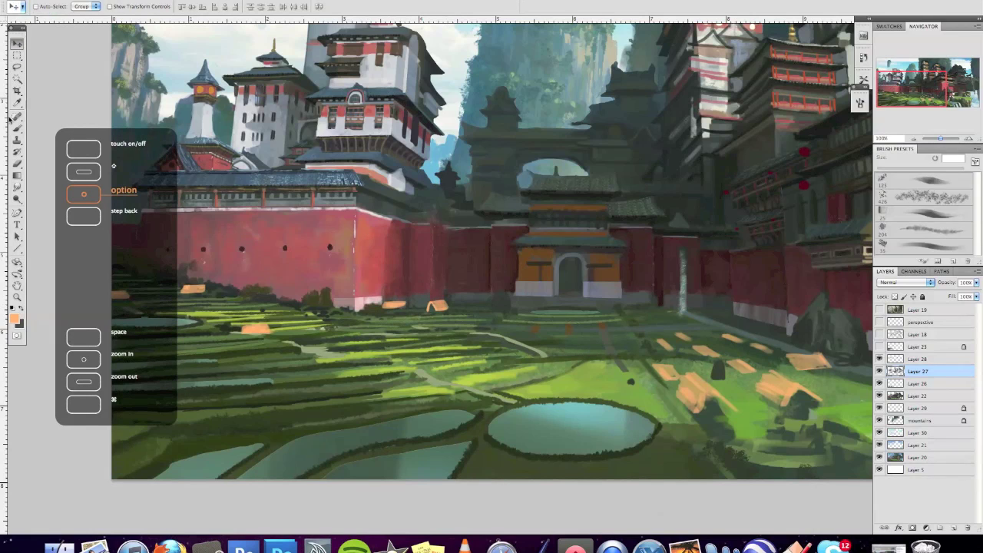
{"action": "key", "text": "b"}
{"action": "key", "text": "F2"}
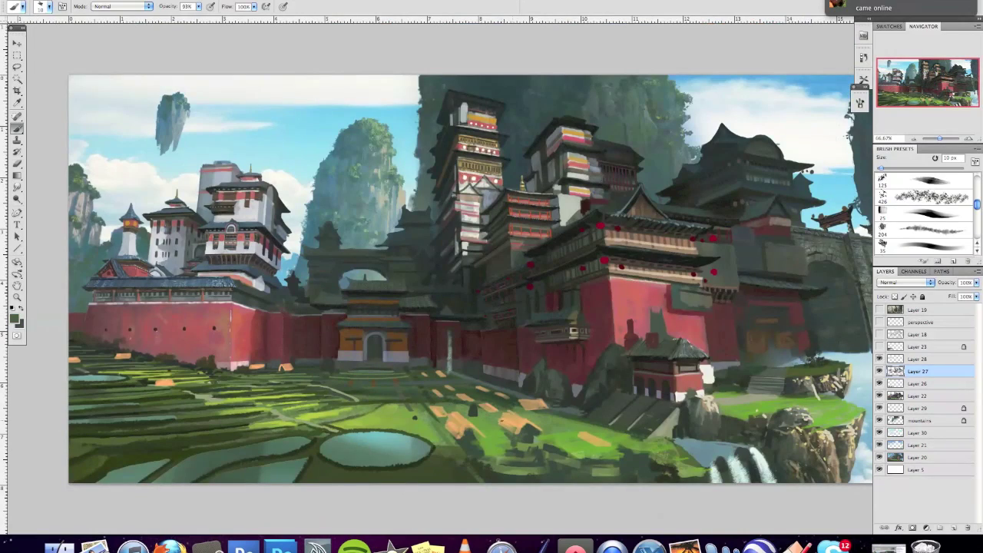
{"action": "key", "text": "F2"}
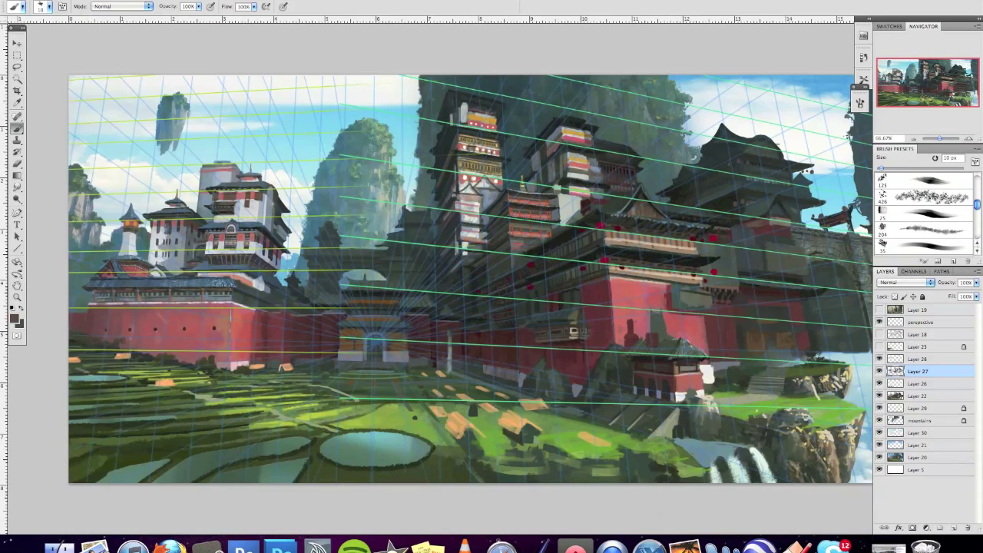
{"action": "left_click_drag", "start_coordinate": [526, 438], "coordinate": [532, 429]}
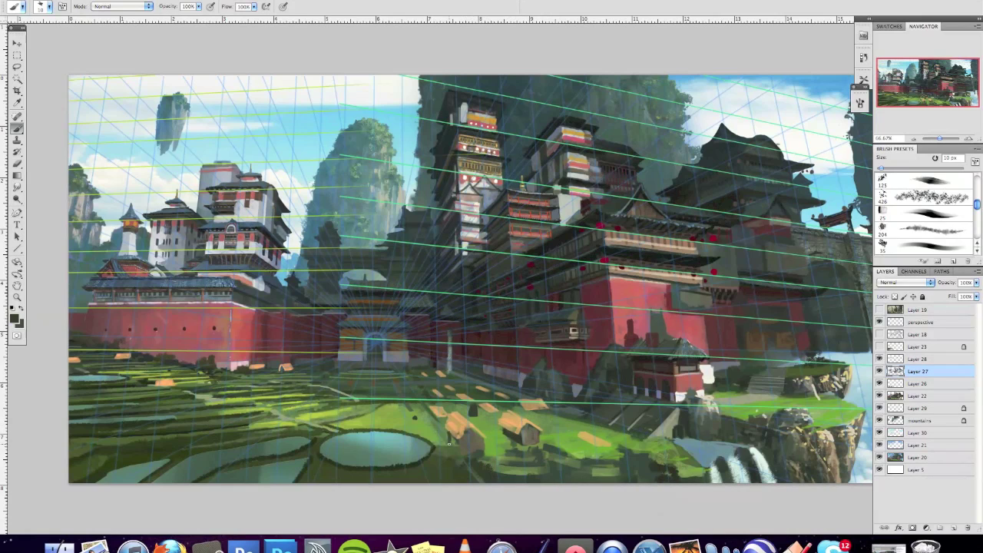
{"action": "left_click_drag", "start_coordinate": [499, 434], "coordinate": [505, 438]}
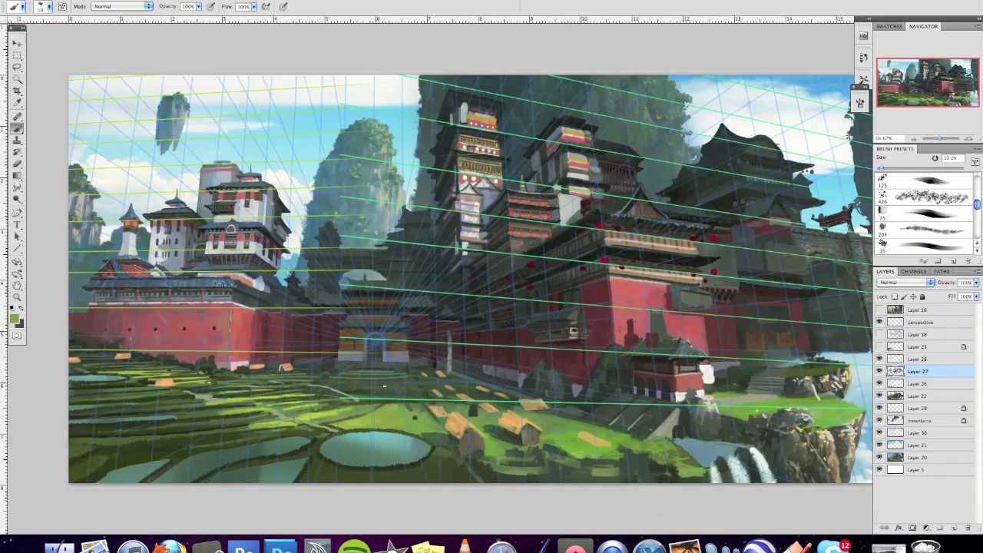
{"action": "left_click", "coordinate": [512, 439], "text": "alt"}
Step: Hide the perspective grid and continue painting on Layer 27 with its transparency locked, using a 59 px brush
{"action": "key", "text": "ctrl+h"}
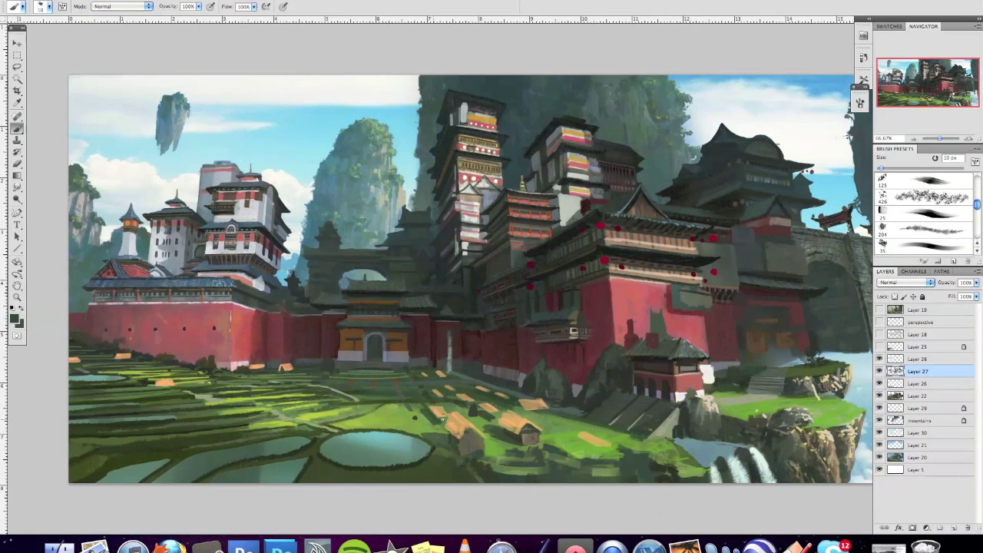
{"action": "right_click", "coordinate": [554, 235]}
{"action": "left_click", "coordinate": [569, 286]}
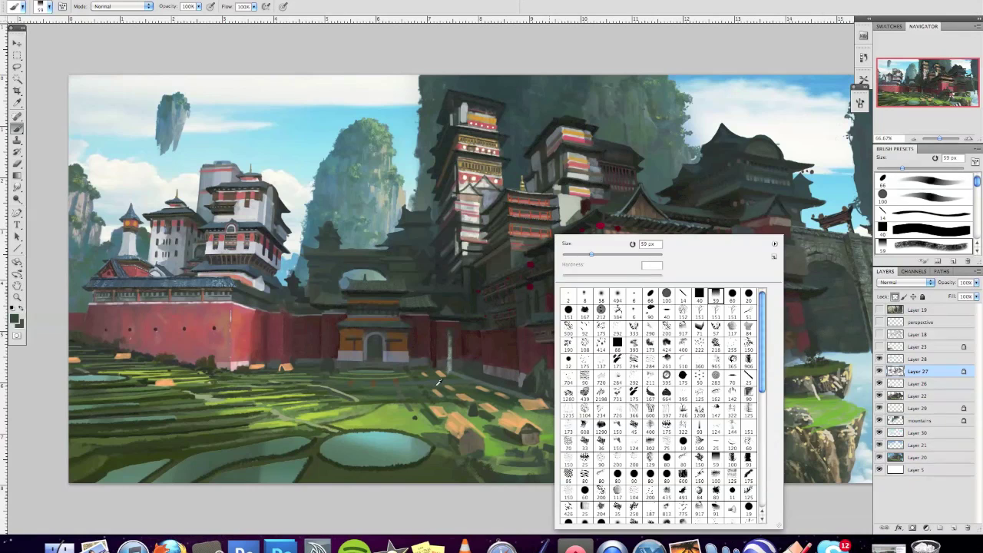
{"action": "key", "text": "Return"}
{"action": "right_click", "coordinate": [449, 234]}
{"action": "double_click", "coordinate": [456, 378]}
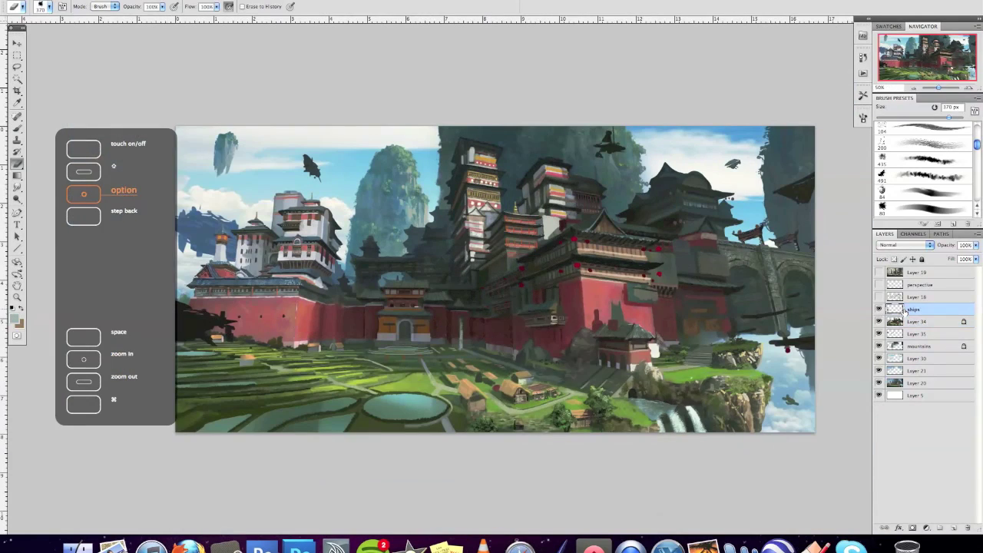
Step: Try a small dark airship in the sky on the ships layer with a 14 px brush, and erase it
{"action": "key", "text": "b"}
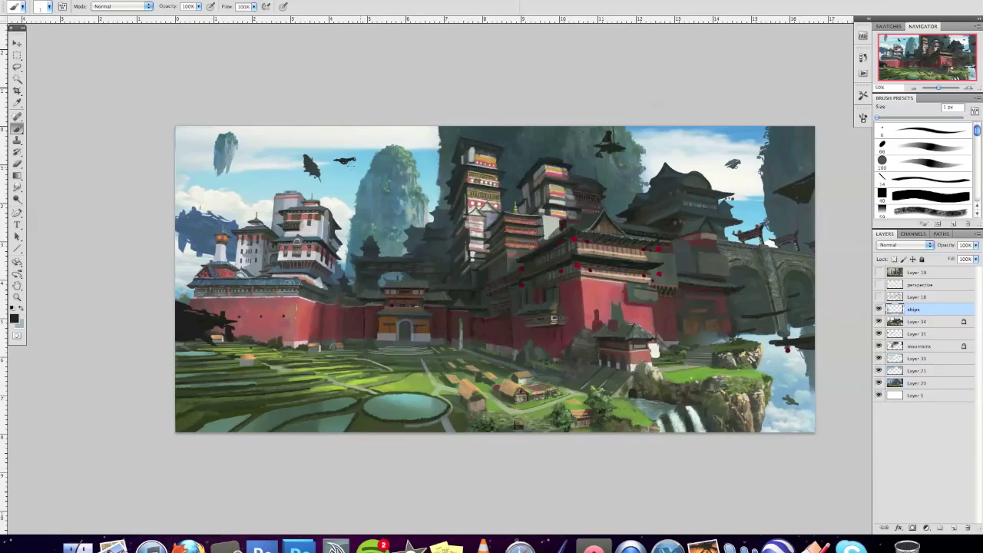
{"action": "right_click", "coordinate": [352, 167]}
{"action": "double_click", "coordinate": [361, 212]}
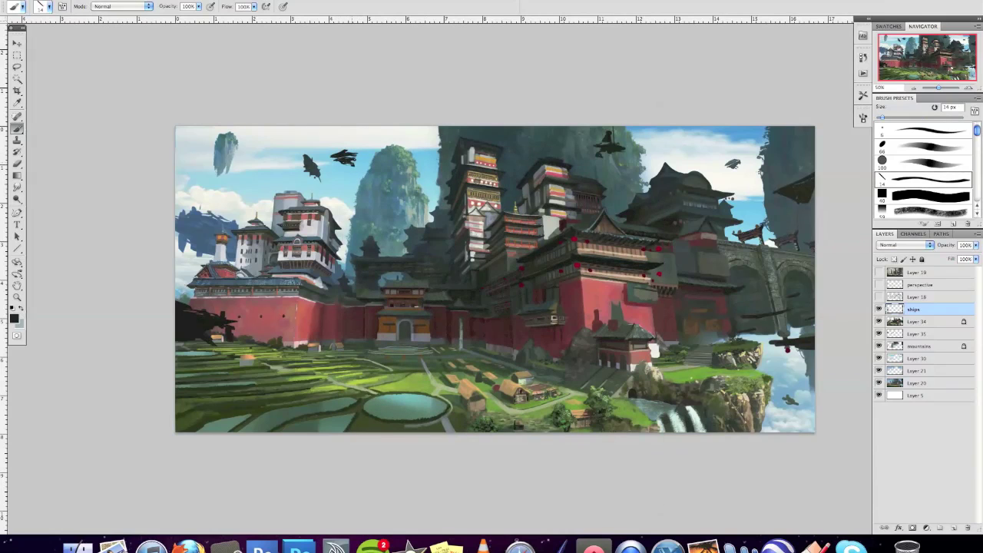
{"action": "key", "text": "e"}
{"action": "left_click_drag", "start_coordinate": [327, 158], "coordinate": [353, 161]}
{"action": "right_click", "coordinate": [417, 230]}
{"action": "right_click", "coordinate": [377, 176]}
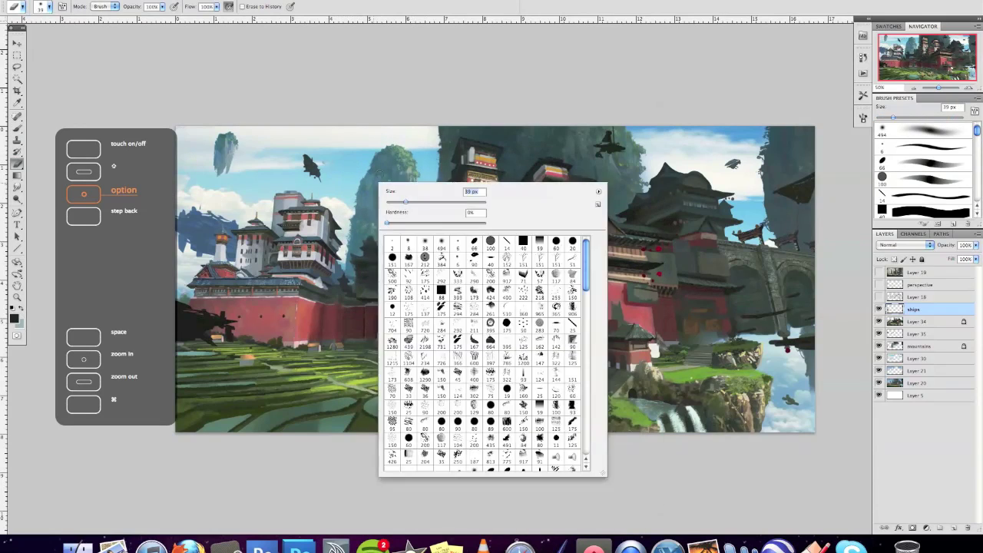
{"action": "key", "text": "Return"}
Step: Add a new layer above the mountains layer and choose a 453 px brush for painting mist
{"action": "left_click", "coordinate": [953, 528]}
{"action": "right_click", "coordinate": [450, 234]}
{"action": "key", "text": "Return"}
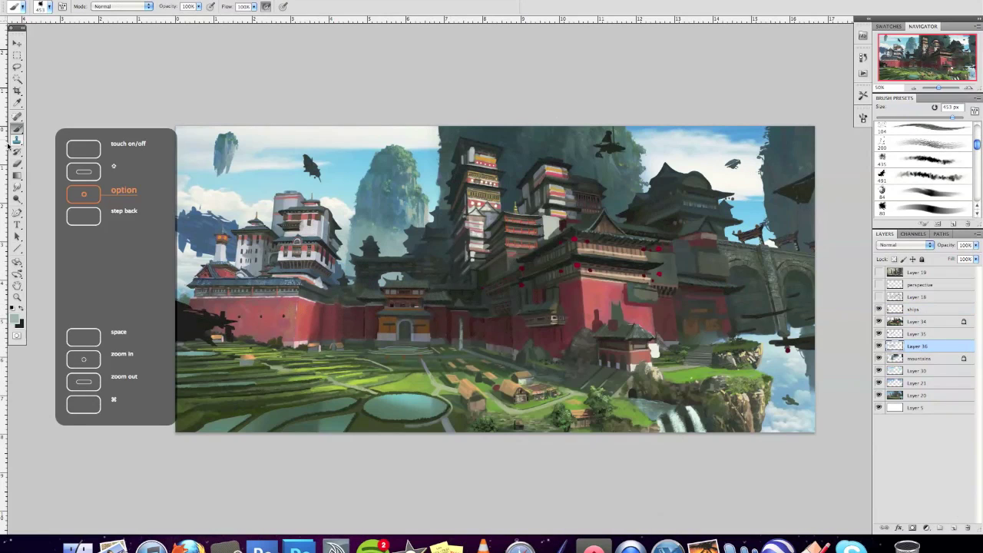
{"action": "right_click", "coordinate": [410, 236]}
{"action": "key", "text": "Return"}
Step: Try painting mist with the brush in Screen mode, undo it, and reduce the brush to 199 px
{"action": "key", "text": "b"}
{"action": "left_click", "coordinate": [103, 6]}
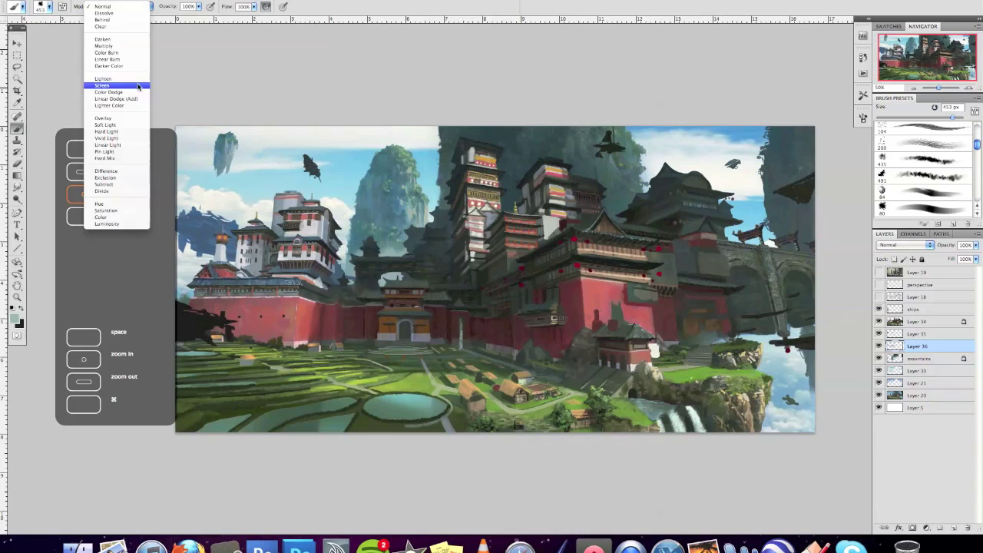
{"action": "left_click", "coordinate": [115, 83]}
{"action": "key", "text": "ctrl+alt+z"}
{"action": "key", "text": "bracketleft"}
{"action": "key", "text": "bracketleft"}
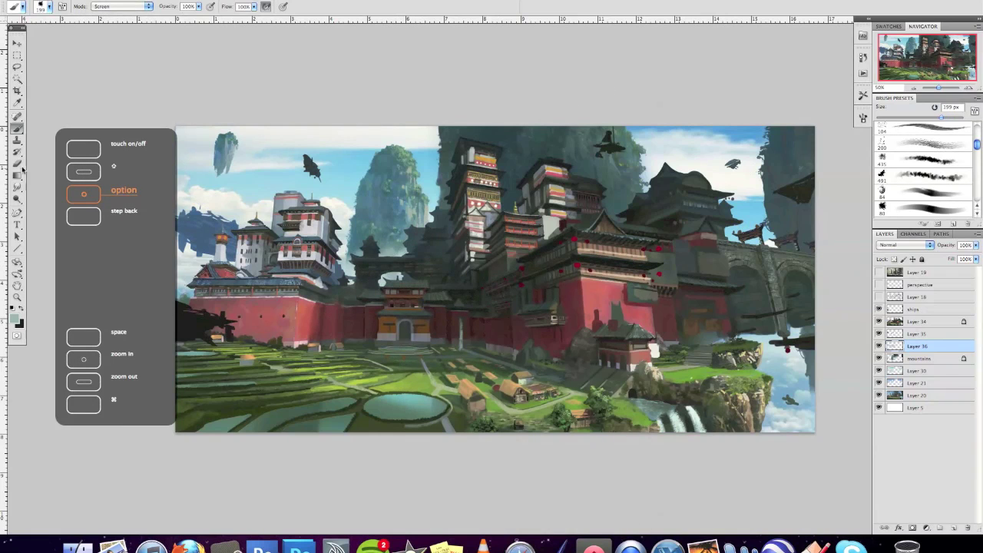
Step: Paint grey mist over the mountain behind the tall towers with an enlarged ragged brush in Normal mode
{"action": "right_click", "coordinate": [402, 234]}
{"action": "double_click", "coordinate": [406, 280]}
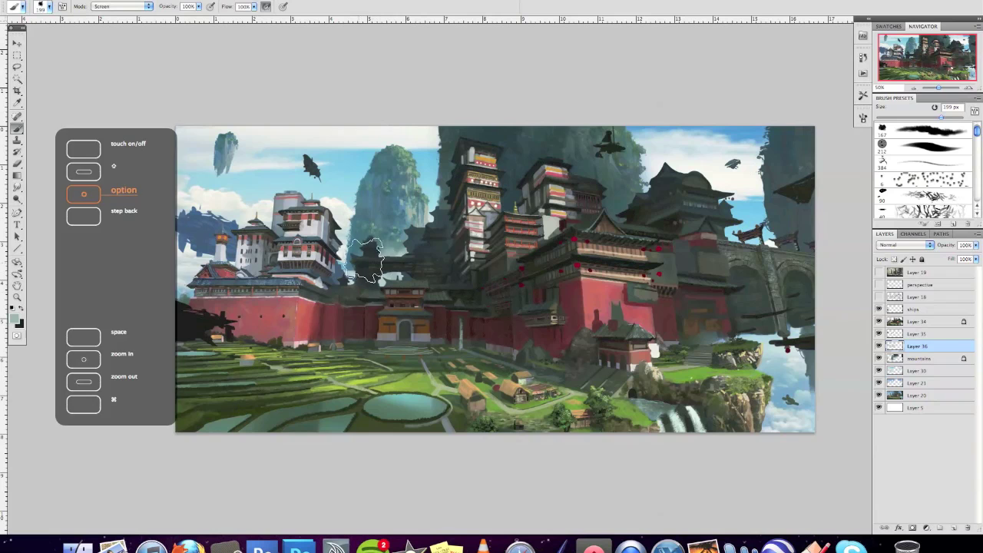
{"action": "left_click", "coordinate": [15, 320]}
{"action": "key", "text": "Return"}
{"action": "key", "text": "shift+alt+n"}
{"action": "key", "text": "bracketright"}
{"action": "key", "text": "bracketright"}
{"action": "key", "text": "bracketright"}
{"action": "key", "text": "bracketright"}
{"action": "key", "text": "ctrl+alt+z"}
Step: Erase the excess mist around the tall towers with a 329 px ragged eraser
{"action": "key", "text": "e"}
{"action": "right_click", "coordinate": [455, 233]}
{"action": "key", "text": "Escape"}
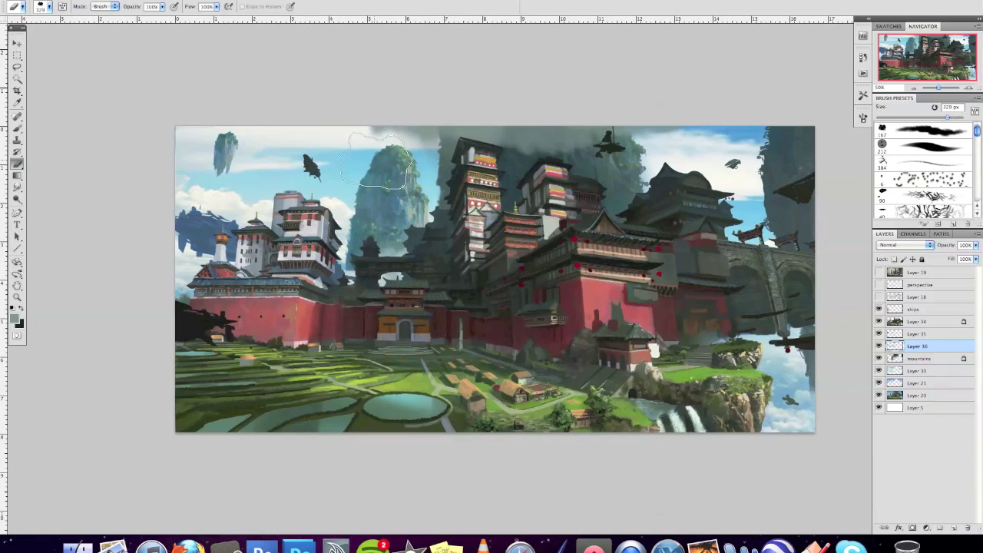
{"action": "right_click", "coordinate": [504, 198]}
{"action": "key", "text": "Escape"}
Step: Darken the mist behind the towers using the grey-green foreground colour #596f6f, and trim its edges
{"action": "key", "text": "b"}
{"action": "left_click", "coordinate": [14, 320]}
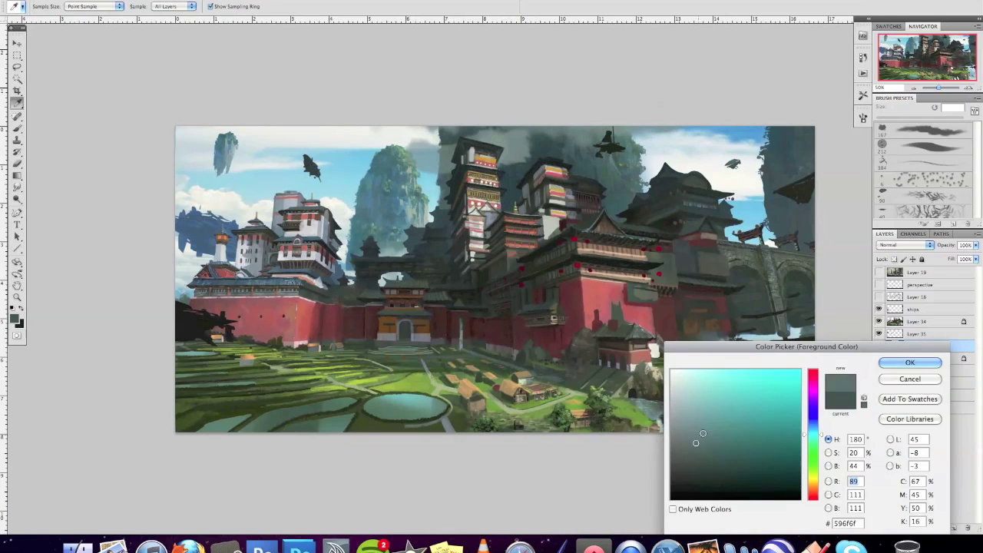
{"action": "key", "text": "Return"}
{"action": "left_click_drag", "start_coordinate": [511, 138], "coordinate": [418, 143]}
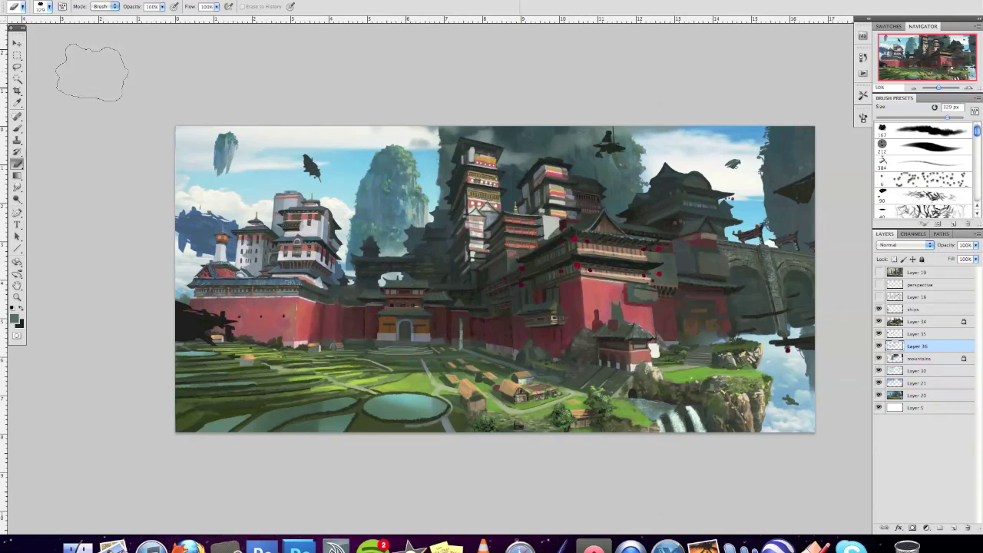
Step: Shift the midtones of the lassoed mist area toward cyan with Color Balance at -25
{"action": "left_click", "coordinate": [126, 0]}
{"action": "left_click", "coordinate": [261, 79]}
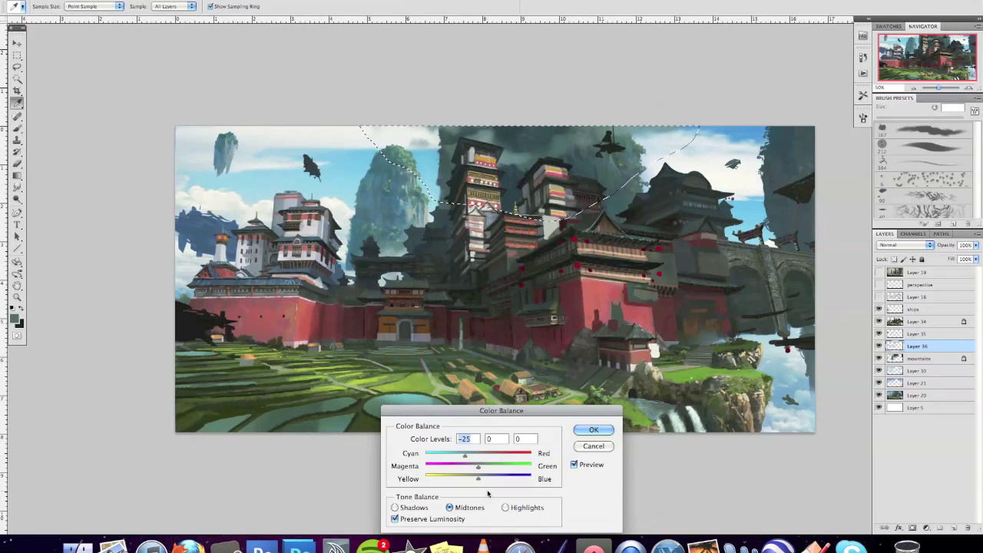
{"action": "key", "text": "Return"}
{"action": "left_click", "coordinate": [126, 0]}
{"action": "key", "text": "Escape"}
Step: Paint lighter mist behind the towers with a 504 px brush, stepping back from unwanted strokes
{"action": "key", "text": "b"}
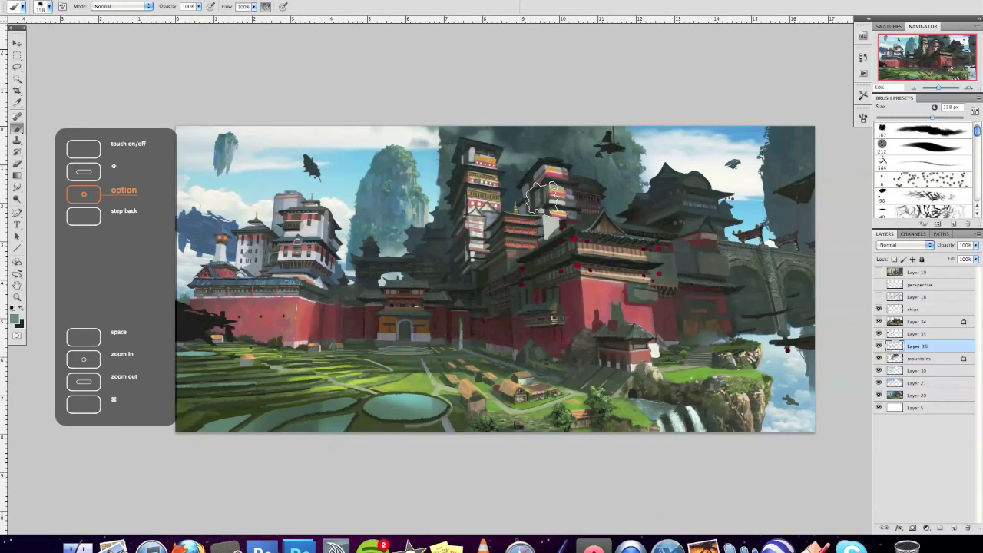
{"action": "right_click", "coordinate": [390, 220]}
{"action": "key", "text": "Escape"}
{"action": "right_click", "coordinate": [390, 220]}
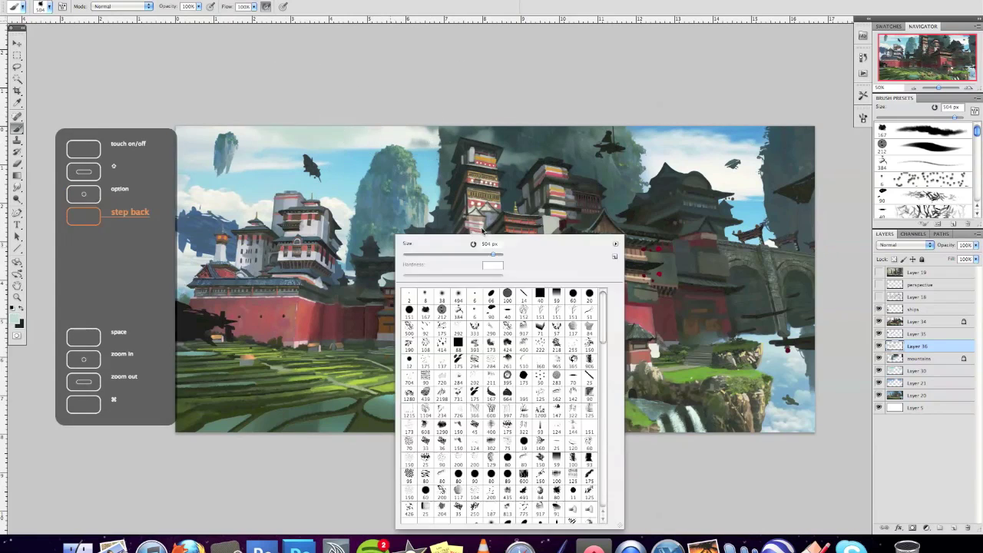
{"action": "key", "text": "Escape"}
Step: Smudge the mist behind the temple towers and trim it with the eraser resized to 267 px
{"action": "key", "text": "r"}
{"action": "right_click", "coordinate": [387, 176]}
{"action": "key", "text": "Escape"}
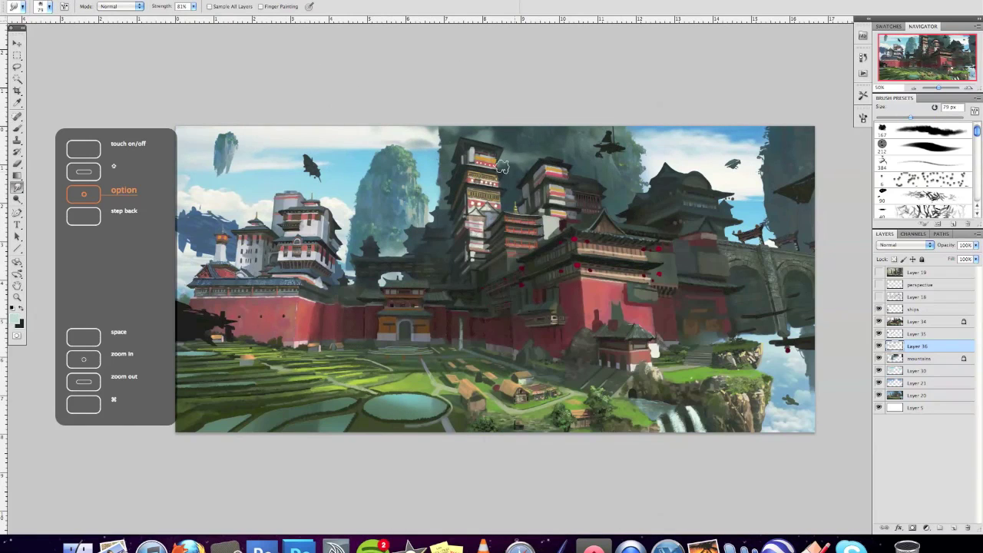
{"action": "key", "text": "b"}
{"action": "right_click", "coordinate": [626, 194]}
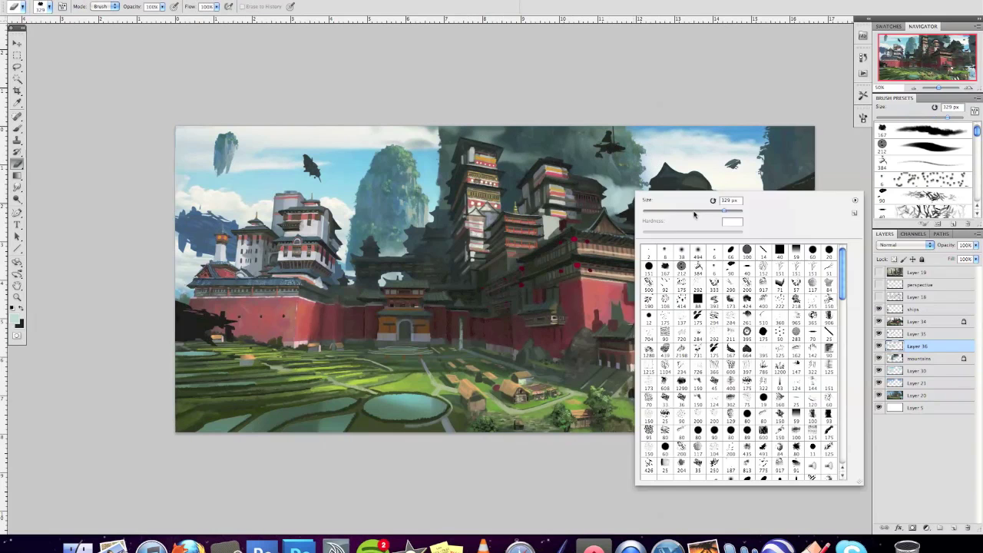
{"action": "key", "text": "Escape"}
{"action": "right_click", "coordinate": [627, 233]}
{"action": "key", "text": "Escape"}
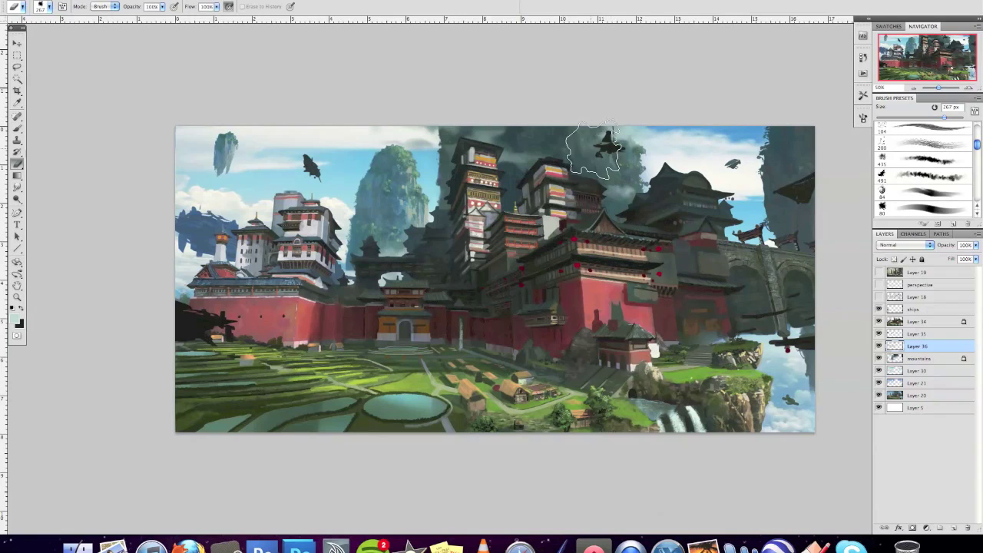
Step: Paint mist around the far-right cliff above the bridge with a 180 px brush and erase its edges at 267 px
{"action": "key", "text": "b"}
{"action": "key", "text": "e"}
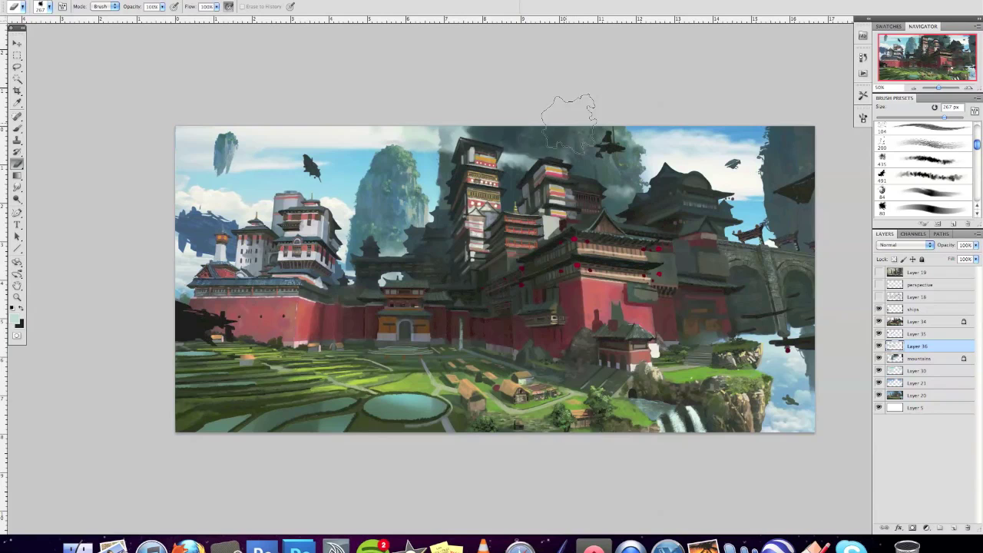
{"action": "key", "text": "b"}
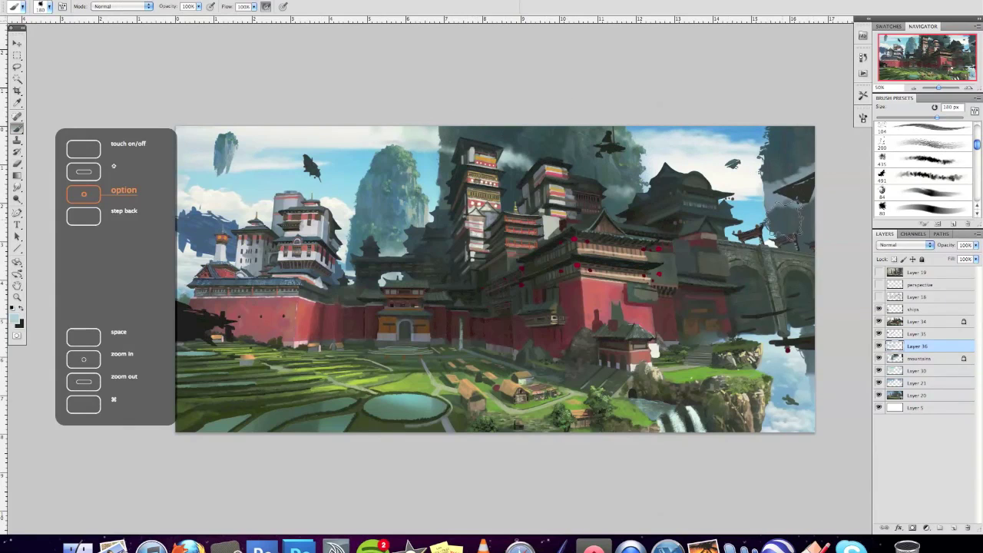
{"action": "key", "text": "e"}
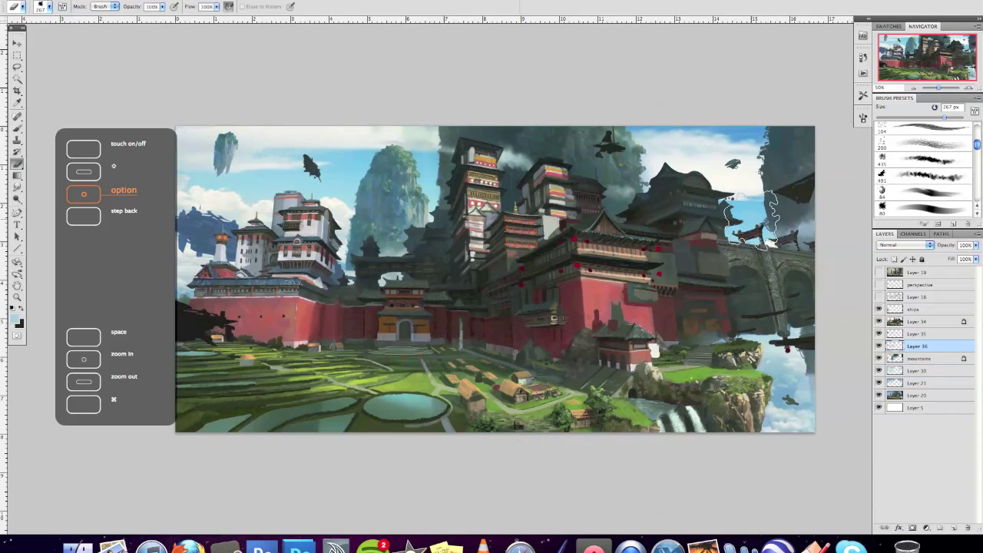
Step: On a new top layer, paint broad pale mist over the lower-left fields with a 618 px brush and thin it with a 569 px eraser
{"action": "key", "text": "ctrl+shift+alt+n"}
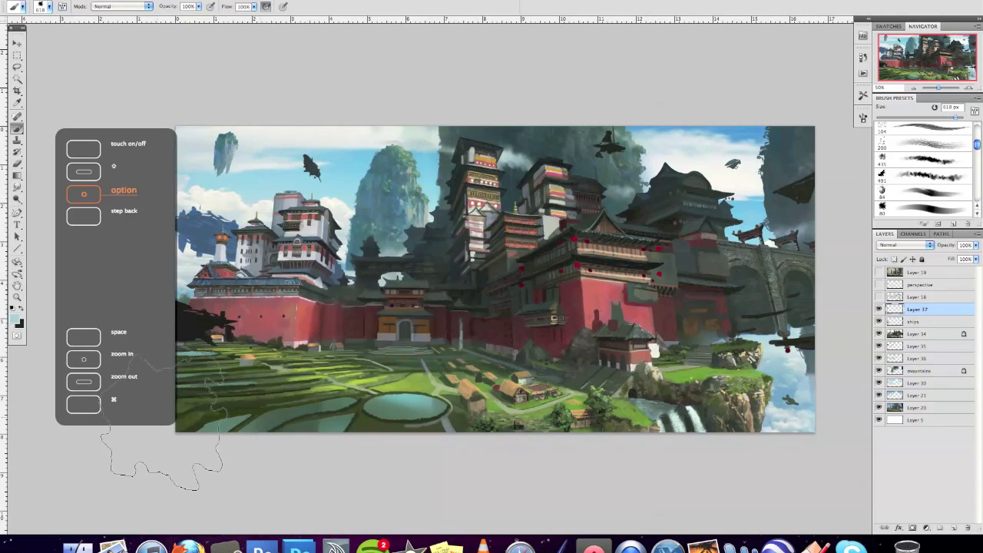
{"action": "left_click_drag", "start_coordinate": [154, 457], "coordinate": [373, 434]}
{"action": "right_click", "coordinate": [388, 430]}
{"action": "left_click", "coordinate": [483, 295]}
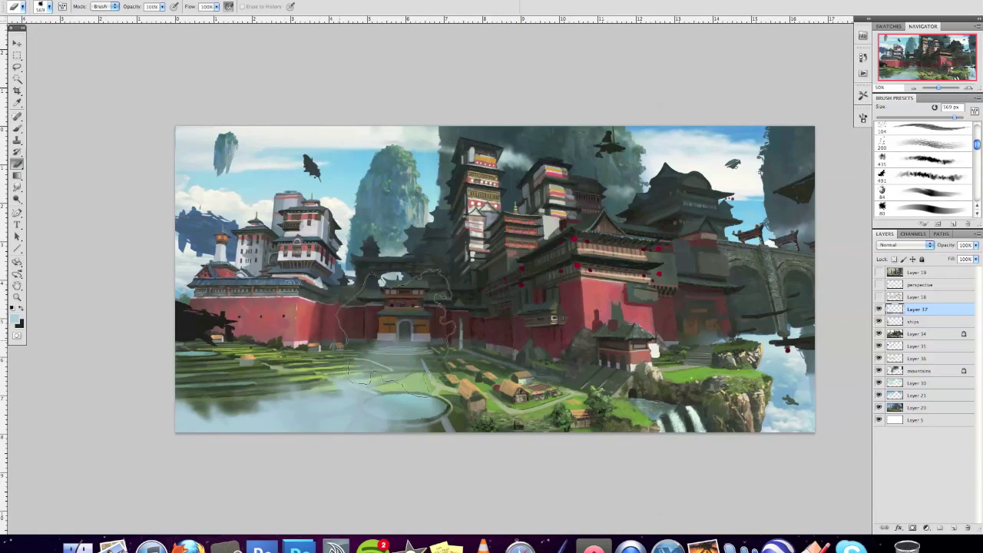
{"action": "key", "text": "r"}
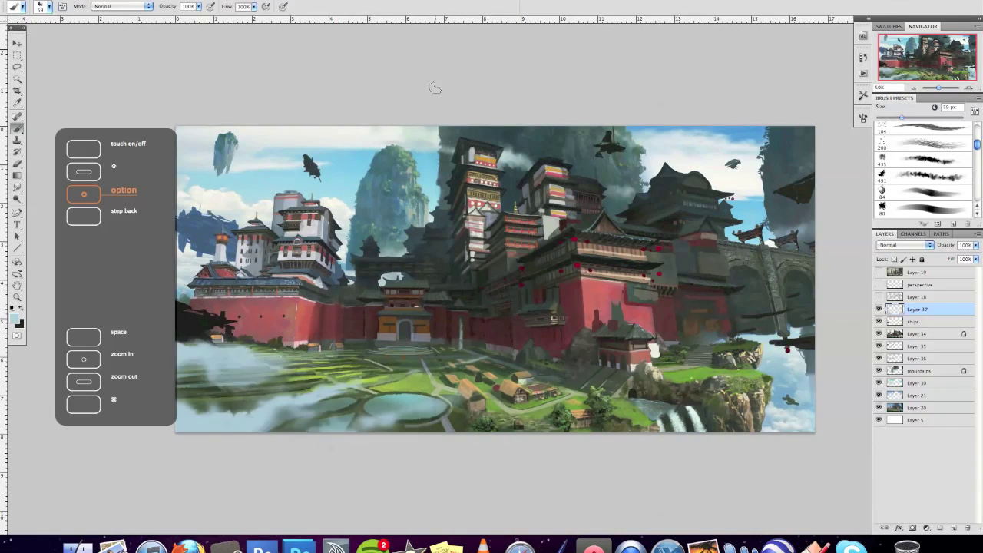
Step: Add another layer and touch up small cloud wisps at the left edge of the fields, softening them with an 80 px eraser and 69 px smudge
{"action": "key", "text": "ctrl+plus"}
{"action": "key", "text": "b"}
{"action": "right_click", "coordinate": [470, 297]}
{"action": "left_click", "coordinate": [473, 298]}
{"action": "key", "text": "ctrl+shift+alt+n"}
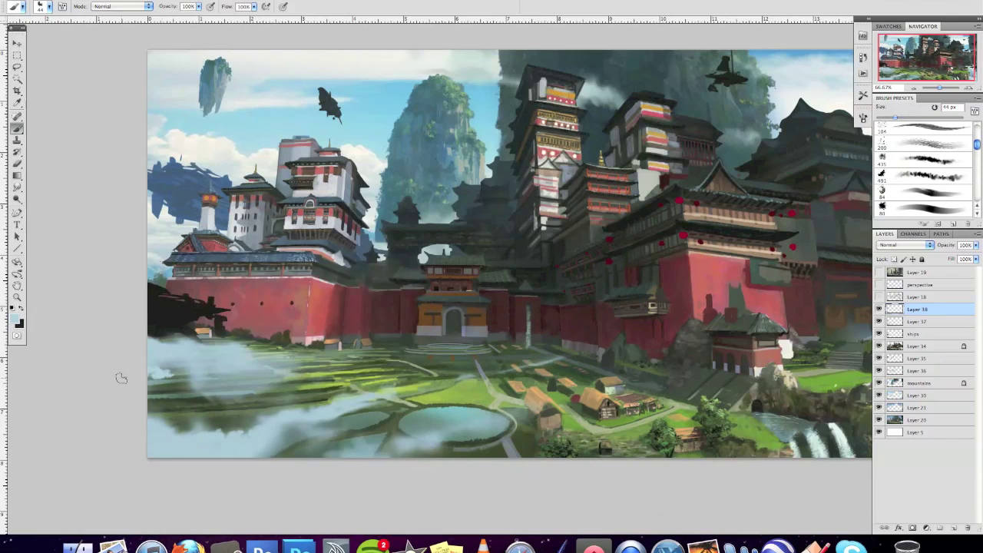
{"action": "right_click", "coordinate": [222, 358]}
{"action": "left_click", "coordinate": [202, 378]}
{"action": "left_click", "coordinate": [16, 187]}
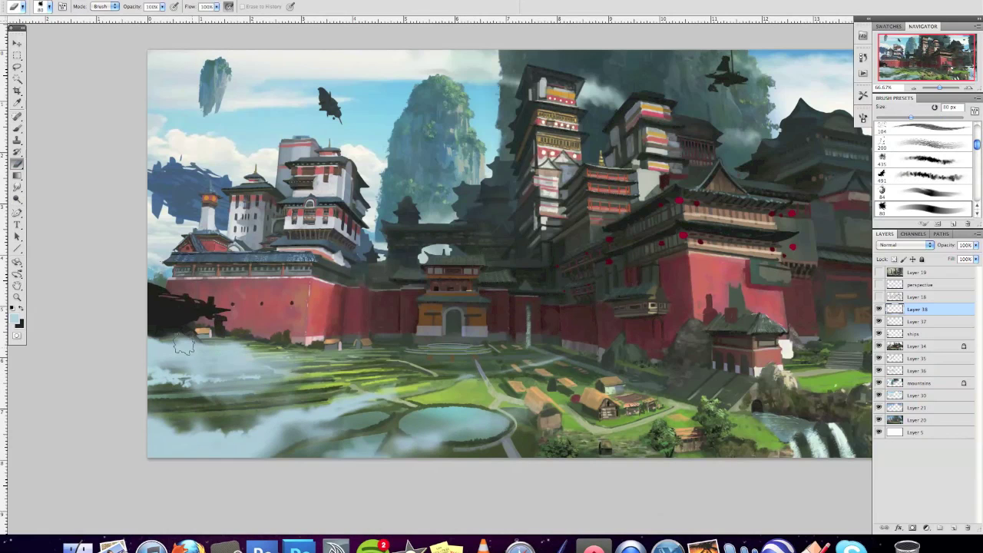
{"action": "right_click", "coordinate": [353, 223]}
{"action": "key", "text": "Escape"}
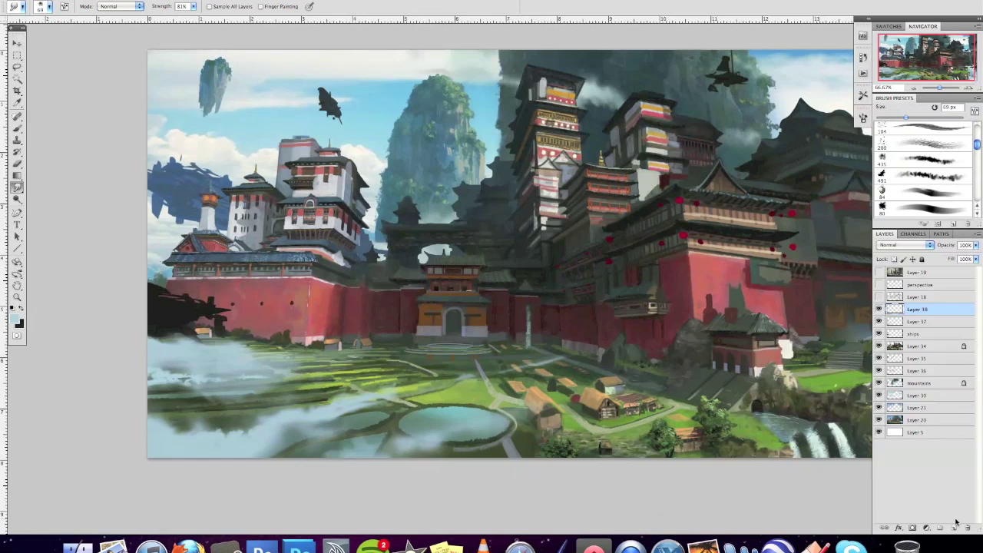
{"action": "key", "text": "b"}
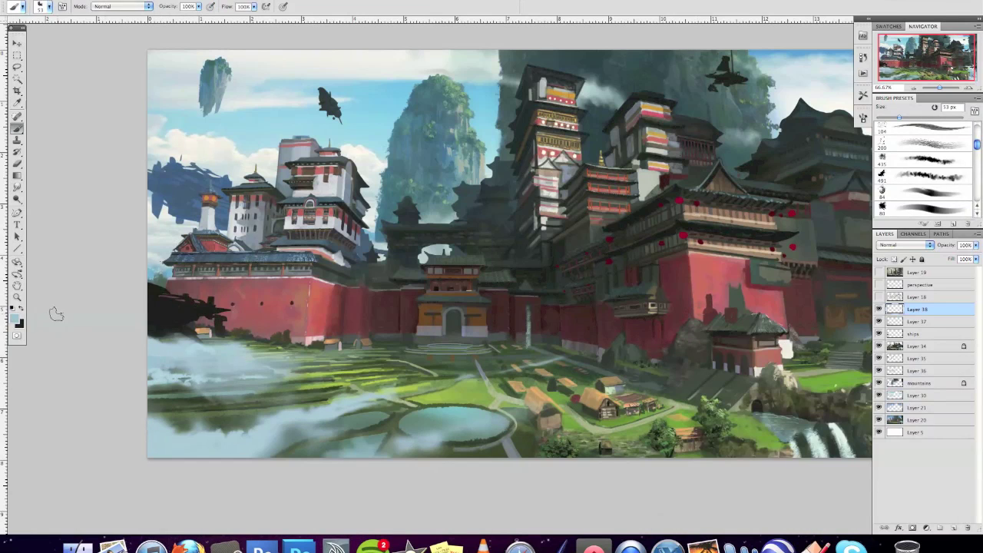
Step: Return to Layer 37 and reshape the field mist using different smudge tips and a 191 px eraser
{"action": "key", "text": "alt+bracketleft"}
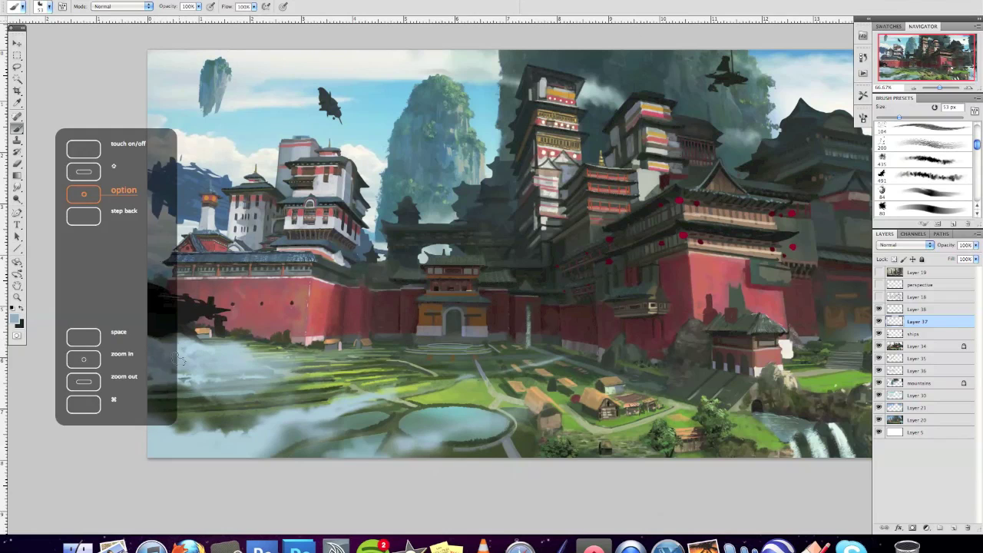
{"action": "key", "text": "r"}
{"action": "right_click", "coordinate": [355, 332]}
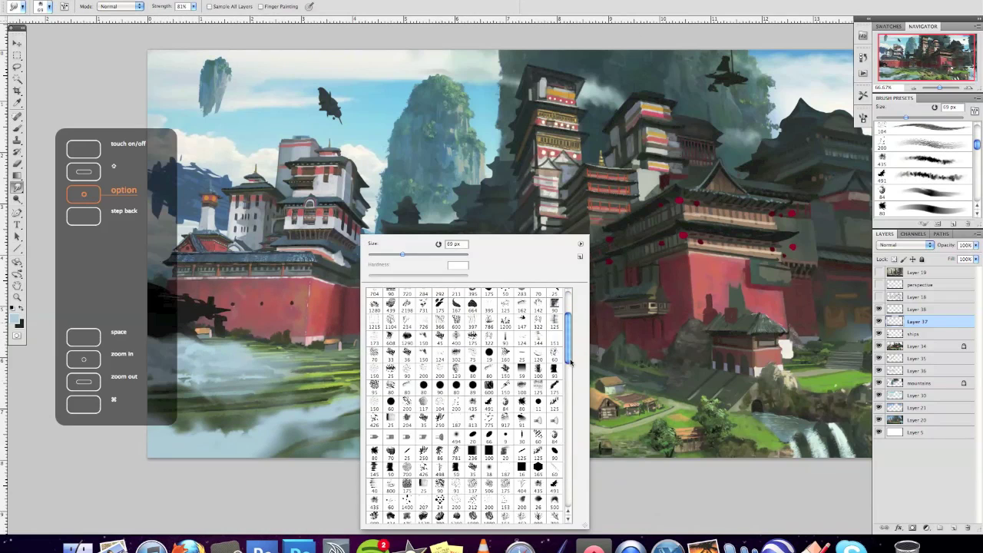
{"action": "left_click", "coordinate": [414, 361]}
{"action": "right_click", "coordinate": [338, 323]}
{"action": "left_click", "coordinate": [400, 354]}
{"action": "key", "text": "e"}
{"action": "right_click", "coordinate": [286, 310]}
{"action": "left_click", "coordinate": [346, 338]}
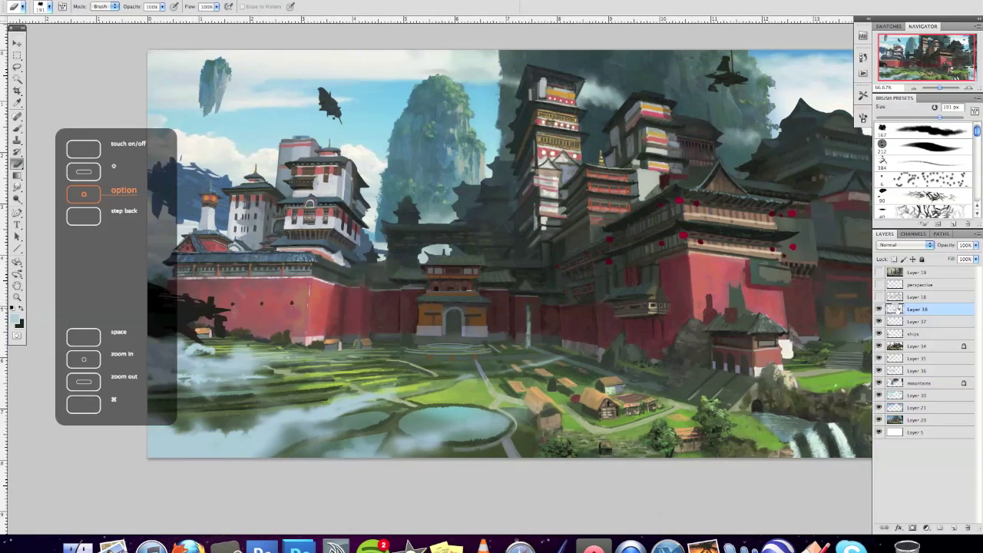
Step: Paint thin white wisps across the field paths in front of the gate and merge Layer 38 down into Layer 37
{"action": "key", "text": "b"}
{"action": "left_click", "coordinate": [881, 310]}
{"action": "key", "text": "super+e"}
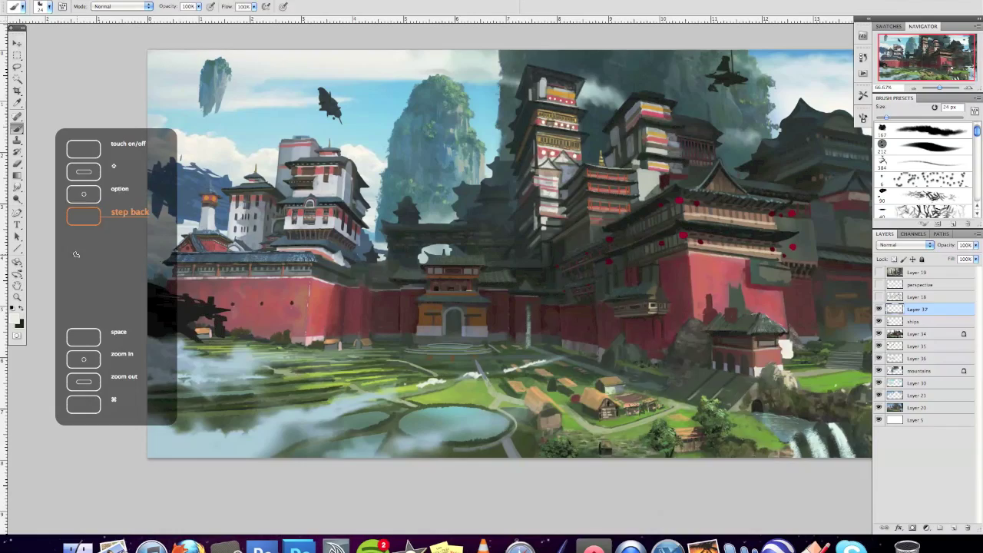
Step: Smudge the white wisps over the field paths and erase the excess beside the village
{"action": "key", "text": "r"}
{"action": "right_click", "coordinate": [579, 269]}
{"action": "key", "text": "Escape"}
{"action": "key", "text": "super+equal"}
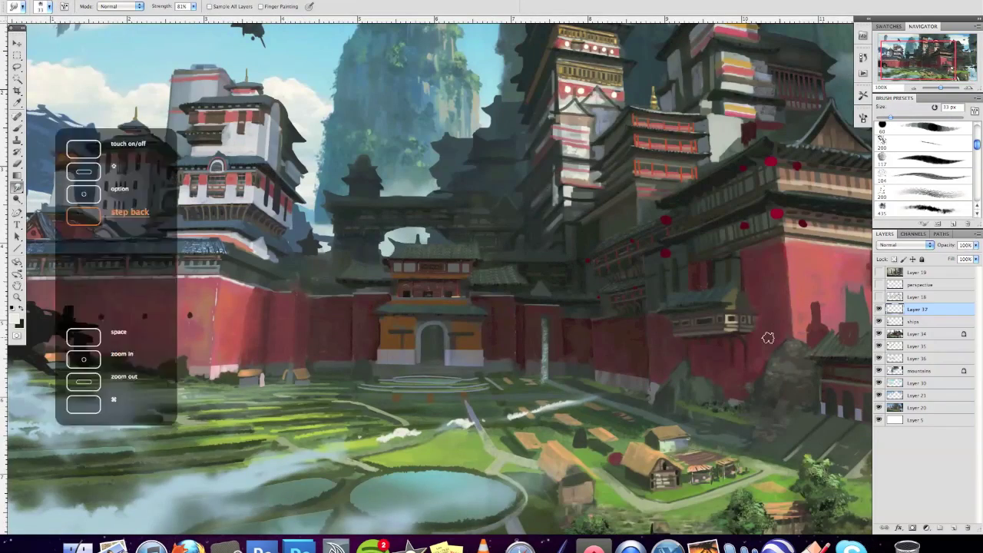
{"action": "key", "text": "super+minus"}
{"action": "key", "text": "b"}
{"action": "right_click", "coordinate": [492, 239]}
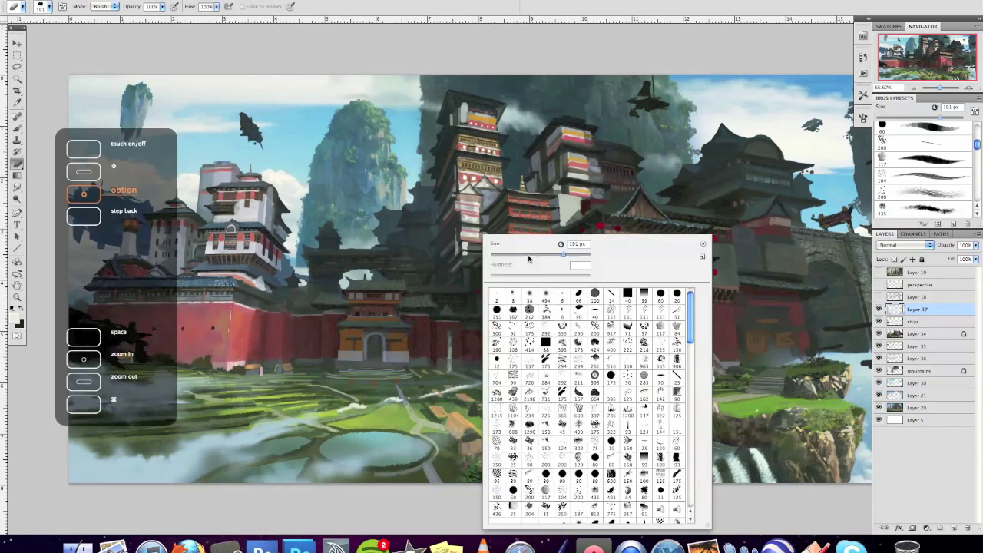
{"action": "key", "text": "Escape"}
Step: Paint a small white cloud in front of the left red wall with a 24 px brush and trim it with a 185 px eraser
{"action": "left_click_drag", "start_coordinate": [229, 350], "coordinate": [285, 350]}
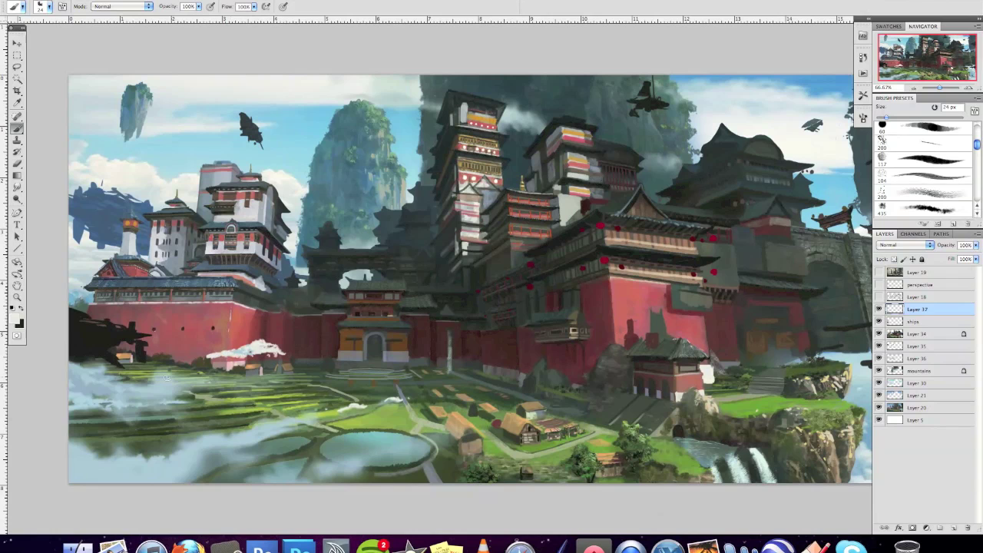
{"action": "key", "text": "e"}
{"action": "right_click", "coordinate": [393, 382]}
{"action": "right_click", "coordinate": [413, 382]}
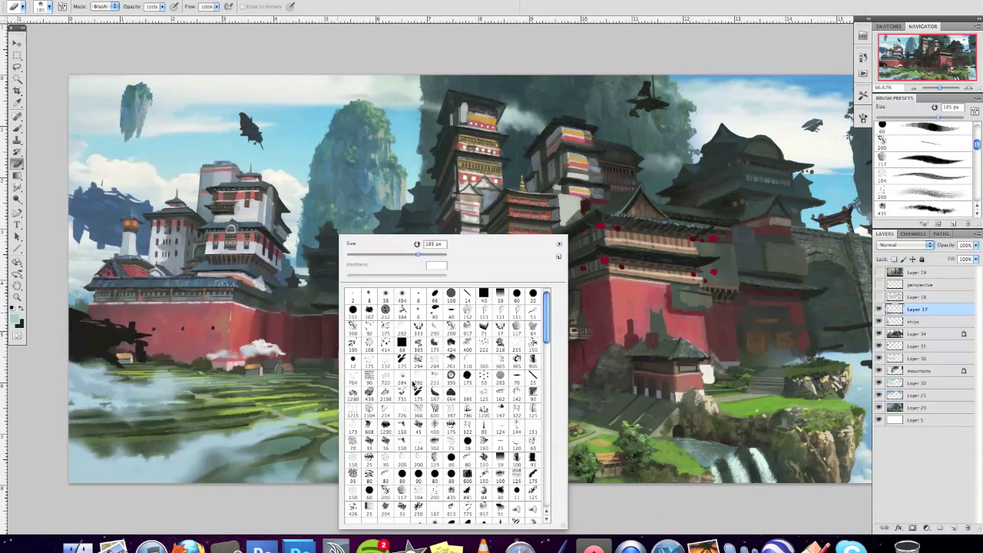
Step: Refine the clouds above the huts by the left red wall with added strokes, smudging and a 75 px eraser
{"action": "key", "text": "b"}
{"action": "left_click_drag", "start_coordinate": [192, 361], "coordinate": [284, 344]}
{"action": "key", "text": "r"}
{"action": "left_click_drag", "start_coordinate": [201, 363], "coordinate": [265, 343]}
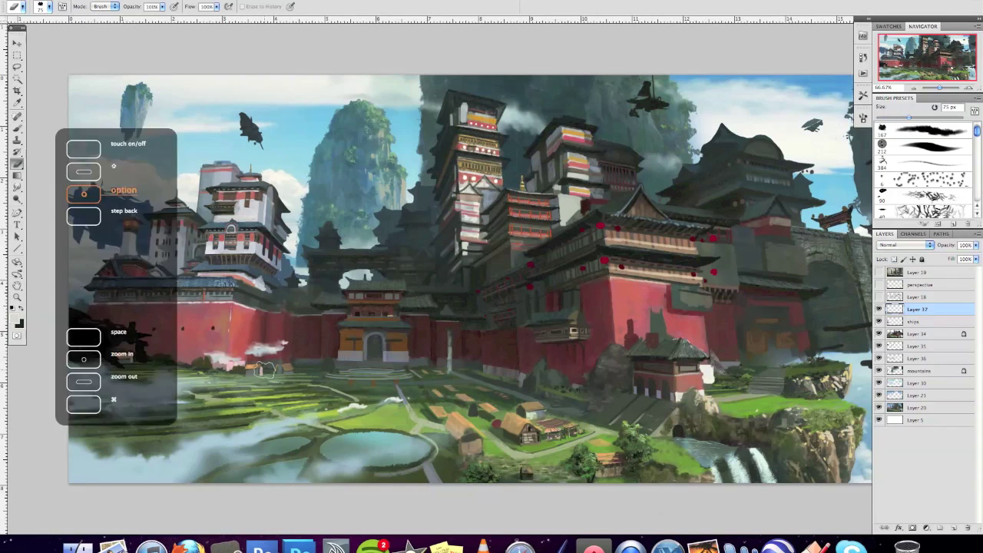
{"action": "mouse_move", "coordinate": [215, 378]}
{"action": "left_mouse_down"}
{"action": "mouse_move", "coordinate": [269, 368]}
{"action": "mouse_move", "coordinate": [222, 367]}
{"action": "left_mouse_up"}
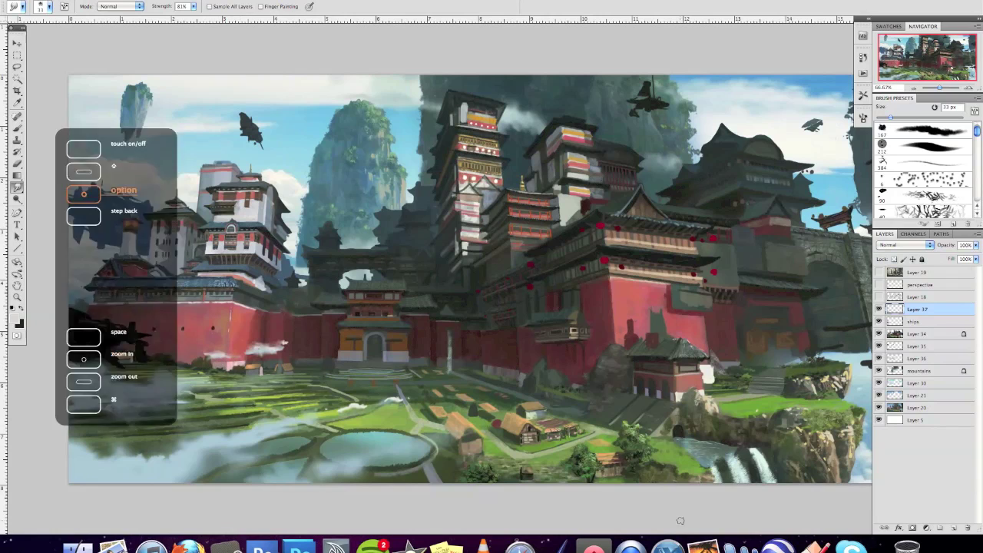
{"action": "key", "text": "b"}
{"action": "left_click", "coordinate": [347, 420], "text": "alt"}
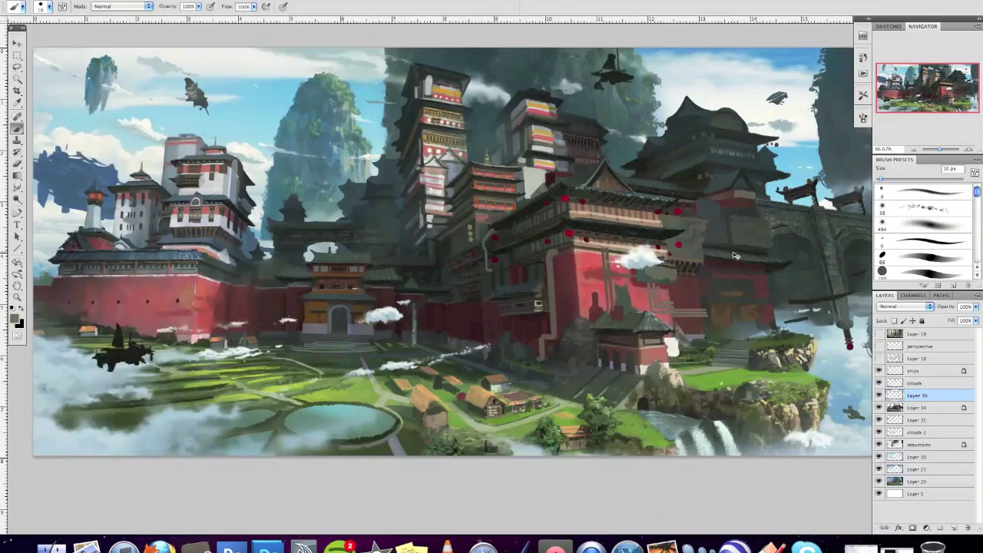
Step: With the perspective grid shown, paint details on the dark right-hand building using a 7 px brush and colours sampled from the painting
{"action": "left_click_drag", "start_coordinate": [733, 255], "coordinate": [619, 269]}
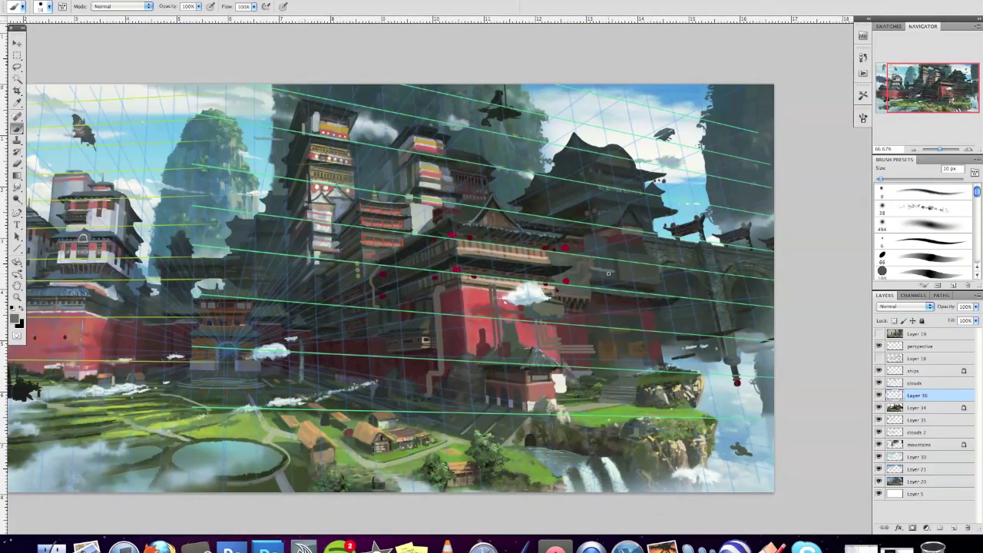
{"action": "key", "text": "bracketleft"}
{"action": "key", "text": "bracketleft"}
{"action": "key", "text": "bracketleft"}
{"action": "left_click", "coordinate": [618, 277], "text": "alt"}
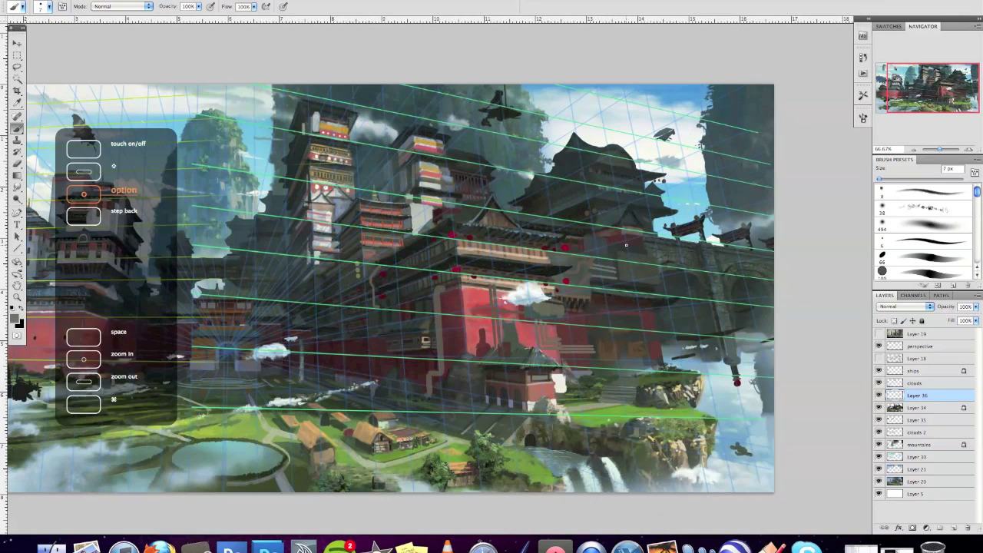
{"action": "left_click", "coordinate": [605, 235], "text": "alt"}
{"action": "left_click", "coordinate": [326, 347], "text": "alt"}
{"action": "key", "text": "Escape"}
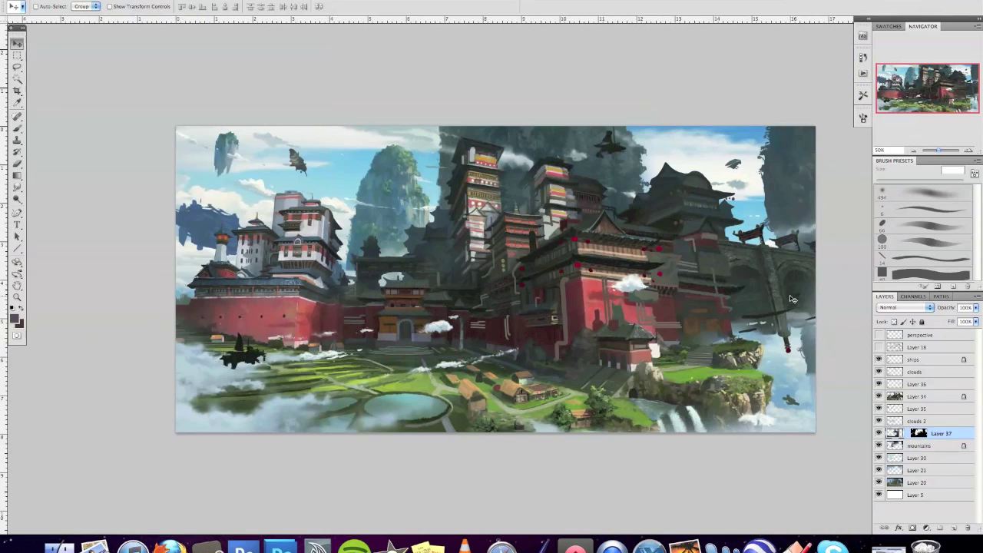
Step: Load the mountains layer's outline as a selection, paste the copied rock texture into it and position it over the far-right cliff
{"action": "left_click", "coordinate": [896, 448], "text": "super"}
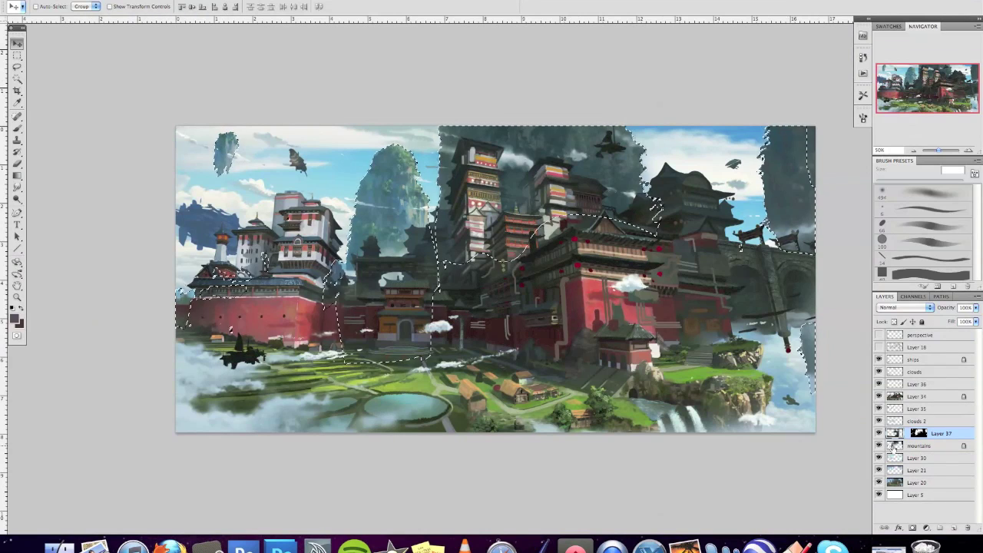
{"action": "scroll", "coordinate": [461, 276], "scroll_direction": "right", "scroll_amount": 5}
{"action": "left_click", "coordinate": [17, 68]}
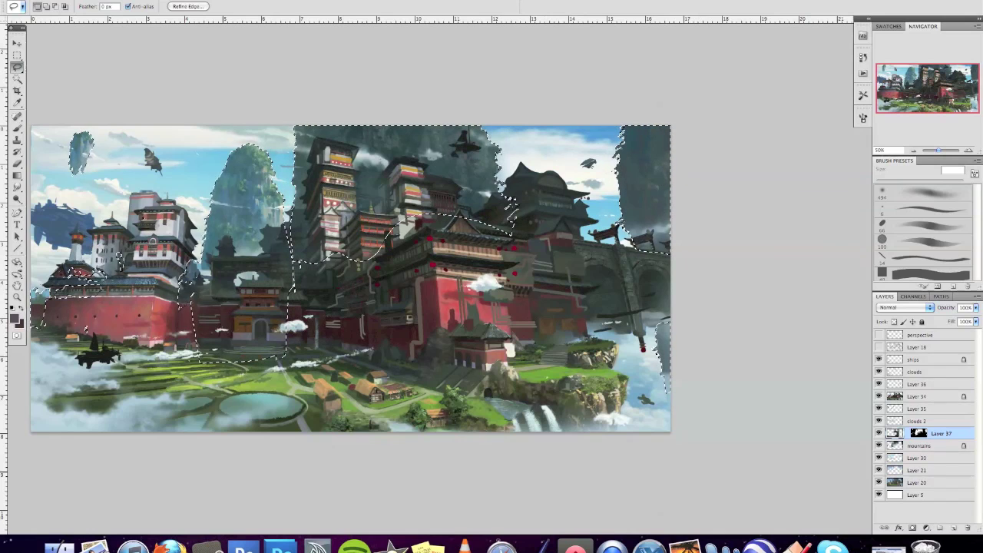
{"action": "left_click", "coordinate": [104, 1]}
{"action": "mouse_move", "coordinate": [165, 75]}
{"action": "left_click", "coordinate": [276, 92]}
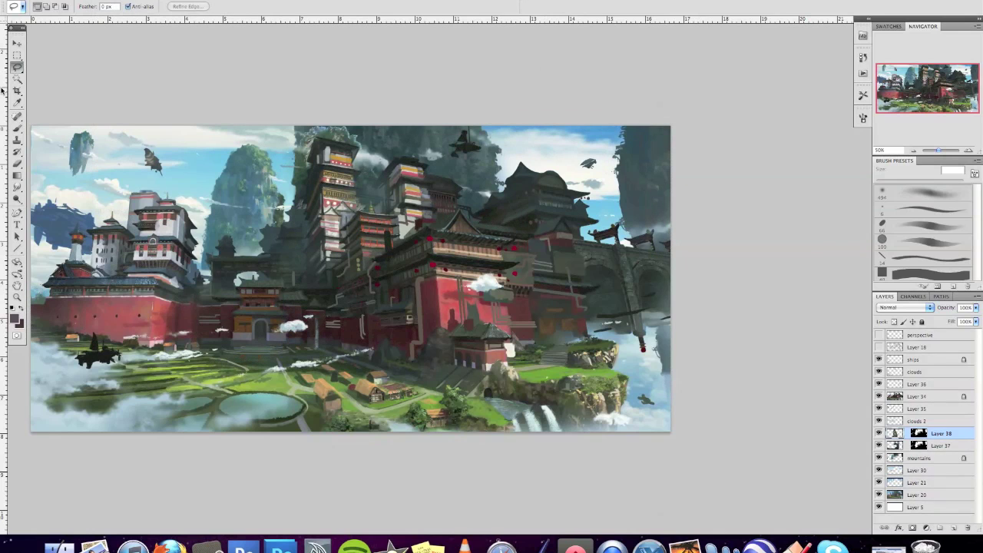
{"action": "left_click", "coordinate": [17, 44]}
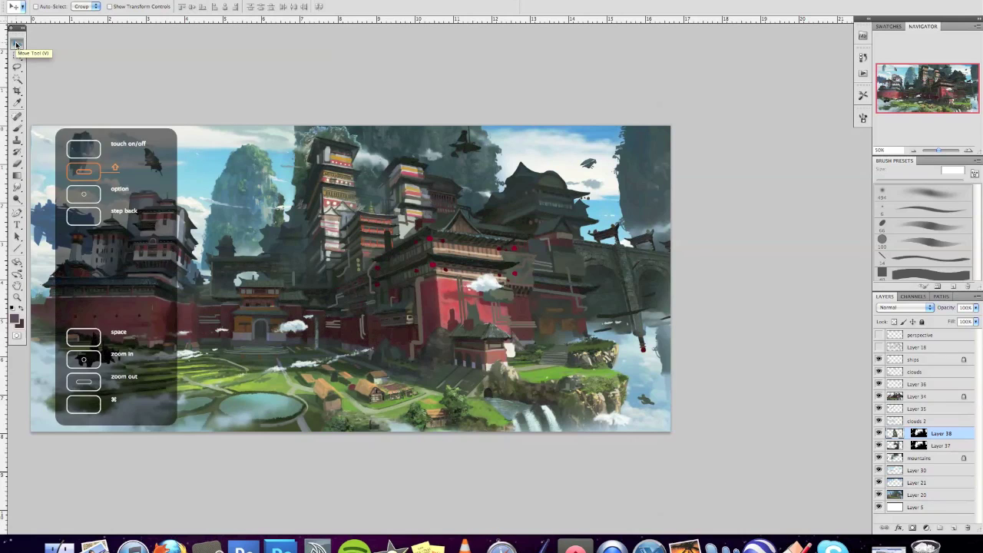
{"action": "left_click_drag", "start_coordinate": [730, 185], "coordinate": [623, 245]}
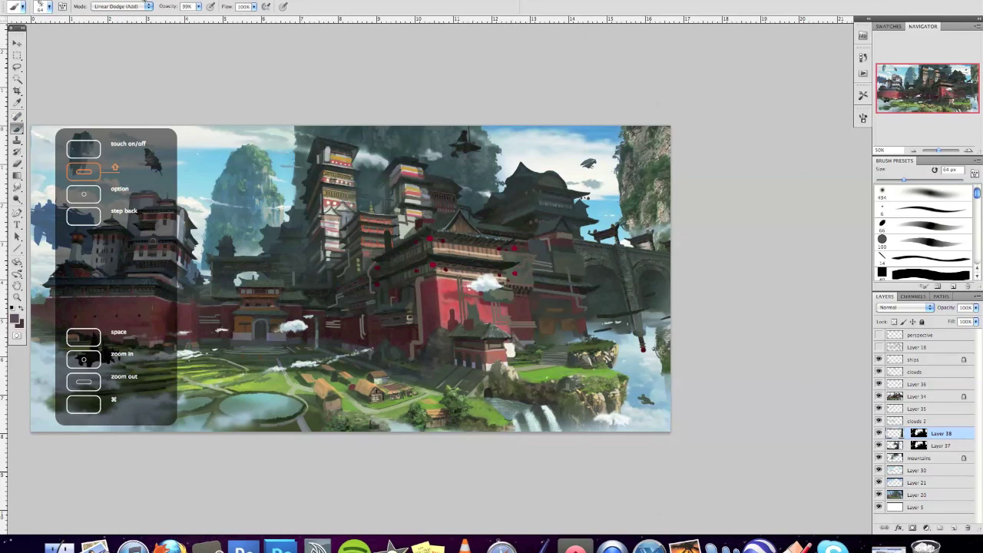
Step: Darken the far-right cliff's rock texture with Hue/Saturation and apply a Brightness/Contrast adjustment to it
{"action": "left_click", "coordinate": [254, 123]}
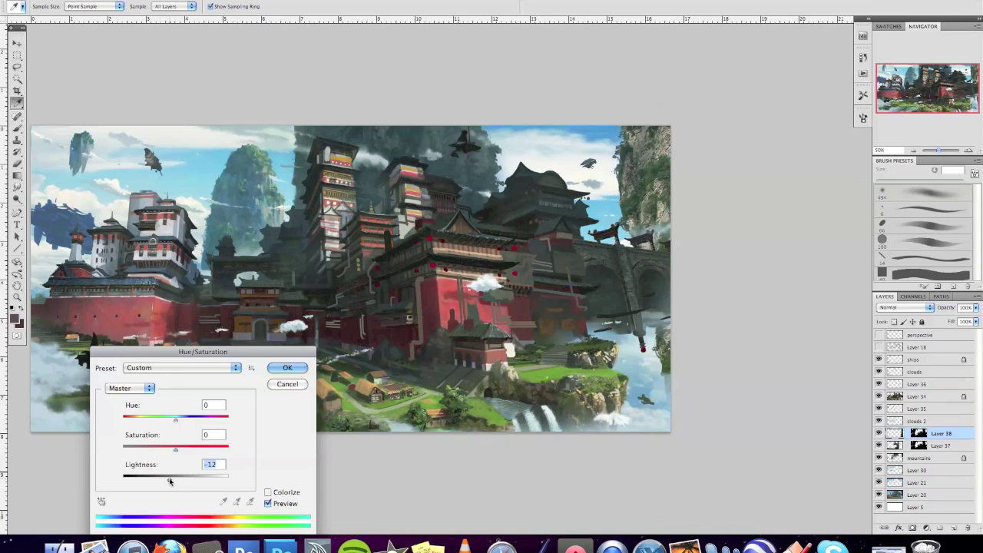
{"action": "left_click_drag", "start_coordinate": [170, 481], "coordinate": [164, 479]}
{"action": "left_click", "coordinate": [286, 370]}
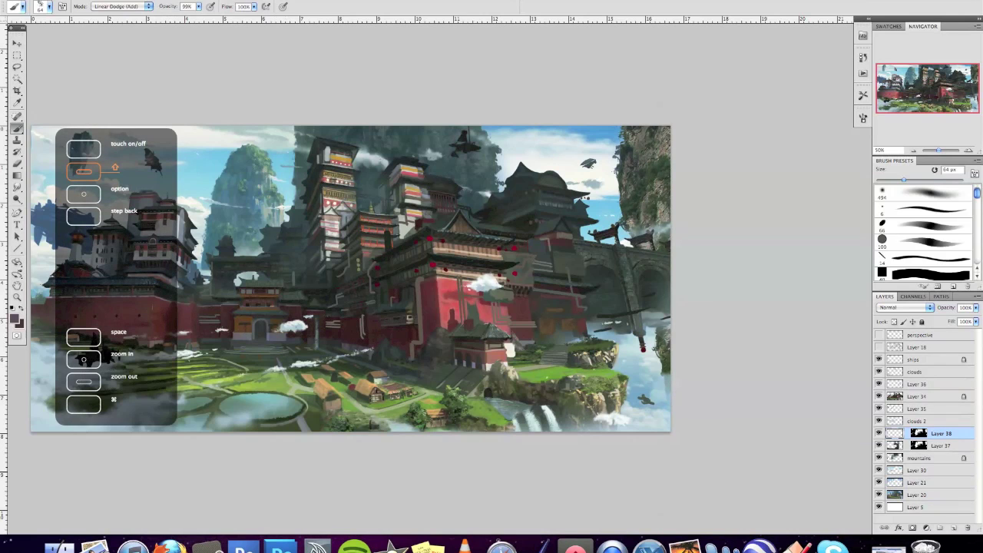
{"action": "left_click", "coordinate": [361, 13]}
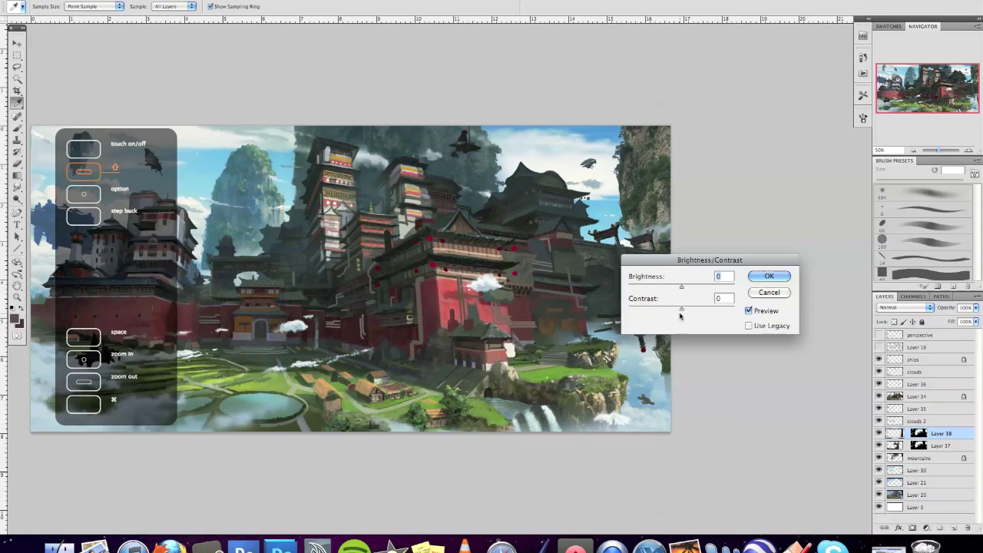
{"action": "left_click", "coordinate": [769, 276]}
Step: Try the Cutout filter with Fade on the far-right cliff's rock texture and step back
{"action": "left_click", "coordinate": [215, 4]}
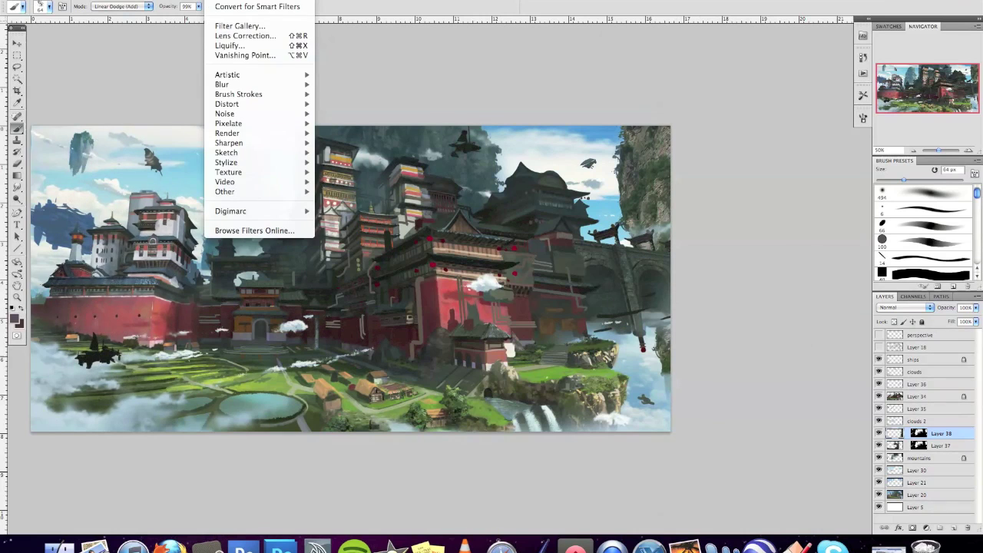
{"action": "key", "text": "Escape"}
{"action": "key", "text": "b"}
{"action": "left_click", "coordinate": [99, 1]}
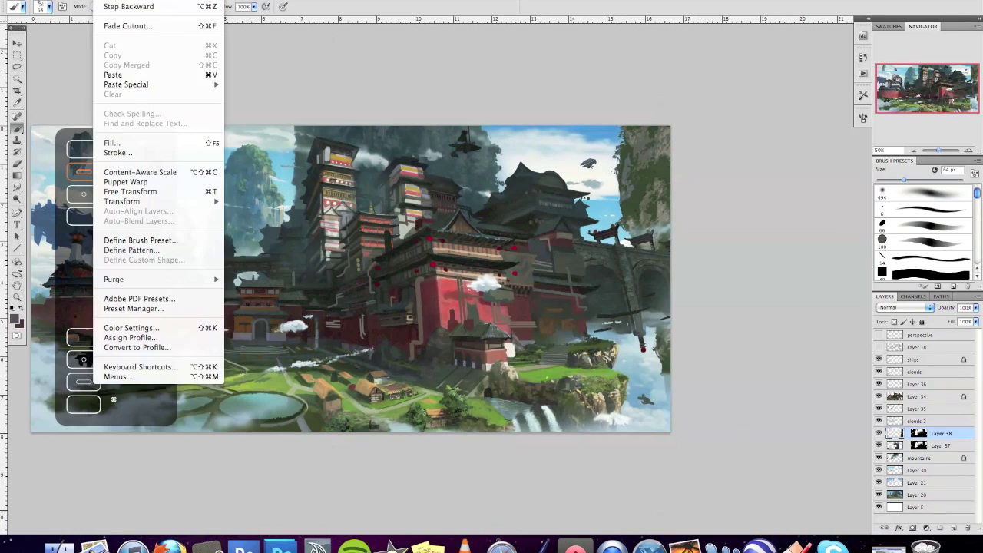
{"action": "left_click", "coordinate": [123, 26]}
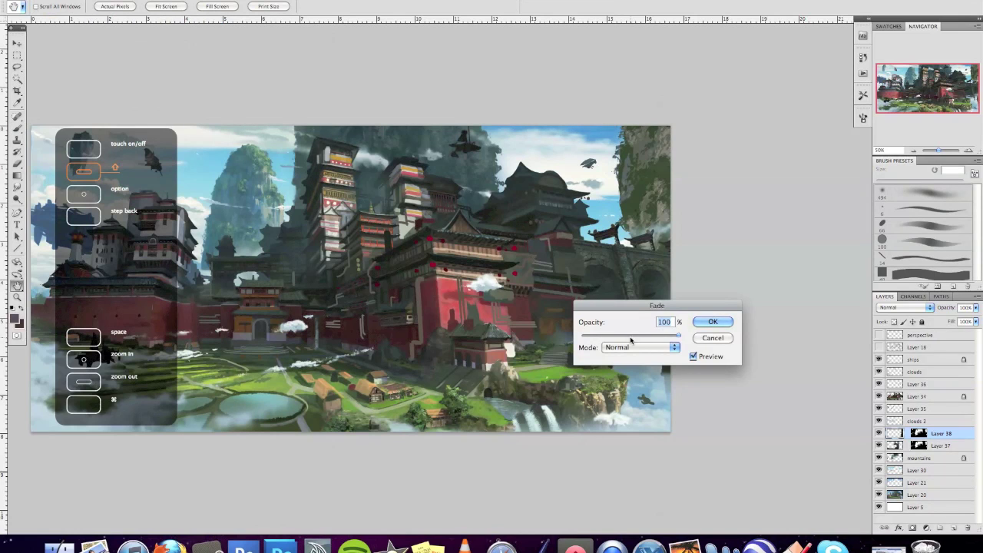
{"action": "left_click", "coordinate": [713, 321]}
{"action": "left_click", "coordinate": [17, 164]}
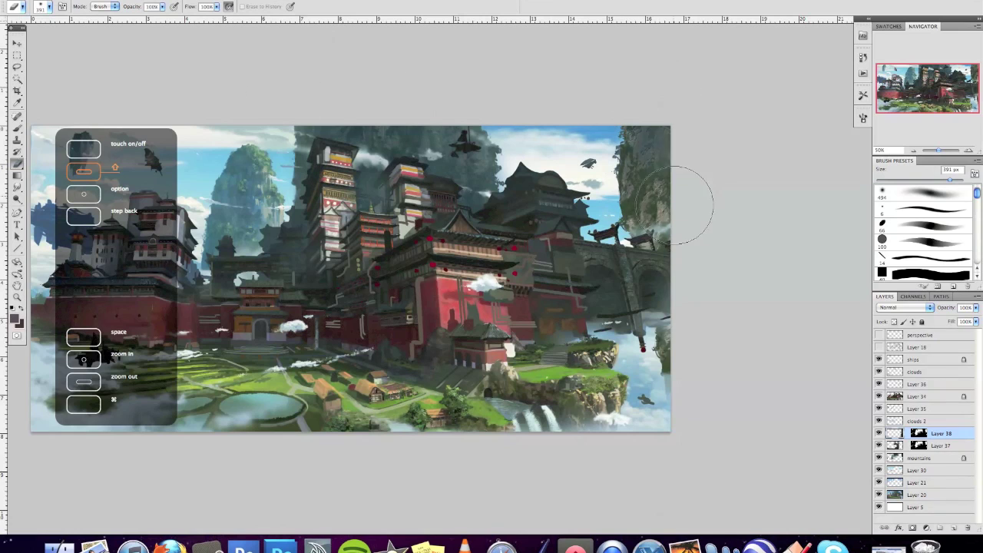
{"action": "key", "text": "super+alt+z"}
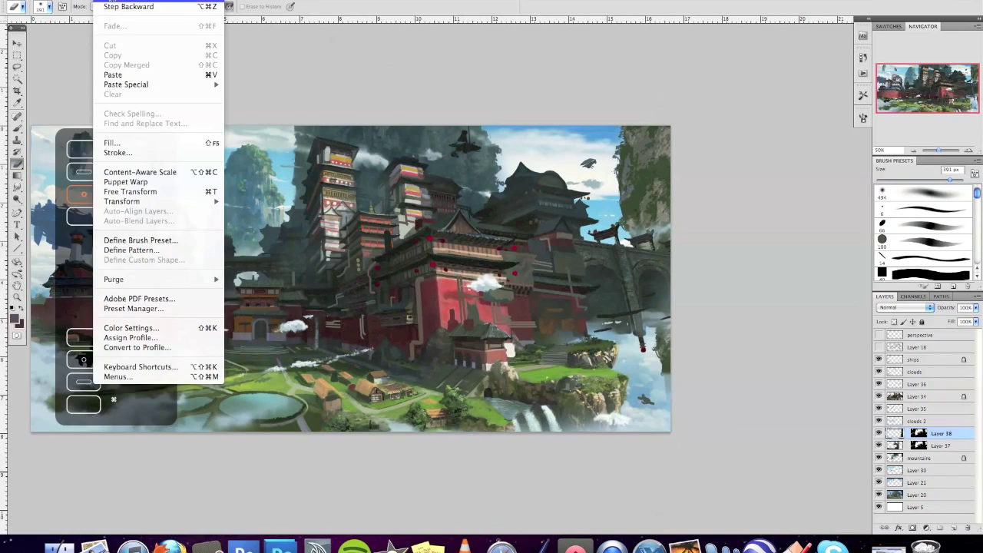
Step: Shift the rock texture's midtone color balance toward cyan and slightly lower its layer's opacity
{"action": "key", "text": "super+b"}
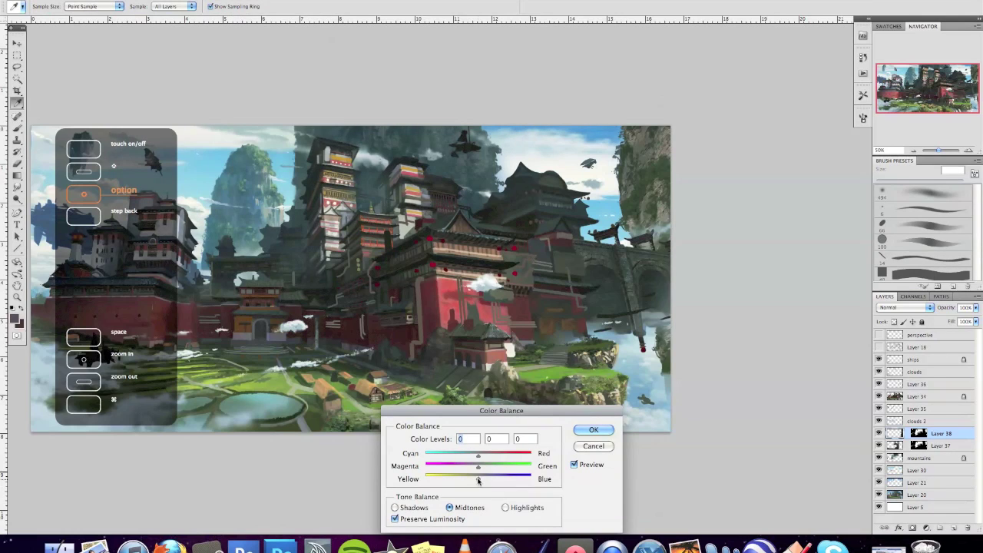
{"action": "left_click_drag", "start_coordinate": [466, 457], "coordinate": [475, 469]}
{"action": "key", "text": "Return"}
{"action": "left_click_drag", "start_coordinate": [967, 320], "coordinate": [963, 320]}
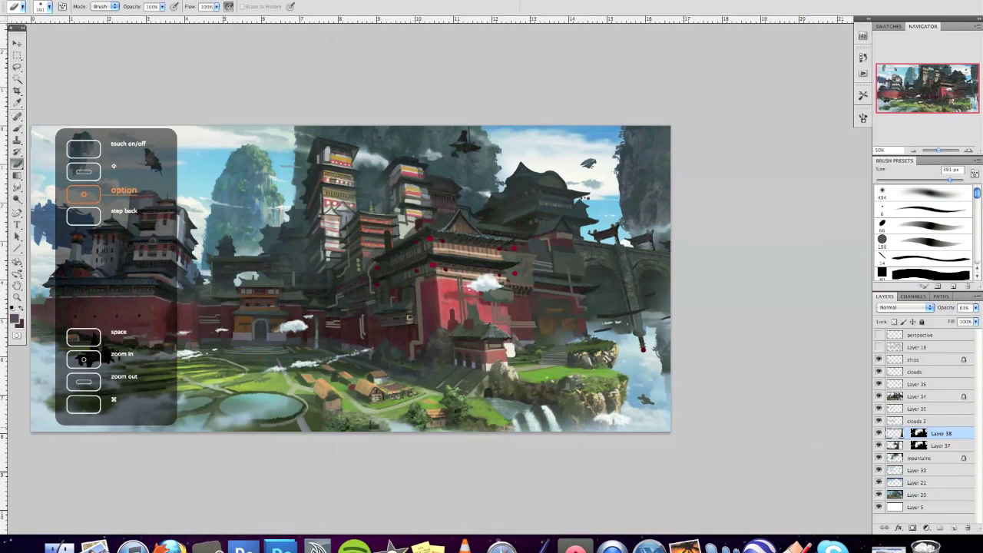
Step: Erase parts of the far-right cliff's rock texture with a 48 px eraser and toggle Layer 38's visibility to compare
{"action": "right_click", "coordinate": [633, 244]}
{"action": "double_click", "coordinate": [782, 381]}
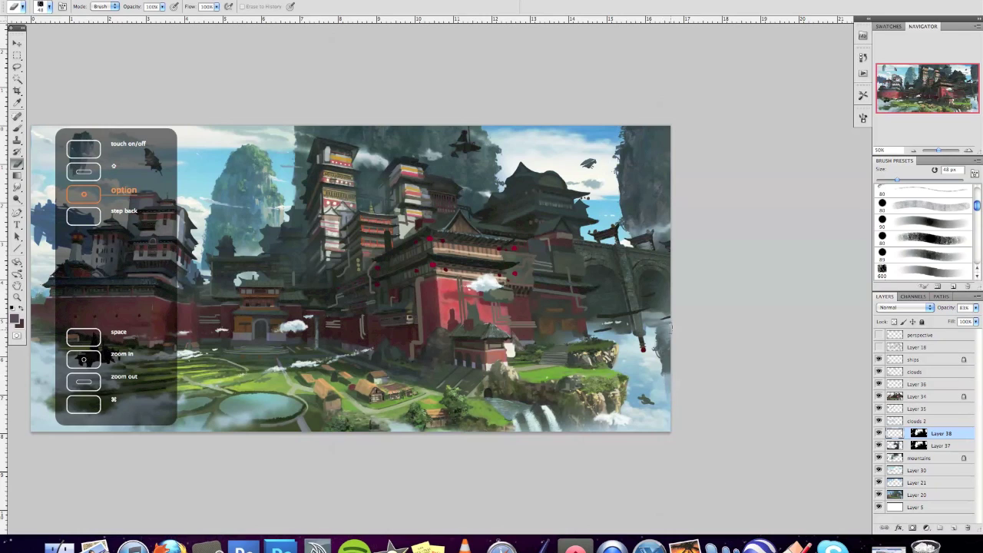
{"action": "left_click", "coordinate": [880, 433]}
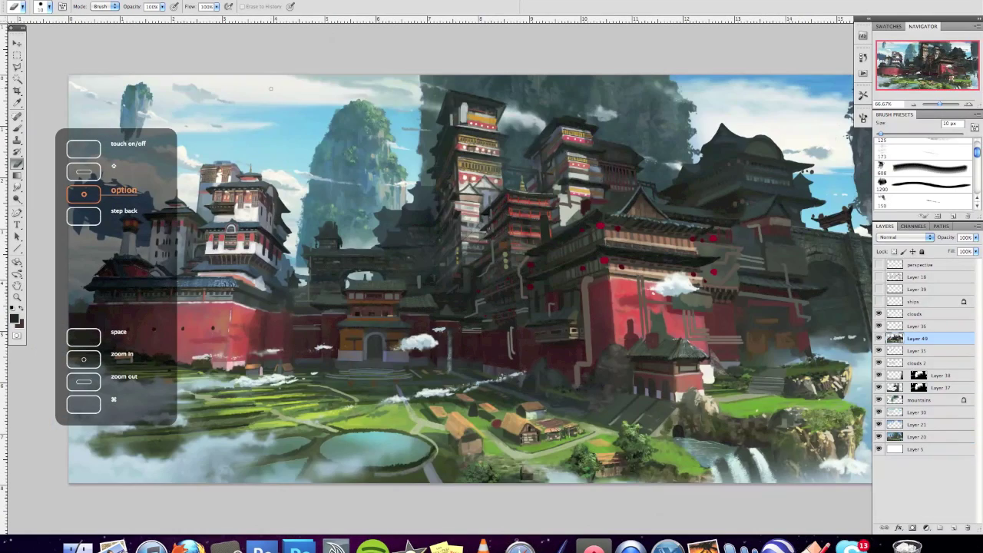
Step: Paint fine details on the second tower's lower wall with a 3 px brush
{"action": "key", "text": "super+plus"}
{"action": "key", "text": "b"}
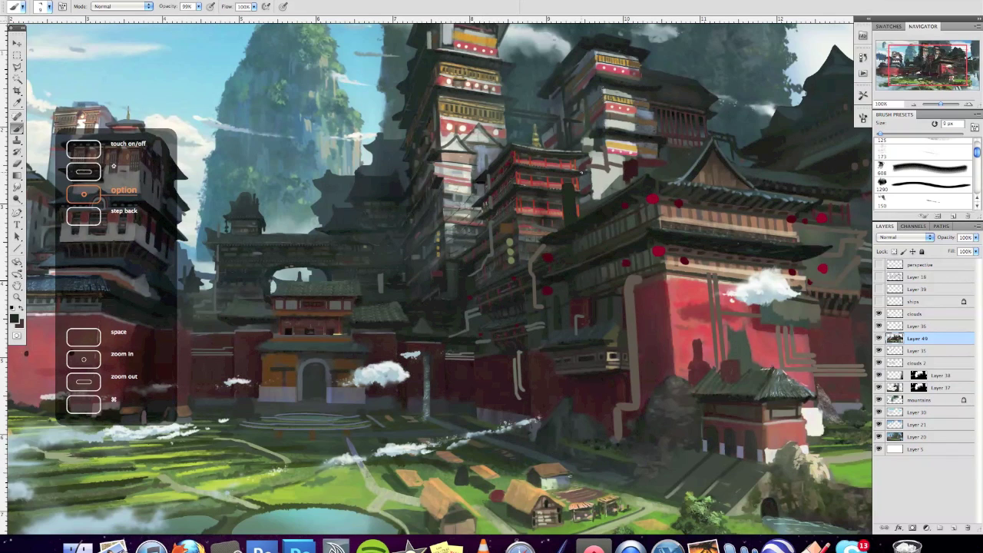
{"action": "left_click_drag", "start_coordinate": [586, 175], "coordinate": [624, 178]}
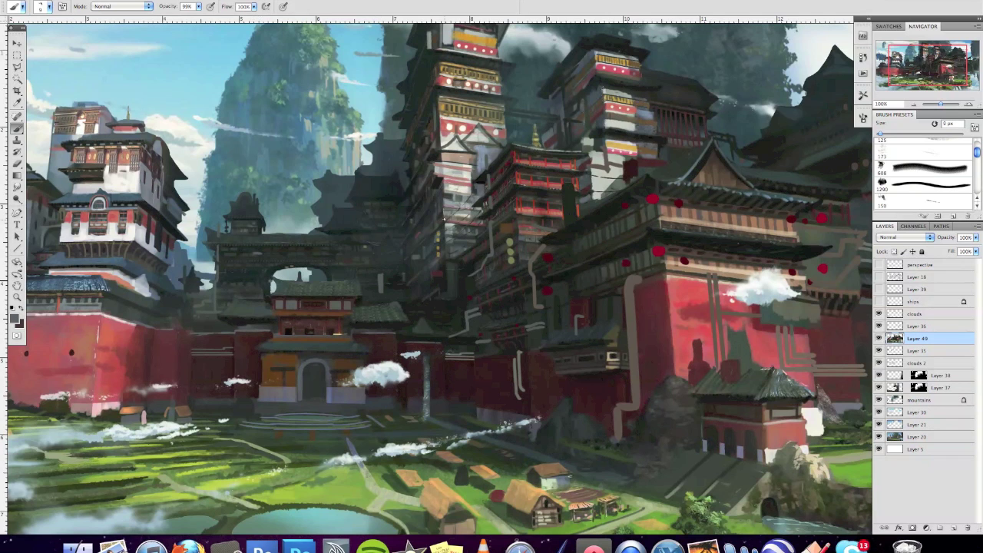
Step: Set up a dotted brush from the square tip at 4 px, with pen-pressure shape dynamics and 251% spacing
{"action": "right_click", "coordinate": [519, 229]}
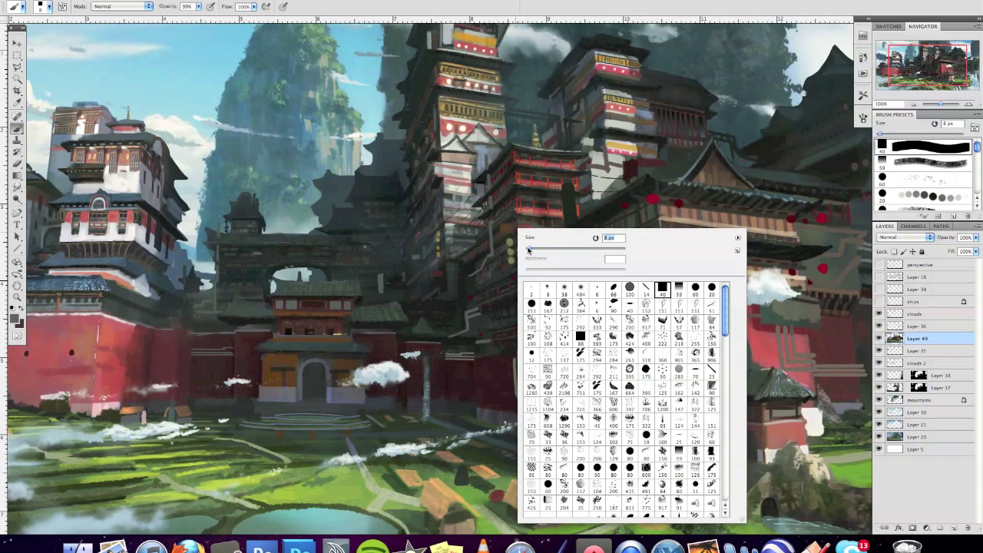
{"action": "left_click", "coordinate": [864, 117]}
{"action": "left_click", "coordinate": [703, 152]}
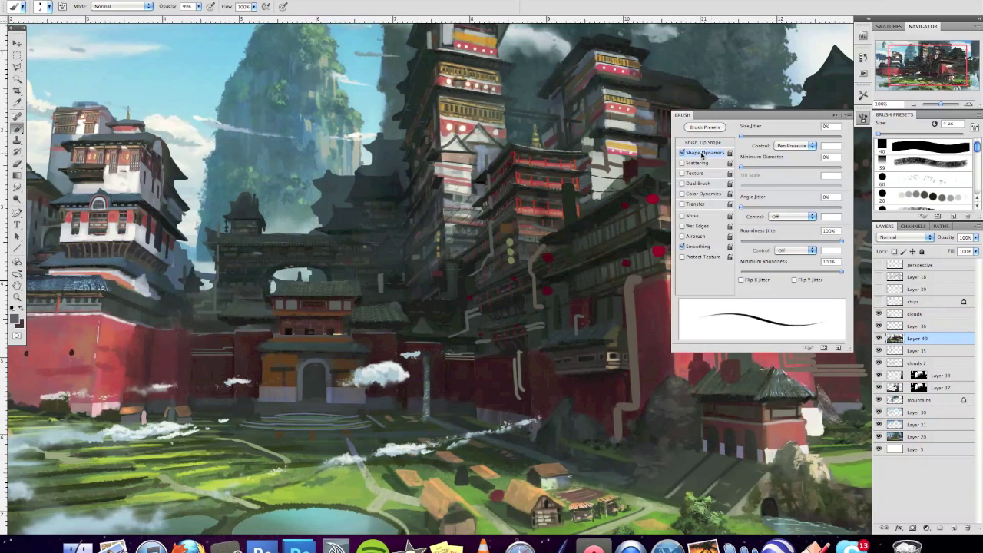
{"action": "left_click", "coordinate": [704, 142]}
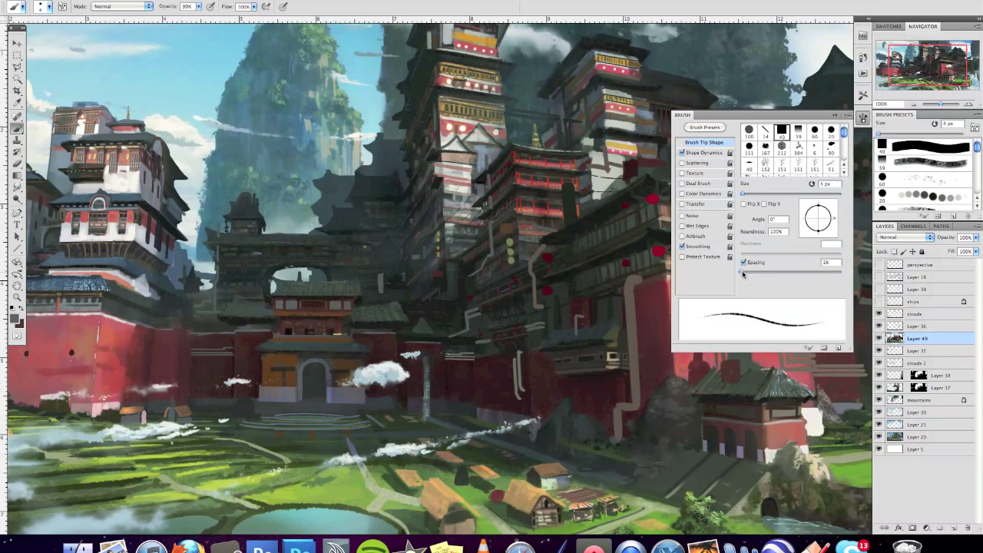
{"action": "left_click_drag", "start_coordinate": [762, 271], "coordinate": [812, 271]}
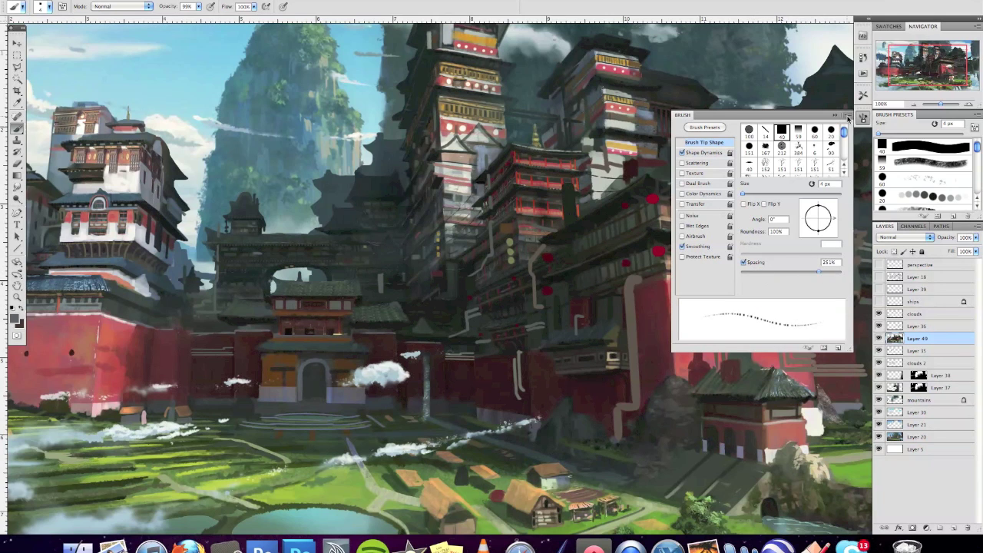
{"action": "key", "text": "F5"}
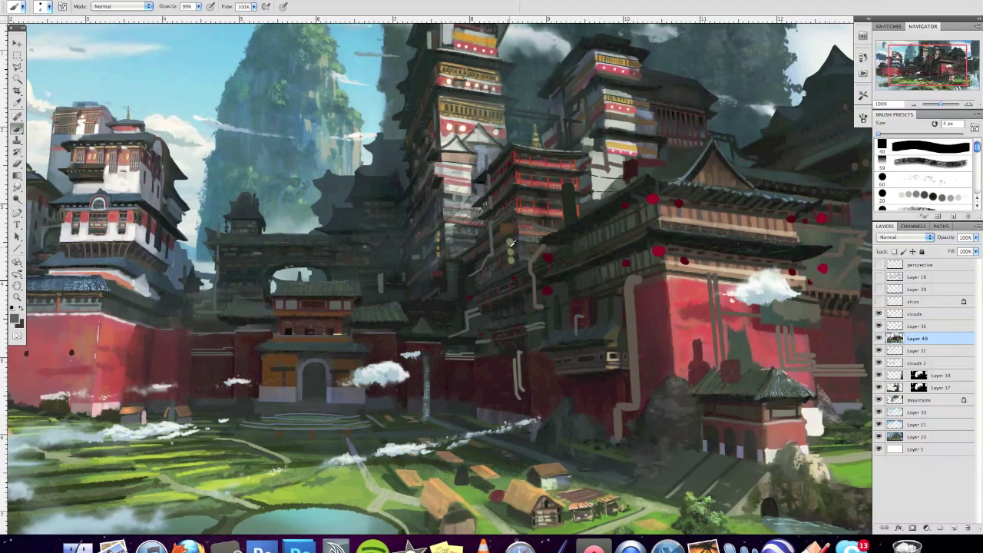
Step: Paint over the hanging lanterns beside the red-balconied tower using a colour sampled from them
{"action": "left_click", "coordinate": [513, 243], "text": "alt"}
{"action": "left_click_drag", "start_coordinate": [509, 238], "coordinate": [509, 261]}
{"action": "right_click", "coordinate": [377, 258]}
{"action": "key", "text": "Escape"}
Step: With the perspective grid shown, detail the tall tower's lower floors using a 5 px brush and sampled colours, and hide the grid
{"action": "right_click", "coordinate": [547, 238]}
{"action": "left_click", "coordinate": [706, 295]}
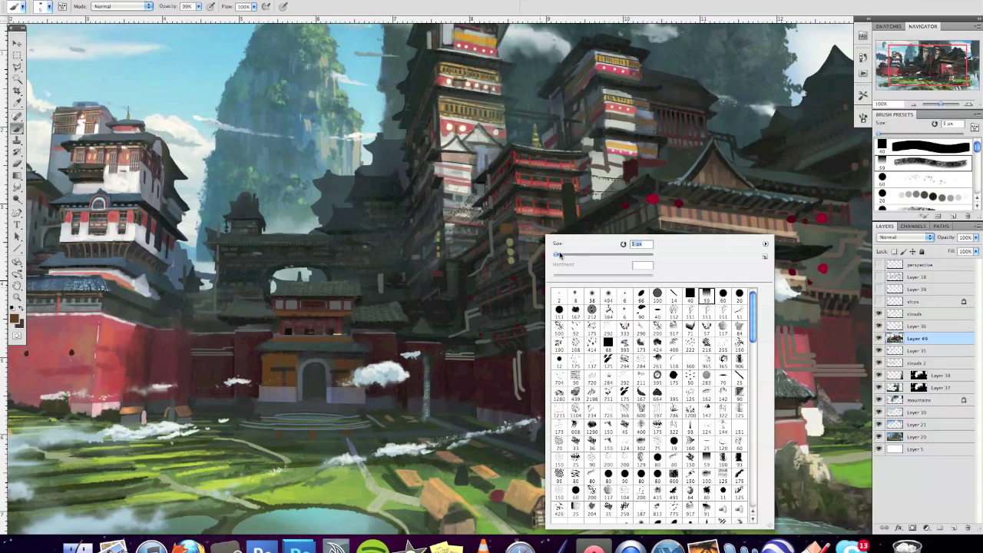
{"action": "left_click", "coordinate": [880, 265]}
{"action": "left_click", "coordinate": [880, 265]}
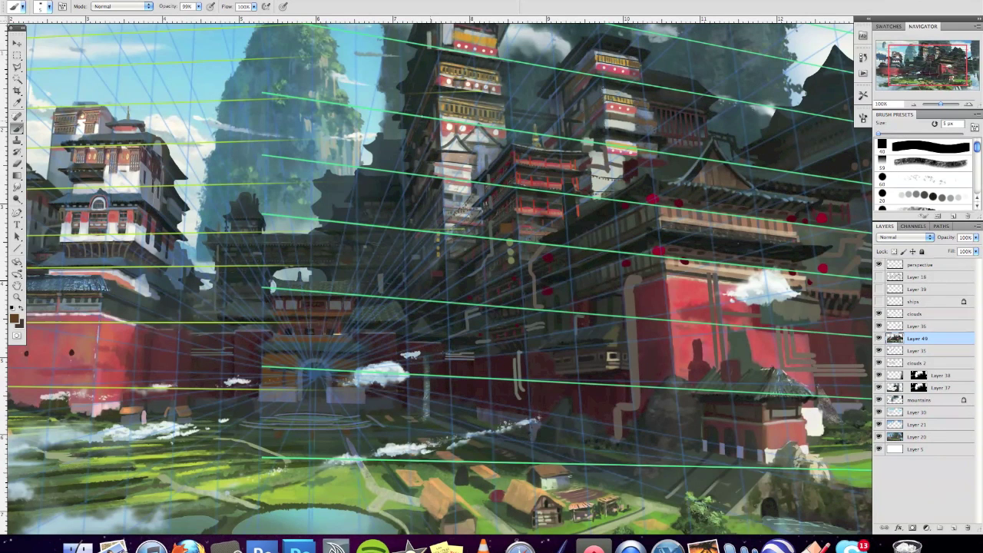
{"action": "left_click", "coordinate": [453, 124], "text": "alt"}
{"action": "left_click", "coordinate": [452, 169], "text": "alt"}
{"action": "left_click", "coordinate": [454, 148], "text": "alt"}
{"action": "left_click", "coordinate": [135, 234], "text": "alt"}
{"action": "left_click", "coordinate": [879, 264]}
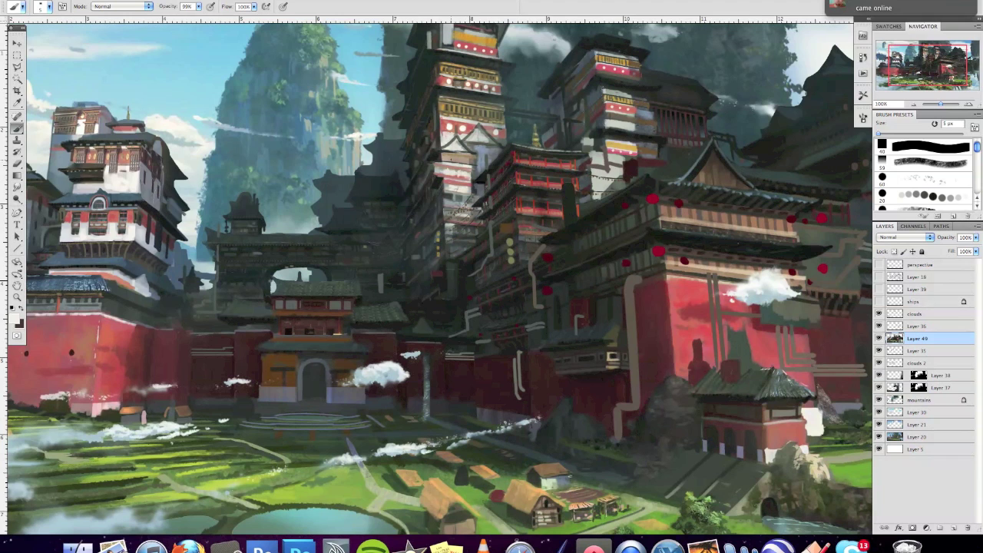
Step: Paint light trim along the tall tower's small gables with a 3 px brush and sampled colours
{"action": "key", "text": "alt"}
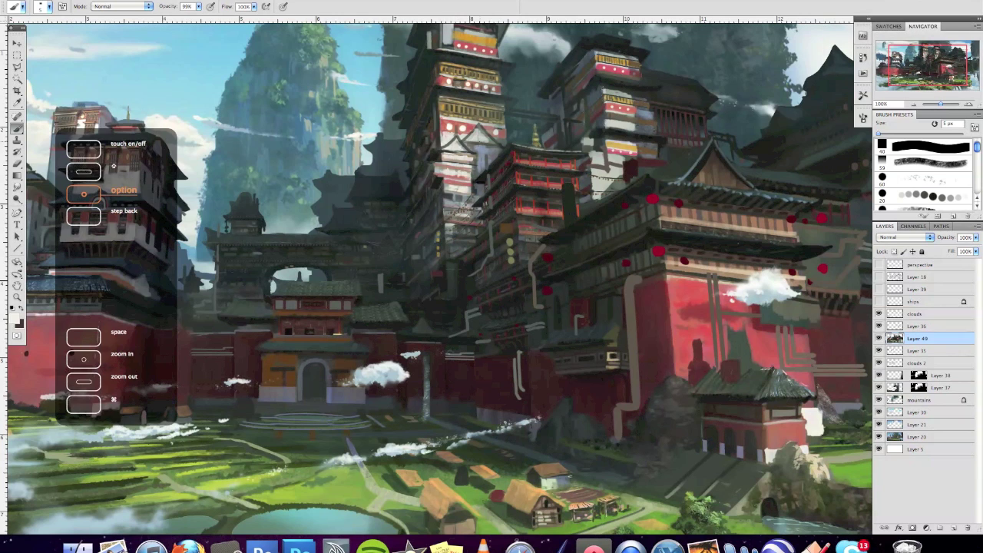
{"action": "left_click", "coordinate": [71, 353], "text": "alt"}
{"action": "right_click", "coordinate": [473, 113]}
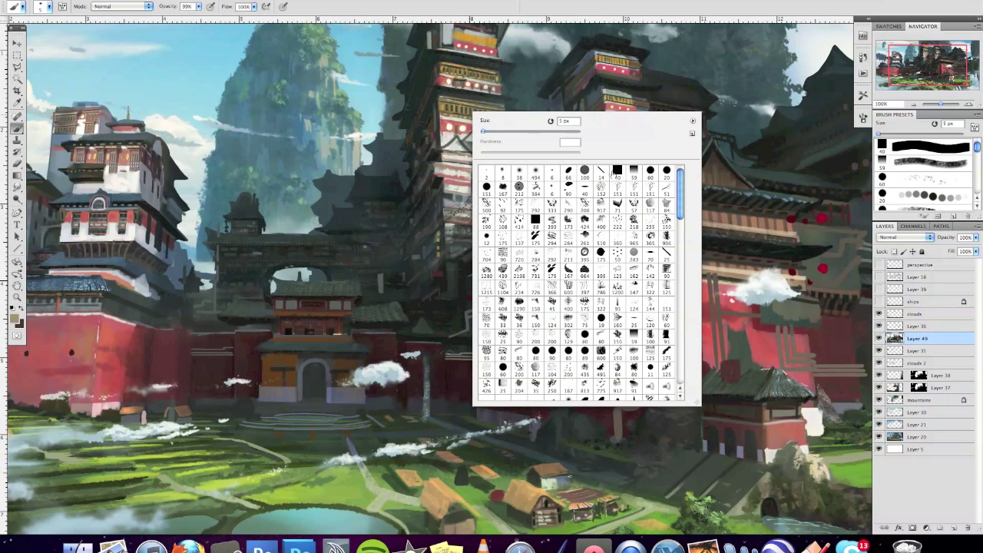
{"action": "key", "text": "Return"}
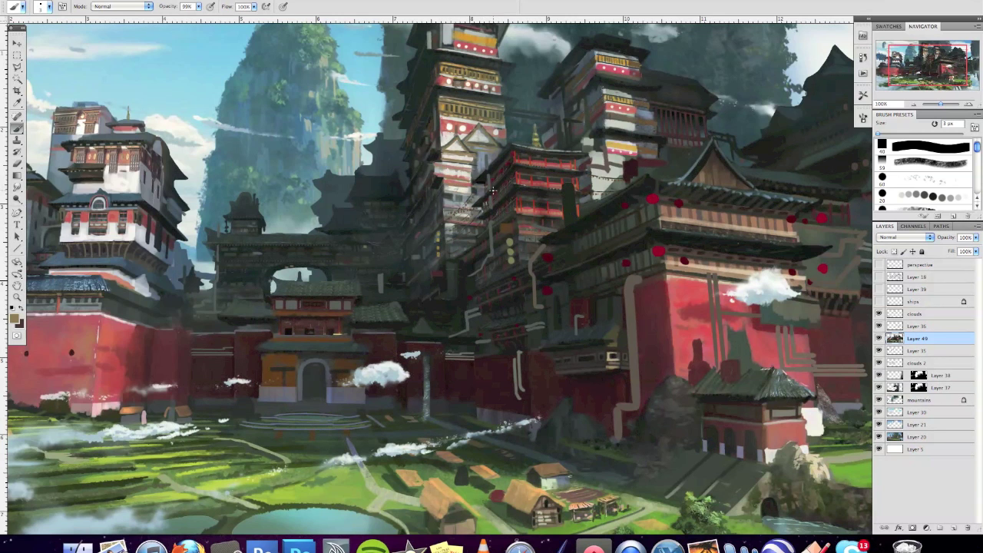
{"action": "left_click", "coordinate": [460, 105], "text": "alt"}
{"action": "key", "text": "alt"}
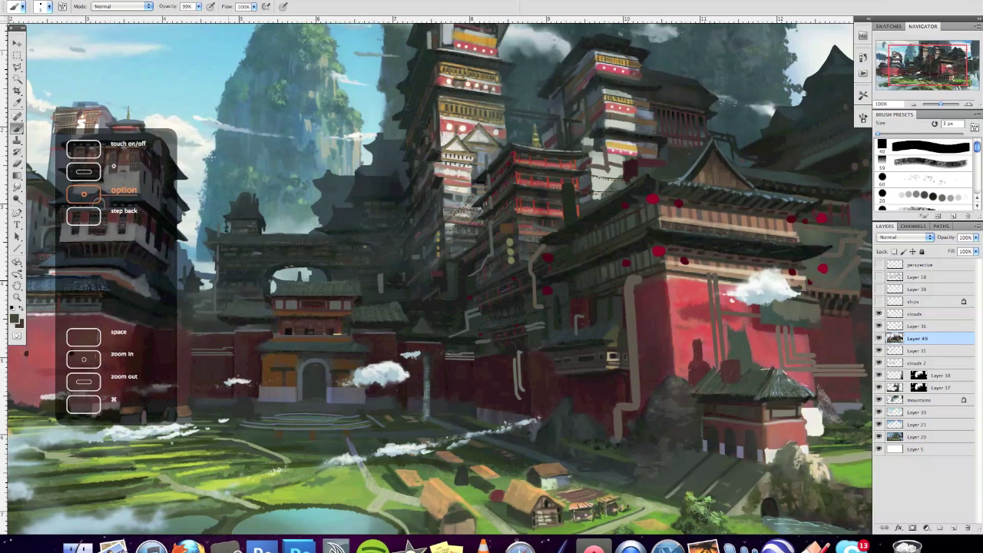
Step: Draw yellow trim bands on the tall tower below the gables using the Line tool at 1 px weight
{"action": "key", "text": "u"}
{"action": "left_click", "coordinate": [449, 104], "text": "alt"}
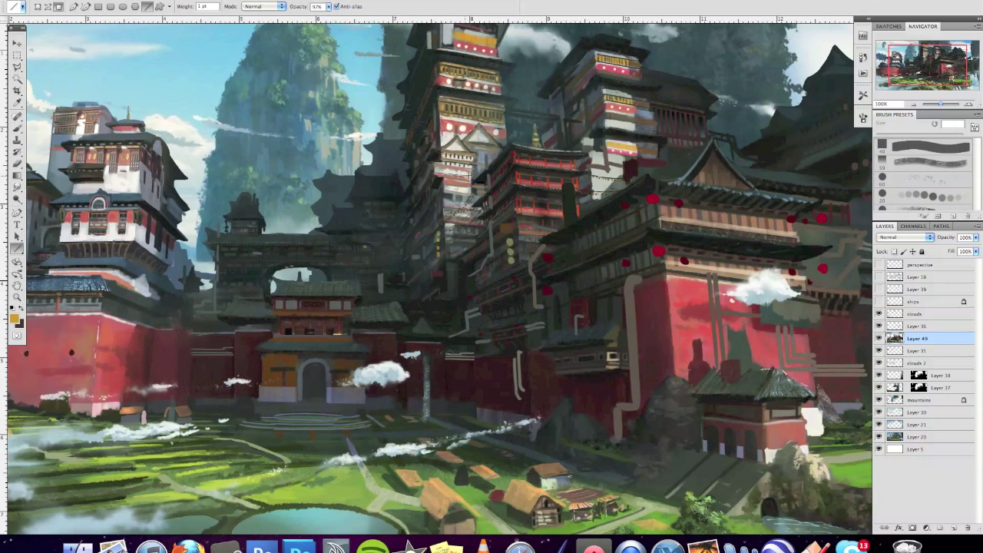
{"action": "key", "text": "alt"}
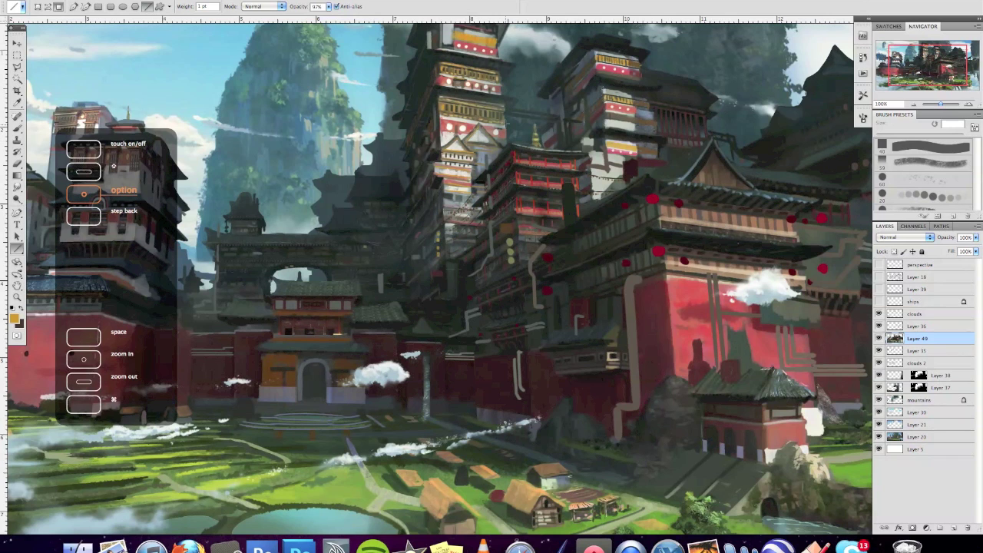
{"action": "left_click", "coordinate": [461, 111], "text": "alt"}
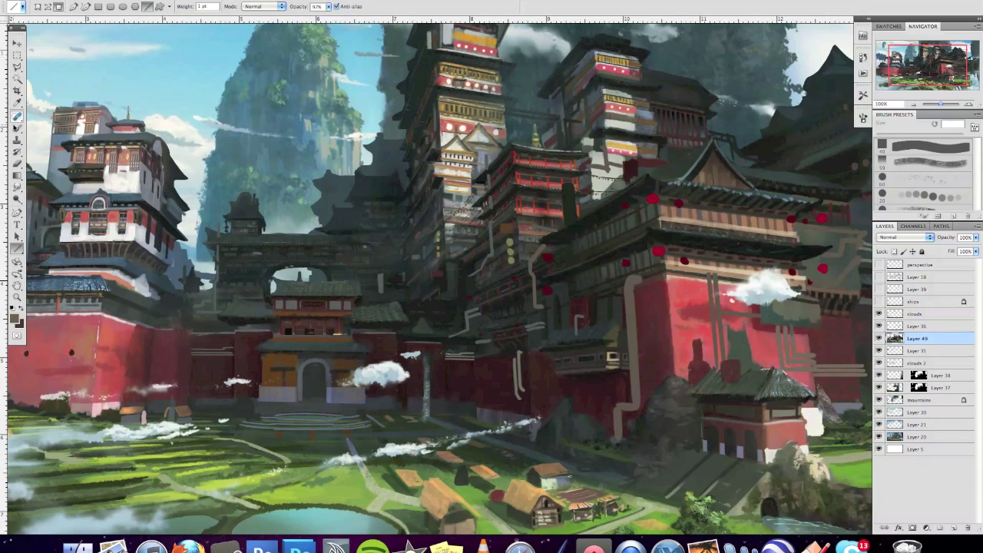
Step: Paint small dark details into the tall tower's gables and the floors beneath with a 3 px brush and sampled tones
{"action": "key", "text": "b"}
{"action": "left_click", "coordinate": [470, 71], "text": "alt"}
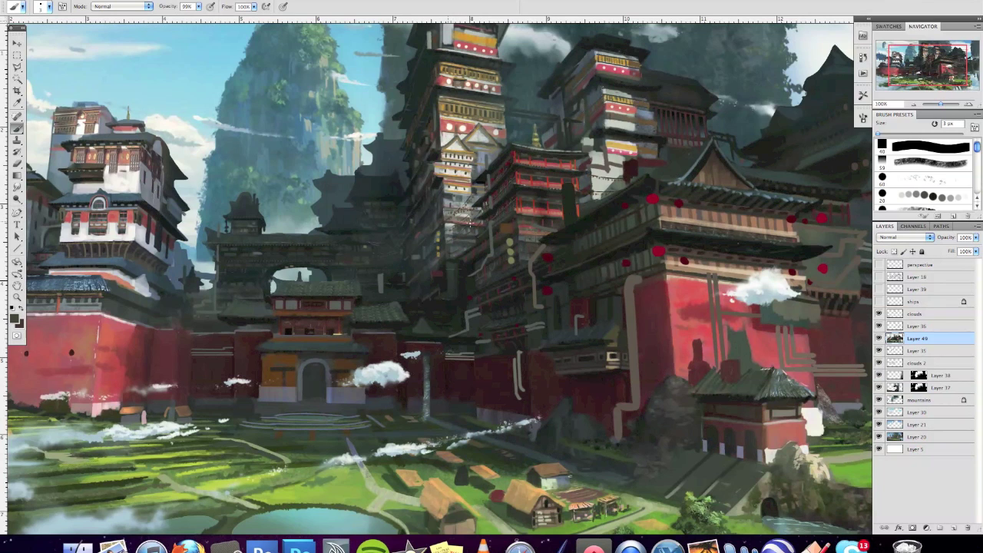
{"action": "left_click", "coordinate": [486, 166], "text": "alt"}
{"action": "left_click", "coordinate": [484, 167]}
{"action": "left_click_drag", "start_coordinate": [486, 134], "coordinate": [480, 137]}
{"action": "left_click", "coordinate": [485, 113], "text": "alt"}
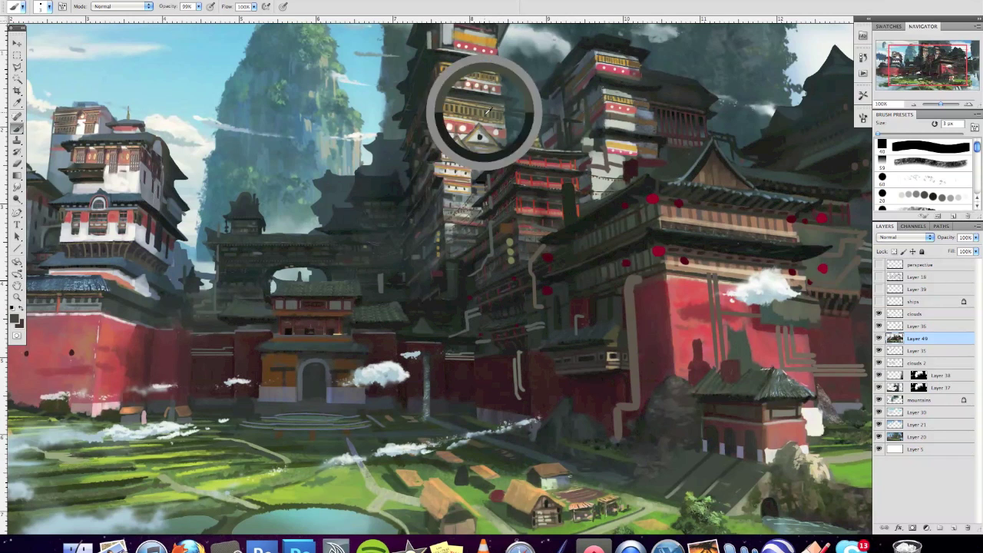
{"action": "left_click", "coordinate": [481, 137]}
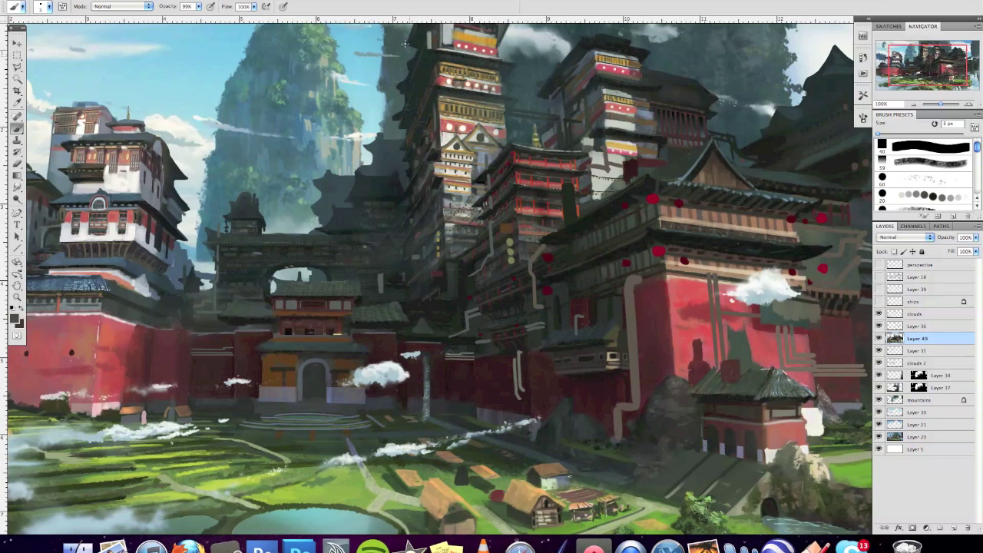
Step: Paint small details into the tall tower's gables and the floors beneath with a 3 px brush and freshly sampled tones
{"action": "key", "text": "alt"}
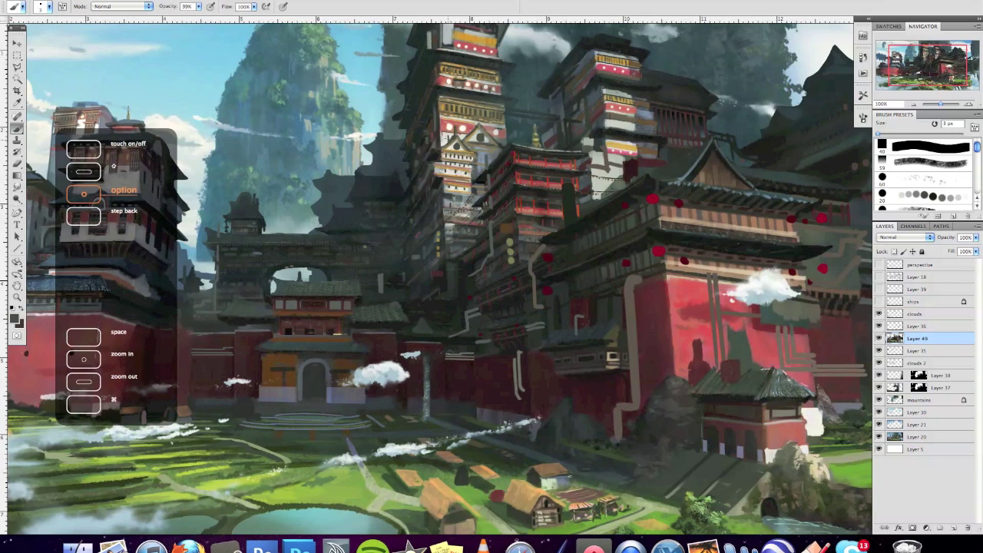
{"action": "left_click", "coordinate": [496, 158], "text": "alt"}
{"action": "left_click_drag", "start_coordinate": [478, 179], "coordinate": [479, 168]}
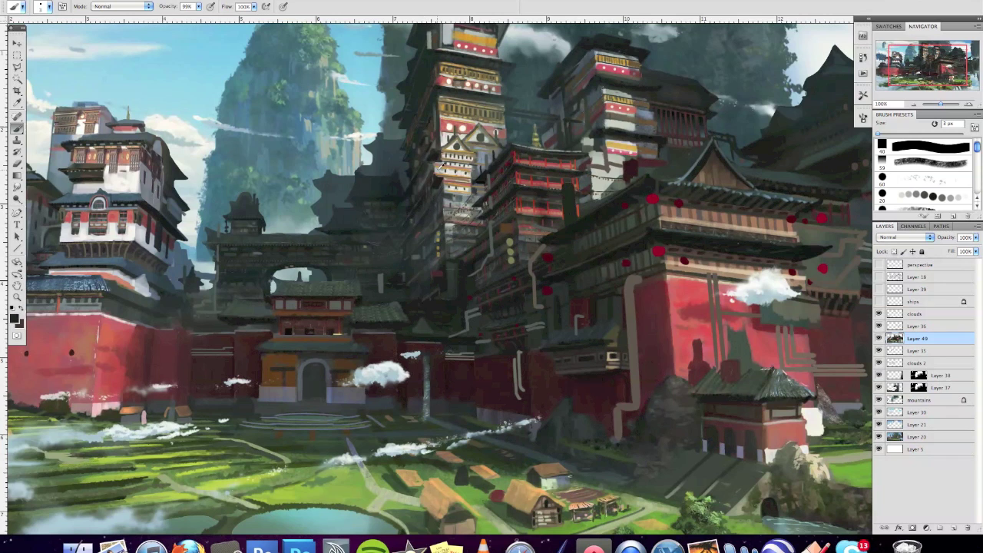
{"action": "left_click", "coordinate": [432, 174], "text": "alt"}
{"action": "left_click", "coordinate": [441, 201], "text": "alt"}
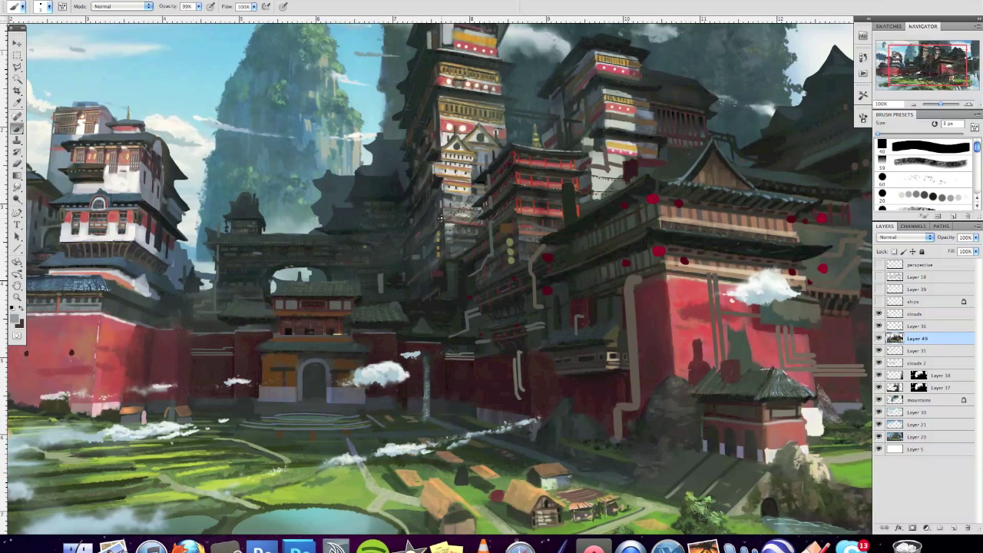
{"action": "left_click", "coordinate": [438, 141], "text": "alt"}
{"action": "left_click", "coordinate": [492, 93], "text": "alt"}
Step: Outline the tall tower's roof eave above the gables with the polygonal lasso and prepare a soft 74 px eraser on the clouds layer
{"action": "key", "text": "l"}
{"action": "left_click", "coordinate": [435, 83]}
{"action": "left_click", "coordinate": [521, 99]}
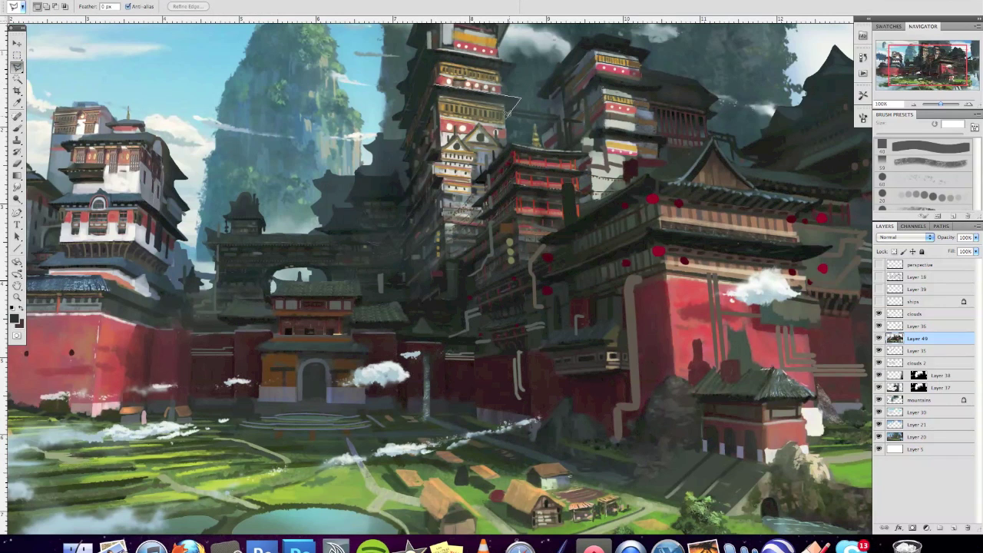
{"action": "left_click", "coordinate": [505, 119]}
{"action": "left_click", "coordinate": [434, 83]}
{"action": "key", "text": "b"}
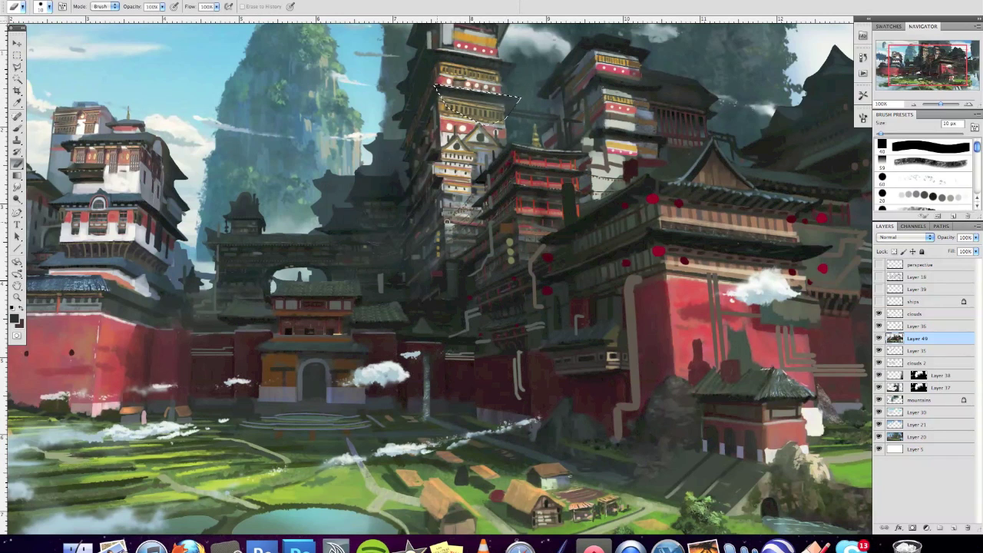
{"action": "right_click", "coordinate": [445, 224]}
{"action": "left_click", "coordinate": [803, 232], "text": "super"}
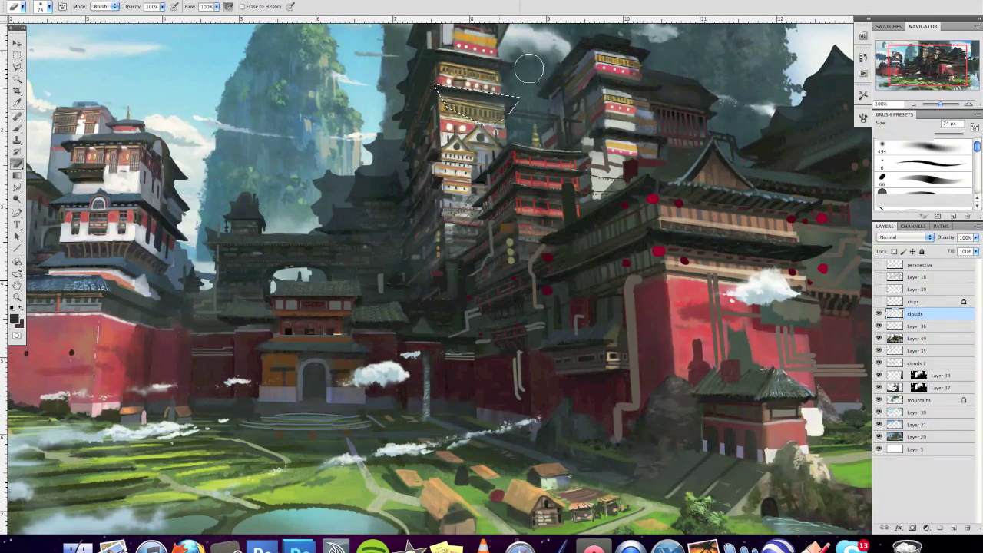
Step: Outline the tall tower's next eave up with the polygonal lasso and work inside it with the soft 74 px eraser on the clouds layer
{"action": "key", "text": "l"}
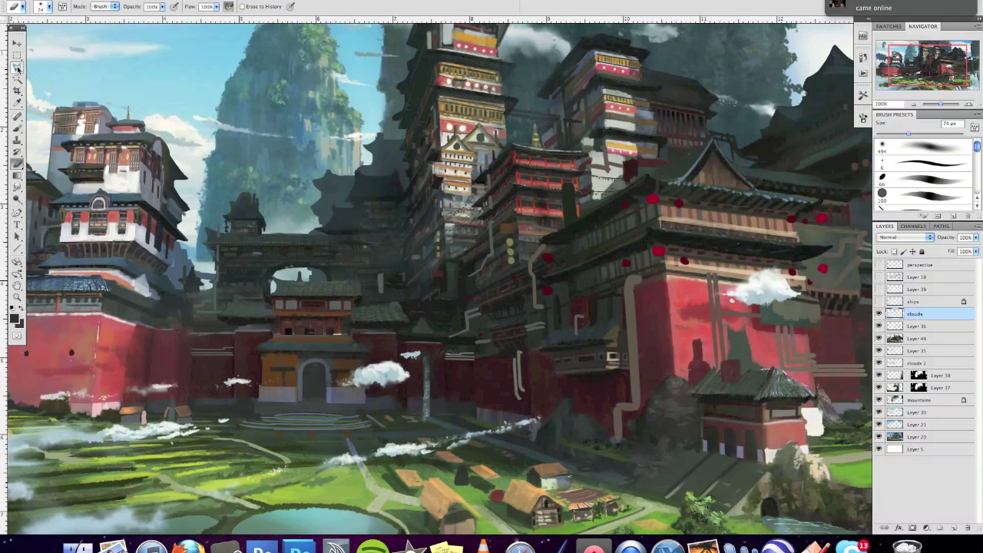
{"action": "left_click", "coordinate": [427, 50]}
{"action": "left_click", "coordinate": [516, 61]}
{"action": "left_click", "coordinate": [444, 86]}
{"action": "left_click", "coordinate": [426, 49]}
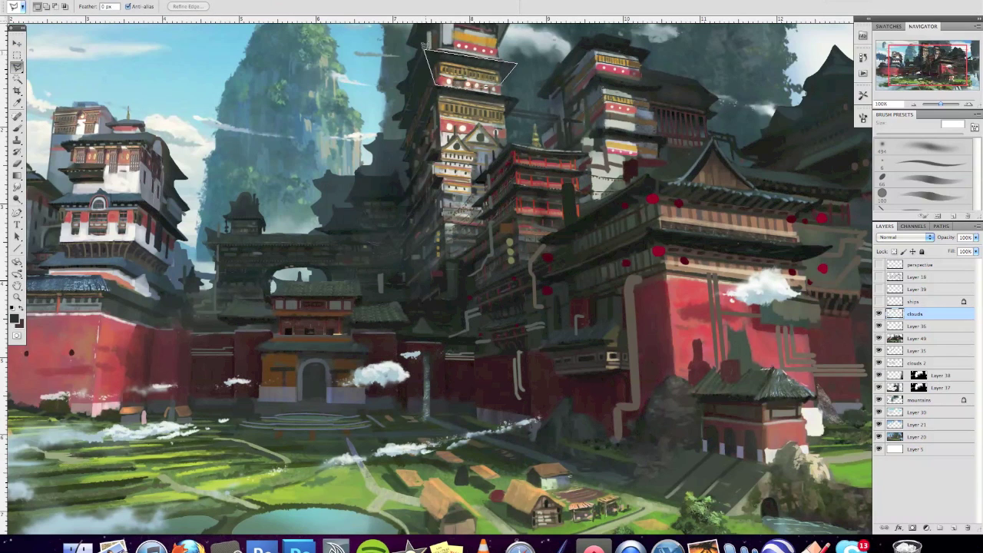
{"action": "key", "text": "b"}
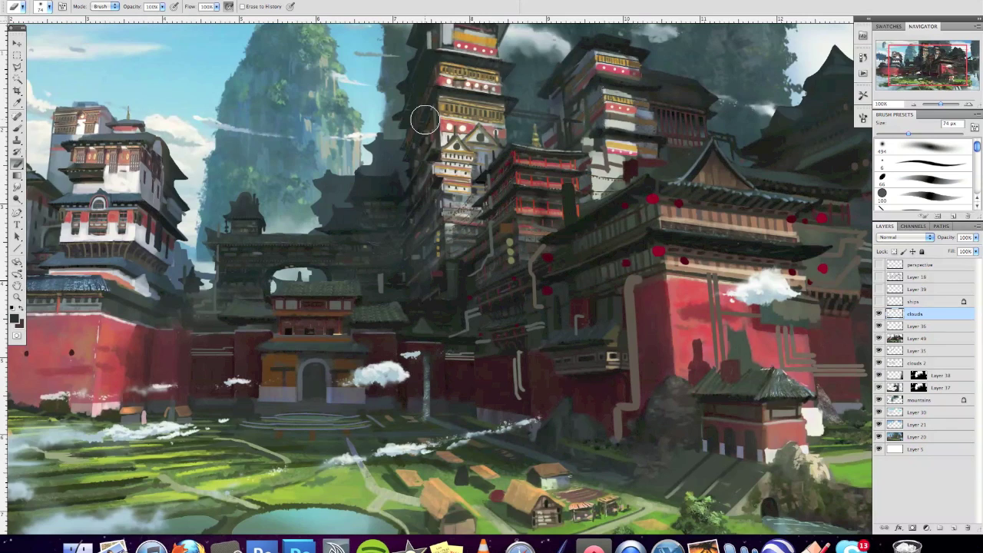
{"action": "key", "text": "super+minus"}
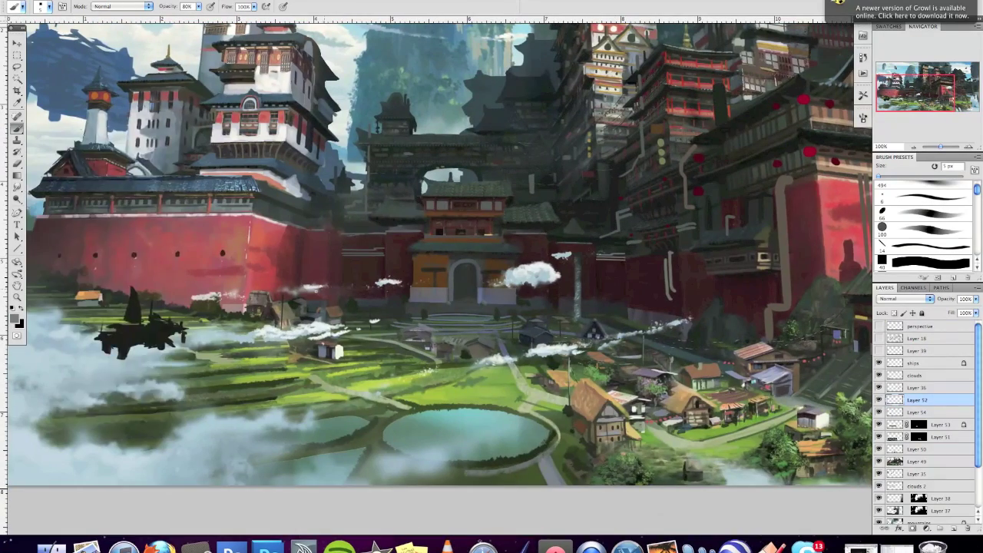
Step: Paint small huts at the foot of the red wall and in the green fields on Layer 52 using sampled colours
{"action": "left_click", "coordinate": [326, 311], "text": "alt"}
{"action": "left_click", "coordinate": [339, 350], "text": "alt"}
{"action": "left_click", "coordinate": [322, 349], "text": "alt"}
{"action": "left_click", "coordinate": [322, 368], "text": "alt"}
Step: Paint the small hut beside the central path on Layer 52 with fine brush strokes and sampled colours
{"action": "left_click", "coordinate": [478, 348], "text": "alt"}
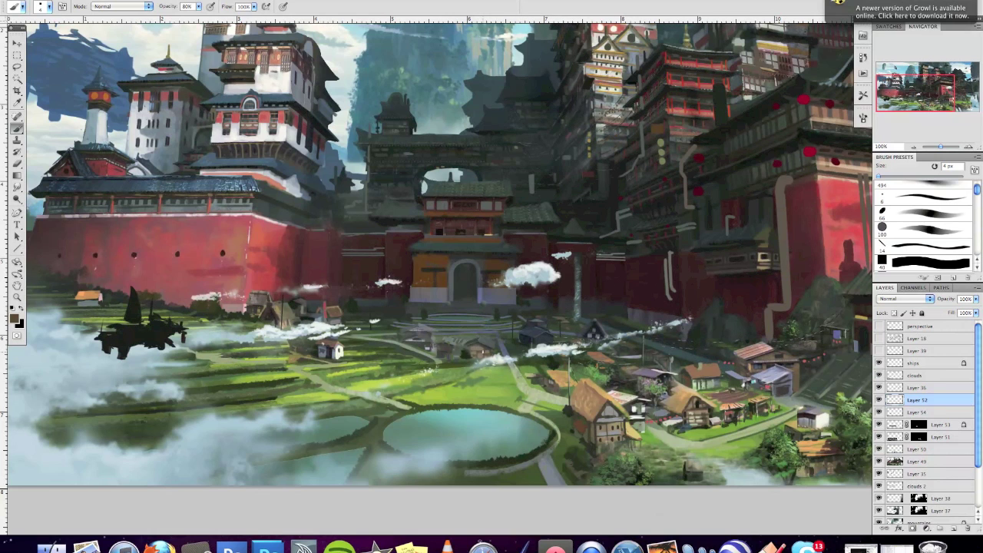
{"action": "right_click", "coordinate": [478, 349]}
{"action": "key", "text": "Return"}
{"action": "left_click", "coordinate": [487, 344], "text": "alt"}
{"action": "left_click", "coordinate": [434, 347], "text": "alt"}
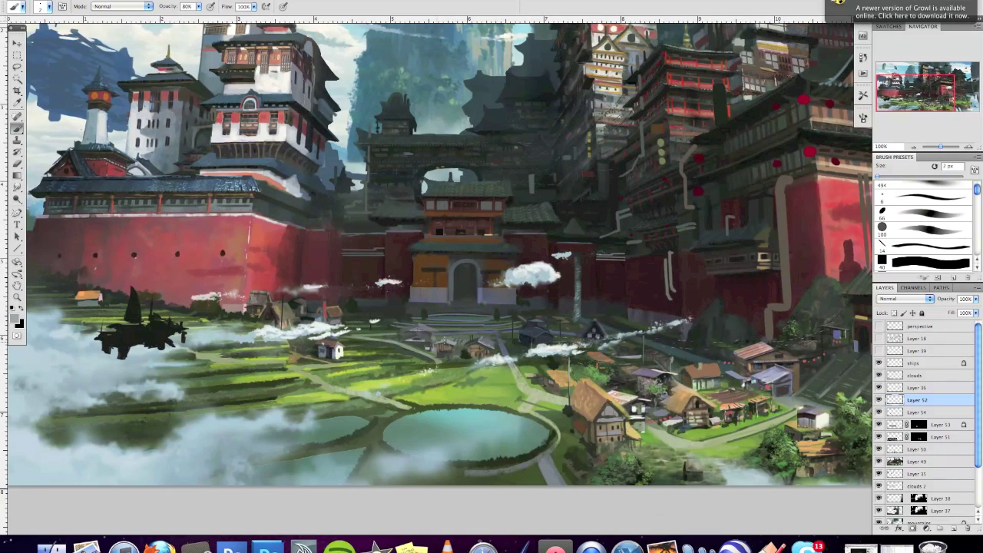
Step: Add walls and roof details to the small houses just below the gate plaza using sampled colours
{"action": "left_click", "coordinate": [454, 350], "text": "alt"}
{"action": "left_click", "coordinate": [433, 335], "text": "alt"}
{"action": "left_click", "coordinate": [422, 328], "text": "alt"}
{"action": "left_click", "coordinate": [419, 348], "text": "alt"}
Step: Detail the small roofs and houses between the central path and the main village with sampled reds and greys
{"action": "left_click", "coordinate": [836, 265], "text": "alt"}
{"action": "left_click", "coordinate": [607, 367], "text": "alt"}
{"action": "right_click", "coordinate": [607, 368]}
{"action": "key", "text": "Return"}
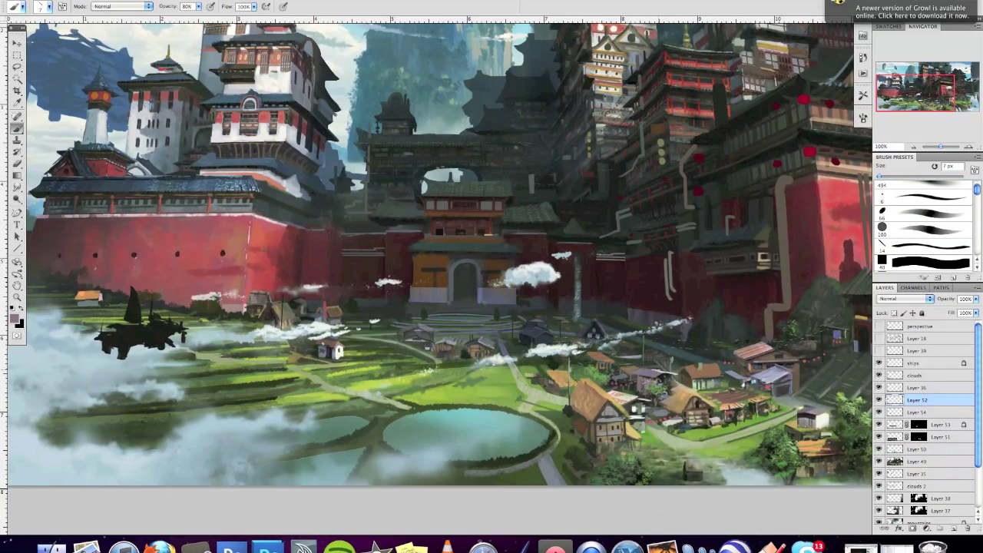
{"action": "left_click", "coordinate": [634, 346], "text": "alt"}
{"action": "right_click", "coordinate": [521, 348]}
{"action": "key", "text": "Return"}
{"action": "left_click", "coordinate": [516, 342], "text": "alt"}
Step: Dab green foliage around the village houses and trees with a textured leaf brush, reducing it to 11 px
{"action": "right_click", "coordinate": [771, 298]}
{"action": "left_click", "coordinate": [772, 296]}
{"action": "key", "text": "Return"}
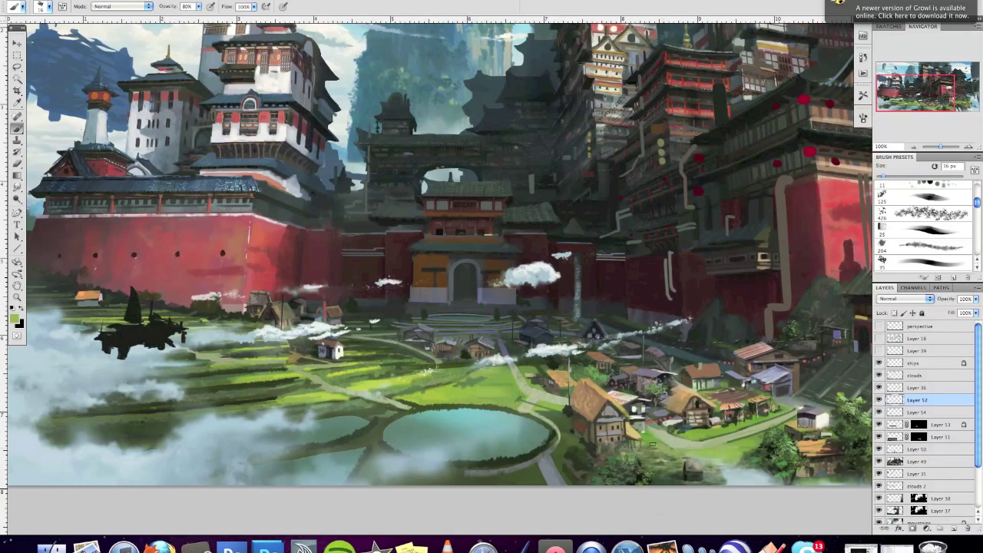
{"action": "right_click", "coordinate": [734, 448]}
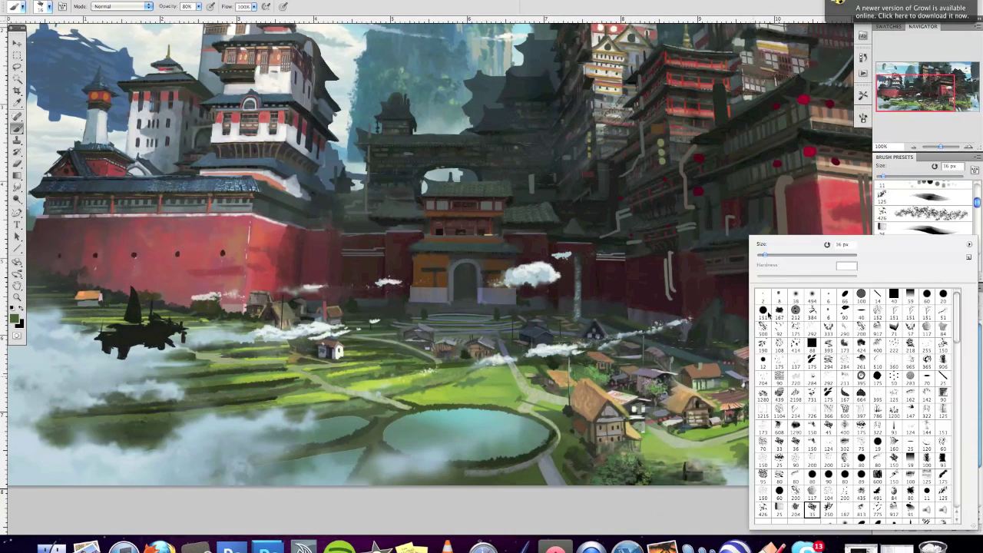
{"action": "double_click", "coordinate": [748, 442]}
{"action": "right_click", "coordinate": [749, 443]}
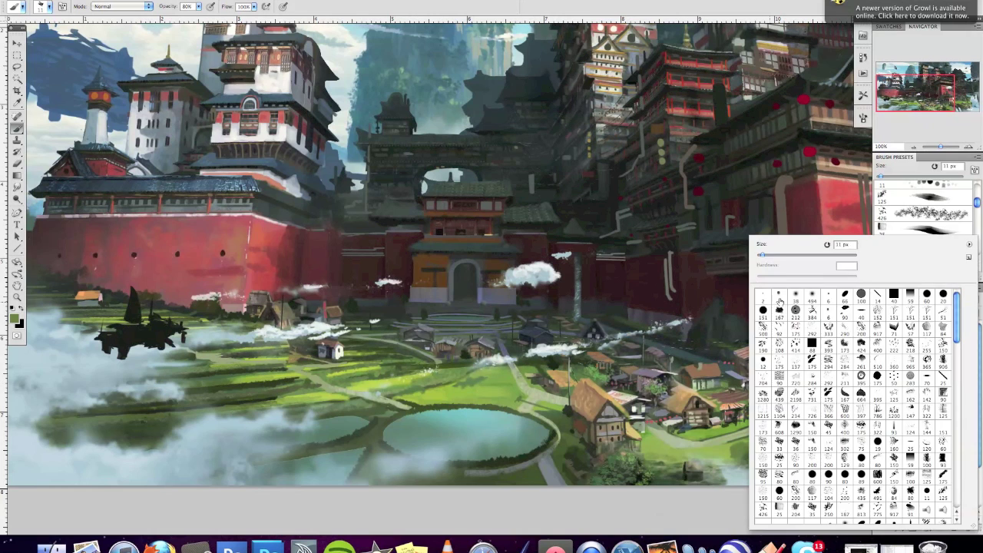
Step: Switch to a fine round brush and paint roof edges, shadows and wall details on the main village's houses using sampled colours
{"action": "double_click", "coordinate": [780, 298]}
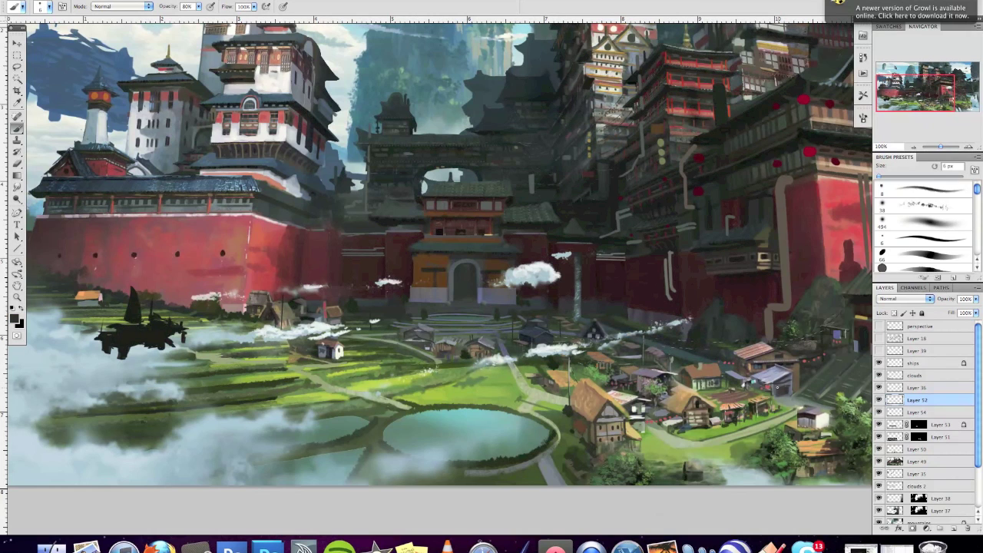
{"action": "left_click", "coordinate": [767, 386], "text": "alt"}
{"action": "left_click", "coordinate": [763, 381], "text": "alt"}
{"action": "left_click", "coordinate": [771, 393], "text": "alt"}
{"action": "left_click", "coordinate": [770, 346], "text": "alt"}
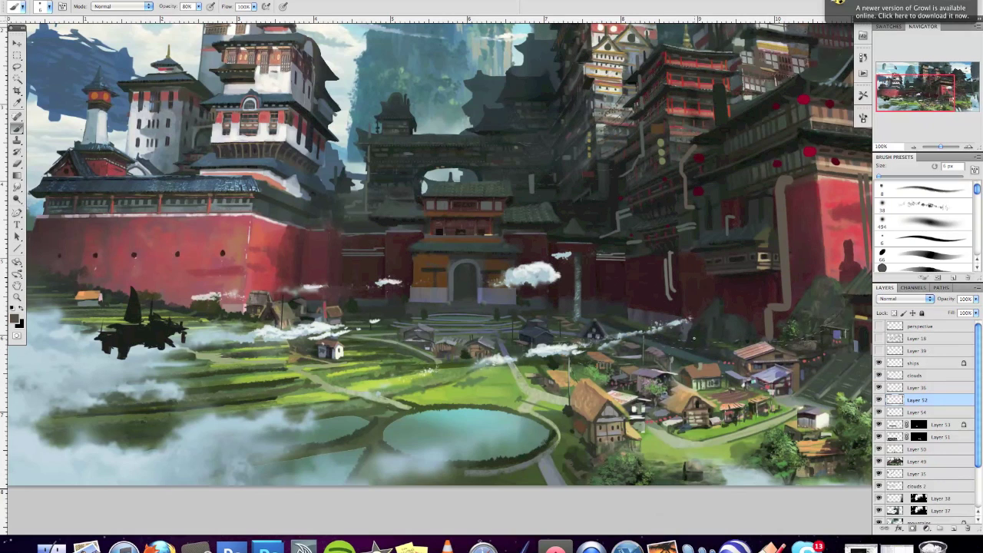
{"action": "left_click", "coordinate": [694, 335], "text": "alt"}
{"action": "left_click", "coordinate": [678, 403], "text": "alt"}
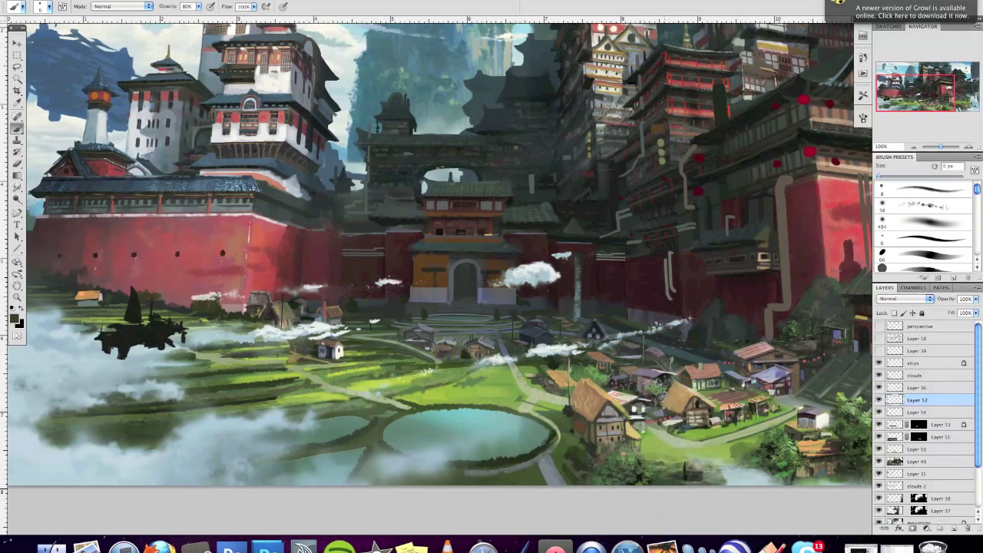
{"action": "left_click", "coordinate": [799, 414], "text": "alt"}
Step: Refine the huts below the red wall and the houses near the plaza with sampled orange and light tones
{"action": "left_click", "coordinate": [280, 312], "text": "alt"}
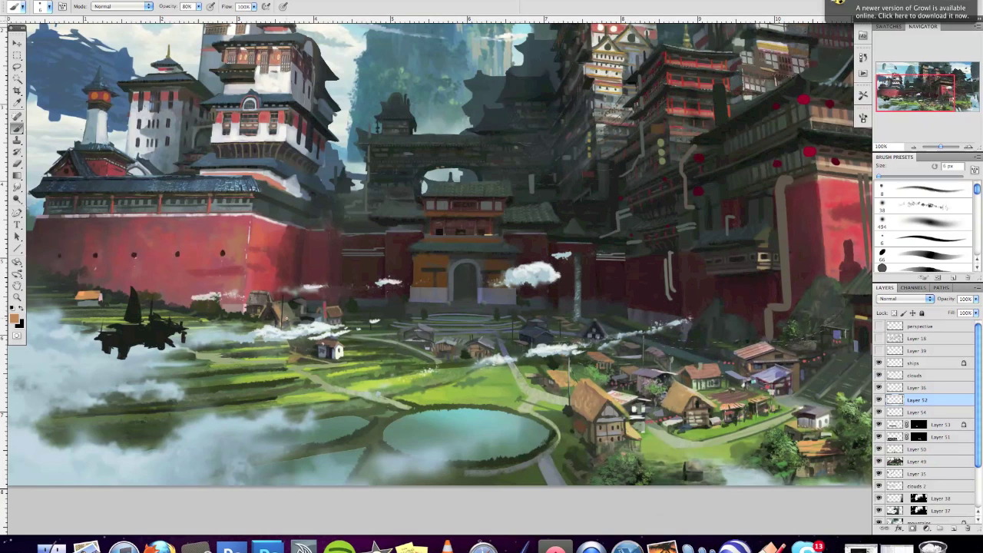
{"action": "left_click", "coordinate": [434, 346], "text": "alt"}
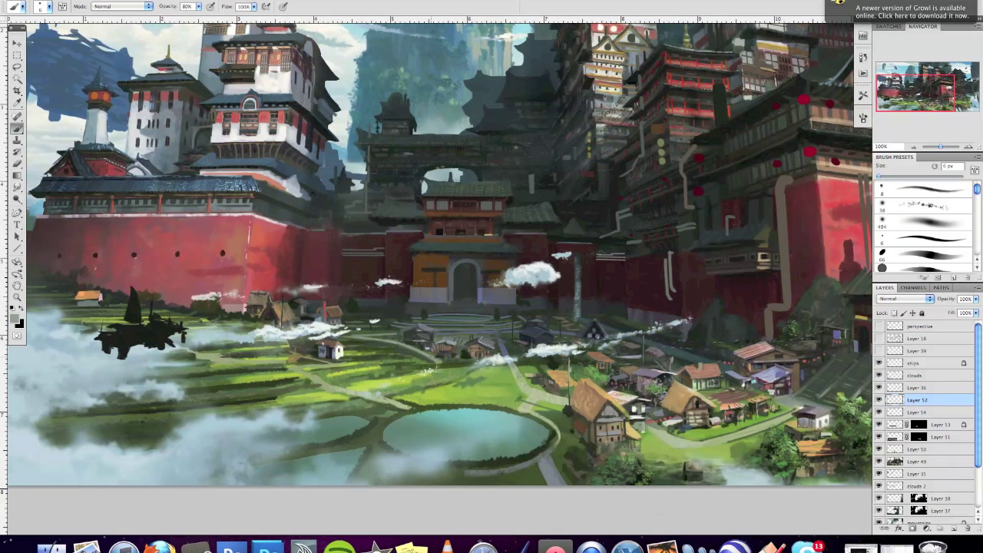
{"action": "key", "text": "alt"}
{"action": "left_click", "coordinate": [461, 370], "text": "alt"}
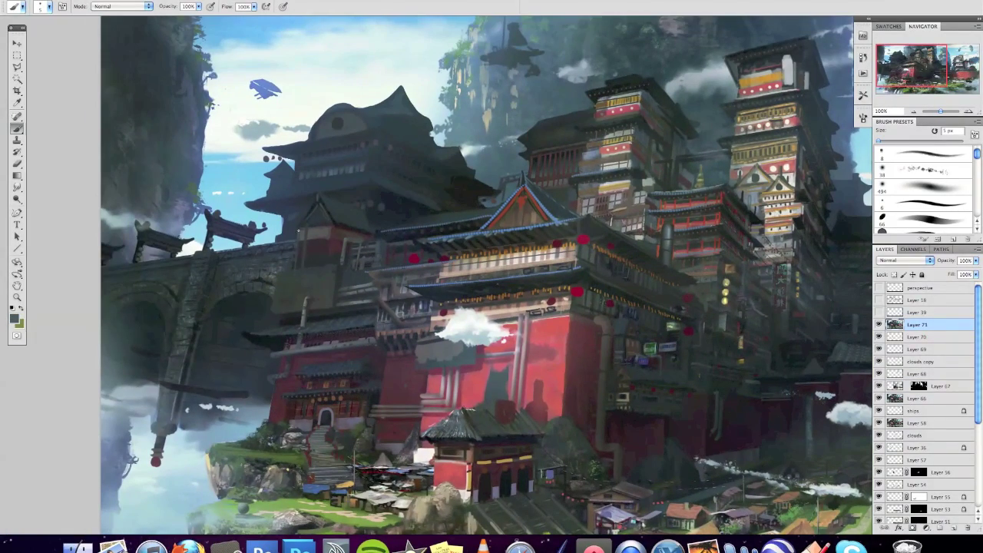
Step: Paint dark window slots and roof edges on the small gabled building beside the bridge with a 5 px brush, keeping the perspective grid hidden
{"action": "left_click", "coordinate": [315, 253], "text": "alt"}
{"action": "left_click", "coordinate": [880, 288]}
{"action": "left_click", "coordinate": [311, 228], "text": "alt"}
{"action": "left_click", "coordinate": [309, 180], "text": "alt"}
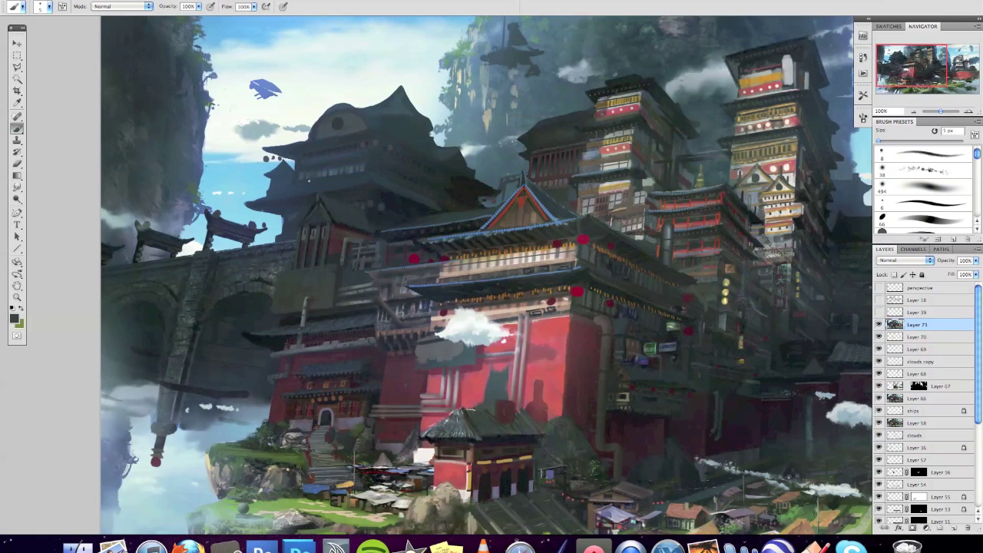
{"action": "left_click", "coordinate": [338, 231], "text": "alt"}
{"action": "key", "text": "bracketleft"}
{"action": "left_click", "coordinate": [318, 218], "text": "alt"}
{"action": "key", "text": "alt"}
Step: Sample the main roof's blue and tint the small gabled building's roof with a 6 px brush at 71% opacity
{"action": "right_click", "coordinate": [482, 204]}
{"action": "left_click", "coordinate": [487, 202], "text": "alt"}
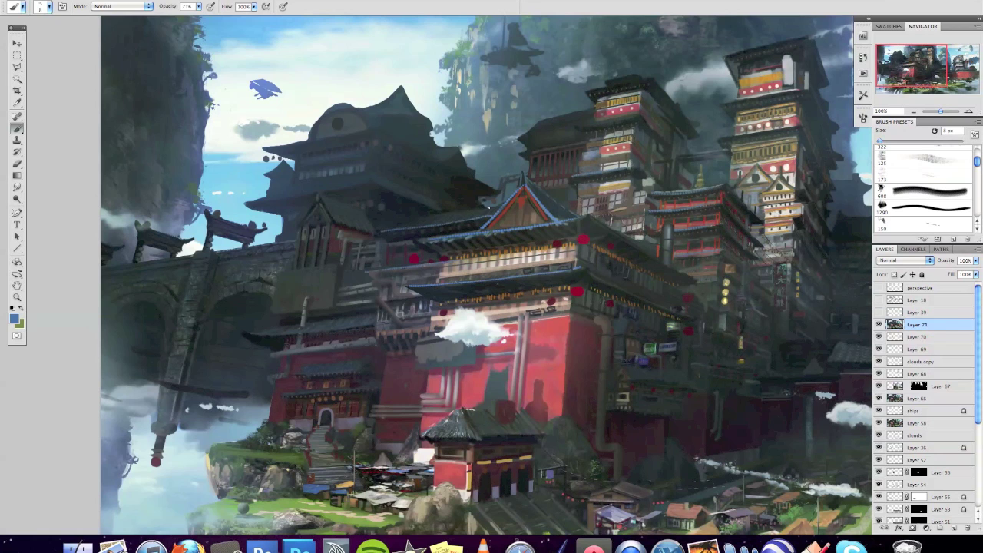
{"action": "key", "text": "alt"}
{"action": "key", "text": "alt"}
Step: Glaze the main building's red wall beside the pipes with a soft 15 px brush in Overlay mode, using orange-red
{"action": "right_click", "coordinate": [399, 232]}
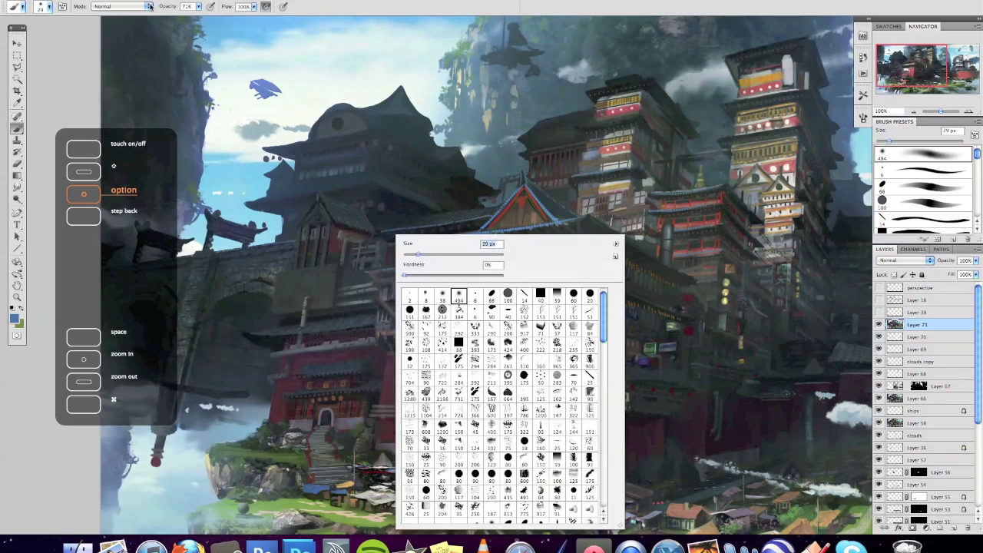
{"action": "left_click", "coordinate": [725, 291], "text": "alt"}
{"action": "left_click", "coordinate": [15, 318]}
{"action": "key", "text": "Return"}
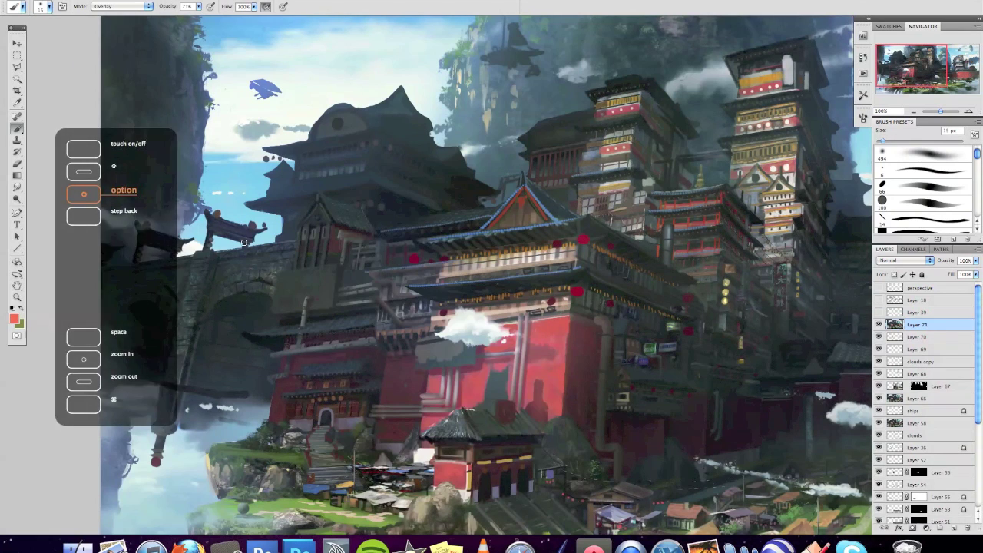
{"action": "left_click", "coordinate": [461, 384], "text": "alt"}
{"action": "left_click_drag", "start_coordinate": [457, 369], "coordinate": [446, 412]}
Step: Paint sampled reds over the dark shapes on the main building's red wall, switching the brush to Normal mode at 97% opacity
{"action": "key", "text": "alt"}
{"action": "right_click", "coordinate": [492, 361]}
{"action": "mouse_move", "coordinate": [519, 326]}
{"action": "left_mouse_down"}
{"action": "mouse_move", "coordinate": [529, 407]}
{"action": "mouse_move", "coordinate": [493, 416]}
{"action": "left_mouse_up"}
{"action": "left_click", "coordinate": [123, 6]}
{"action": "left_click", "coordinate": [104, 8]}
{"action": "key", "text": "9"}
{"action": "key", "text": "7"}
{"action": "left_click", "coordinate": [559, 399], "text": "alt"}
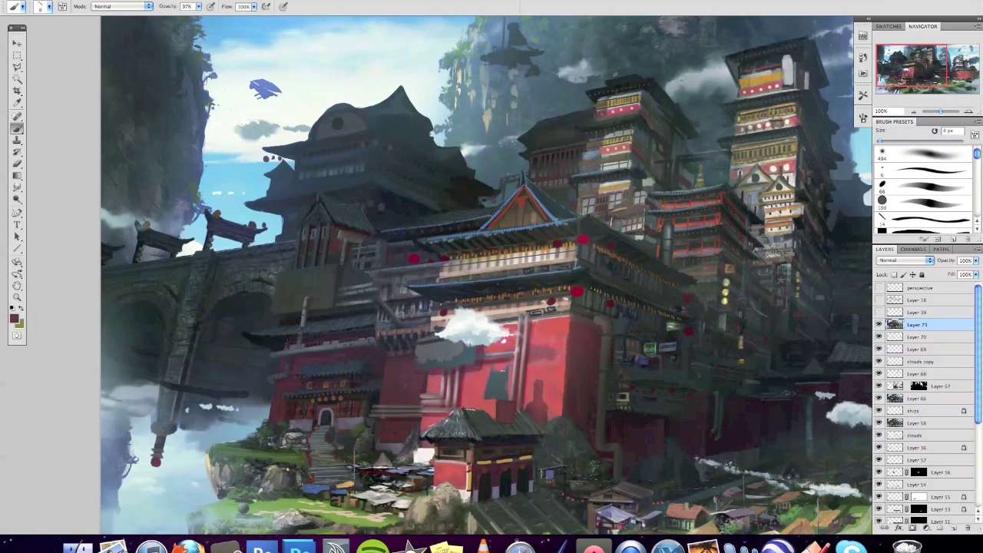
Step: Paint a blue bell shape on the red wall above the gatehouse and brighten it with a soft 14 px brush in Screen mode
{"action": "left_click", "coordinate": [563, 214], "text": "alt"}
{"action": "left_click_drag", "start_coordinate": [495, 373], "coordinate": [497, 388]}
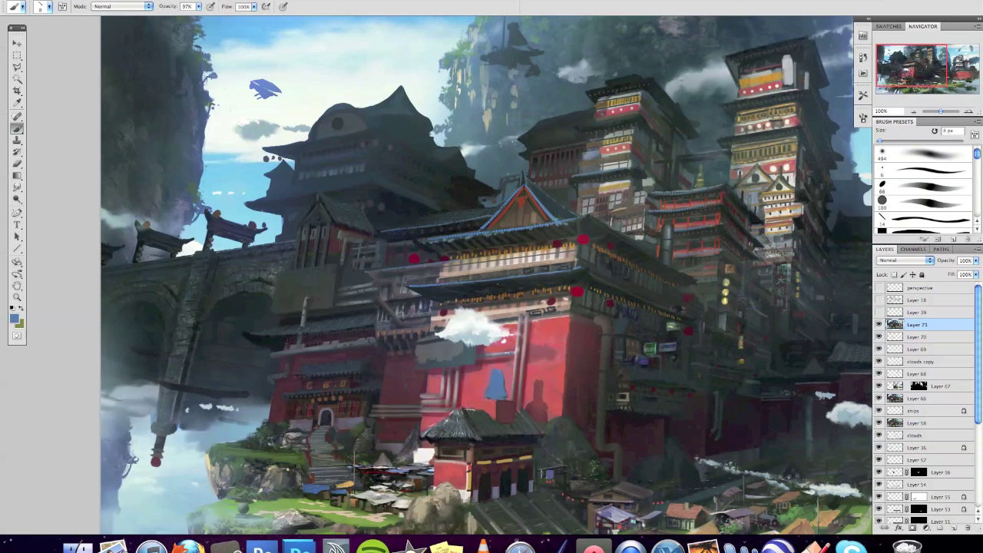
{"action": "left_click", "coordinate": [123, 6]}
{"action": "left_click", "coordinate": [107, 54]}
{"action": "right_click", "coordinate": [494, 386]}
{"action": "key", "text": "Escape"}
{"action": "right_click", "coordinate": [495, 388]}
{"action": "key", "text": "Escape"}
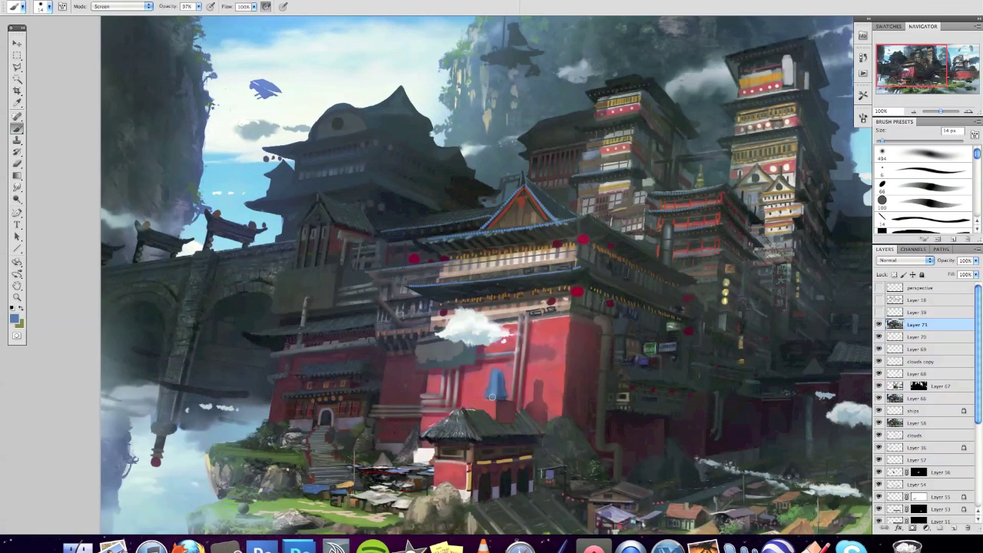
Step: Shade the blue bell shape's lower edge with dark blue using a 6 px brush in Normal mode
{"action": "left_click", "coordinate": [123, 6]}
{"action": "key", "text": "Escape"}
{"action": "right_click", "coordinate": [496, 388]}
{"action": "key", "text": "Escape"}
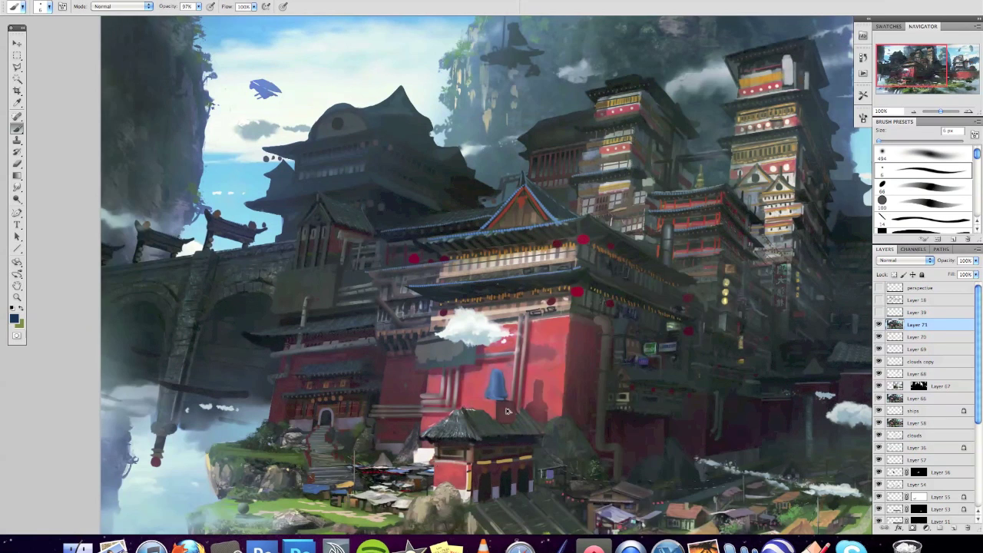
{"action": "key", "text": "alt"}
Step: Paint pale greenish worn patches on the main red wall using the textured 491 brush tip at 29 px
{"action": "left_click_drag", "start_coordinate": [503, 338], "coordinate": [552, 338]}
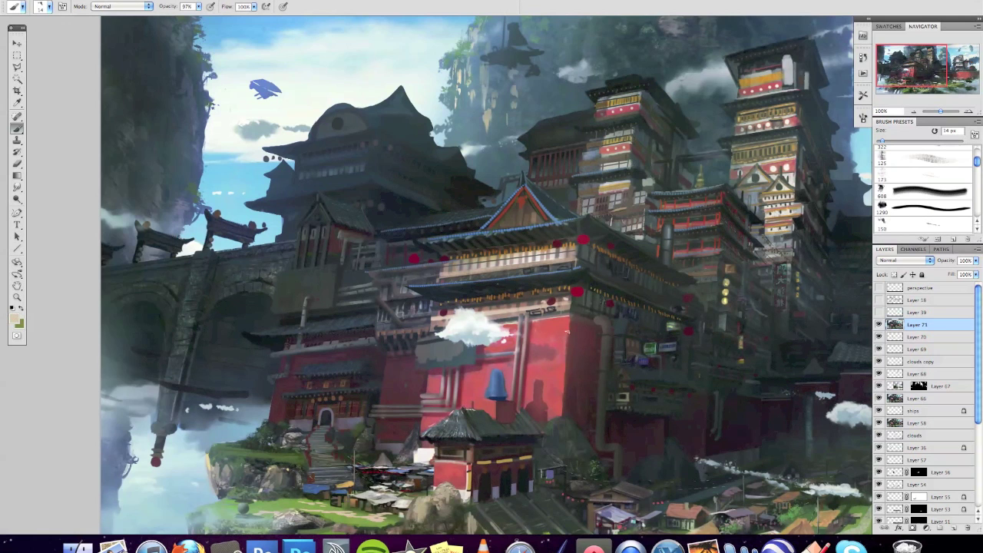
{"action": "right_click", "coordinate": [566, 361]}
{"action": "left_click", "coordinate": [712, 490]}
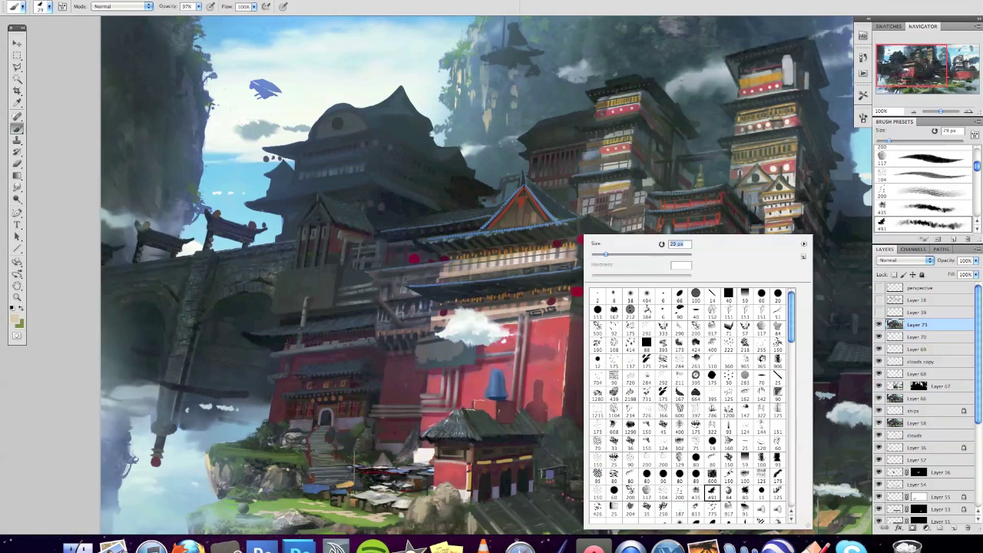
{"action": "key", "text": "Escape"}
Step: Add light chipped highlights along the main red wall's corner edge with a 6 px brush and a sampled pinkish red
{"action": "right_click", "coordinate": [560, 372]}
{"action": "key", "text": "Escape"}
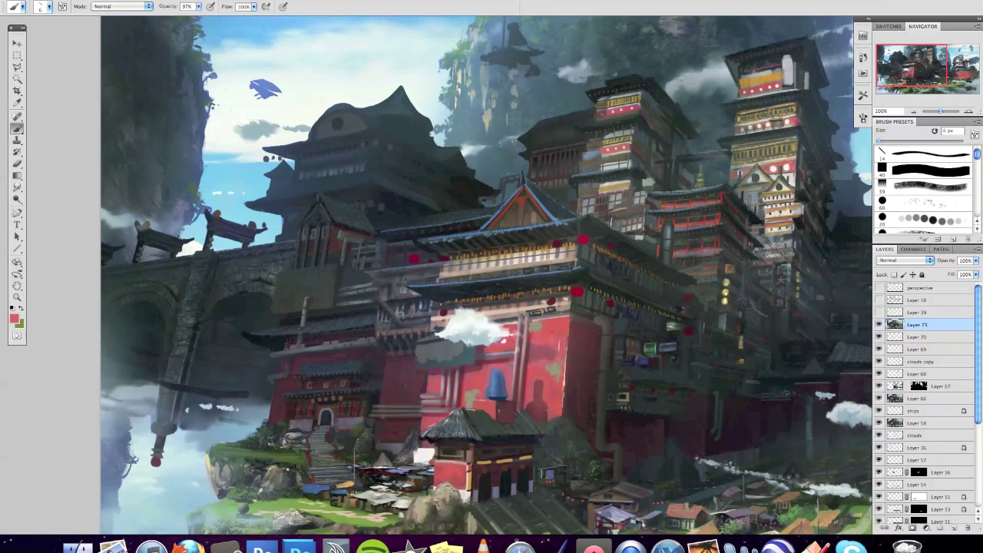
{"action": "right_click", "coordinate": [562, 385]}
{"action": "key", "text": "Escape"}
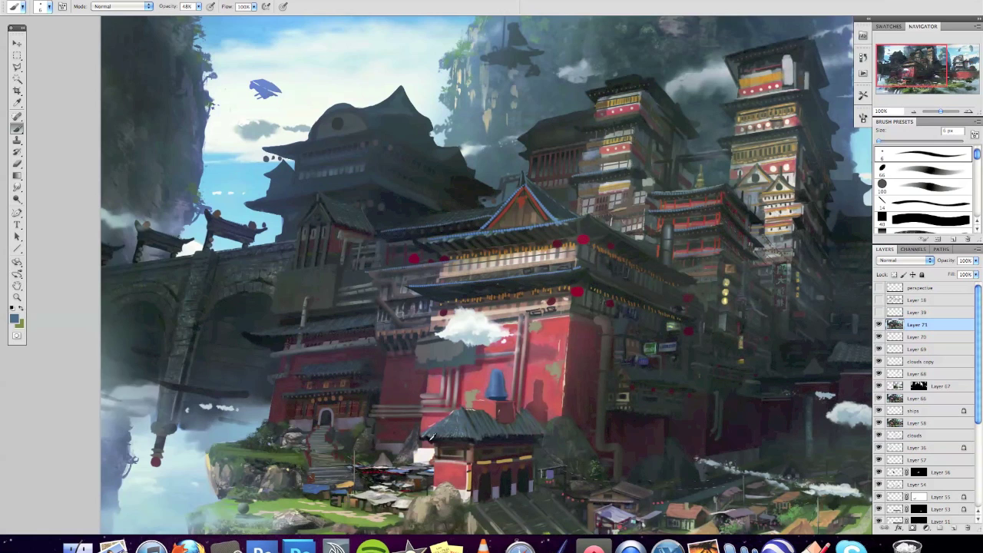
Step: Paint shadow and light details along the small gatehouse's roof eaves with a 6 px brush, raising the opacity to 82%
{"action": "left_click", "coordinate": [432, 438], "text": "alt"}
{"action": "key", "text": "8"}
{"action": "key", "text": "2"}
{"action": "left_click", "coordinate": [400, 346], "text": "alt"}
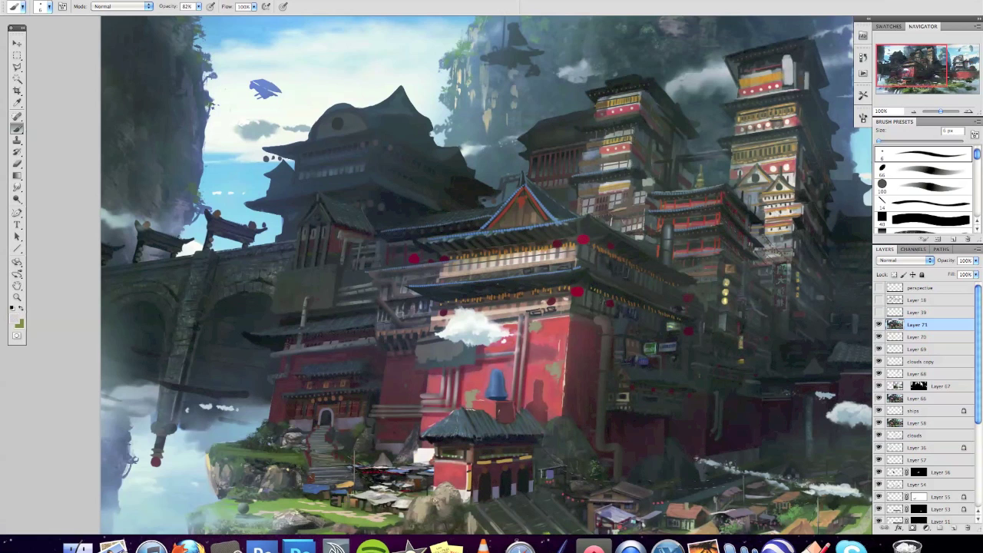
Step: Select a narrow strip along the lower edge of the grey box under the cloud with the Polygonal Lasso and shade it dark
{"action": "key", "text": "l"}
{"action": "left_click", "coordinate": [461, 436]}
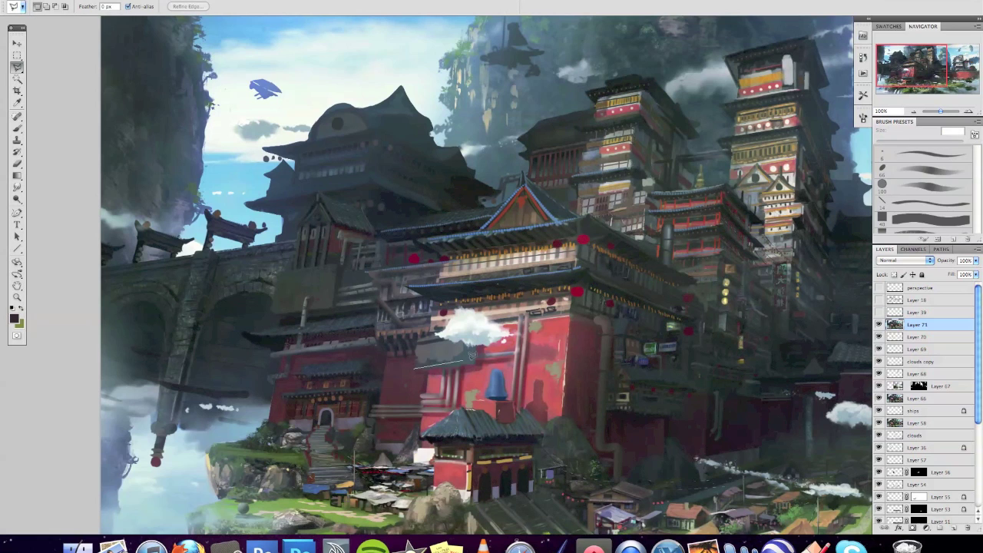
{"action": "left_click_drag", "start_coordinate": [412, 361], "coordinate": [416, 366]}
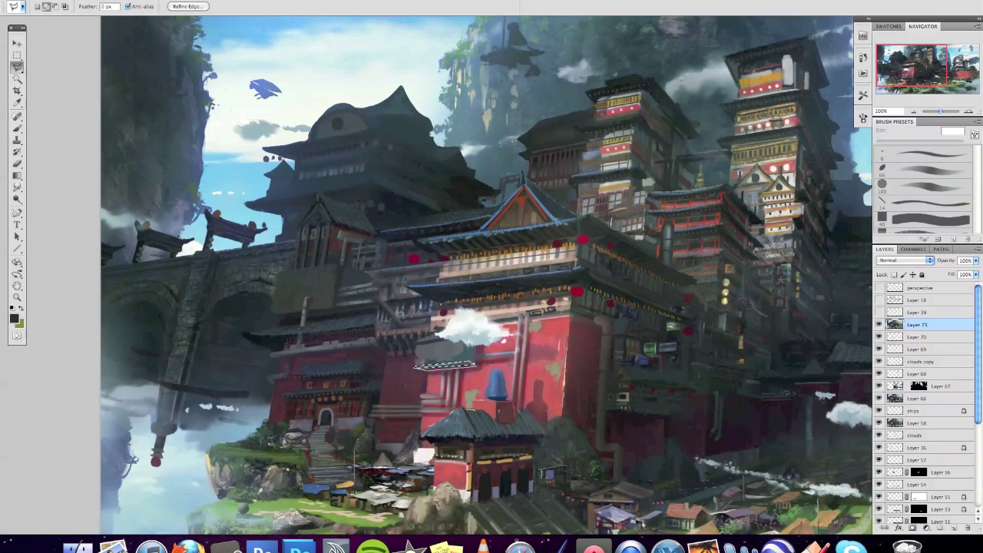
{"action": "key", "text": "b"}
{"action": "right_click", "coordinate": [461, 228]}
{"action": "key", "text": "Return"}
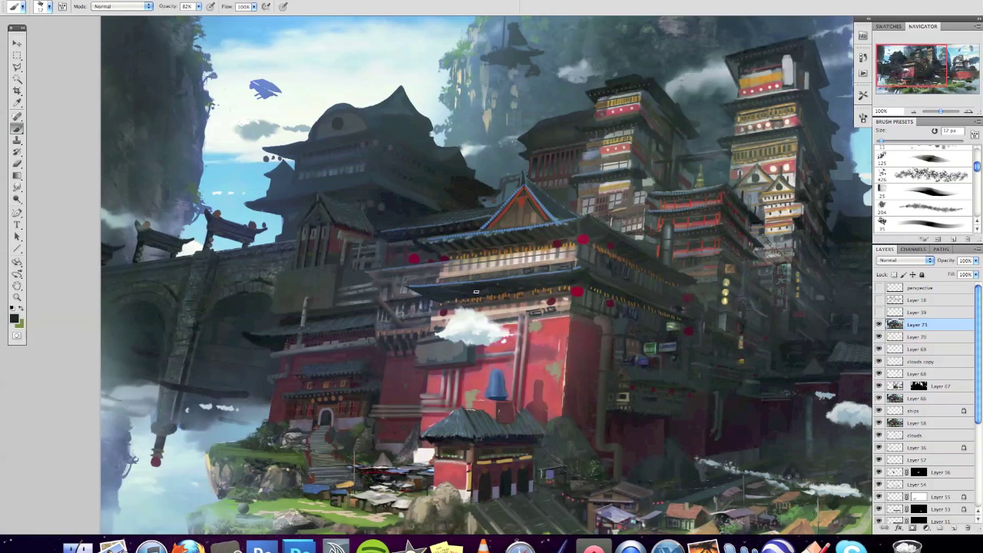
Step: Paint the grey box on the main red wall as a greenish signboard with a lit top edge, using sampled colours and a 7 px brush
{"action": "key", "text": "alt"}
{"action": "left_click", "coordinate": [588, 384], "text": "alt"}
{"action": "left_click", "coordinate": [501, 282], "text": "alt"}
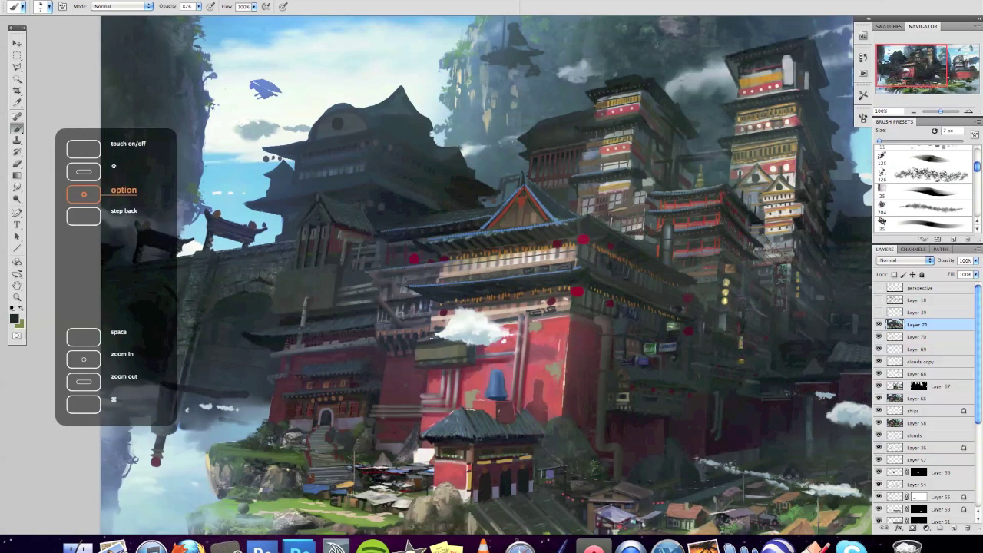
{"action": "right_click", "coordinate": [477, 236]}
{"action": "right_click", "coordinate": [537, 239]}
{"action": "left_click", "coordinate": [449, 361]}
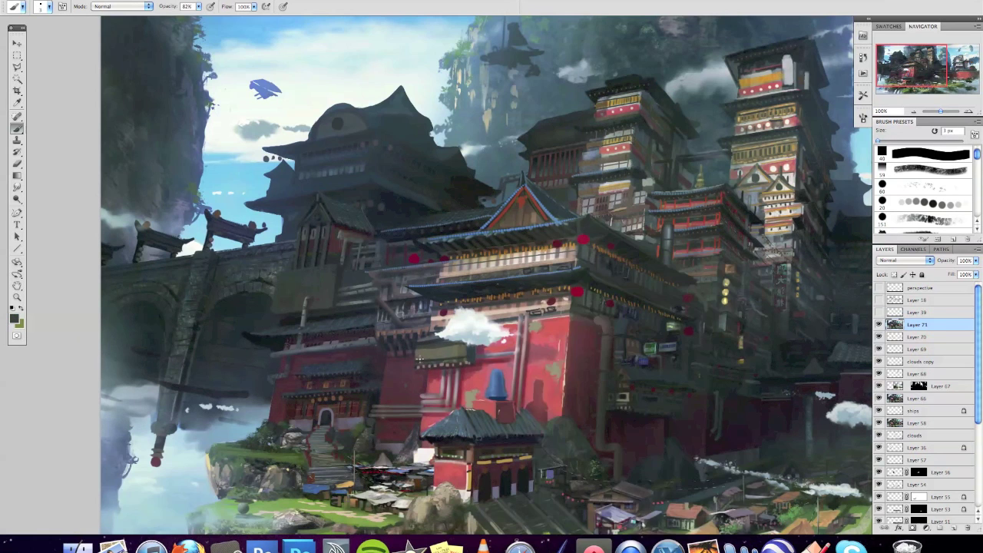
Step: Paint reddish frames and yellow panels on the signboard with a fine brush, aligning them to the perspective guide layer
{"action": "left_click", "coordinate": [441, 268], "text": "alt"}
{"action": "key", "text": "F2"}
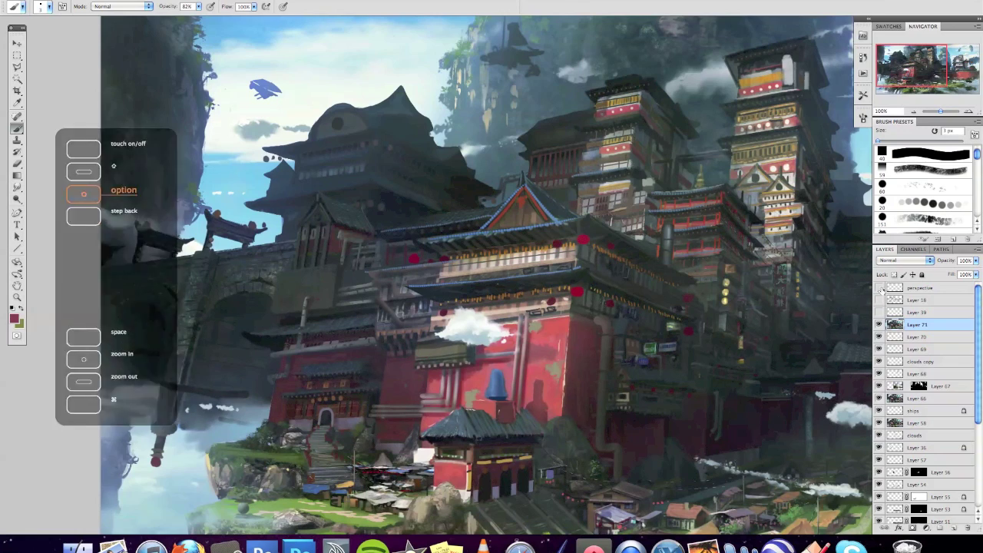
{"action": "left_click", "coordinate": [419, 351], "text": "alt"}
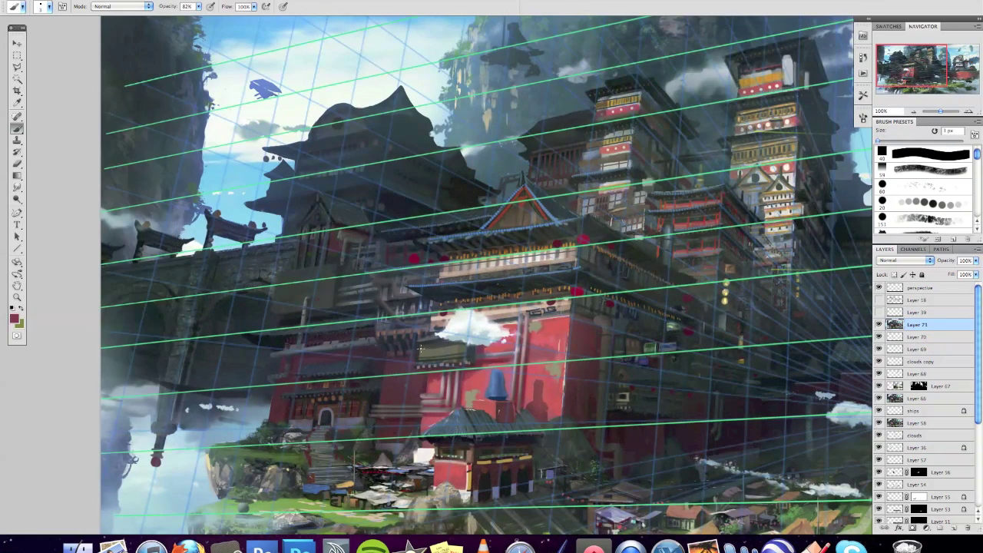
{"action": "key", "text": "alt"}
{"action": "key", "text": "F2"}
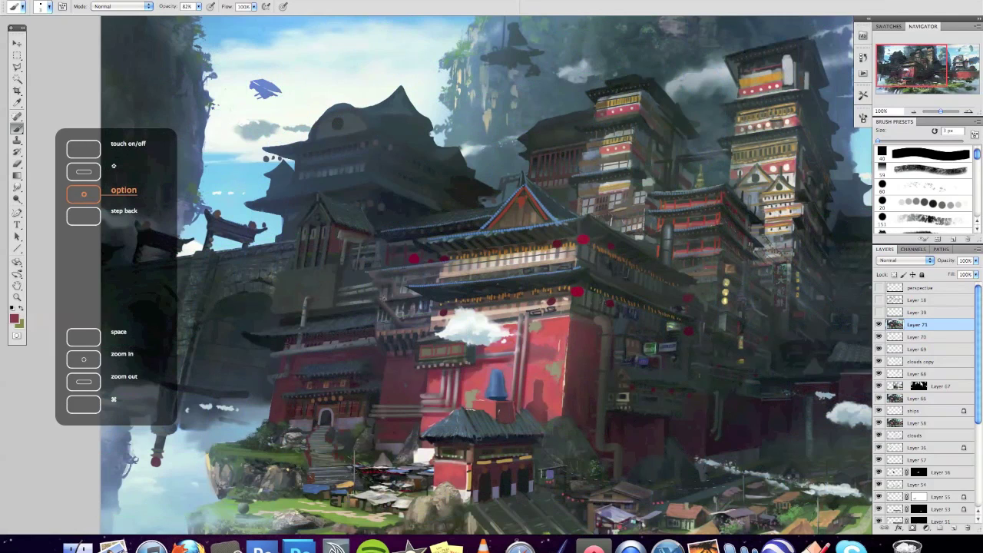
{"action": "left_click", "coordinate": [461, 350], "text": "alt"}
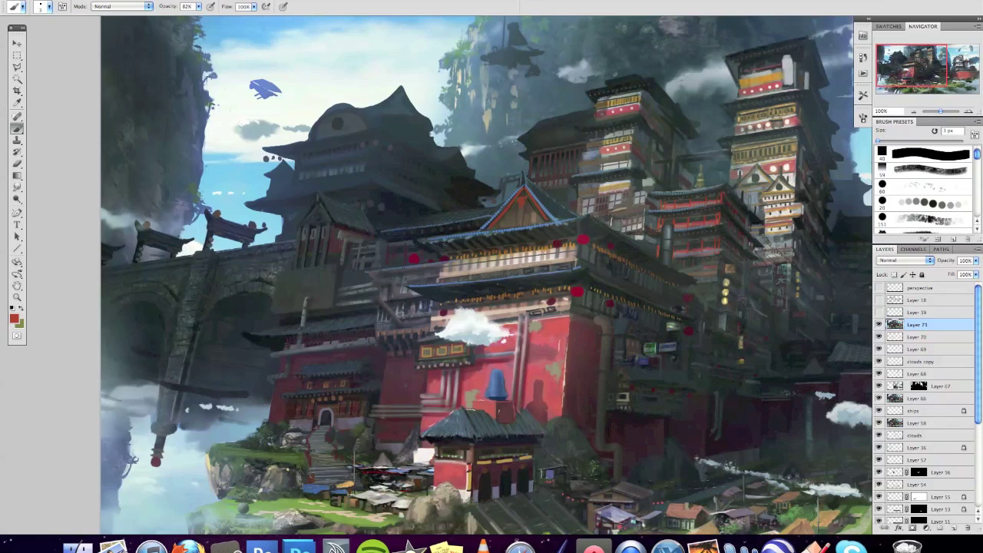
Step: Paint dark lettering in the signboard's three panels with a sampled dark colour and raise the brush opacity to 89%
{"action": "key", "text": "x"}
{"action": "left_click", "coordinate": [426, 316], "text": "alt"}
{"action": "key", "text": "8"}
{"action": "key", "text": "9"}
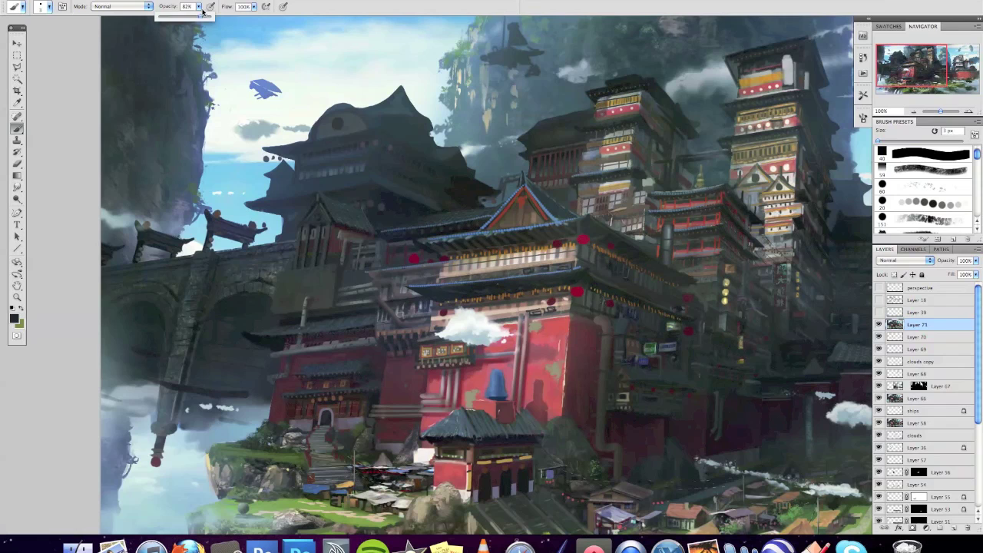
Step: Paint pipe and dark panel line details on the red walls beside the signboard, checking them against the perspective guide layer
{"action": "key", "text": "alt"}
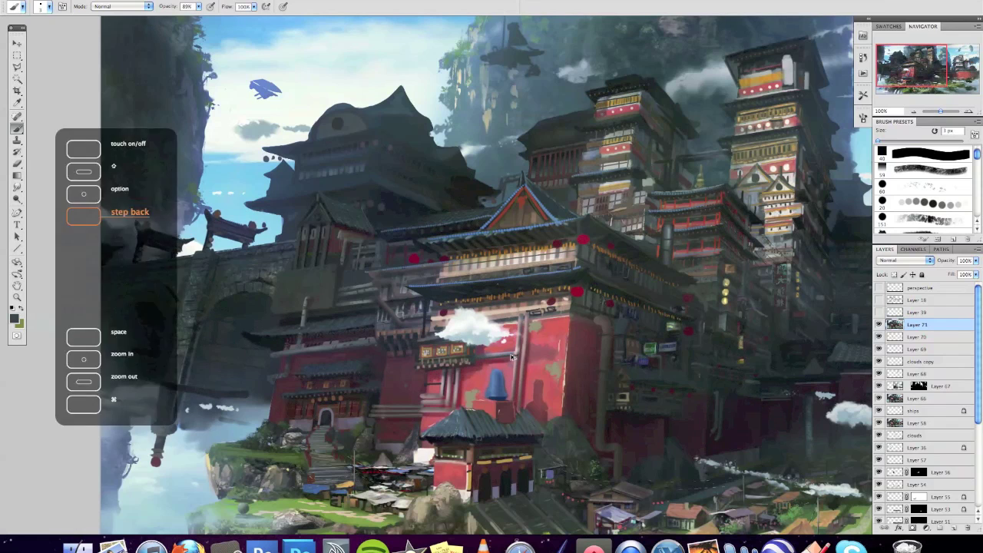
{"action": "left_click", "coordinate": [395, 368], "text": "alt"}
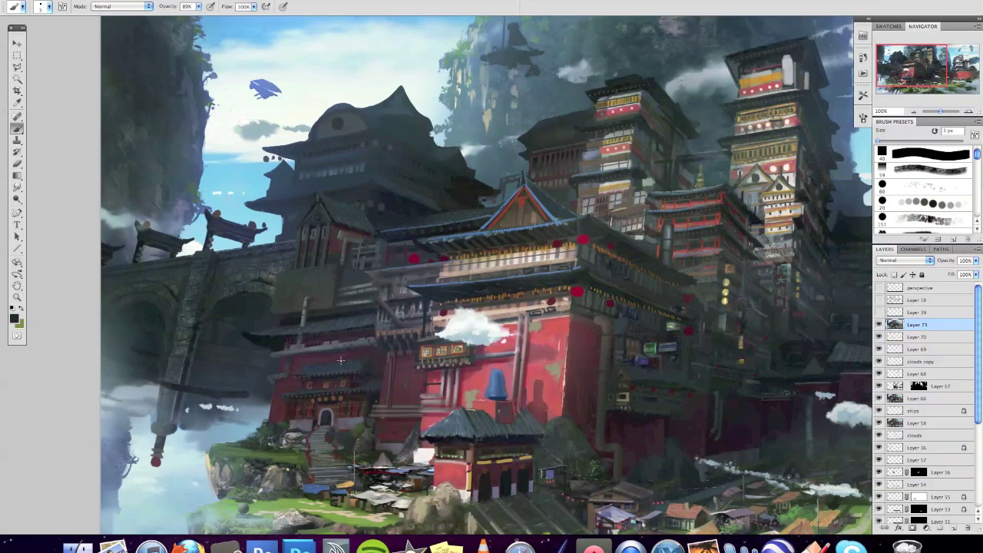
{"action": "key", "text": "F2"}
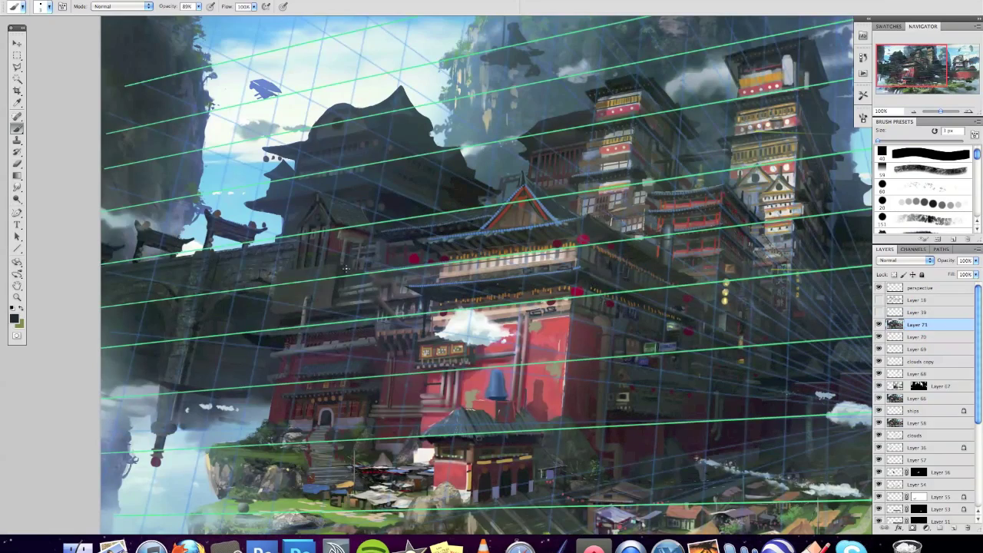
{"action": "key", "text": "F2"}
{"action": "key", "text": "ctrl+minus"}
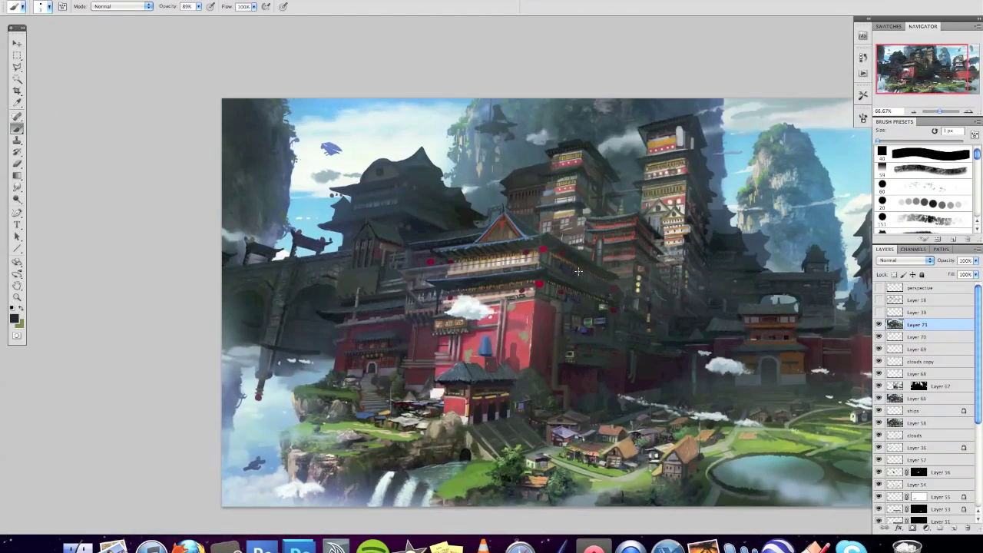
{"action": "key", "text": "ctrl+plus"}
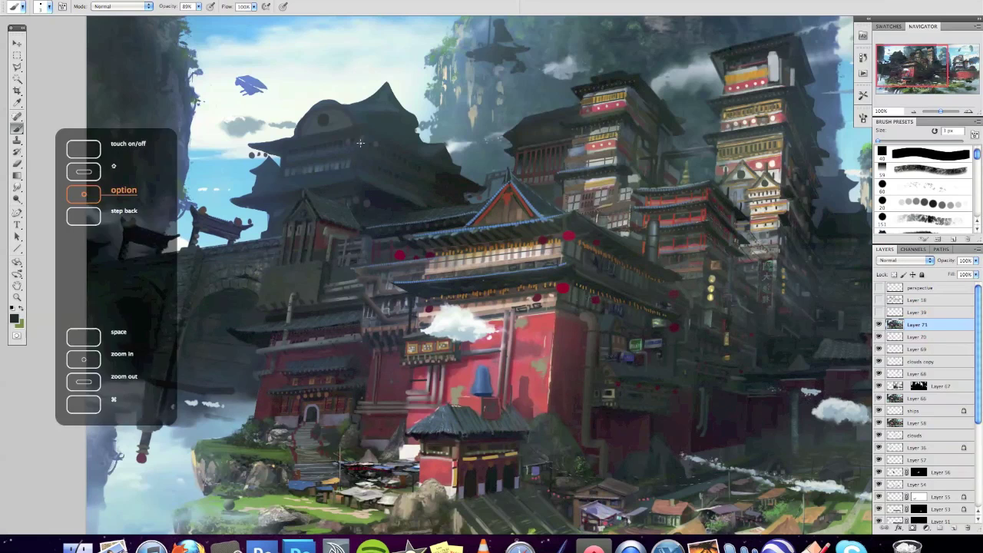
Step: Paint a row of muted reddish windows across the dark background pagoda, following the perspective guide layer
{"action": "key", "text": "F2"}
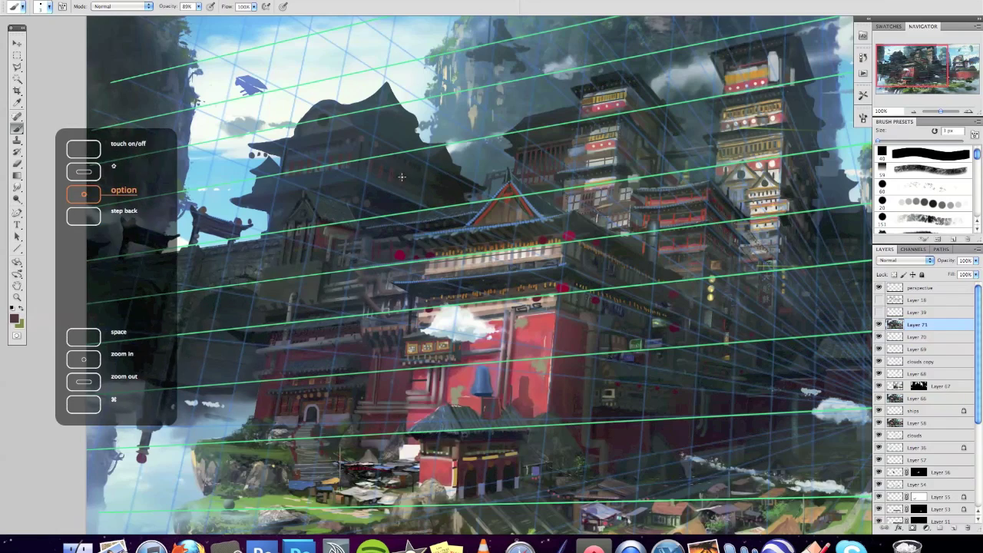
{"action": "key", "text": "F2"}
{"action": "right_click", "coordinate": [487, 206]}
{"action": "key", "text": "Escape"}
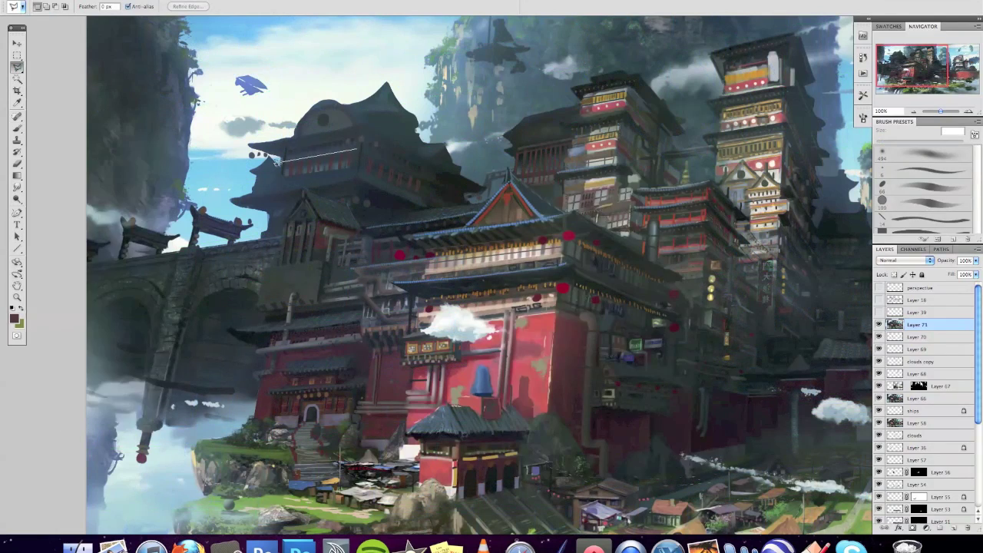
Step: Define the dark pagoda's eaves using a polygonal selection, sampled dark colours and a textured brush
{"action": "right_click", "coordinate": [419, 177]}
{"action": "key", "text": "Return"}
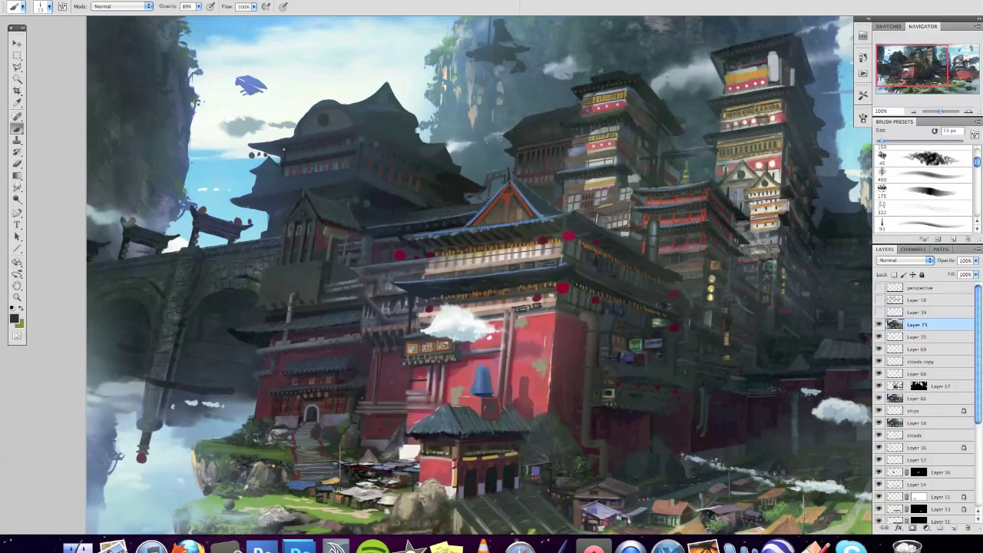
{"action": "key", "text": "alt"}
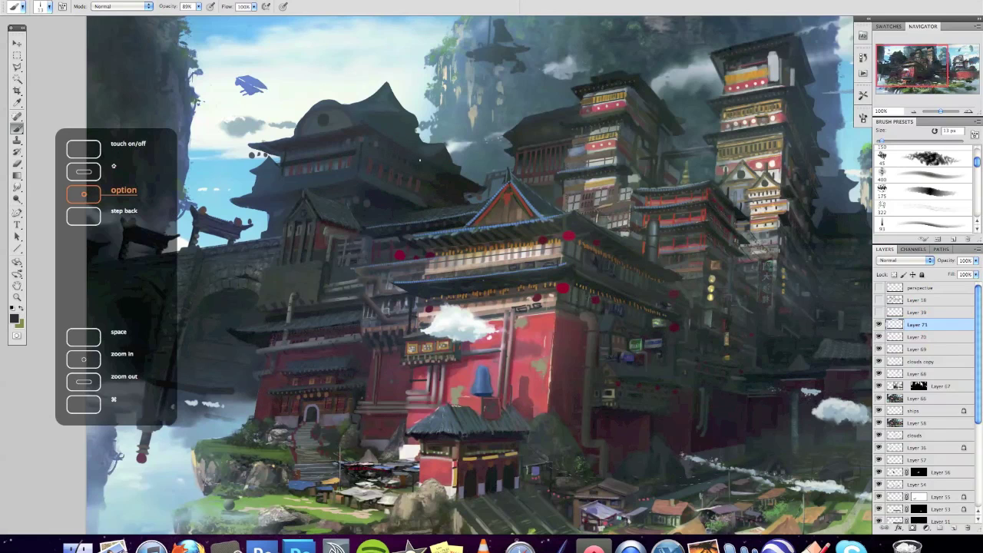
{"action": "key", "text": "alt"}
{"action": "left_click", "coordinate": [386, 202], "text": "alt"}
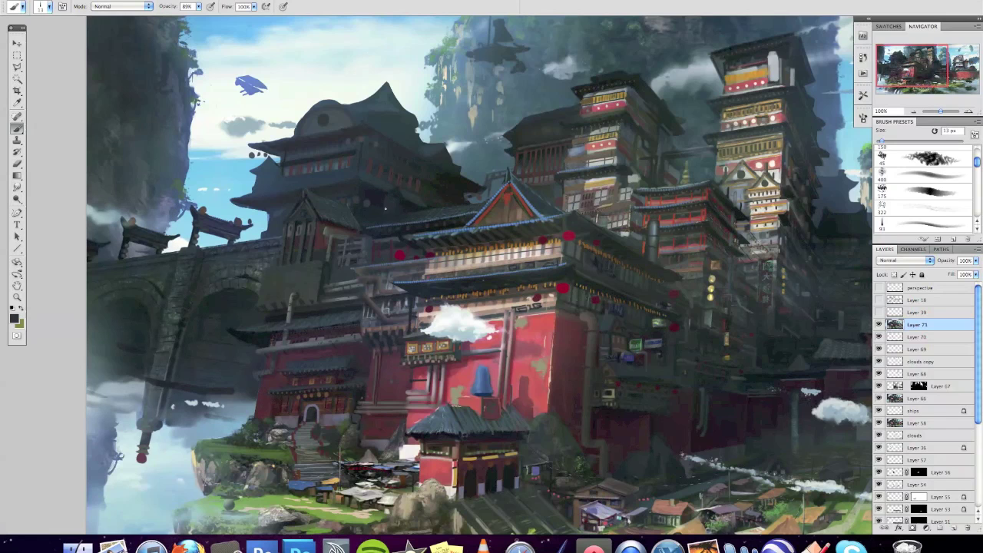
{"action": "key", "text": "alt"}
Step: Adjust the dark pagoda's upper facade in Overlay mode and rework its round gable window with a 7 px brush in Normal mode
{"action": "right_click", "coordinate": [341, 142]}
{"action": "double_click", "coordinate": [384, 172]}
{"action": "key", "text": "alt+shift+o"}
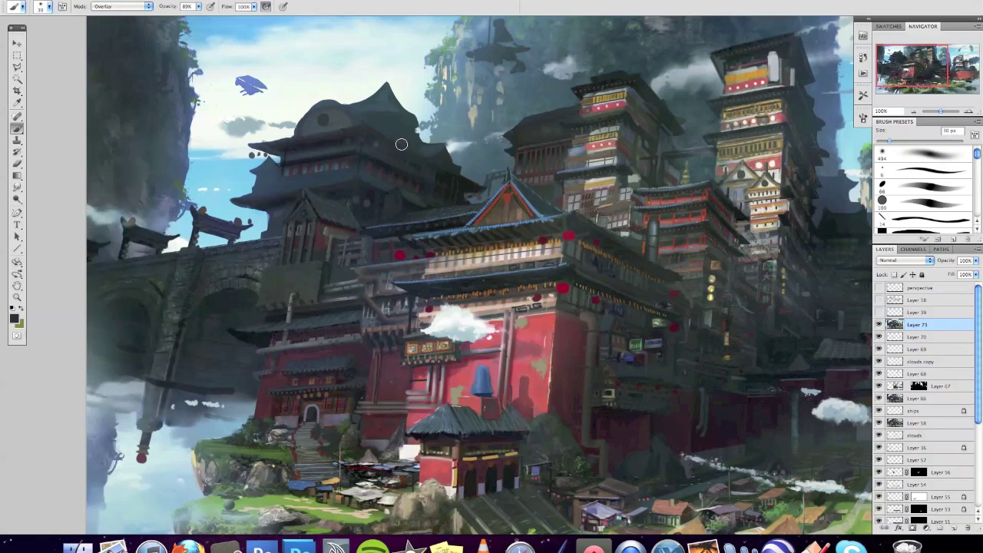
{"action": "right_click", "coordinate": [341, 115]}
{"action": "double_click", "coordinate": [384, 157]}
{"action": "key", "text": "alt+shift+n"}
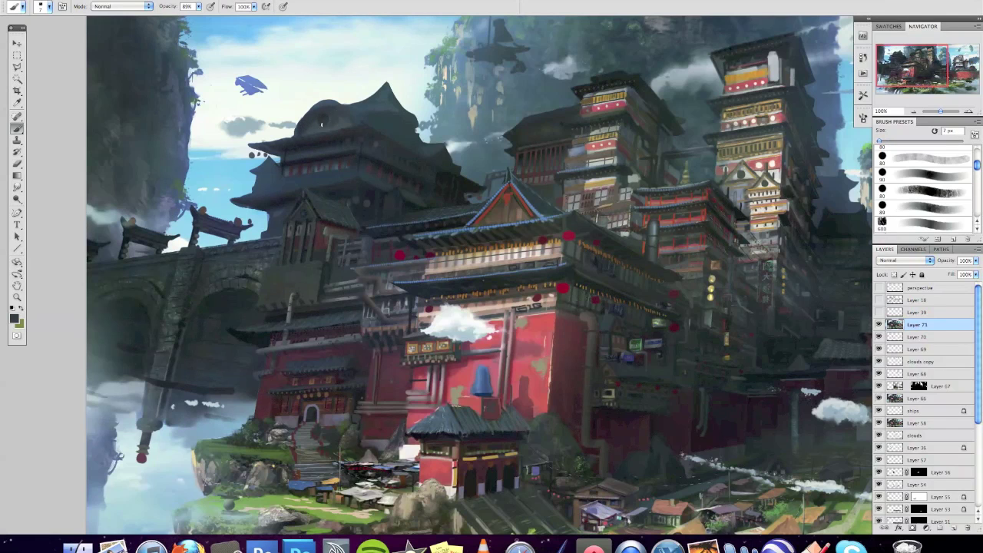
Step: Paint roof edge and ridge details on the dark pagoda's curved top with a 6 px brush and sampled greys
{"action": "right_click", "coordinate": [439, 141]}
{"action": "double_click", "coordinate": [461, 181]}
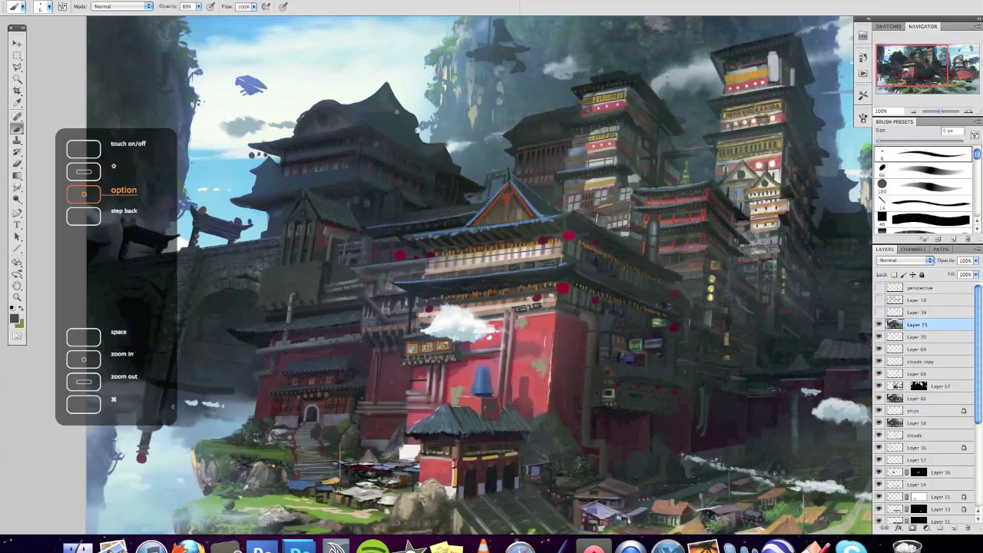
{"action": "left_click", "coordinate": [427, 174], "text": "alt"}
{"action": "left_click_drag", "start_coordinate": [355, 117], "coordinate": [387, 121]}
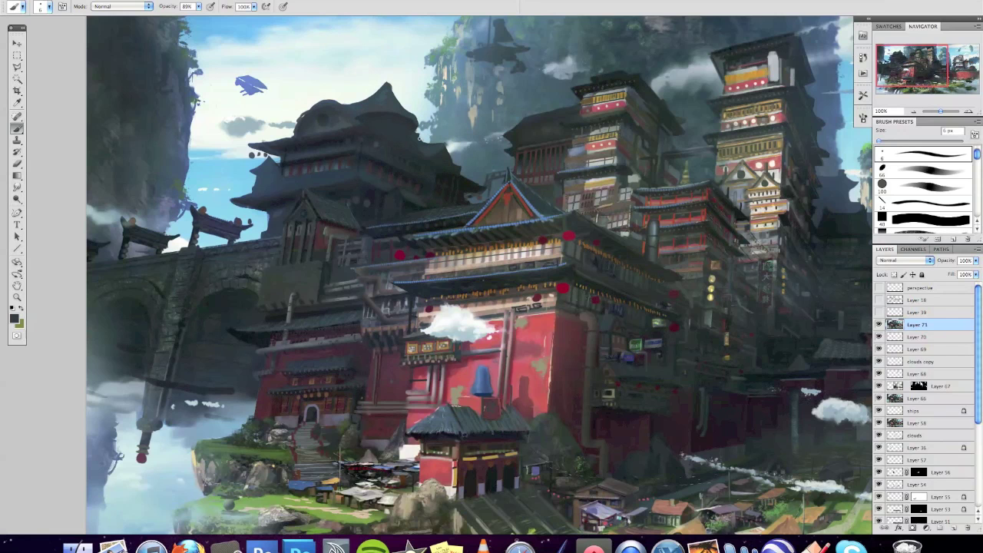
{"action": "left_click", "coordinate": [352, 109], "text": "alt"}
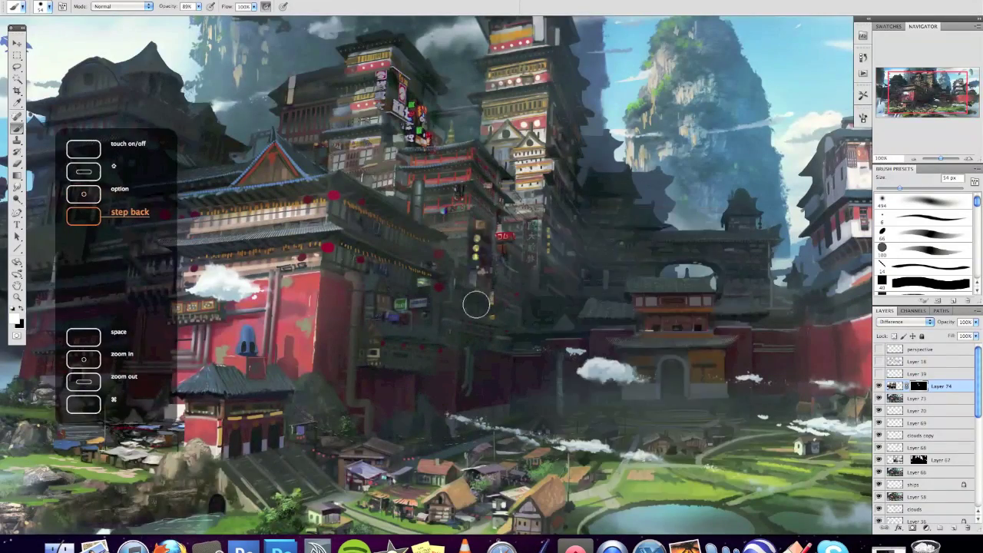
Step: Reveal small coloured signs on the central towers by painting Layer 74's mask with small brushes, erasing the excess
{"action": "right_click", "coordinate": [584, 227]}
{"action": "key", "text": "Escape"}
{"action": "key", "text": "e"}
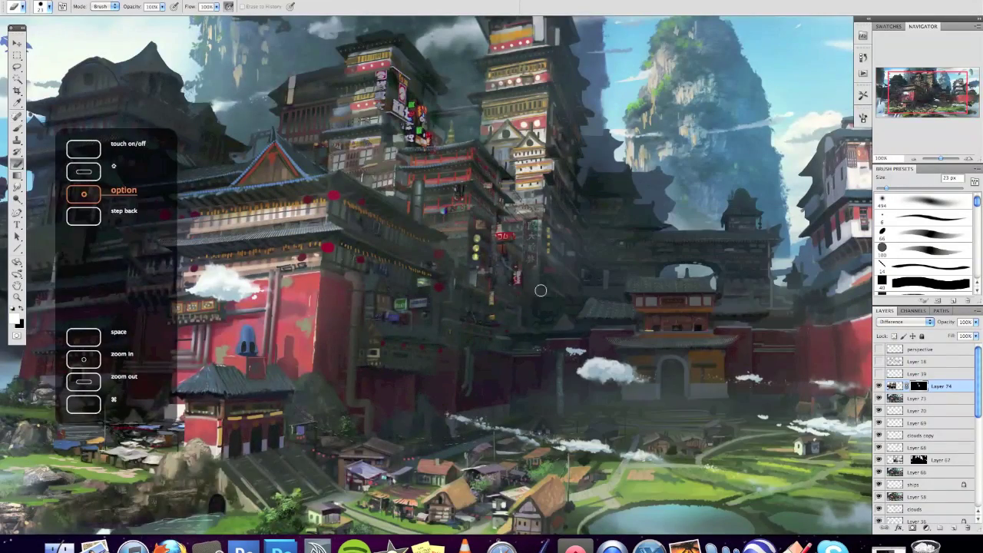
{"action": "key", "text": "b"}
{"action": "right_click", "coordinate": [484, 187]}
{"action": "key", "text": "Escape"}
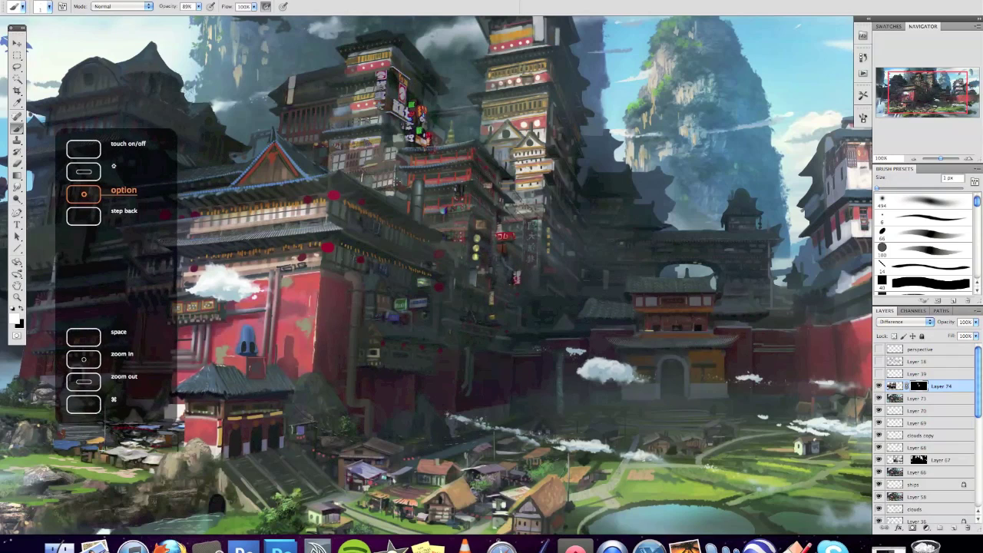
{"action": "right_click", "coordinate": [452, 165]}
{"action": "left_click_drag", "start_coordinate": [452, 165], "coordinate": [455, 164]}
{"action": "key", "text": "Return"}
Step: Review the full painting and reveal a small green sign on the main building's upper roof through Layer 74's mask with a 10 px brush
{"action": "key", "text": "super+0"}
{"action": "key", "text": "f"}
{"action": "key", "text": "f"}
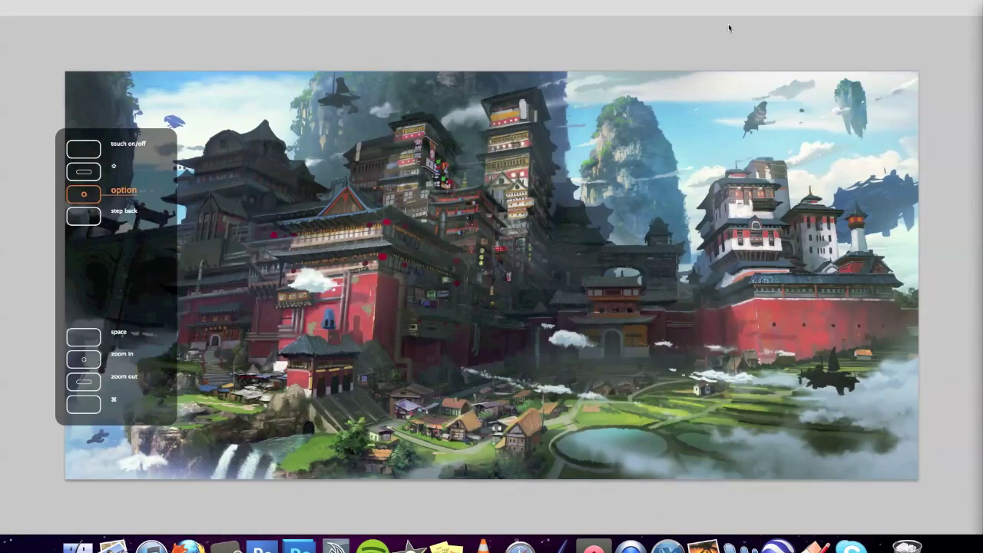
{"action": "key", "text": "f"}
{"action": "key", "text": "super+equal"}
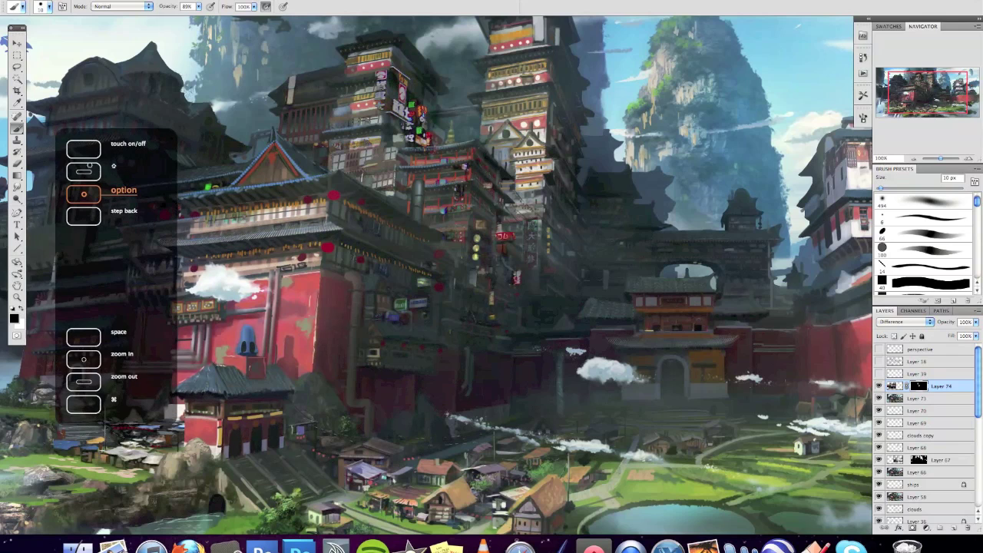
{"action": "key", "text": "x"}
{"action": "key", "text": "super+minus"}
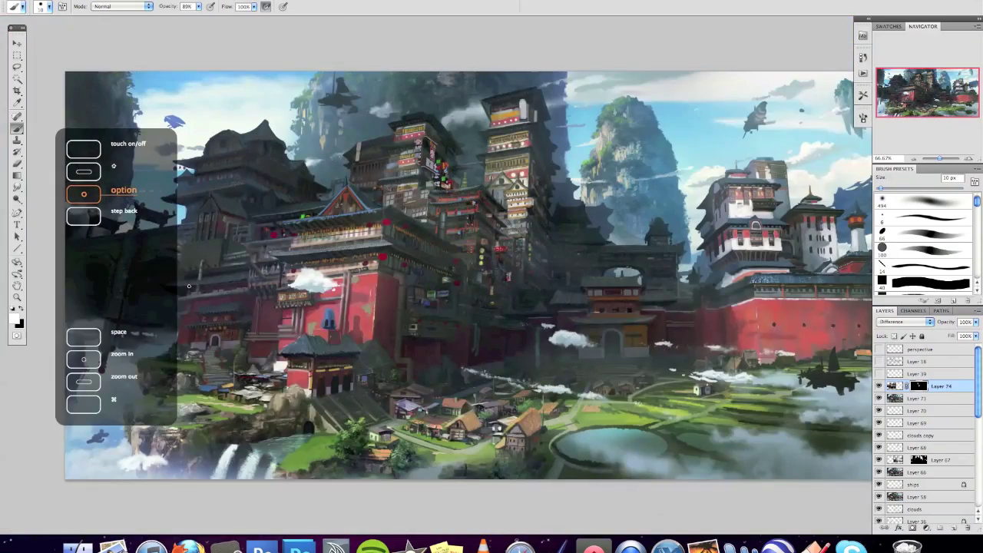
{"action": "key", "text": "super+equal"}
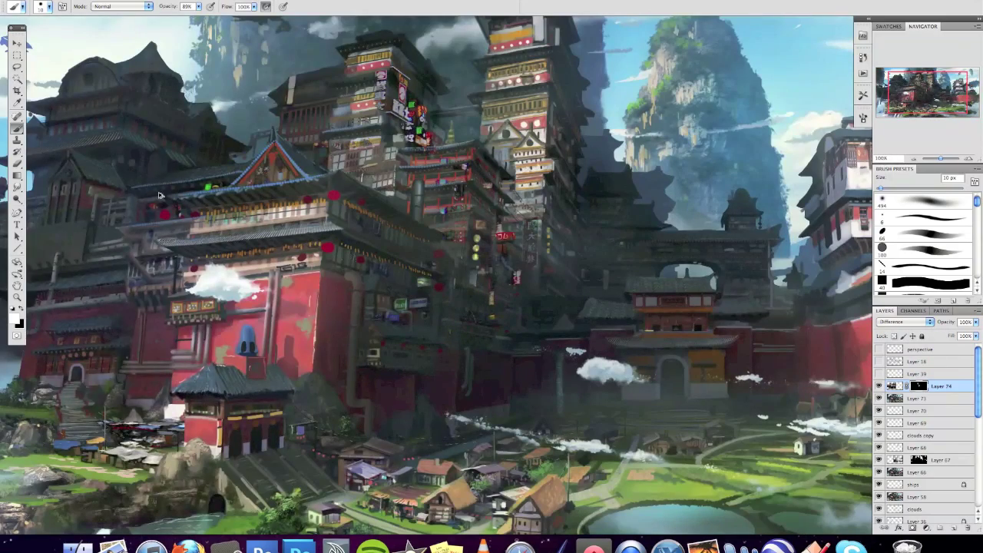
Step: Reveal yellow and red signs on the small gabled house beside the main building through Layer 74's mask with an 8 px brush
{"action": "key", "text": "bracketleft"}
{"action": "key", "text": "bracketleft"}
{"action": "left_click_drag", "start_coordinate": [81, 186], "coordinate": [298, 252]}
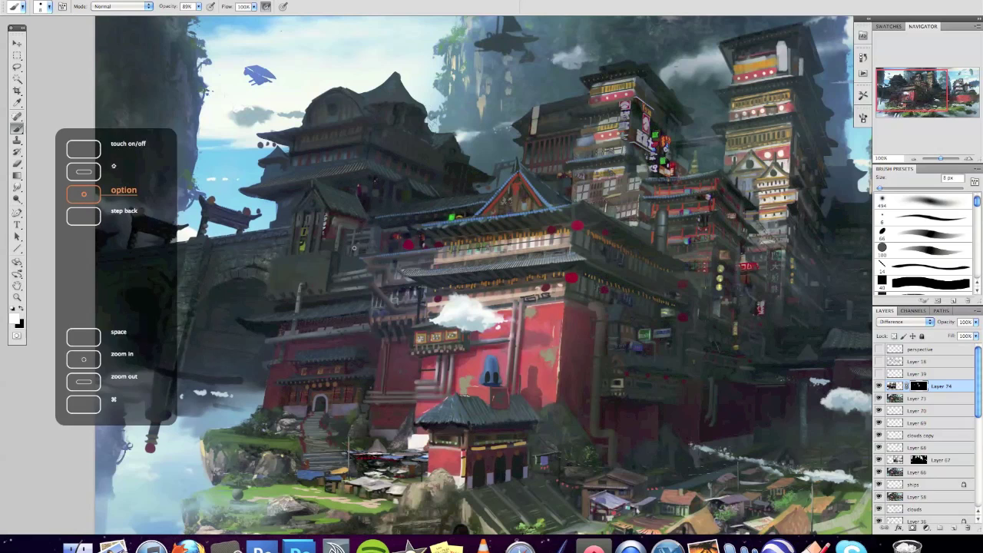
Step: Undo the last few strokes painted on Layer 74's mask
{"action": "key", "text": "super+alt+z"}
{"action": "key", "text": "super+alt+z"}
{"action": "key", "text": "super+alt+z"}
{"action": "key", "text": "super+alt+z"}
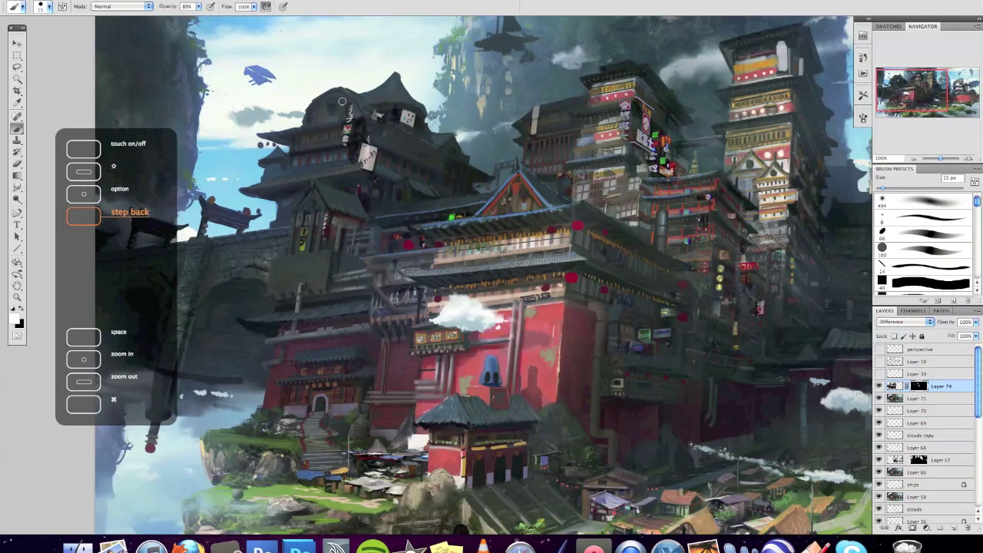
Step: Reveal a green sign on the dark pagoda through Layer 74's mask and hide the surplus white posters, using a 15 px brush
{"action": "left_click", "coordinate": [398, 177], "text": "alt"}
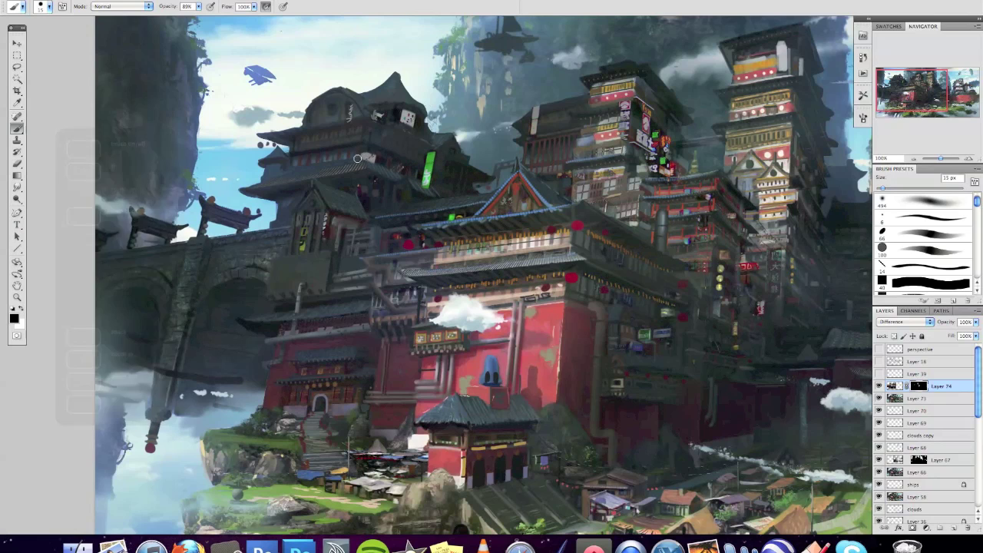
{"action": "key", "text": "alt"}
{"action": "key", "text": "x"}
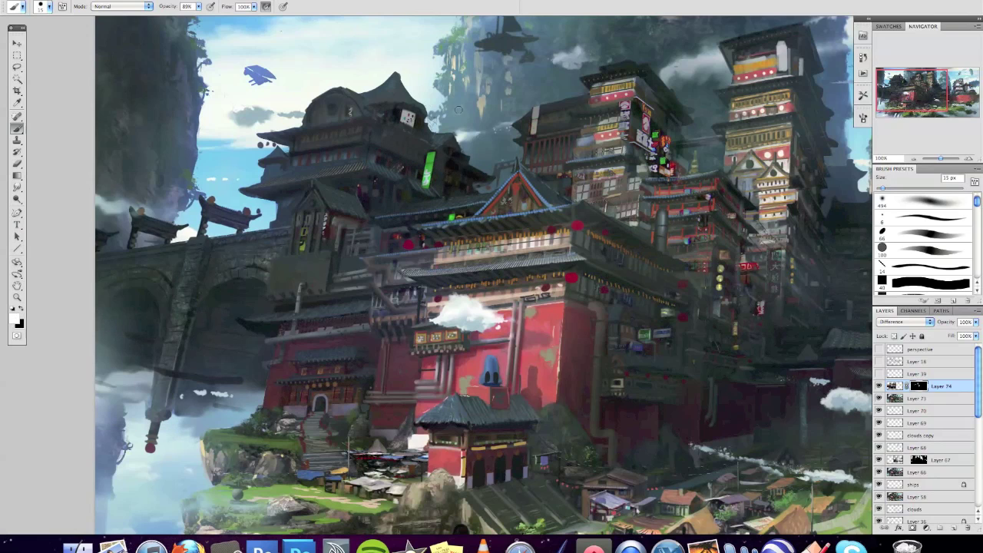
Step: Stamp the visible painting onto a new layer above Layer 74 and set the brush mode to Linear Dodge (Add)
{"action": "key", "text": "super+minus"}
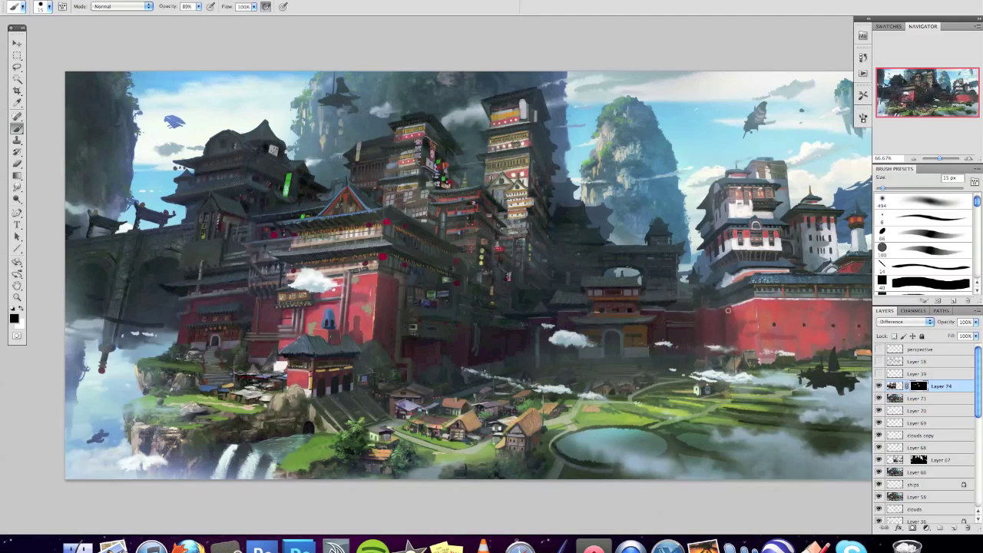
{"action": "key", "text": "ctrl+shift+alt+n"}
{"action": "key", "text": "ctrl+shift+alt+e"}
{"action": "key", "text": "shift+alt+w"}
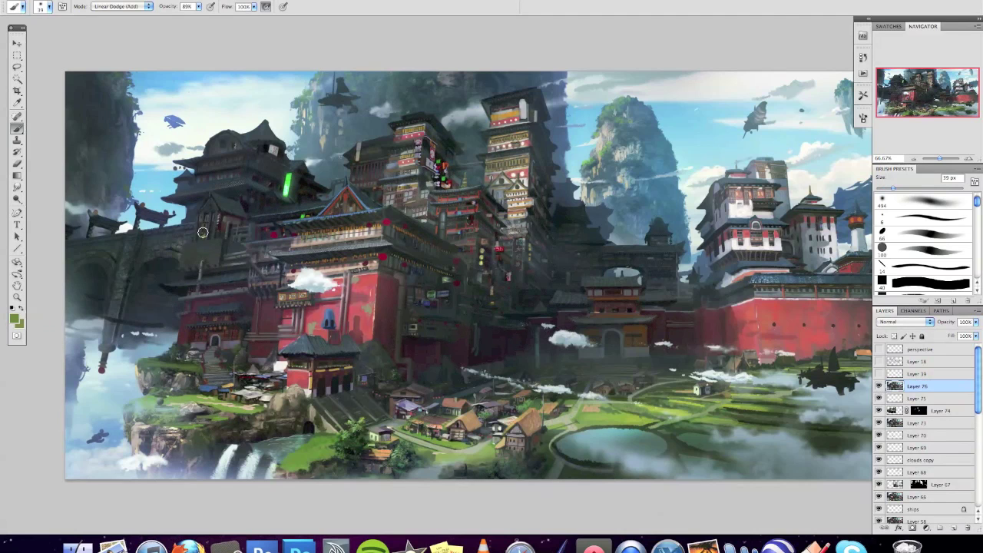
Step: Brighten the coloured signs and red lanterns on the main building and towers with glow strokes, using 23 px and 16 px brushes
{"action": "key", "text": "bracketright"}
{"action": "key", "text": "bracketright"}
{"action": "key", "text": "bracketleft"}
{"action": "key", "text": "bracketleft"}
{"action": "key", "text": "alt"}
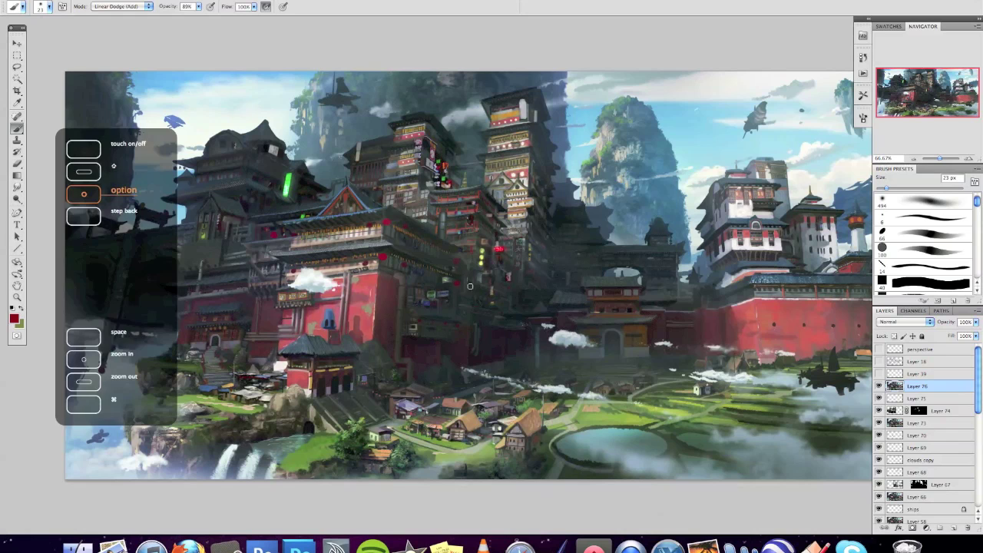
{"action": "right_click", "coordinate": [346, 181]}
{"action": "key", "text": "Return"}
{"action": "key", "text": "bracketleft"}
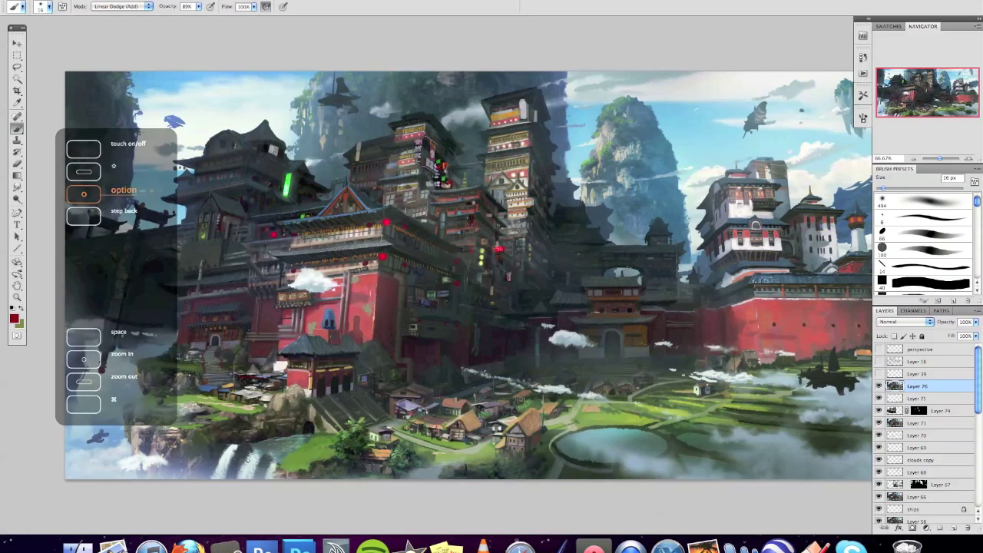
Step: Add glow to the neon signs on the middle tower, the white banner beside it and the dark pagoda's poster with sampled colours
{"action": "left_click", "coordinate": [448, 295], "text": "alt"}
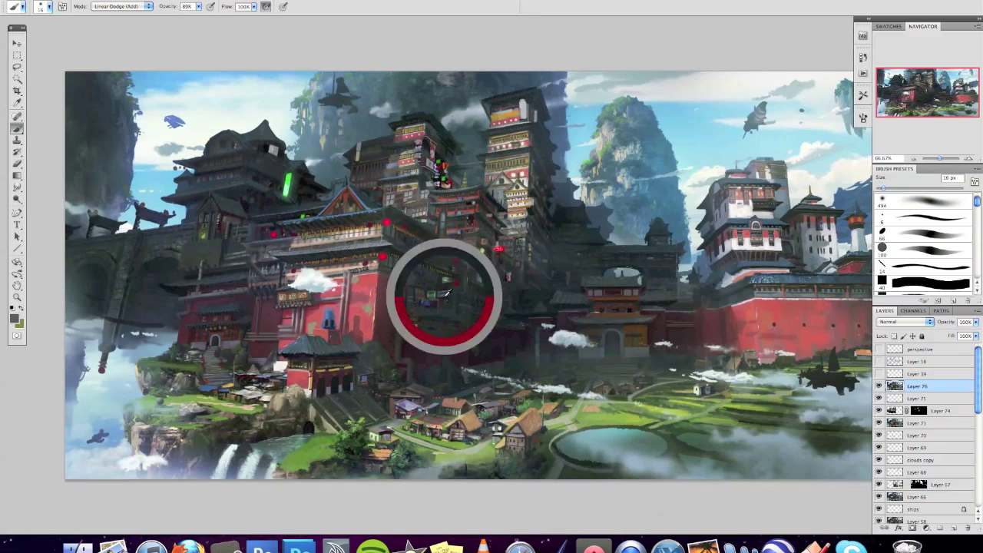
{"action": "left_click", "coordinate": [439, 163], "text": "alt"}
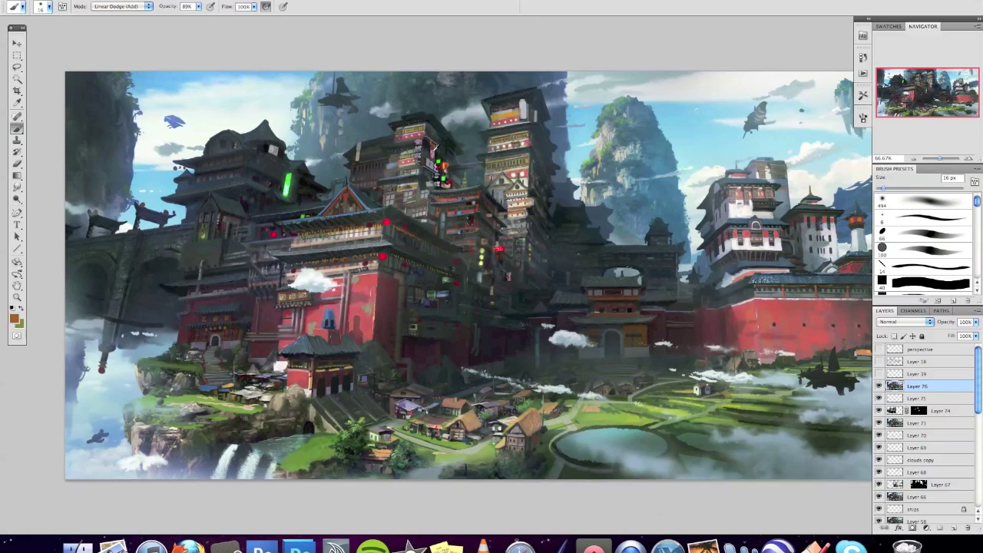
{"action": "left_click_drag", "start_coordinate": [358, 147], "coordinate": [359, 160]}
{"action": "key", "text": "alt"}
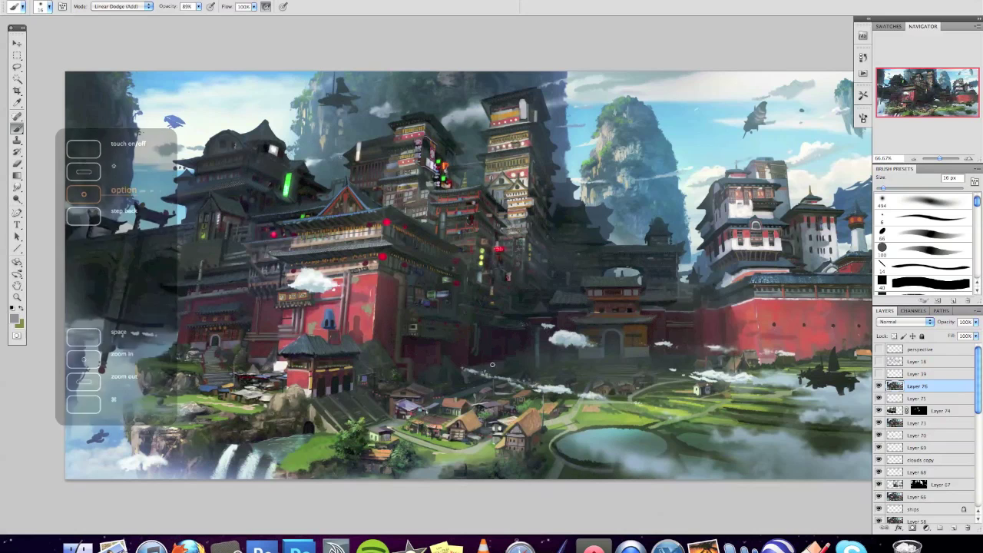
{"action": "left_click", "coordinate": [261, 129]}
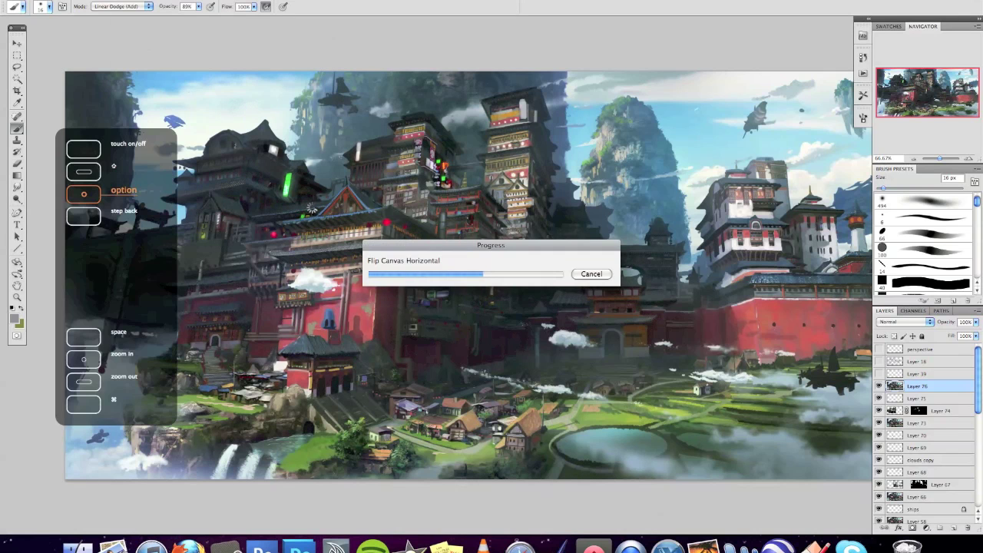
Step: Flip the canvas horizontally and review the whole painting with the interface hidden
{"action": "key", "text": "super+minus"}
{"action": "key", "text": "Tab"}
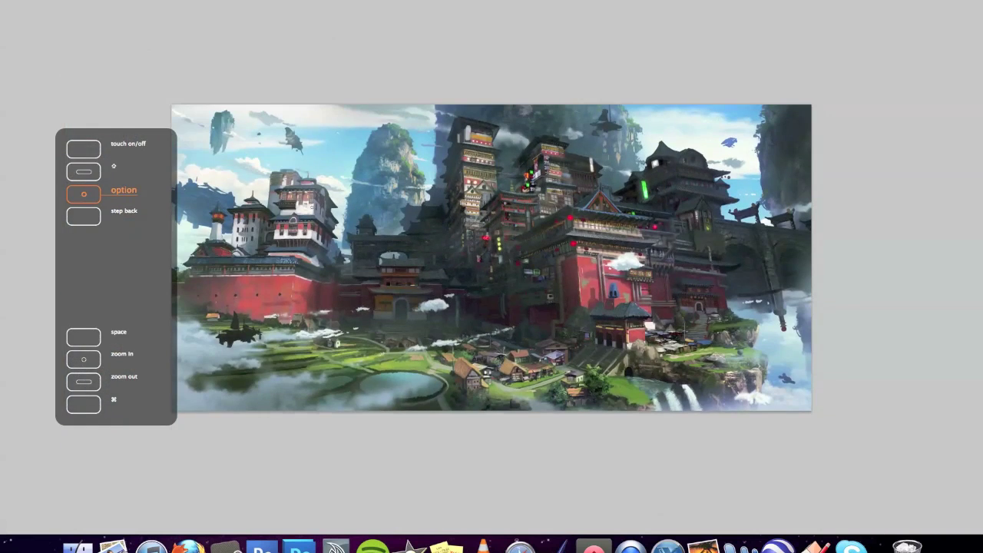
{"action": "key", "text": "f"}
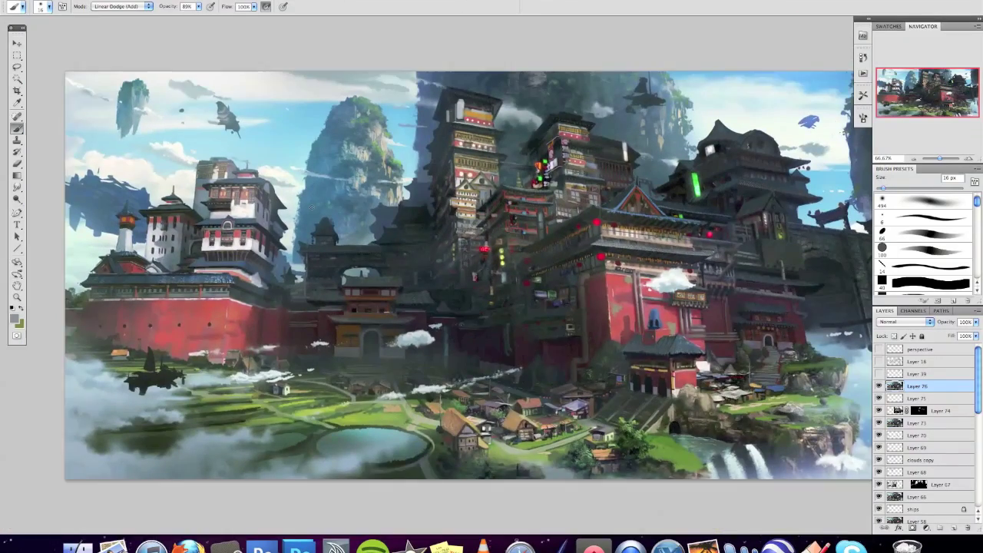
Step: Paint small details beside the main building's upper roof with a 7 px brush in Normal mode, using a sampled colour
{"action": "key", "text": "super+equal"}
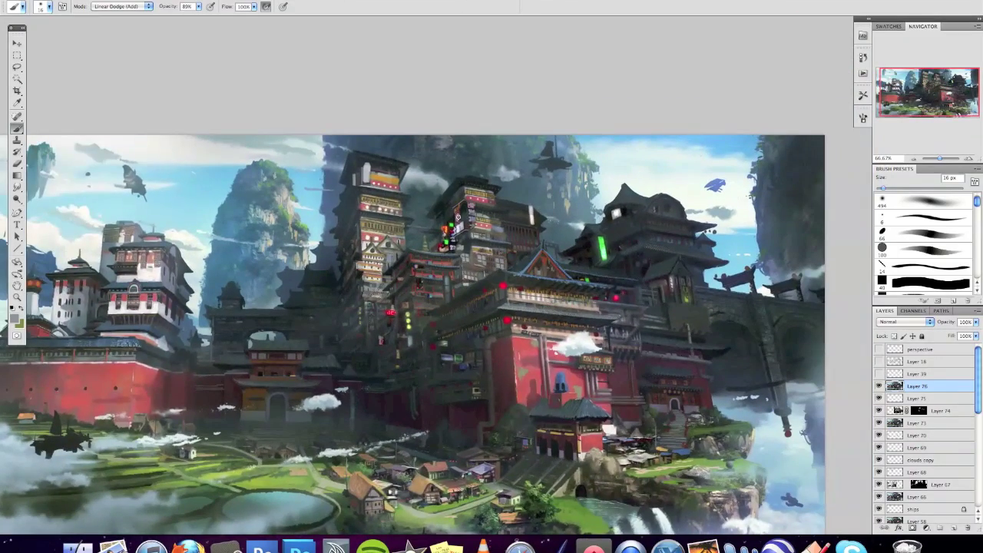
{"action": "right_click", "coordinate": [446, 237]}
{"action": "key", "text": "Return"}
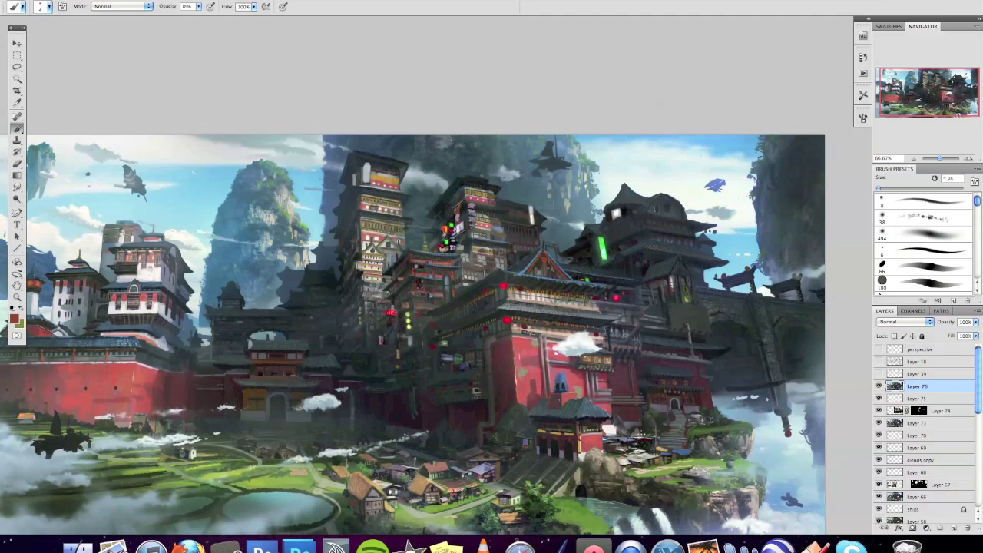
{"action": "key", "text": "bracketright"}
{"action": "key", "text": "bracketright"}
{"action": "key", "text": "bracketright"}
{"action": "left_click", "coordinate": [435, 309], "text": "alt"}
{"action": "left_click", "coordinate": [433, 310]}
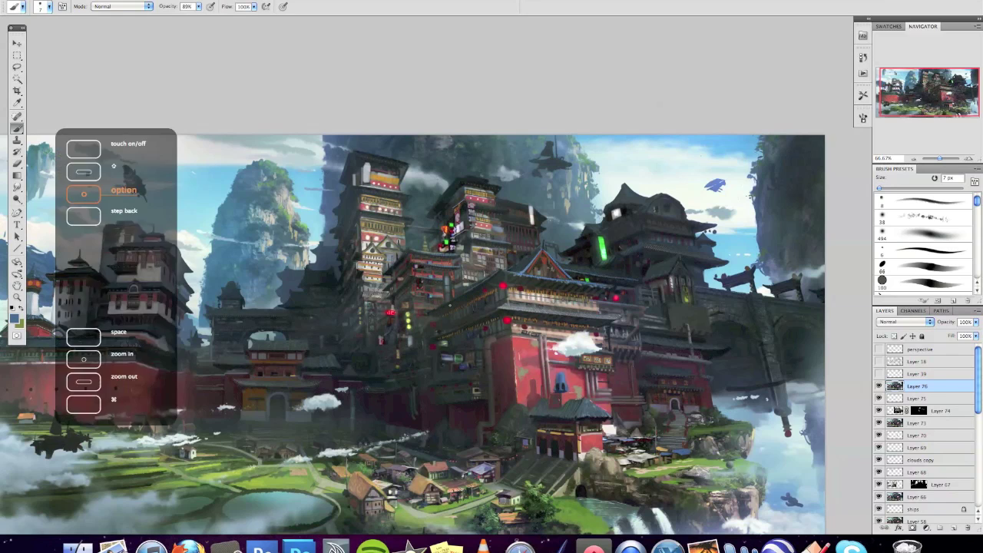
Step: Sample nearby dark tones and touch up details around the main building's roofs and the bridge gateway
{"action": "left_click", "coordinate": [434, 309], "text": "alt"}
{"action": "left_click", "coordinate": [433, 310], "text": "alt"}
{"action": "left_click", "coordinate": [510, 309], "text": "alt"}
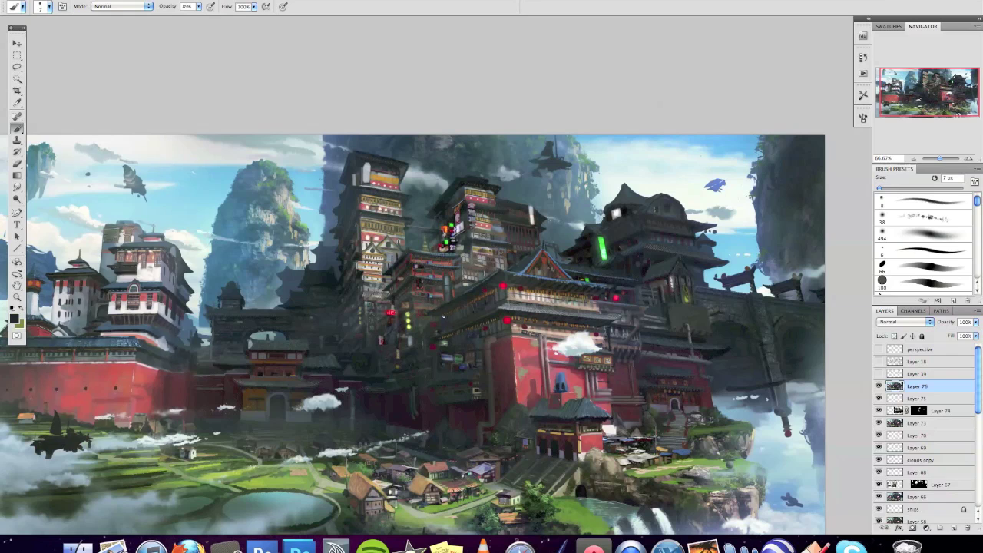
{"action": "key", "text": "alt"}
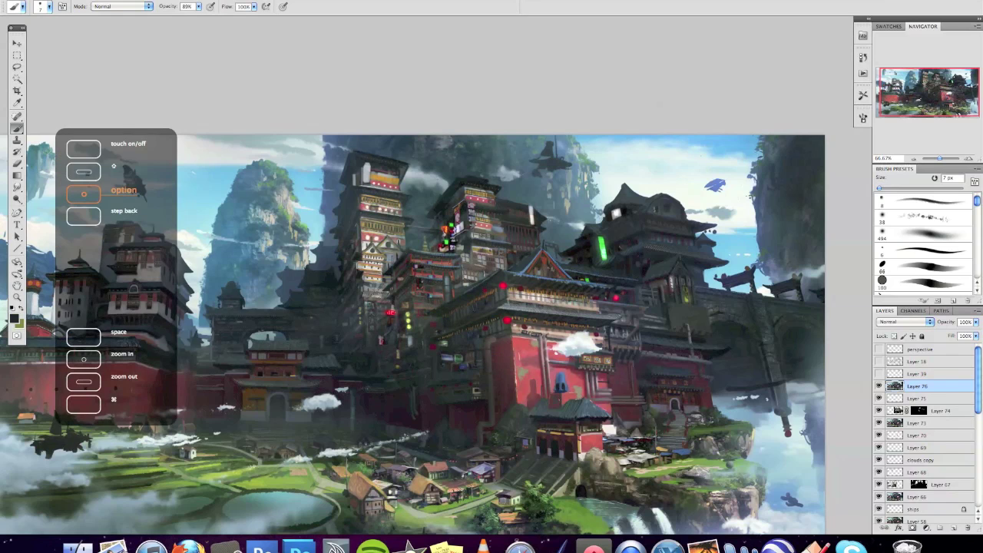
{"action": "mouse_move", "coordinate": [549, 335]}
{"action": "left_mouse_down"}
{"action": "mouse_move", "coordinate": [565, 337]}
{"action": "mouse_move", "coordinate": [597, 315]}
{"action": "left_mouse_up"}
{"action": "left_click_drag", "start_coordinate": [711, 269], "coordinate": [715, 291]}
{"action": "key", "text": "super+minus"}
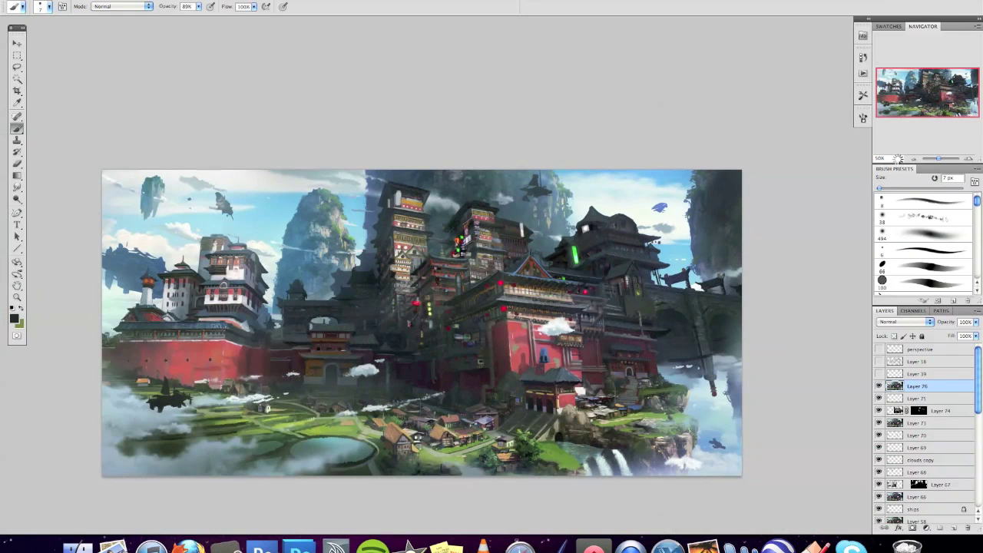
Step: Flip the canvas back to its original orientation and set the brush opacity to 100%
{"action": "key", "text": "super+shift+h"}
{"action": "key", "text": "super+alt+0"}
{"action": "key", "text": "0"}
{"action": "left_click_drag", "start_coordinate": [720, 358], "coordinate": [423, 231]}
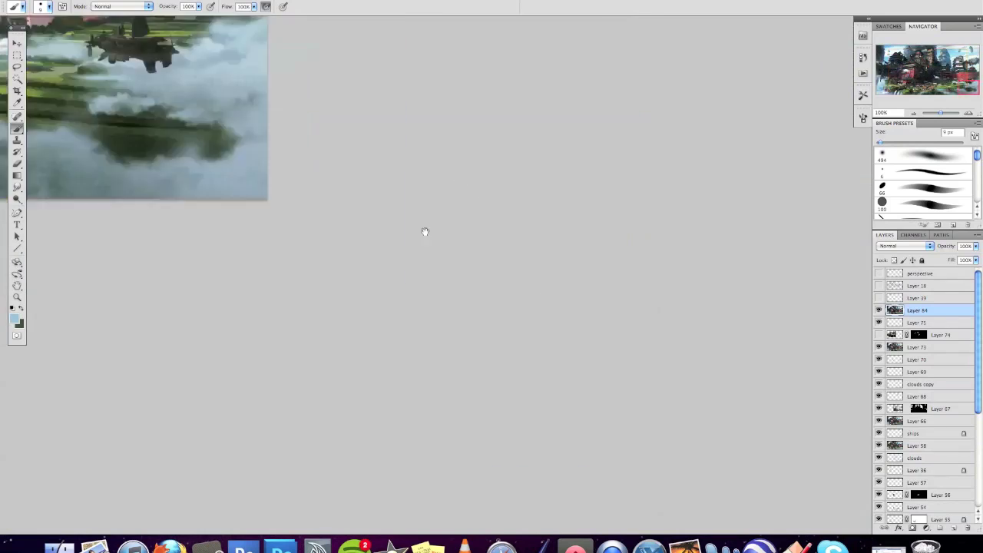
Step: Choose the slanted brush at 9 px and sample dark tones for the airship hovering over the rice fields
{"action": "key", "text": "super+plus"}
{"action": "right_click", "coordinate": [501, 235]}
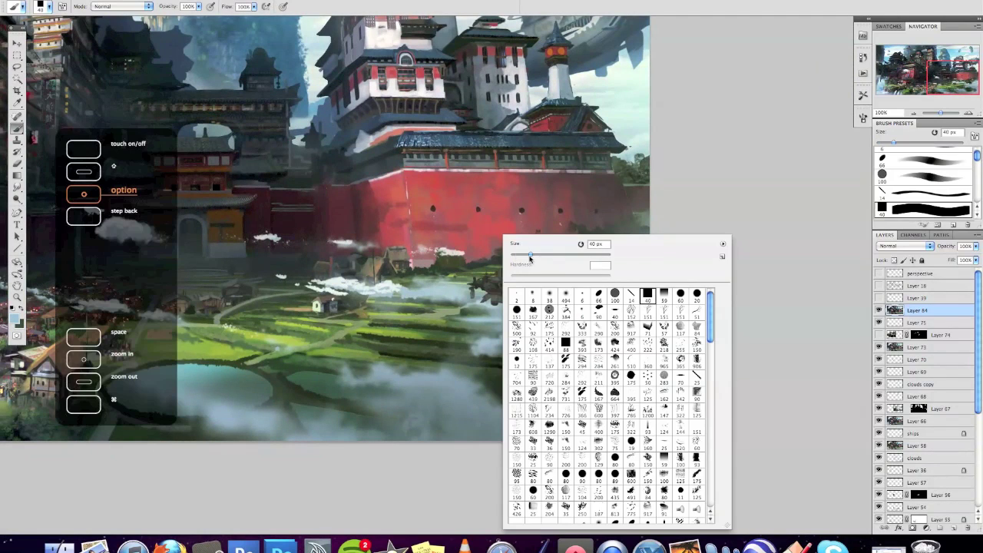
{"action": "left_click", "coordinate": [631, 297]}
{"action": "key", "text": "Return"}
{"action": "left_click", "coordinate": [60, 394], "text": "alt"}
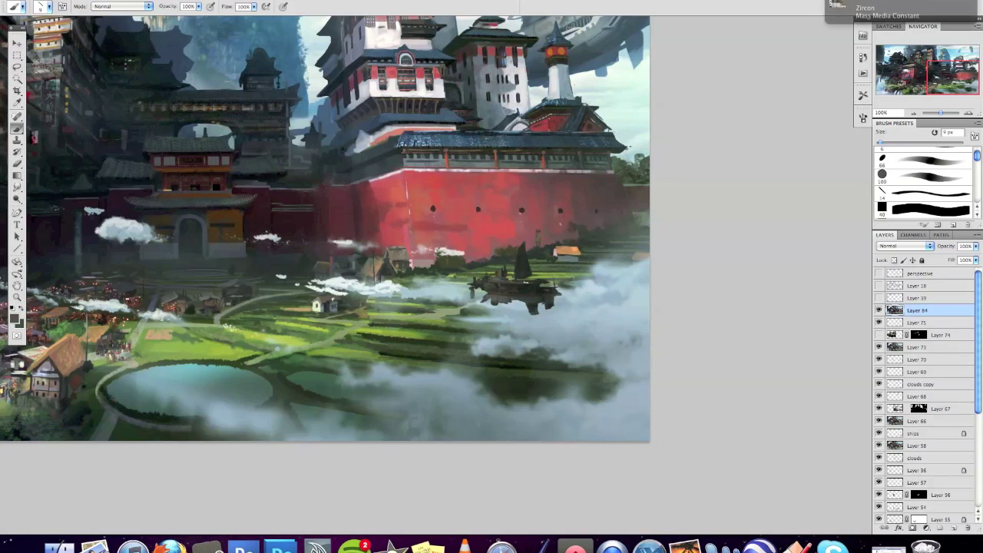
{"action": "left_click", "coordinate": [519, 283], "text": "alt"}
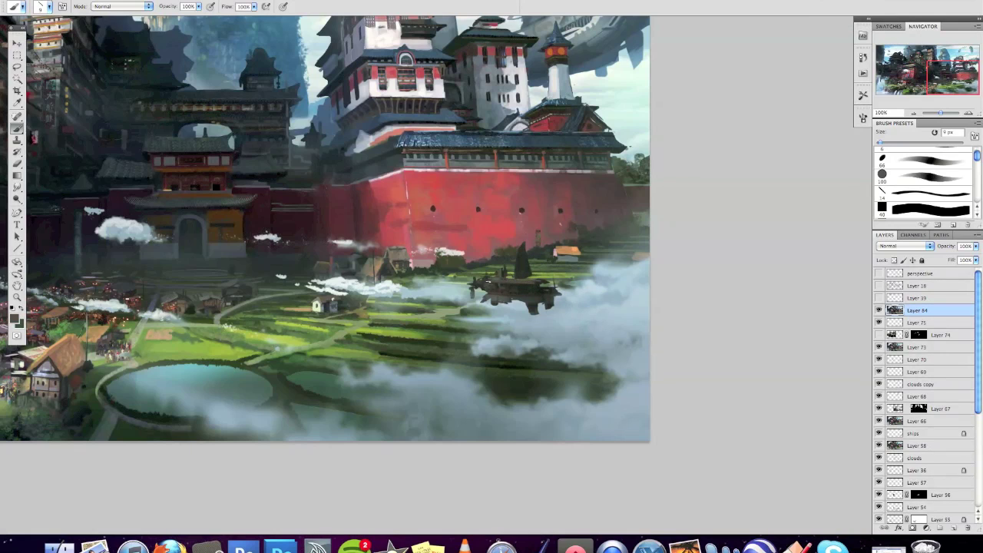
Step: Paint reddish-brown tones onto the hull of the airship over the fields with a 7 px brush
{"action": "right_click", "coordinate": [538, 235]}
{"action": "left_click", "coordinate": [584, 277]}
{"action": "key", "text": "Return"}
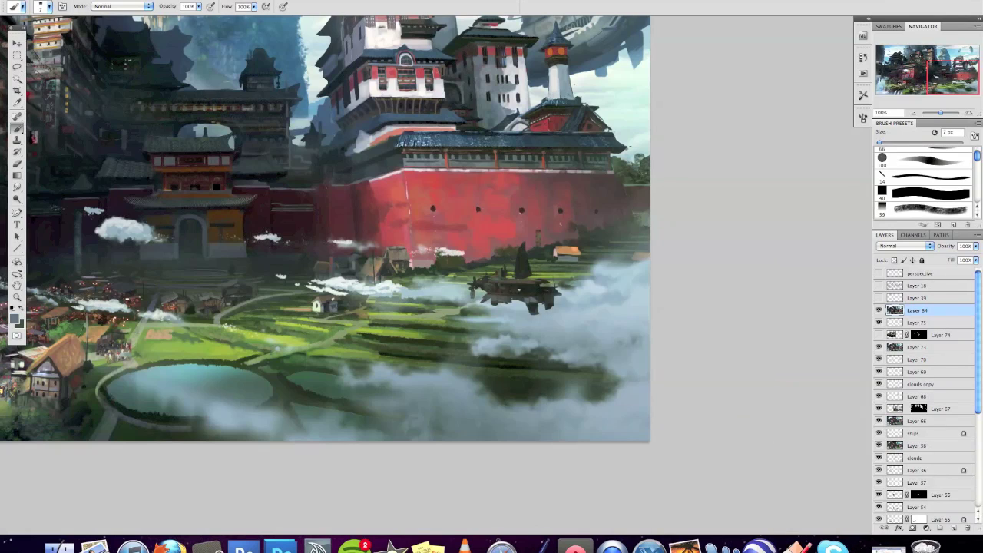
{"action": "left_click", "coordinate": [504, 300], "text": "alt"}
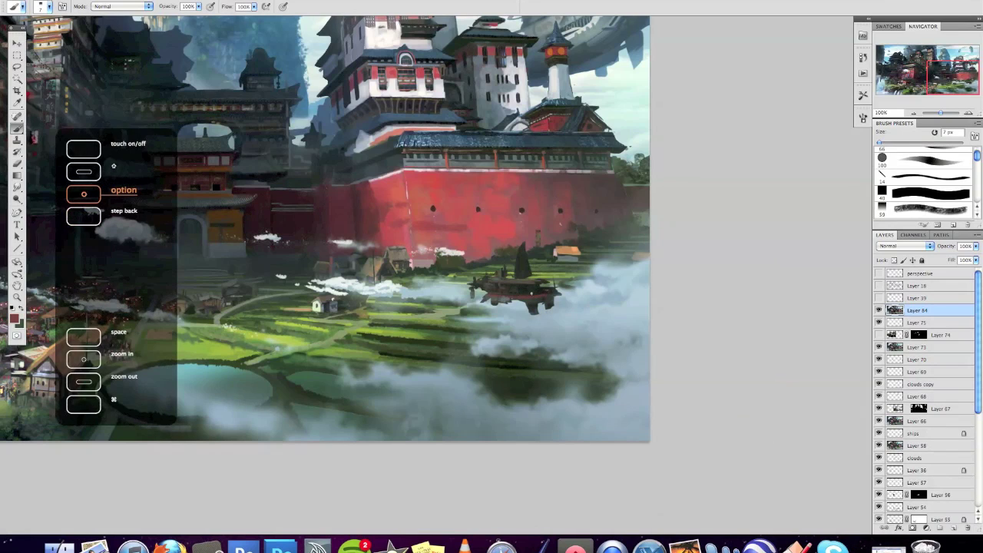
{"action": "left_click", "coordinate": [493, 278], "text": "alt"}
Step: Refine the airship's deck and colour its sail dark red with a smaller brush, sampling colours from the ship and nearby house
{"action": "right_click", "coordinate": [519, 284]}
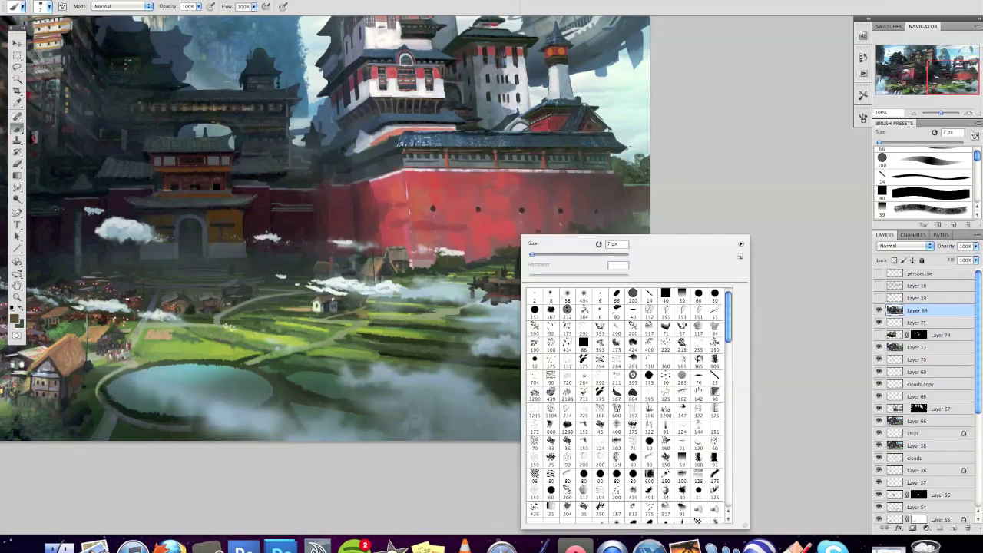
{"action": "left_click", "coordinate": [553, 297]}
{"action": "key", "text": "Return"}
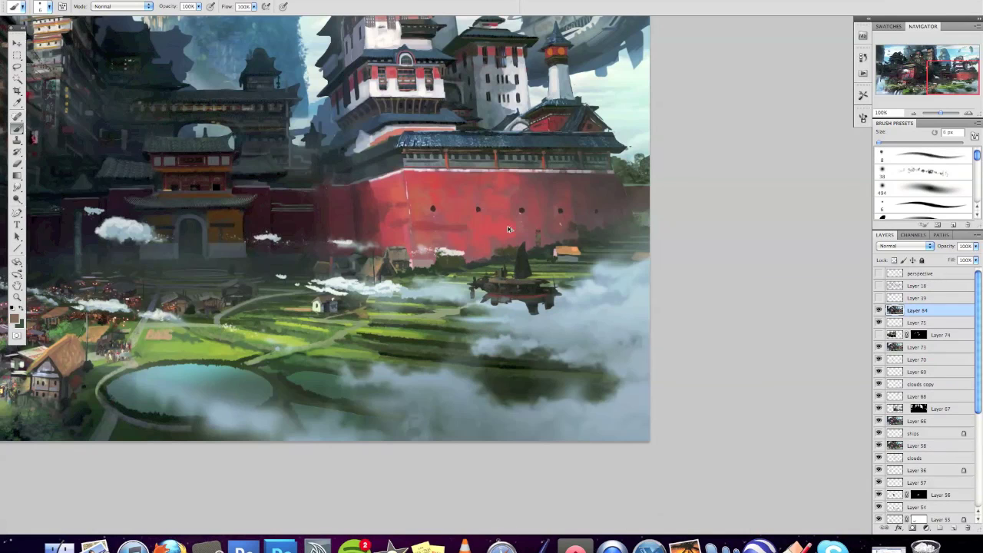
{"action": "left_click", "coordinate": [538, 286], "text": "alt"}
{"action": "left_click", "coordinate": [525, 289], "text": "alt"}
{"action": "left_click", "coordinate": [509, 286], "text": "alt"}
{"action": "left_click", "coordinate": [567, 251], "text": "alt"}
{"action": "left_click", "coordinate": [541, 292], "text": "alt"}
{"action": "left_click", "coordinate": [520, 259], "text": "alt"}
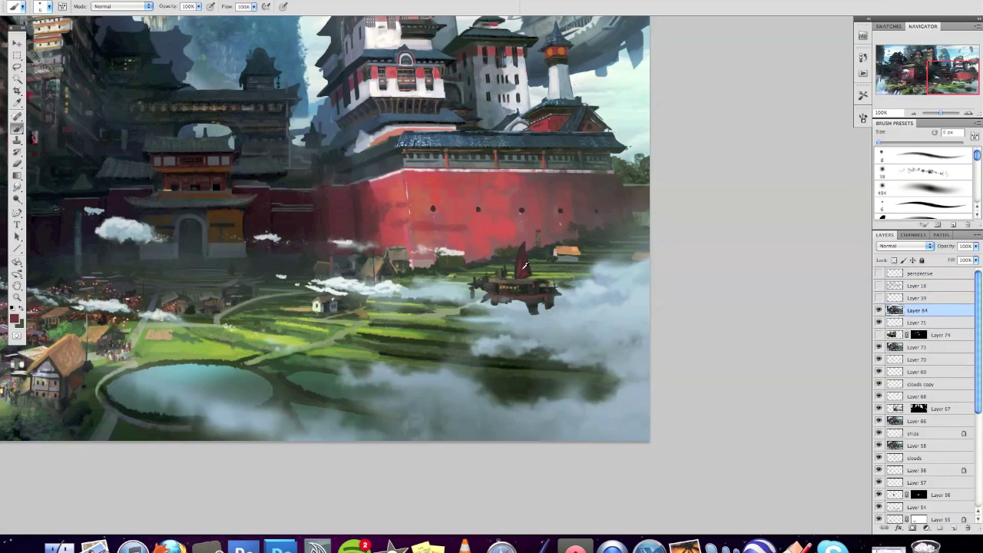
Step: Set the brush mode to Color Dodge and paint glowing windows along the airship's cabin
{"action": "left_click", "coordinate": [117, 6]}
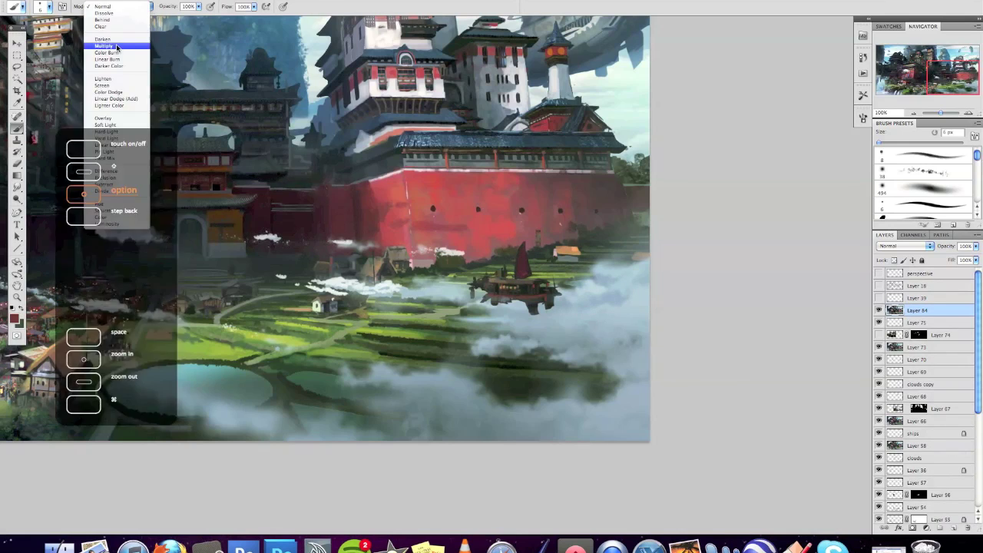
{"action": "left_click", "coordinate": [108, 91]}
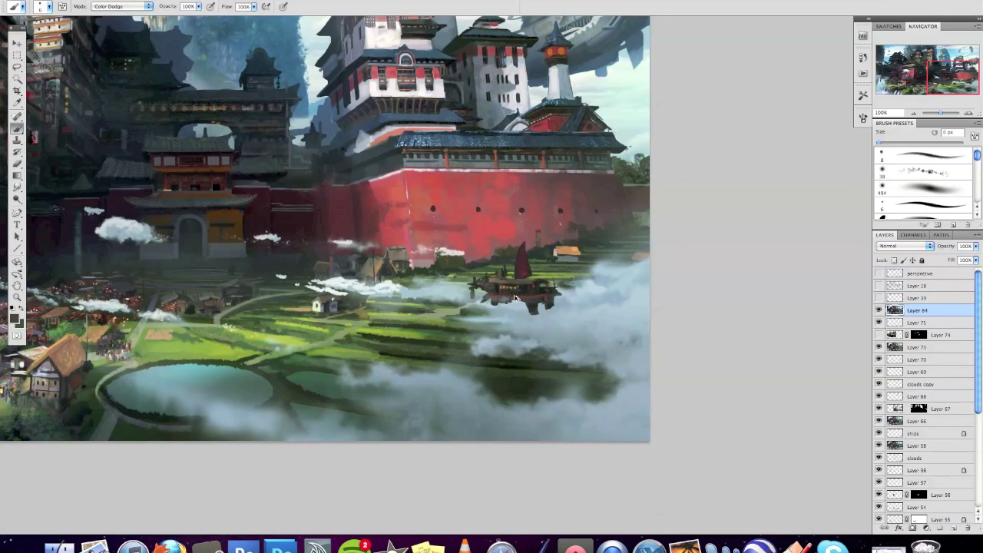
{"action": "key", "text": "alt"}
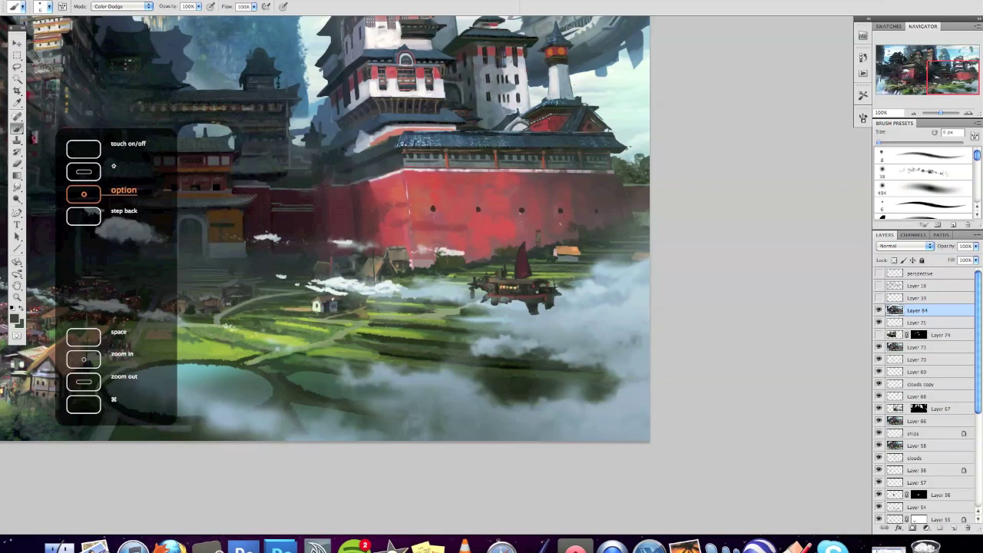
Step: Paint thin dark spars projecting from the airship's end with a very fine brush in Normal mode
{"action": "right_click", "coordinate": [566, 281]}
{"action": "double_click", "coordinate": [566, 280]}
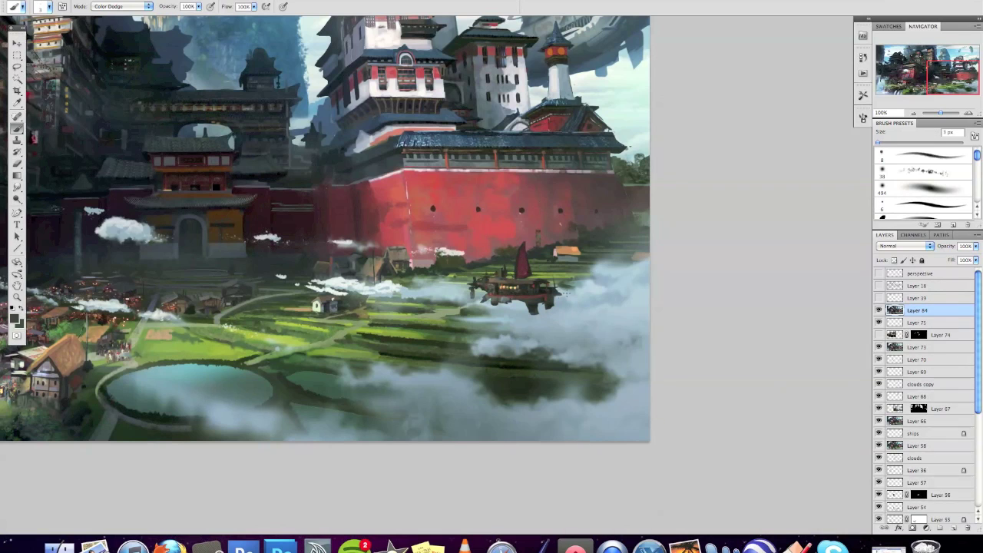
{"action": "left_click", "coordinate": [116, 6]}
{"action": "left_click", "coordinate": [116, 8]}
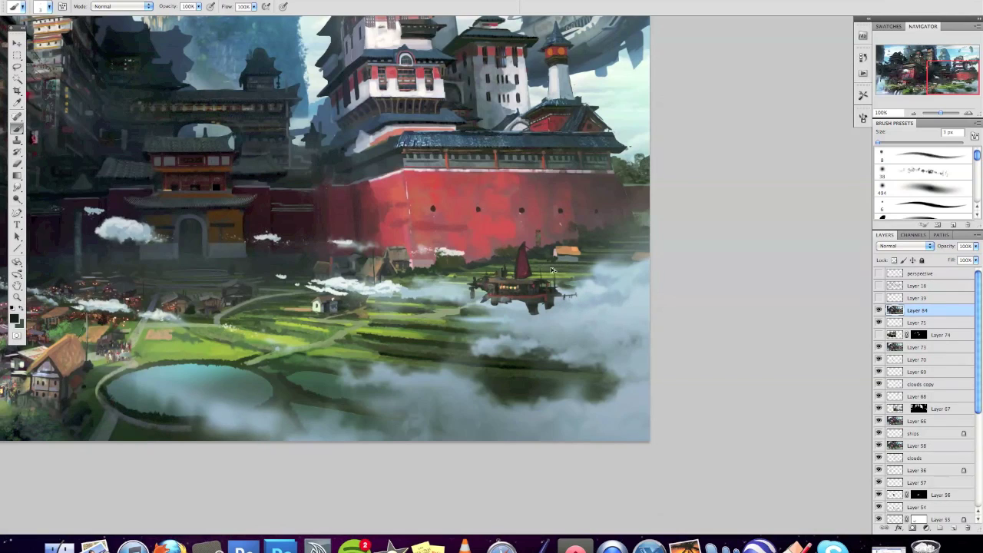
{"action": "key", "text": "alt"}
Step: Paint warm brown details on the airship's hull with a 4 px brush, using colours sampled from the hull and the gatehouse
{"action": "right_click", "coordinate": [510, 298]}
{"action": "double_click", "coordinate": [531, 309]}
{"action": "key", "text": "bracketleft"}
{"action": "key", "text": "bracketleft"}
{"action": "key", "text": "bracketleft"}
{"action": "key", "text": "bracketleft"}
{"action": "left_click", "coordinate": [489, 298], "text": "alt"}
{"action": "left_click", "coordinate": [210, 195], "text": "alt"}
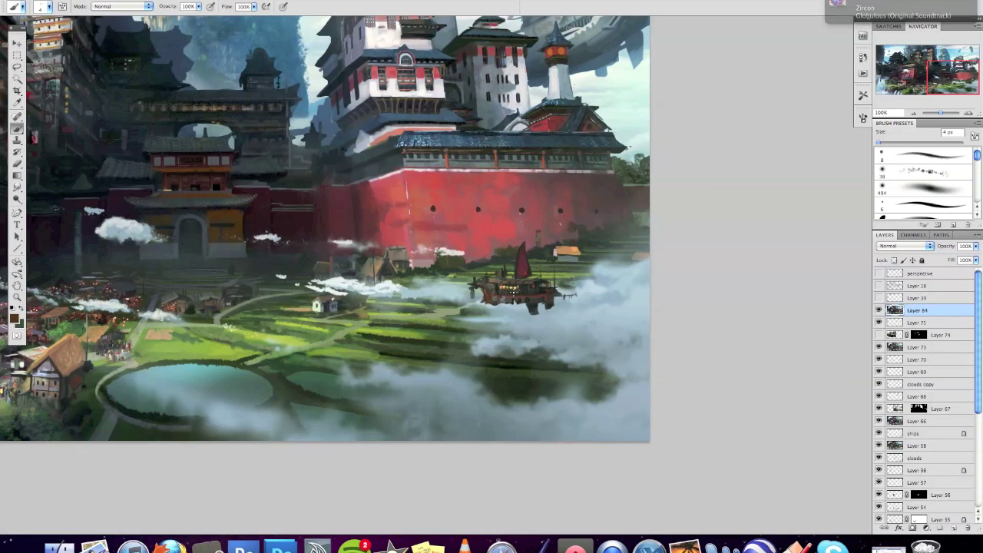
{"action": "key", "text": "bracketleft"}
{"action": "key", "text": "bracketleft"}
{"action": "key", "text": "bracketleft"}
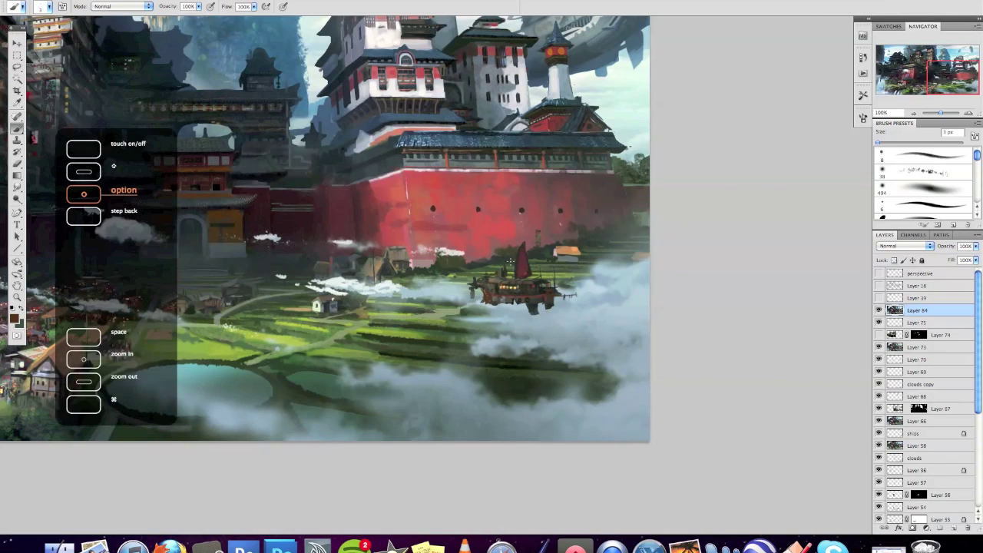